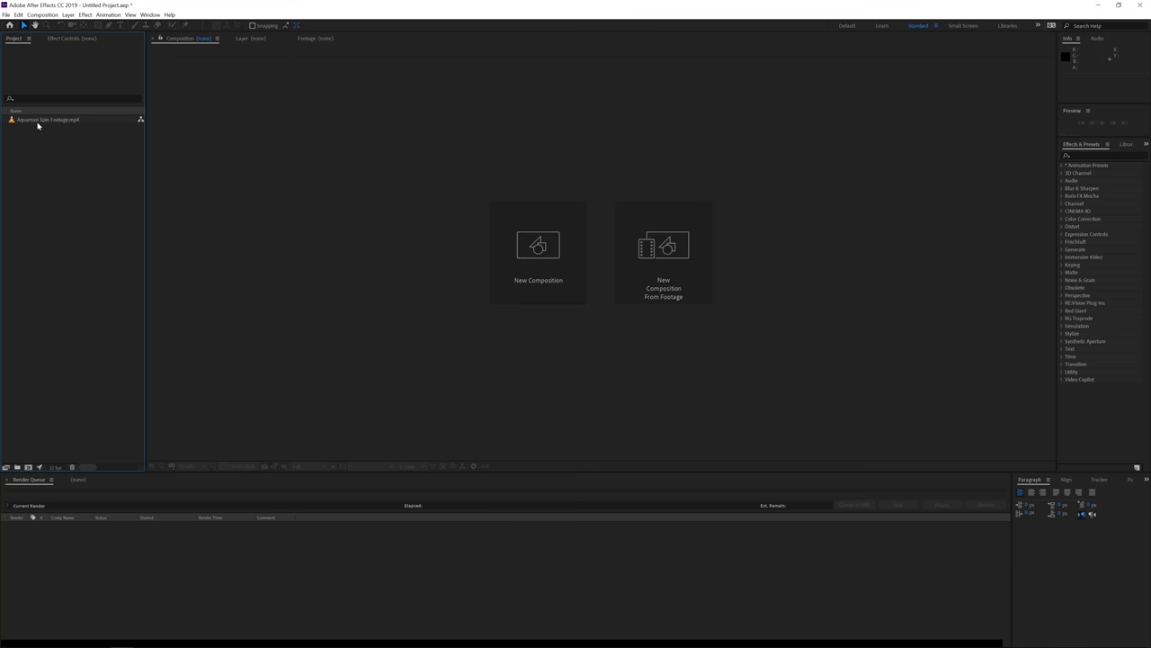
Preview the Aquaman Spin Footage.mp4 clip and create a new composition from it.
double_click(40, 123)
left_click_drag(179, 447, 667, 435)
left_click_drag(46, 124, 28, 467)
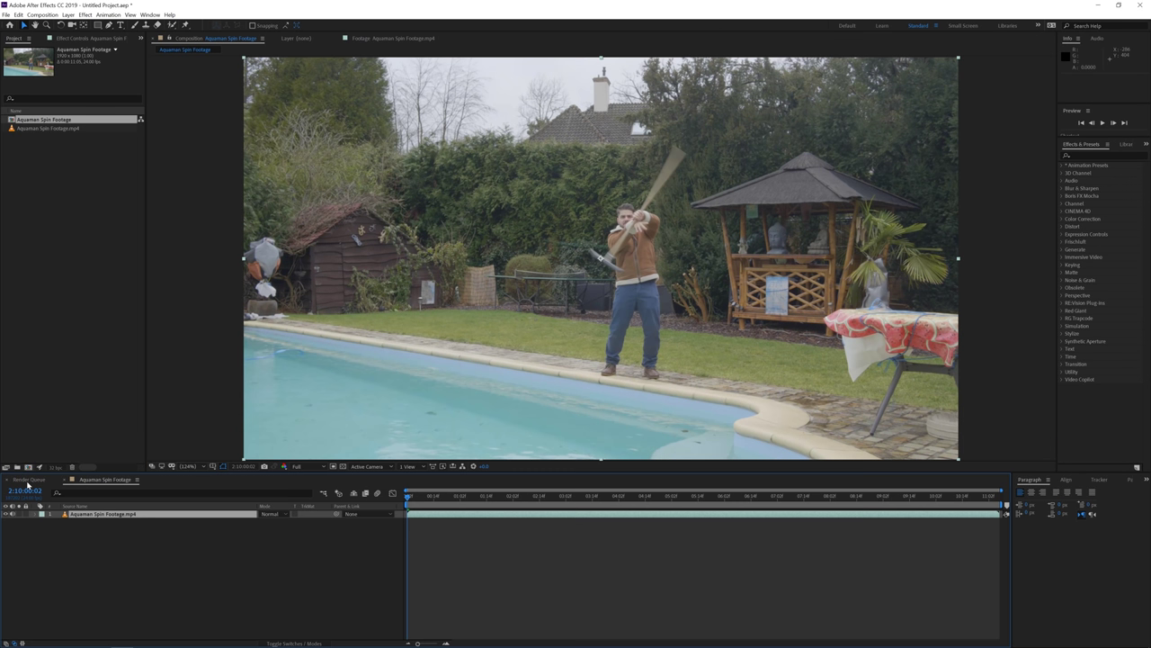
Add a composition-sized gray solid named Fractal Noise above the footage layer.
right_click(237, 544)
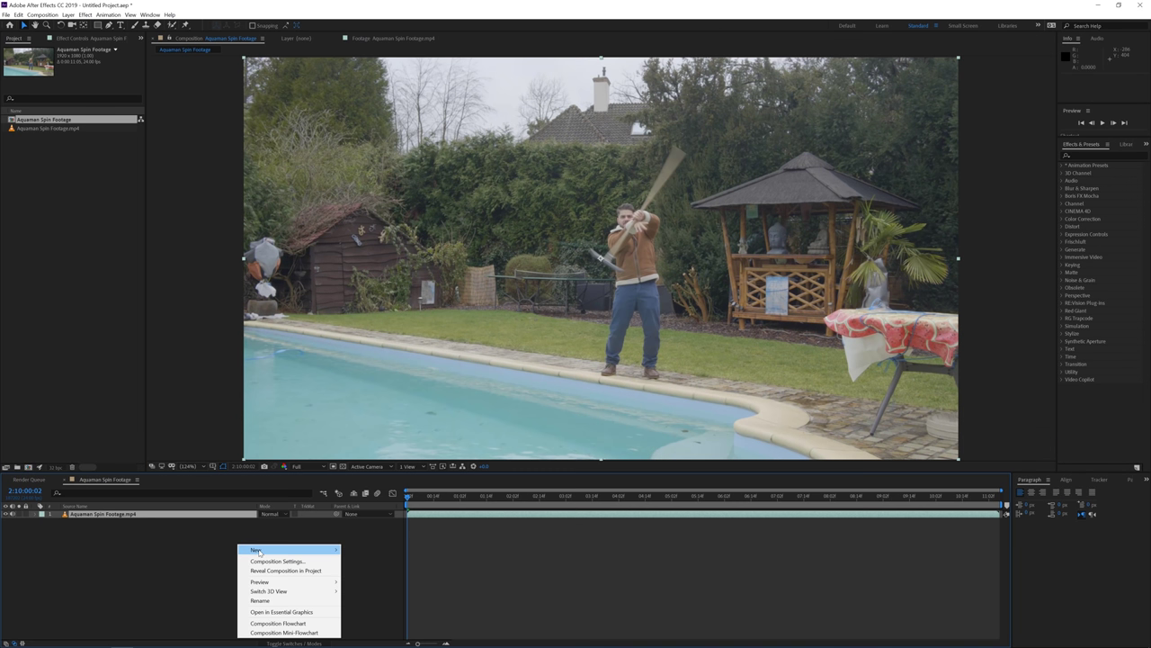
mouse_move(260, 552)
left_click(362, 570)
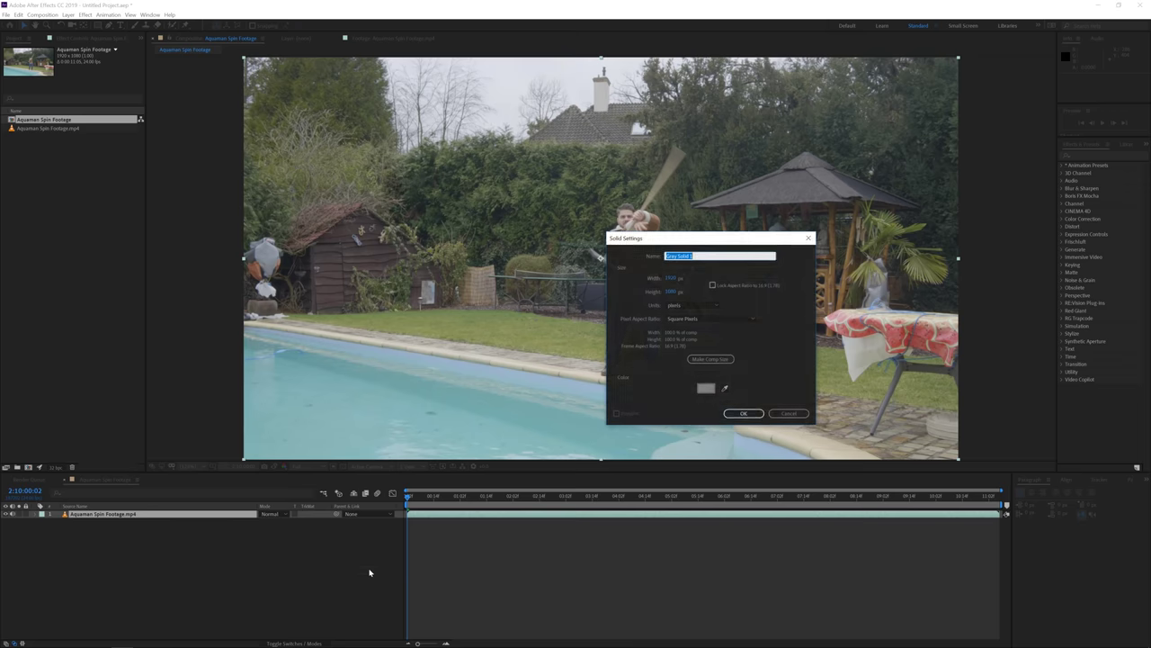
type("Fi")
type("actal Noise")
key("Return")
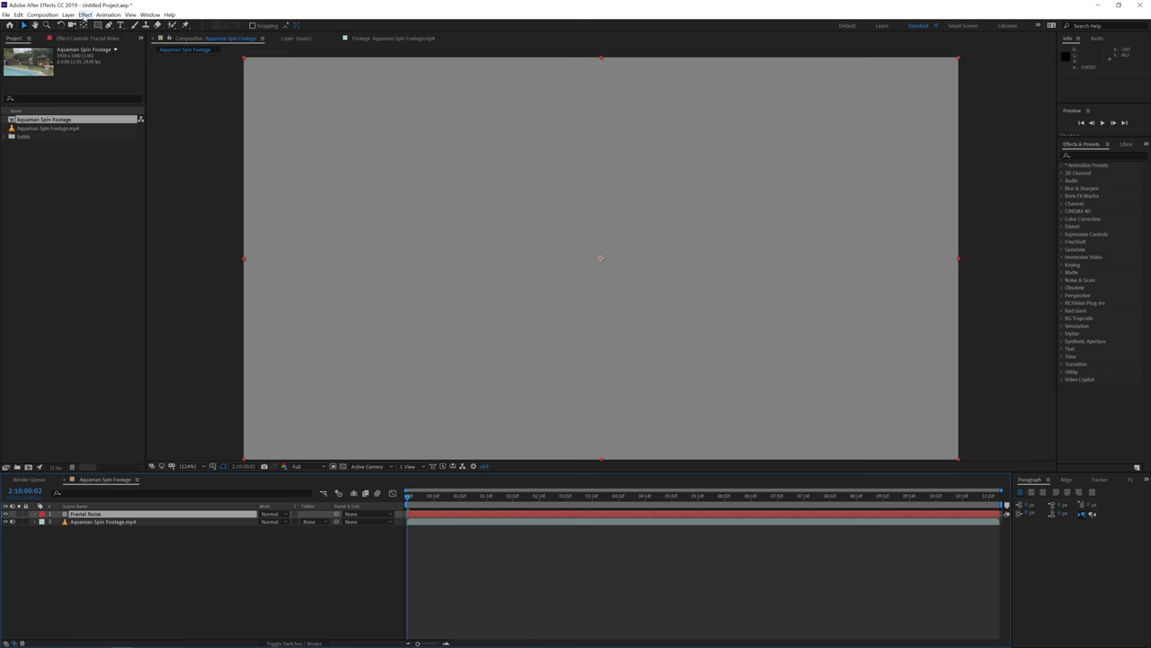
Apply the Fractal Noise effect to the new solid.
left_click(85, 15)
mouse_move(121, 185)
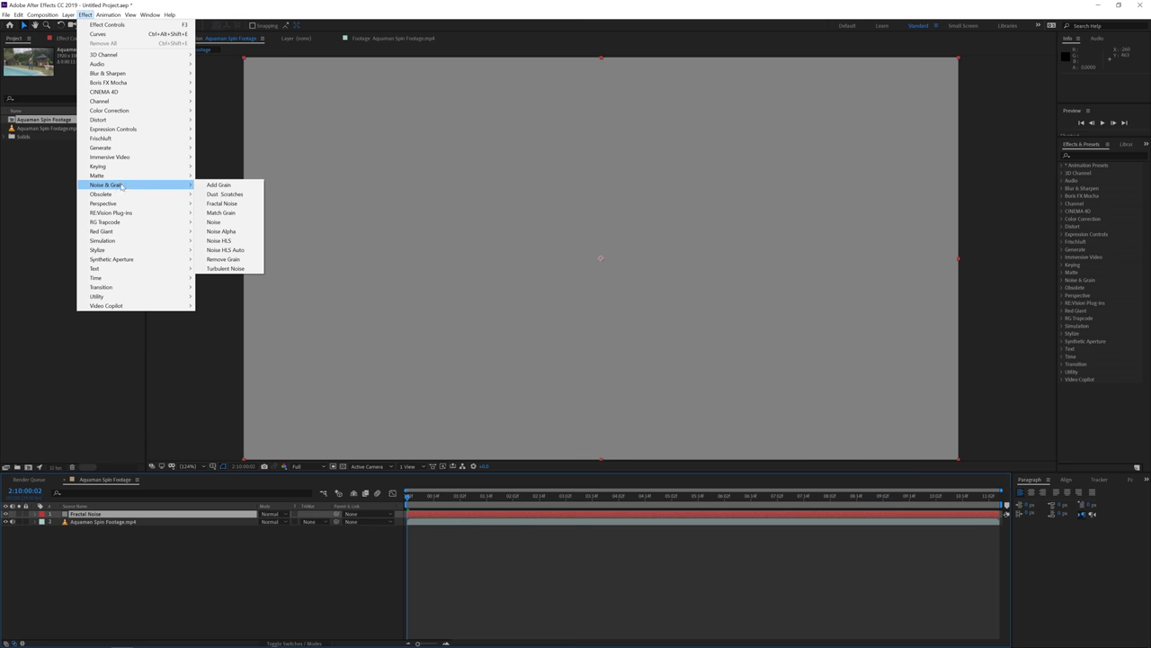
left_click(218, 204)
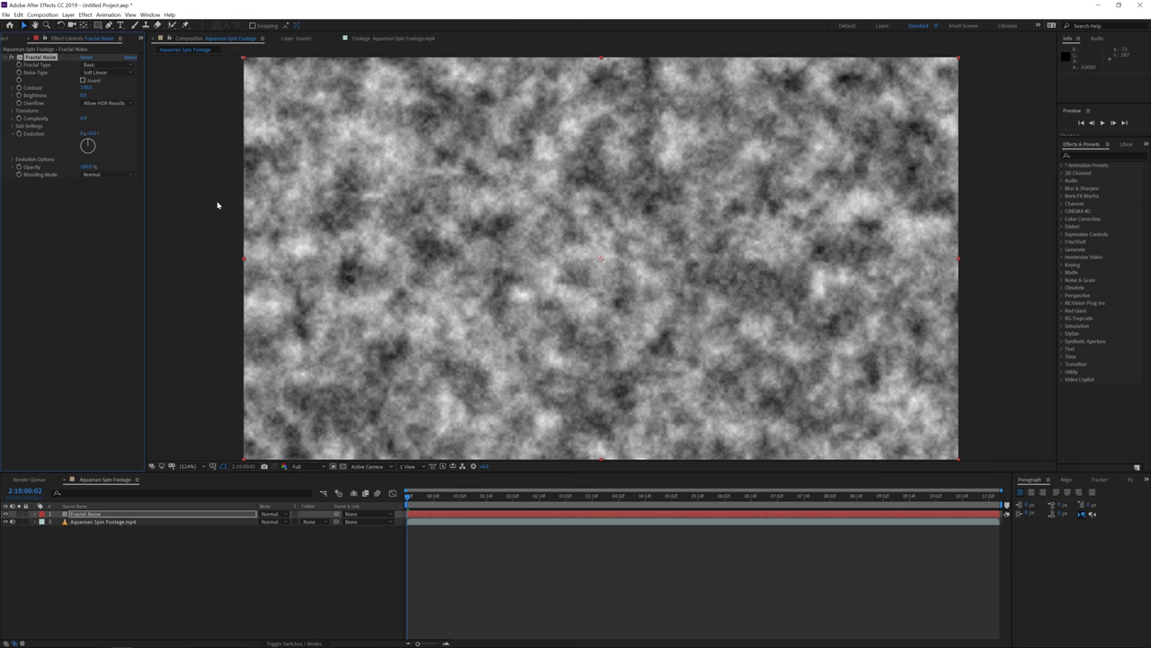
Disable Uniform Scaling in the noise's Transform settings and stretch its Scale Width to about 250.
left_click(12, 111)
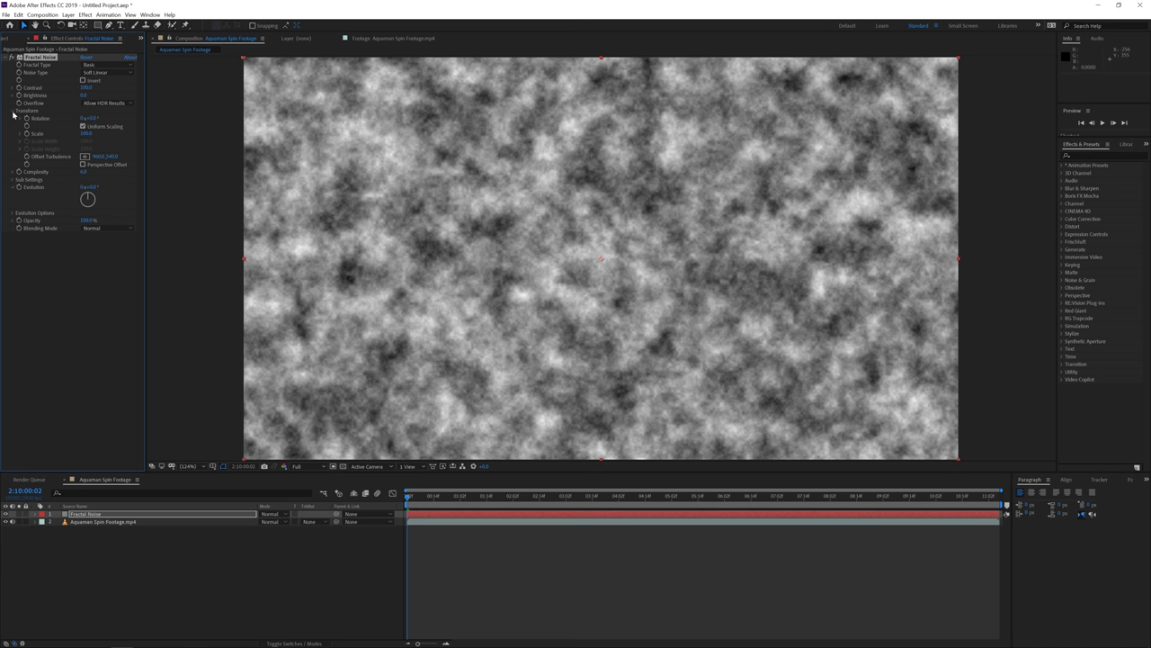
left_click(83, 127)
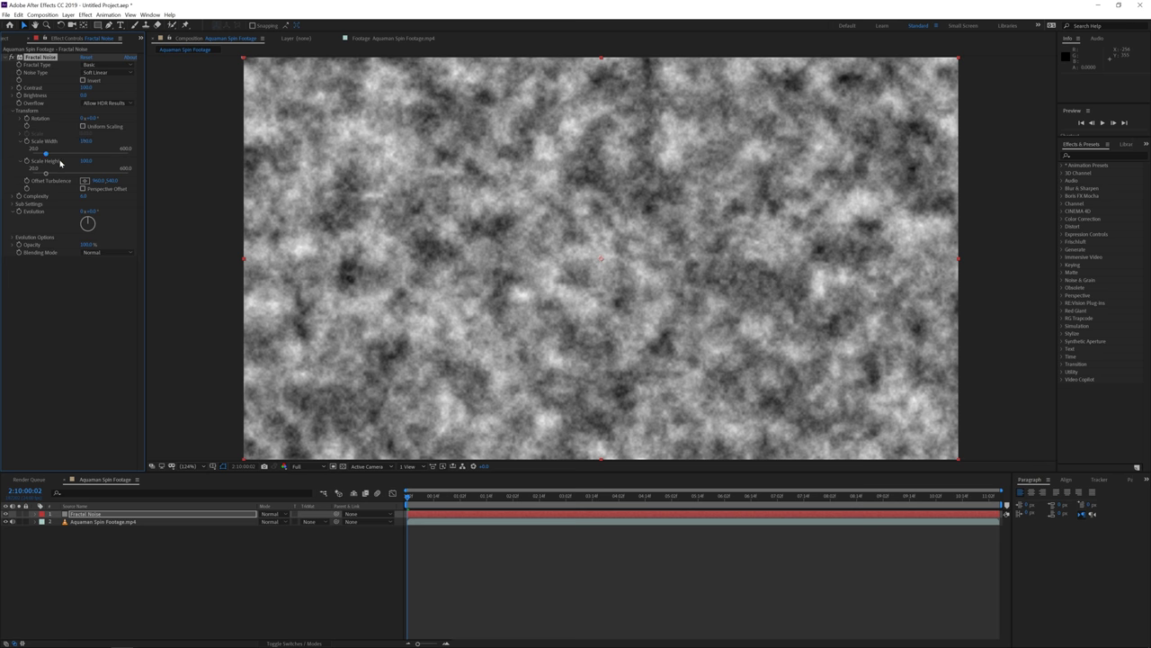
left_click_drag(45, 154, 74, 155)
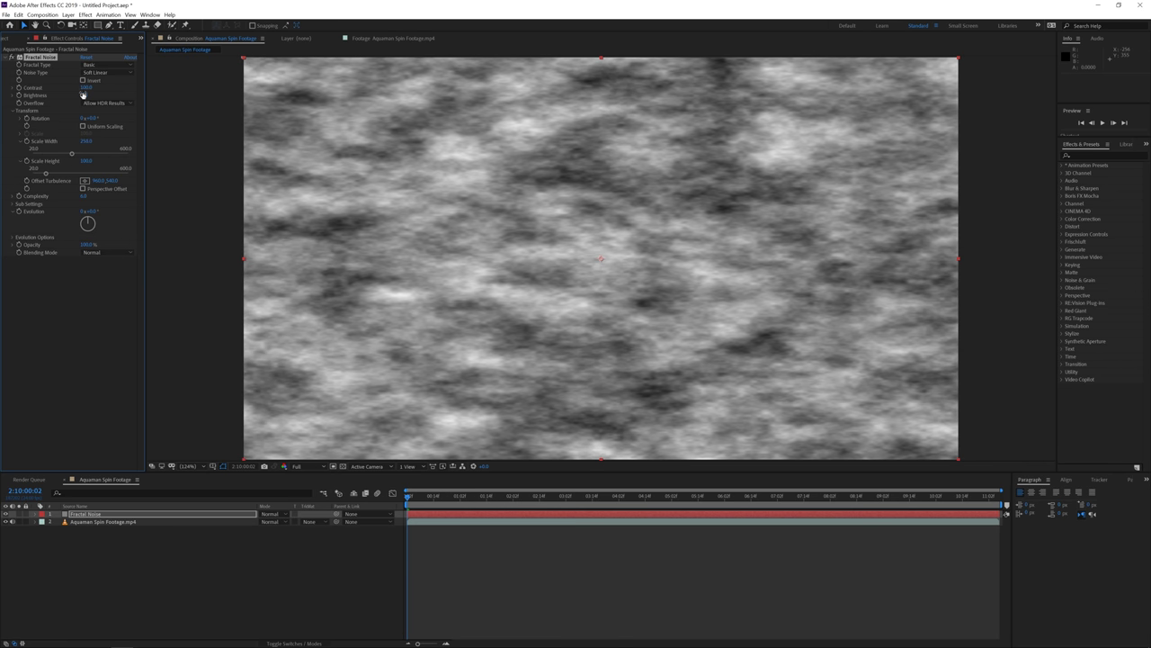
Raise the noise's contrast to about 154 and set its Fractal Type to Dynamic Progressive.
left_click_drag(86, 88, 113, 88)
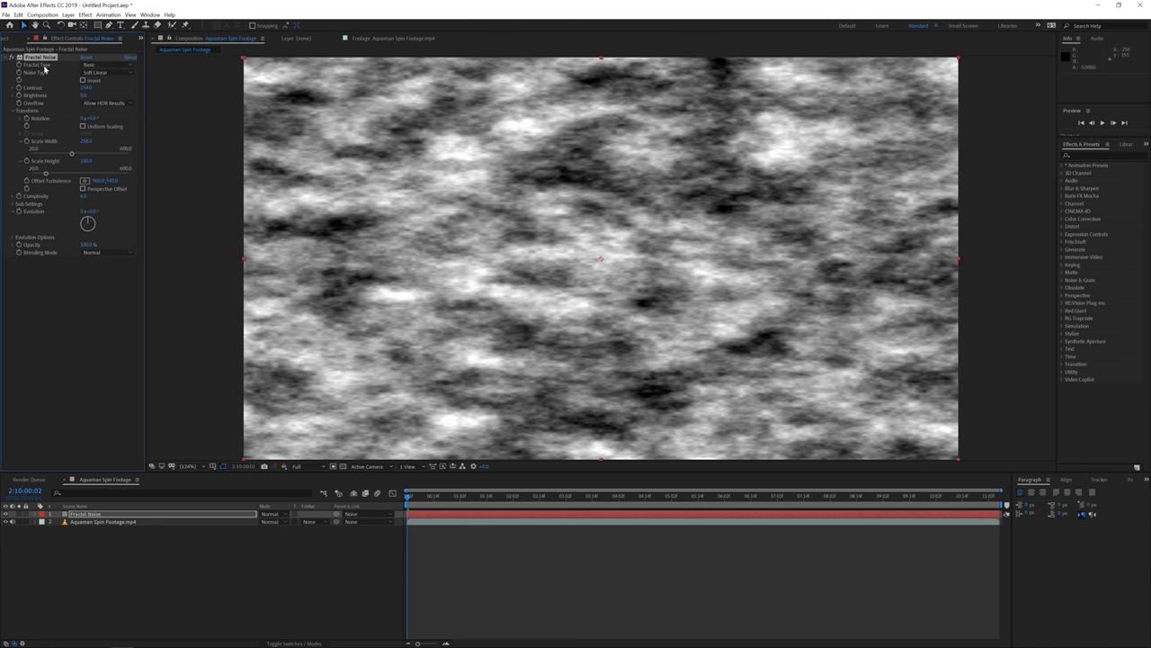
left_click(93, 67)
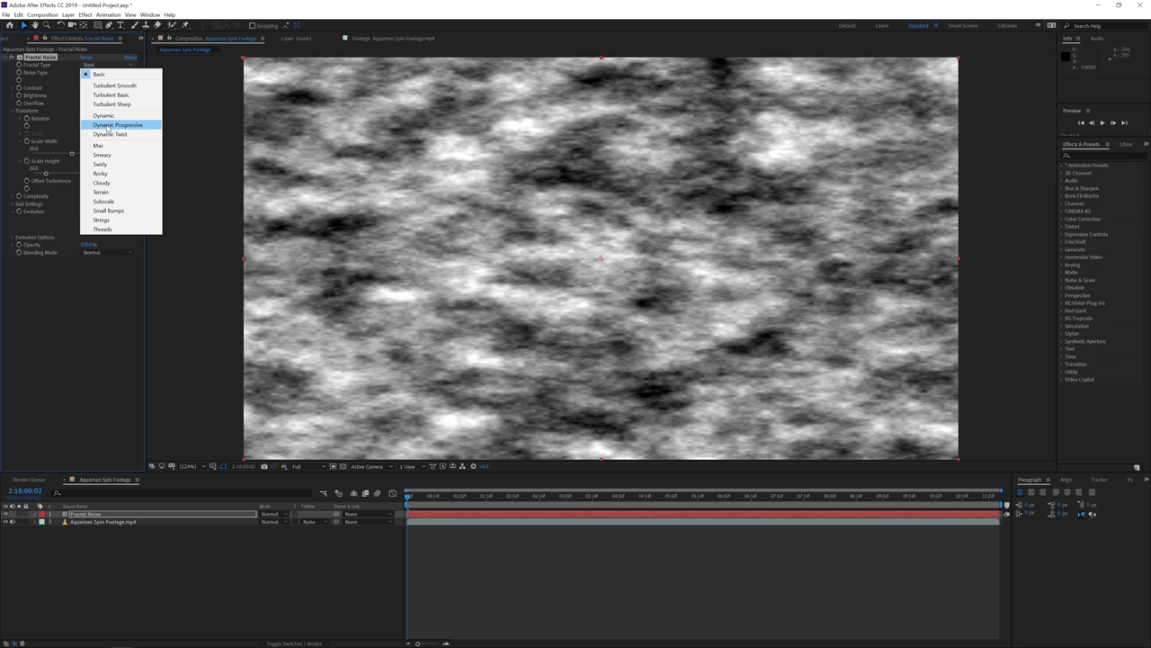
left_click(108, 125)
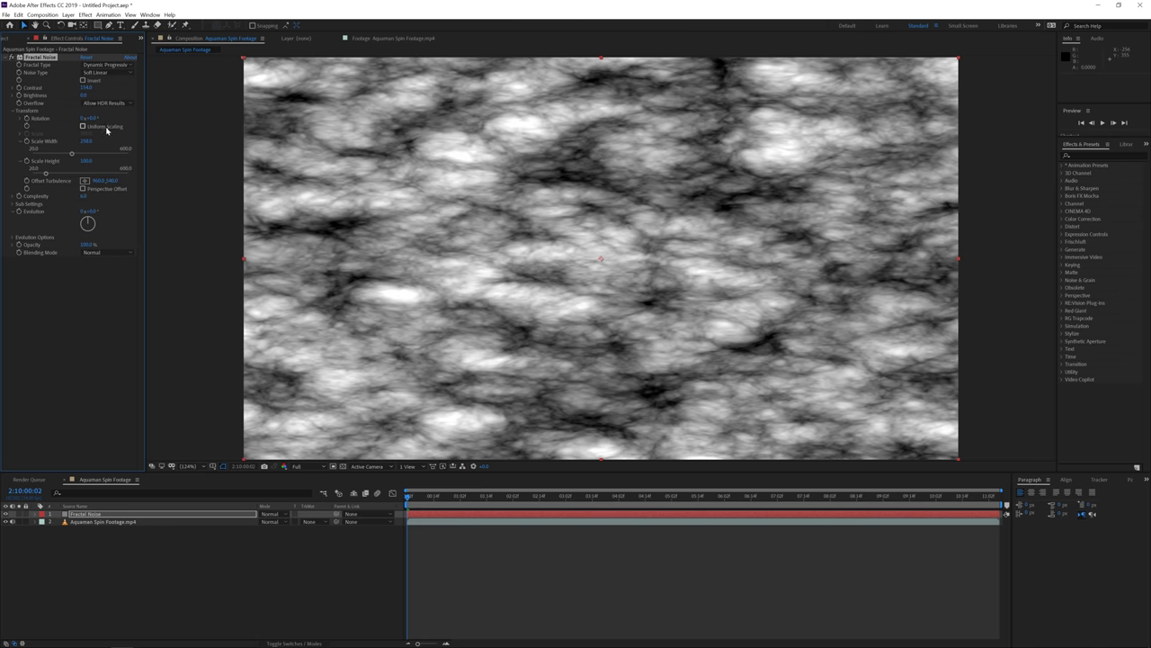
Invert the fractal noise, toggling the option to compare both versions.
left_click(82, 81)
left_click(83, 81)
left_click(82, 81)
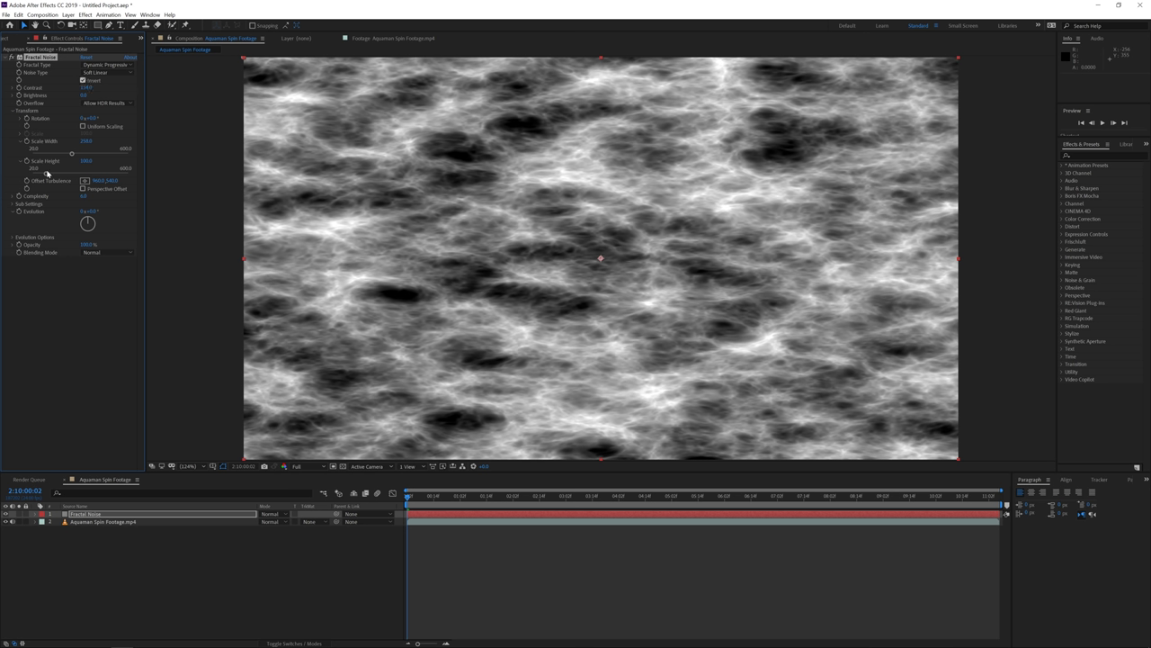
Drive the noise's Evolution with the expression time*250 and preview the animation.
left_click(19, 213, "alt")
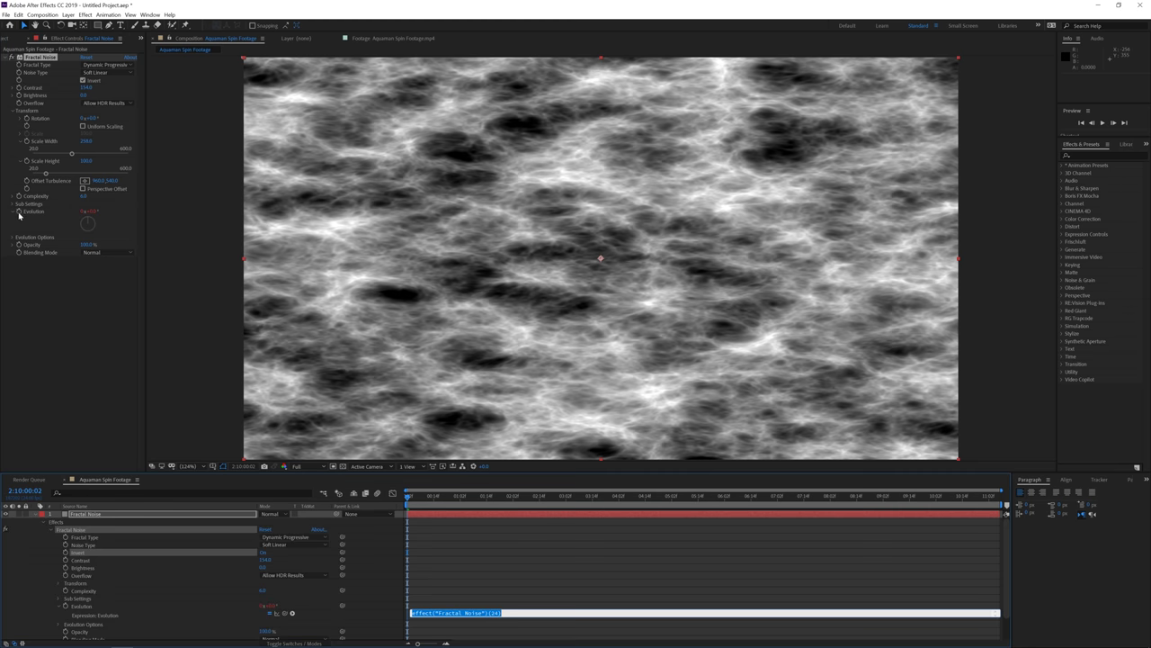
type("time*250")
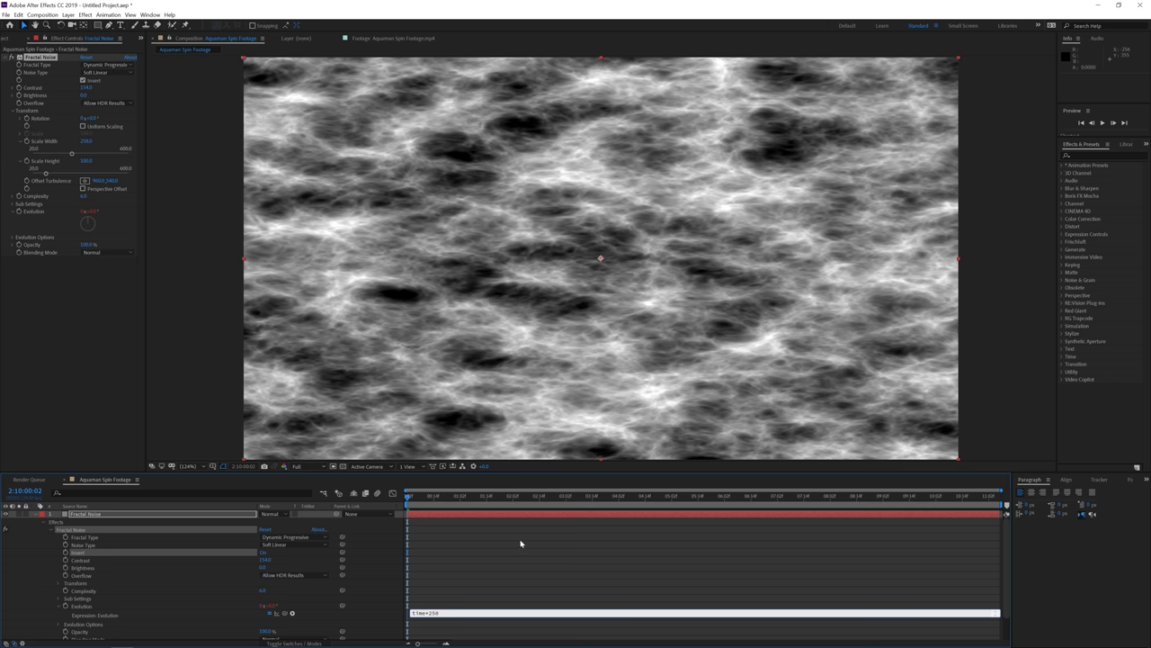
left_click(427, 527)
key("space")
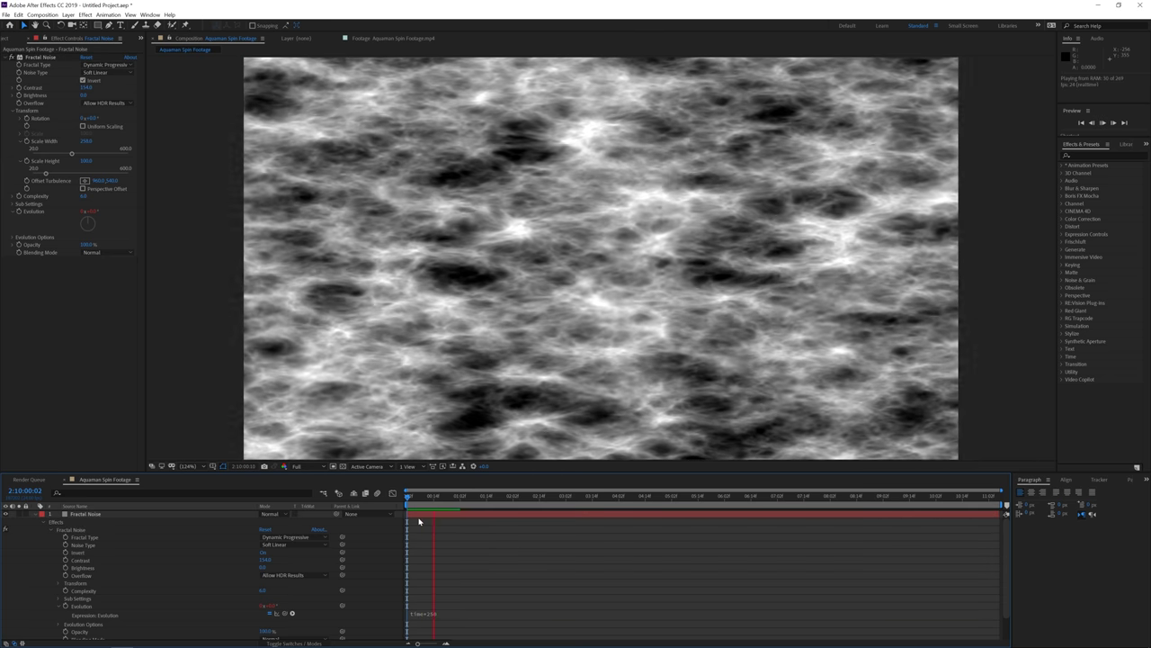
key("space")
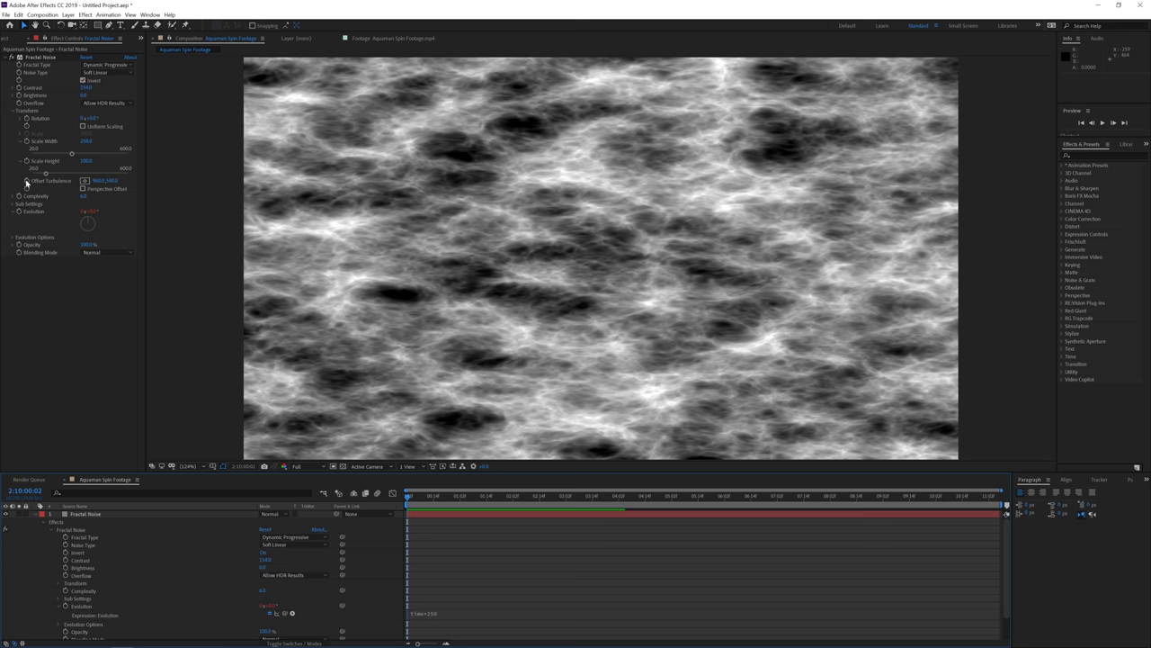
Keyframe Offset Turbulence at the composition's start, set its horizontal value to -15000 at the end, and preview the motion.
left_click(27, 182)
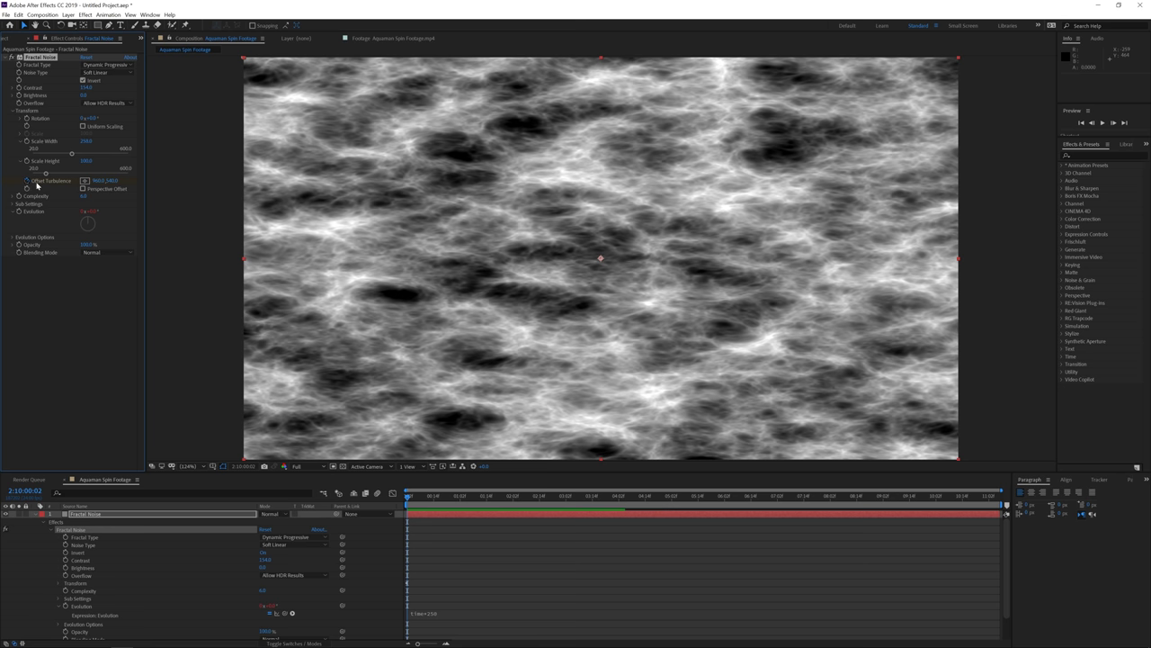
left_click_drag(412, 497, 1001, 497)
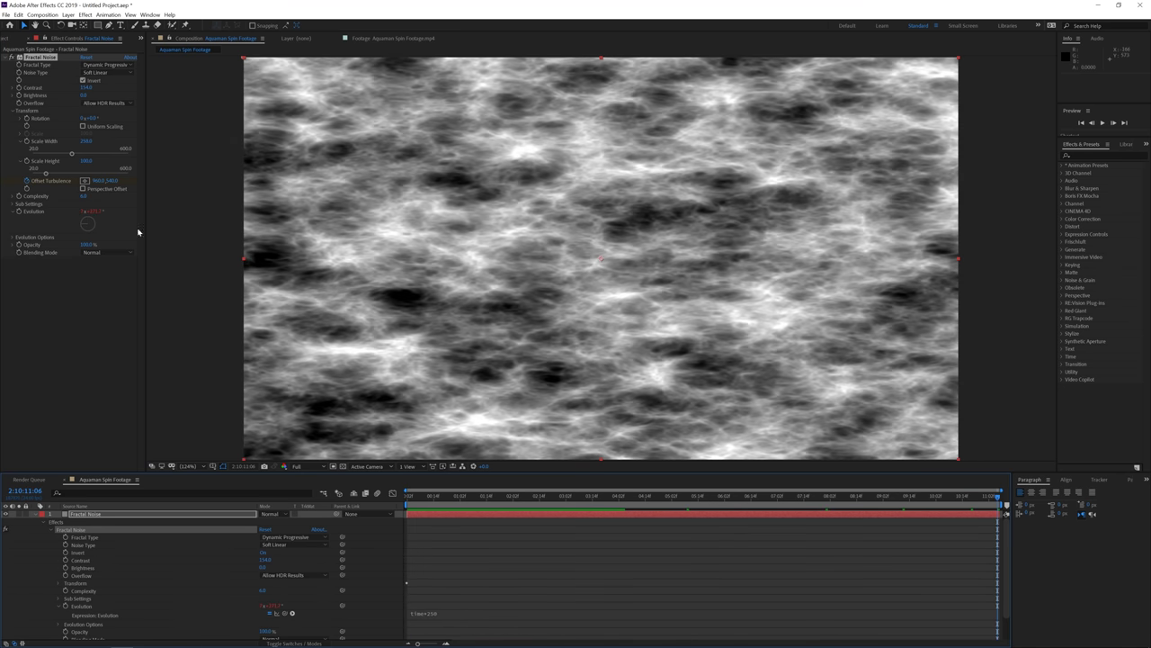
left_click(98, 181)
key("BackSpace")
type("-1500")
key("Return")
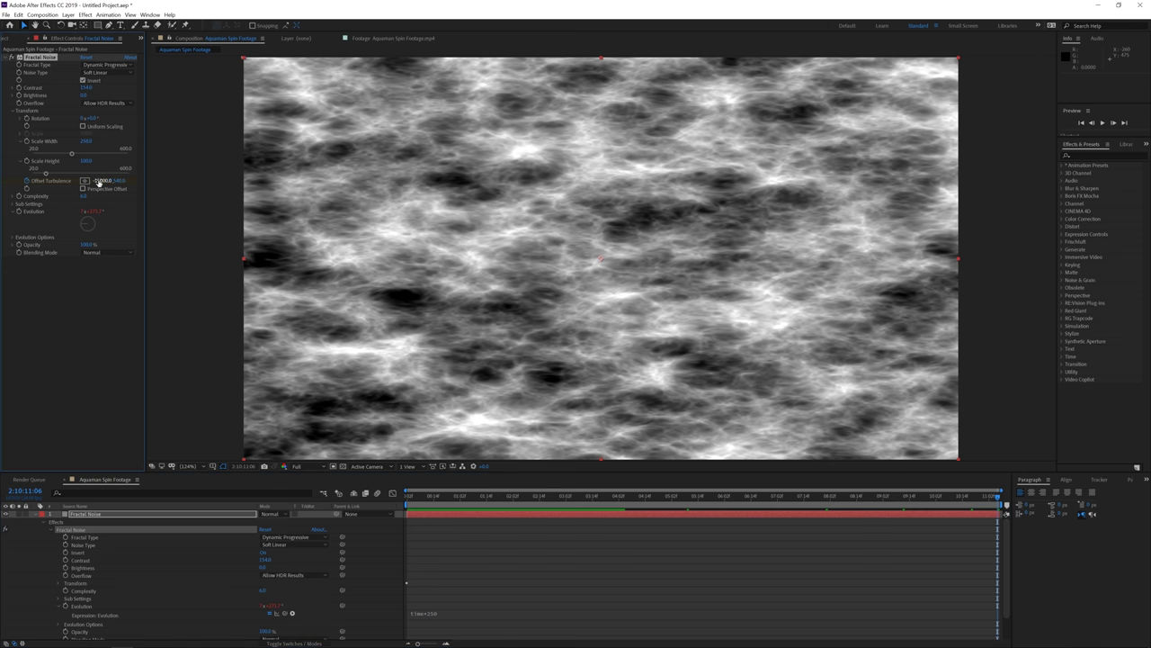
key("space")
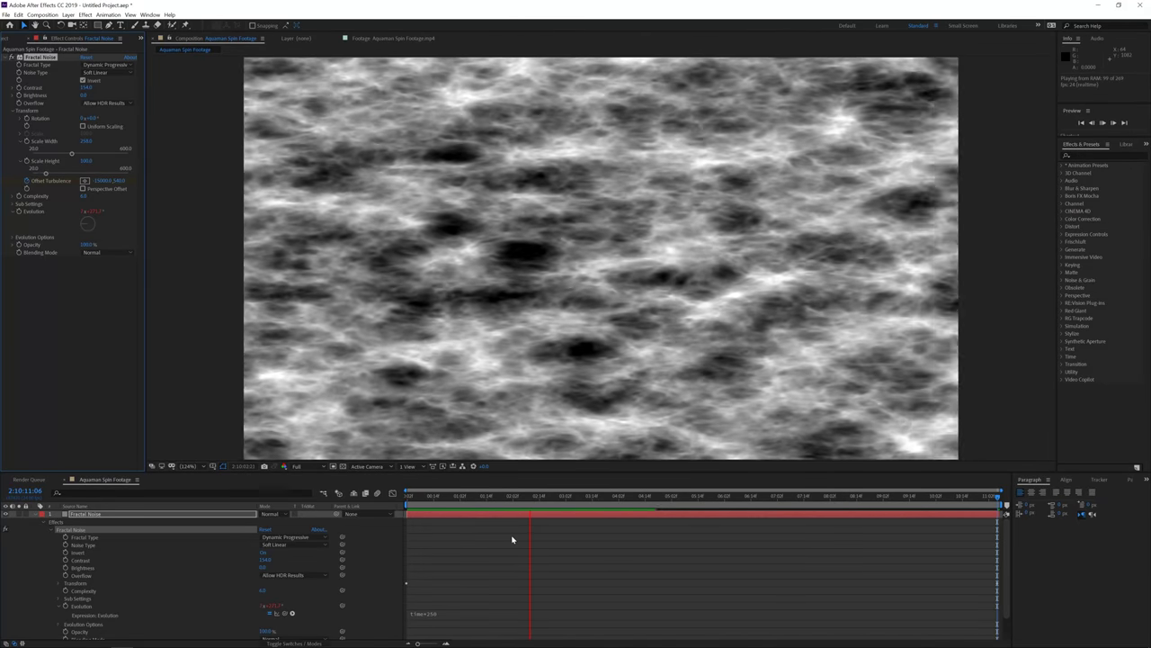
key("space")
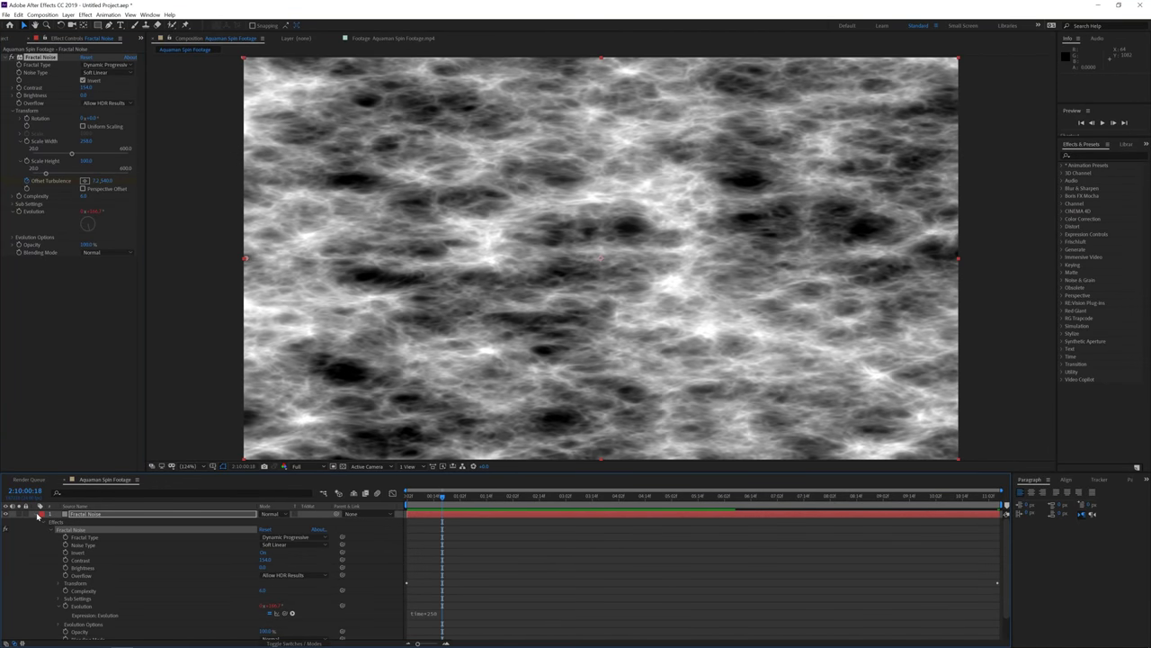
Pre-compose the Fractal Noise layer as Fractal Noise 01, moving all attributes into the new composition.
left_click(36, 514)
left_click(88, 515)
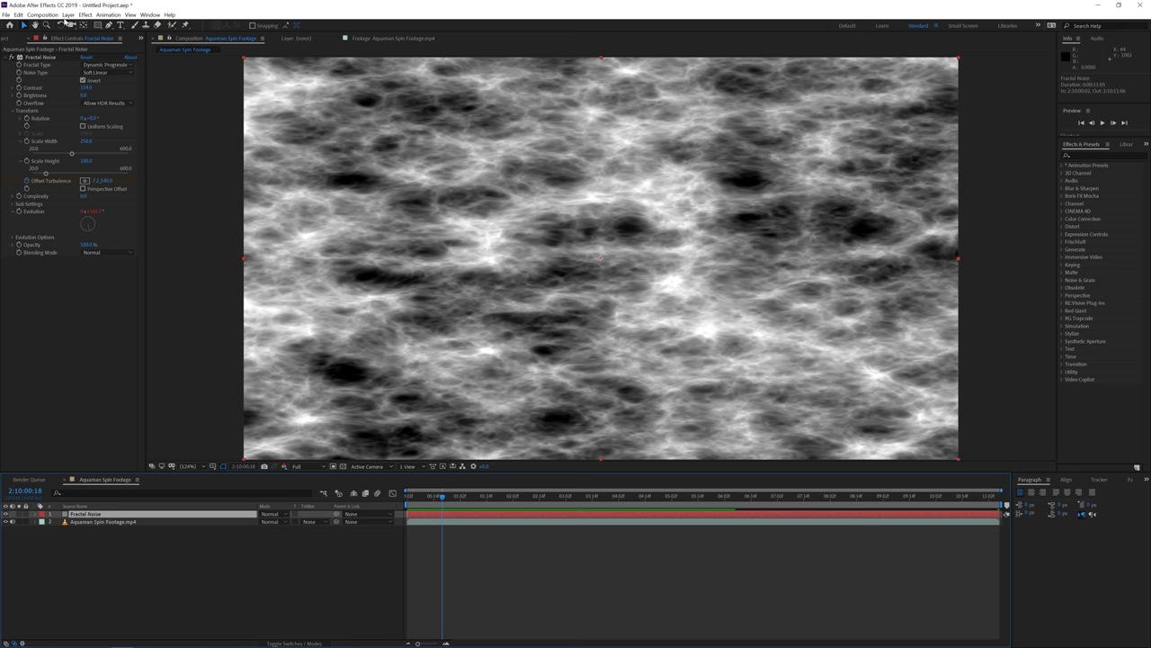
left_click(68, 15)
left_click(108, 299)
left_click(527, 336)
left_click_drag(608, 272, 477, 274)
type("Fractal Noise 01")
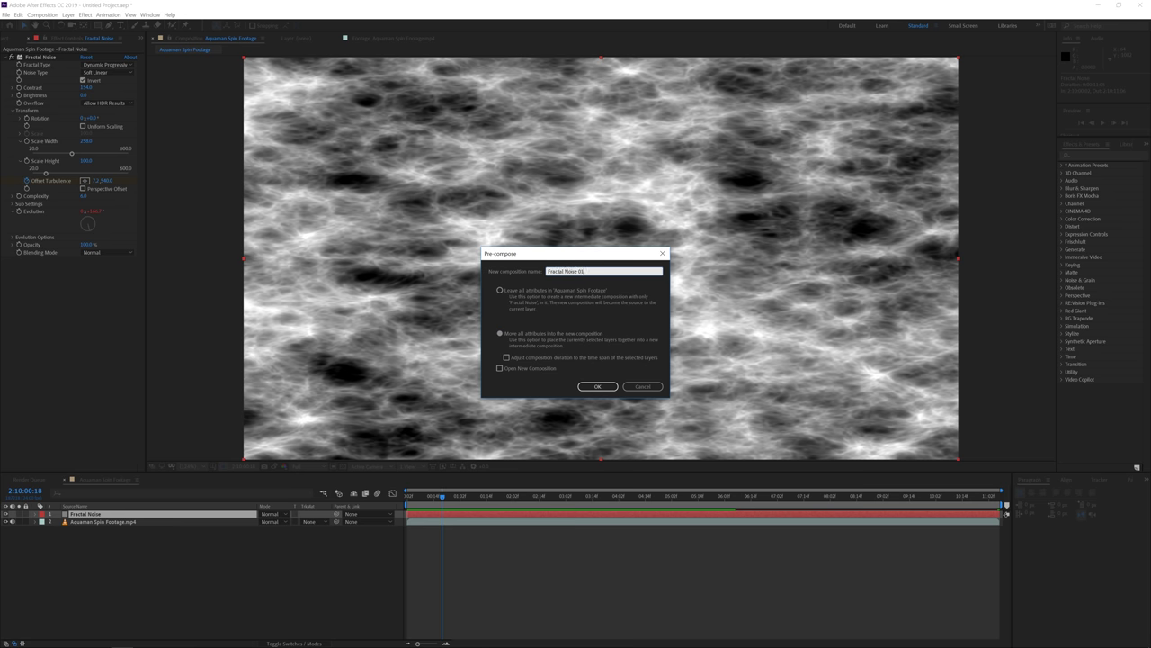
key("Return")
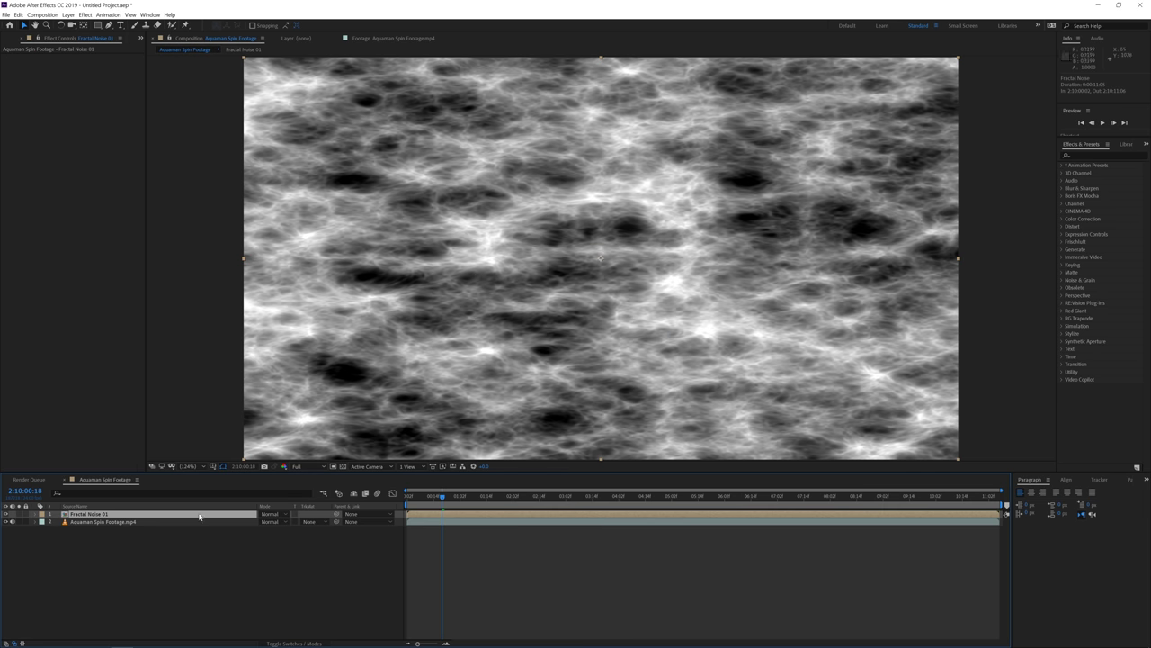
Pre-compose the Fractal Noise 01 layer again under the name Fractal Noise Seamless.
left_click(68, 15)
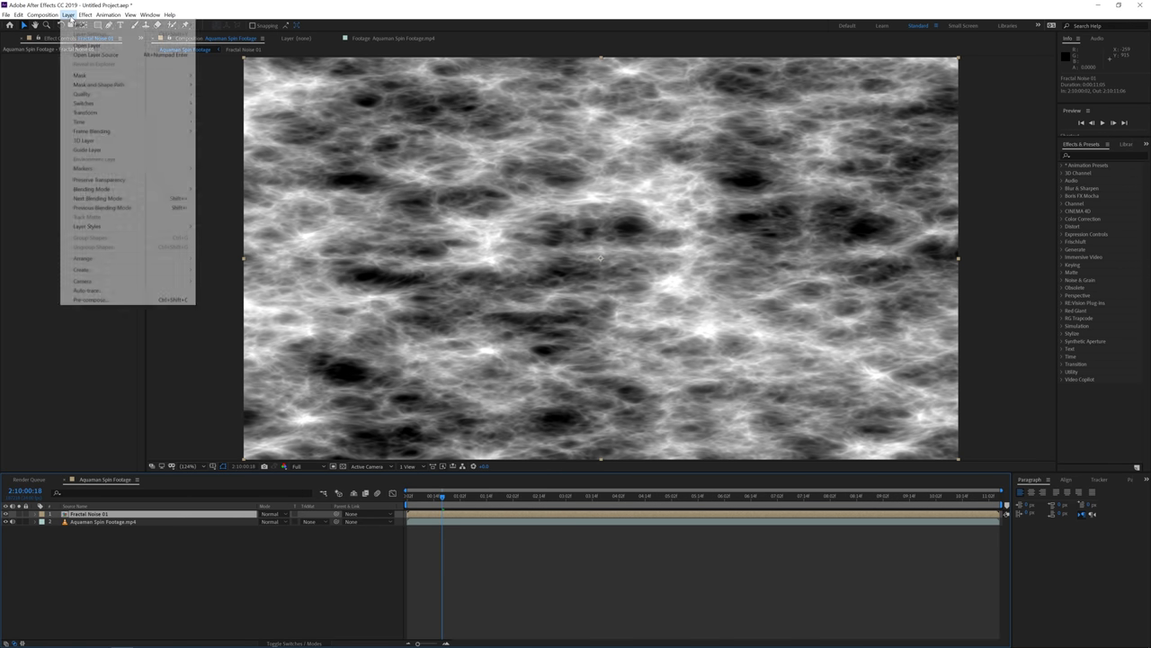
left_click(121, 298)
type("Fractal Noise Seamles")
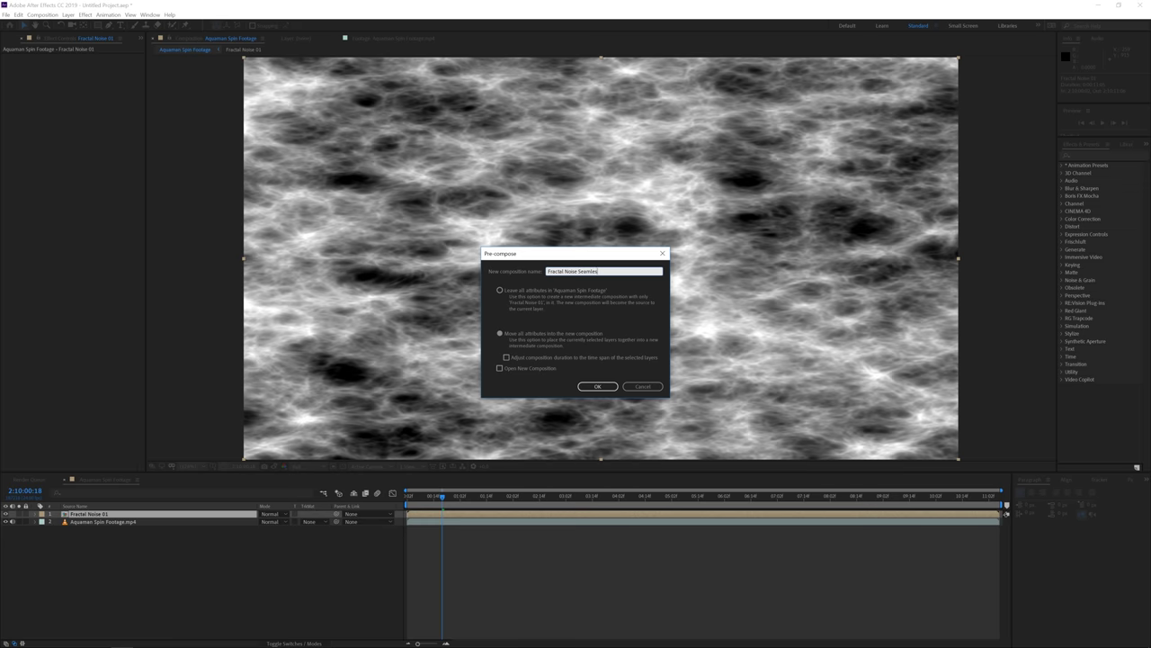
key("Return")
Open the Fractal Noise Seamless composition and duplicate its Fractal Noise 01 layer.
right_click(109, 530)
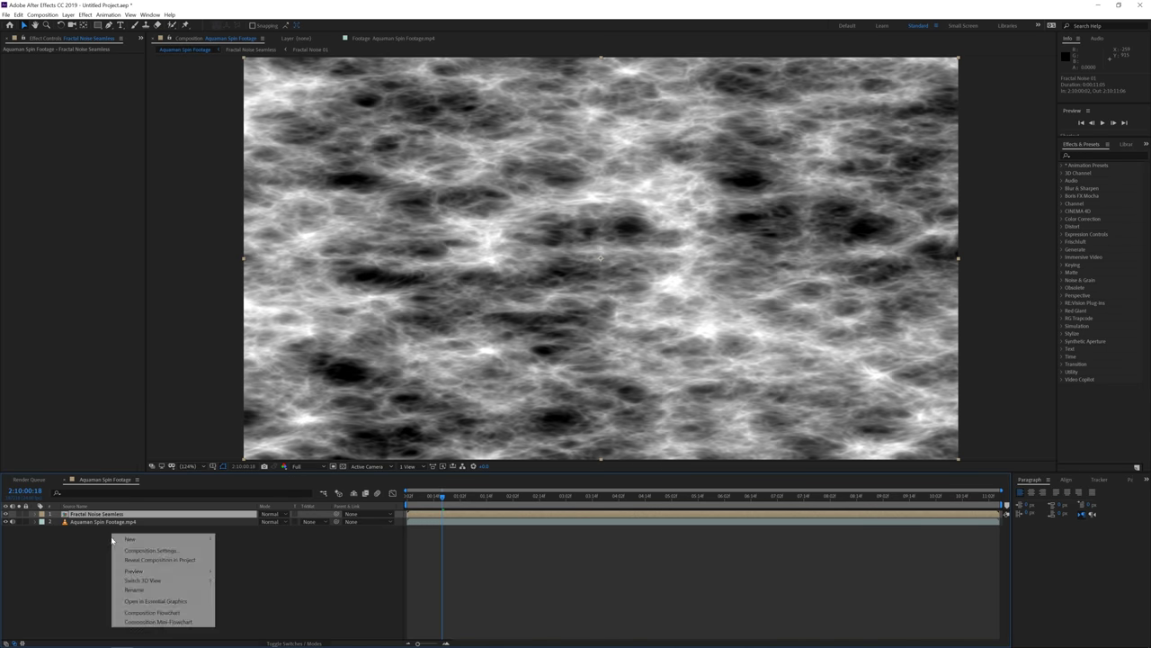
double_click(99, 514)
left_click(108, 515)
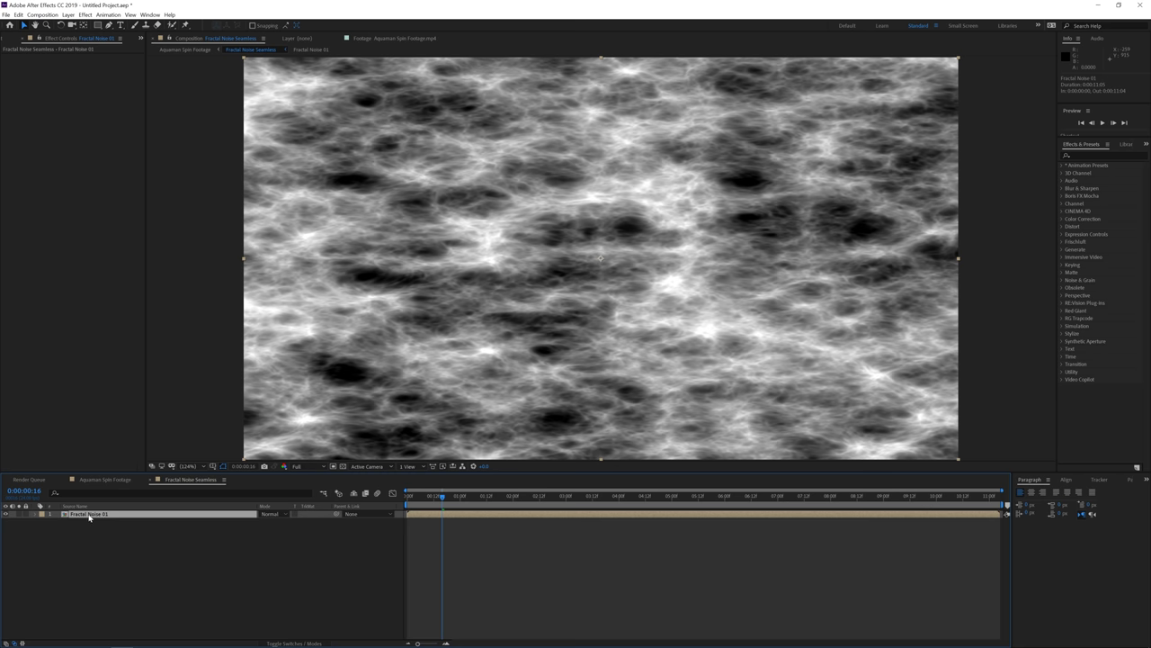
left_click(18, 15)
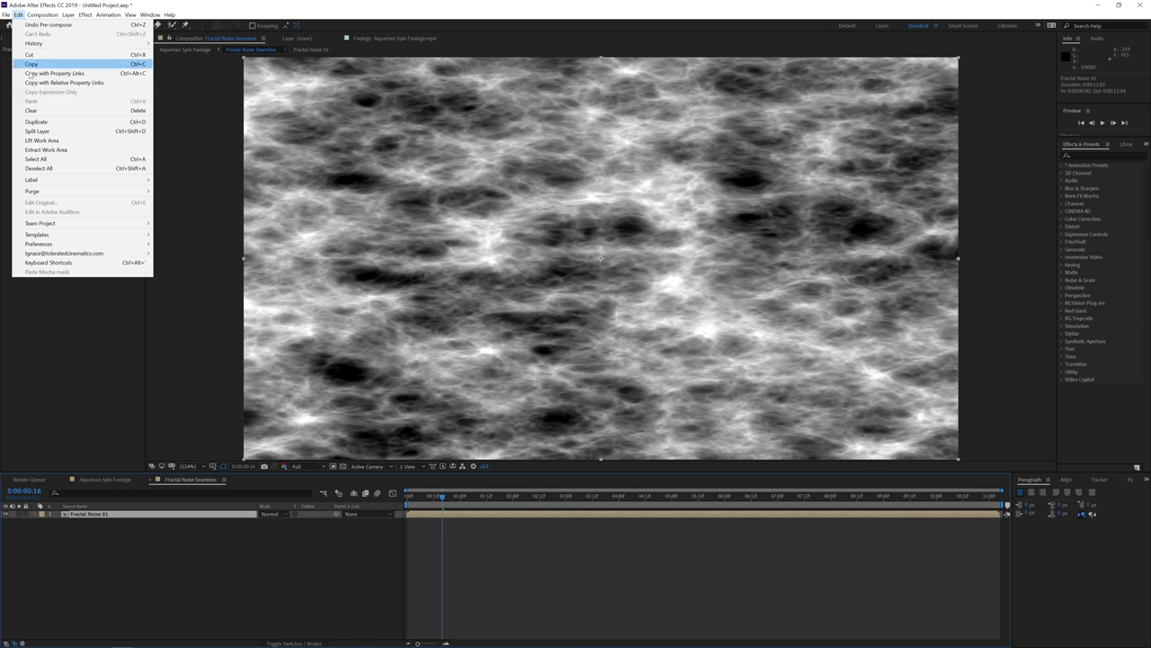
left_click(37, 122)
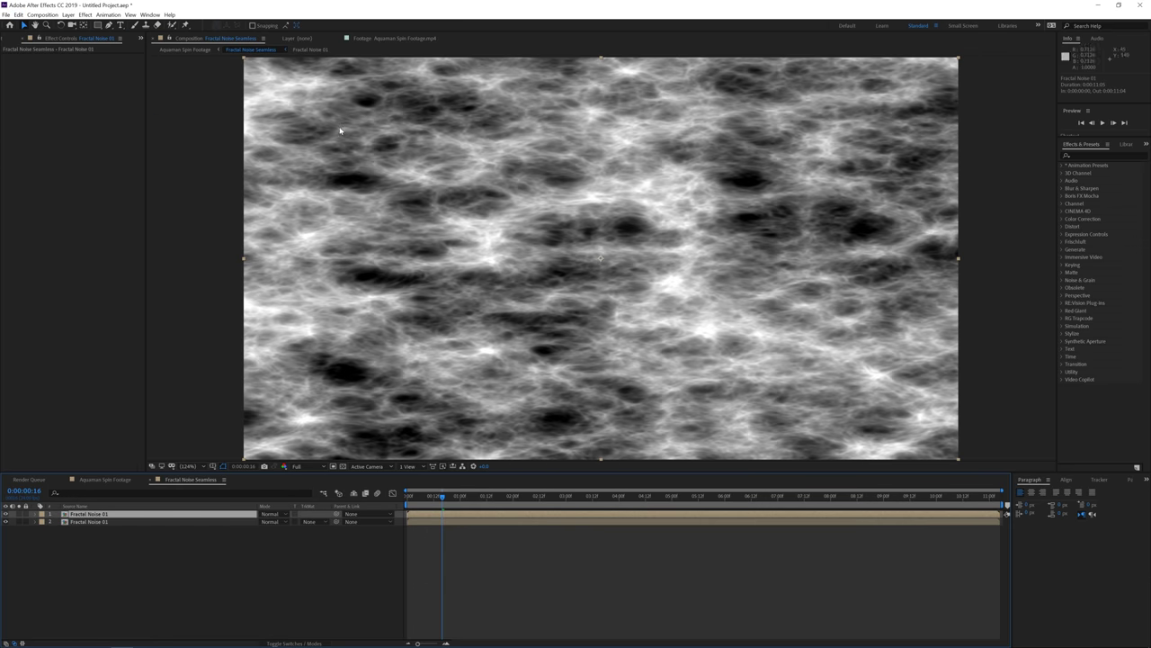
Apply the Offset effect to the upper Fractal Noise 01 copy and shift its center horizontally to about 1915.
left_click(1089, 157)
type("offset")
left_click_drag(1095, 189, 530, 517)
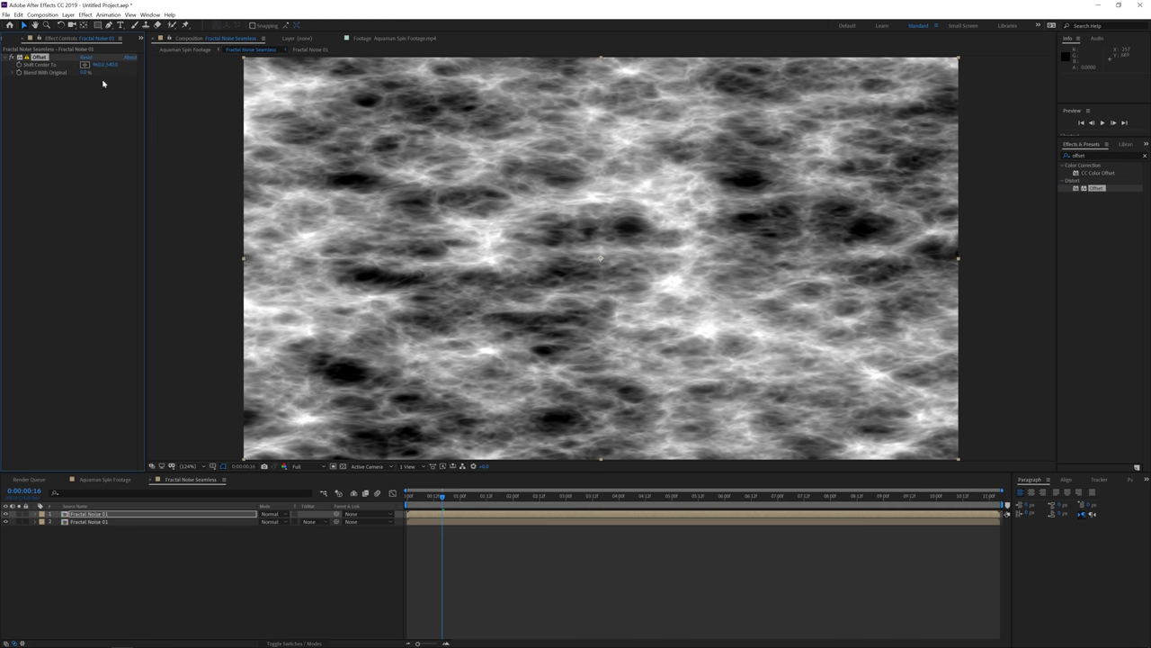
left_click_drag(95, 64, 602, 90)
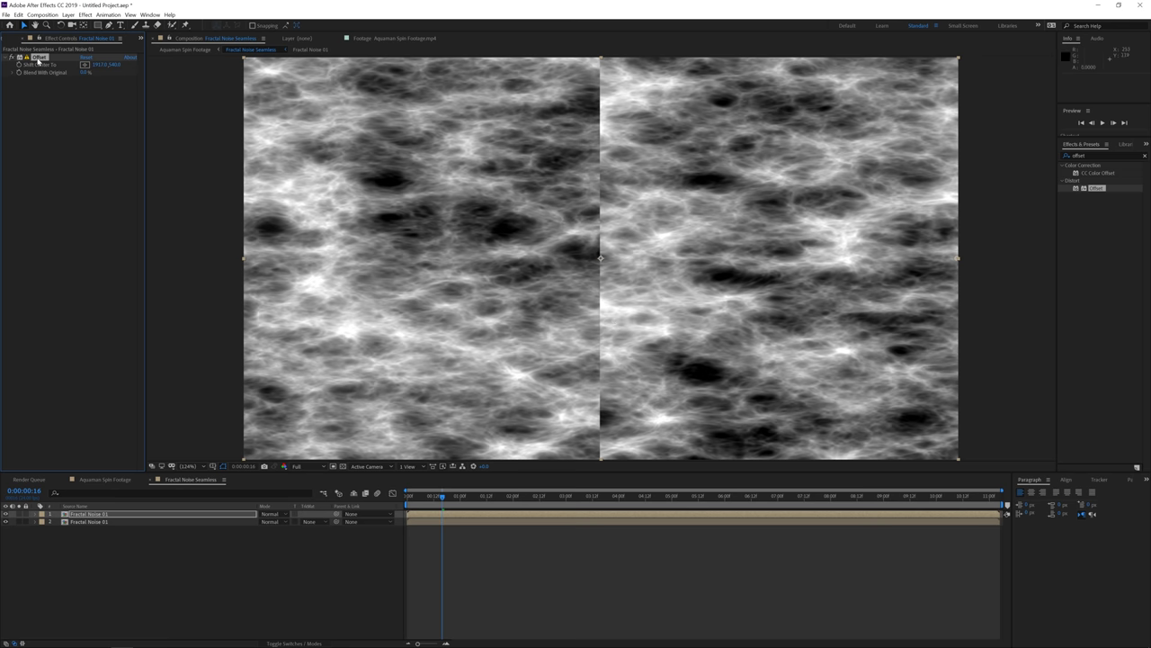
Place the Fractal Noise 01 layer without the Offset effect above the offset copy.
left_click(99, 26)
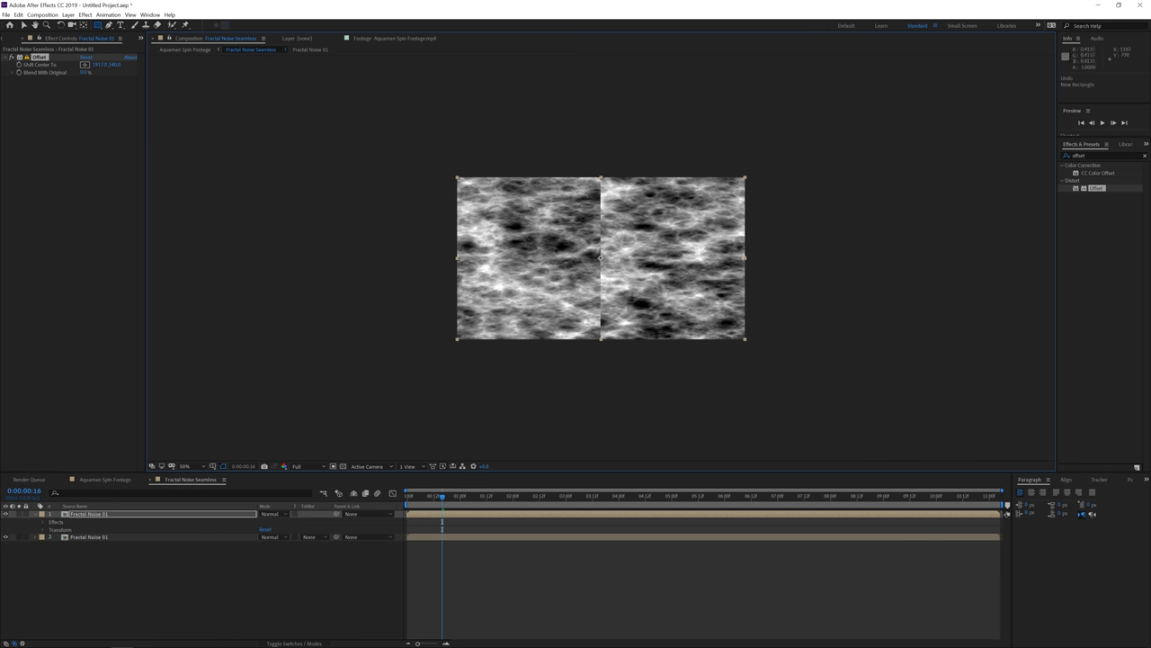
scroll(431, 305, "up", 1)
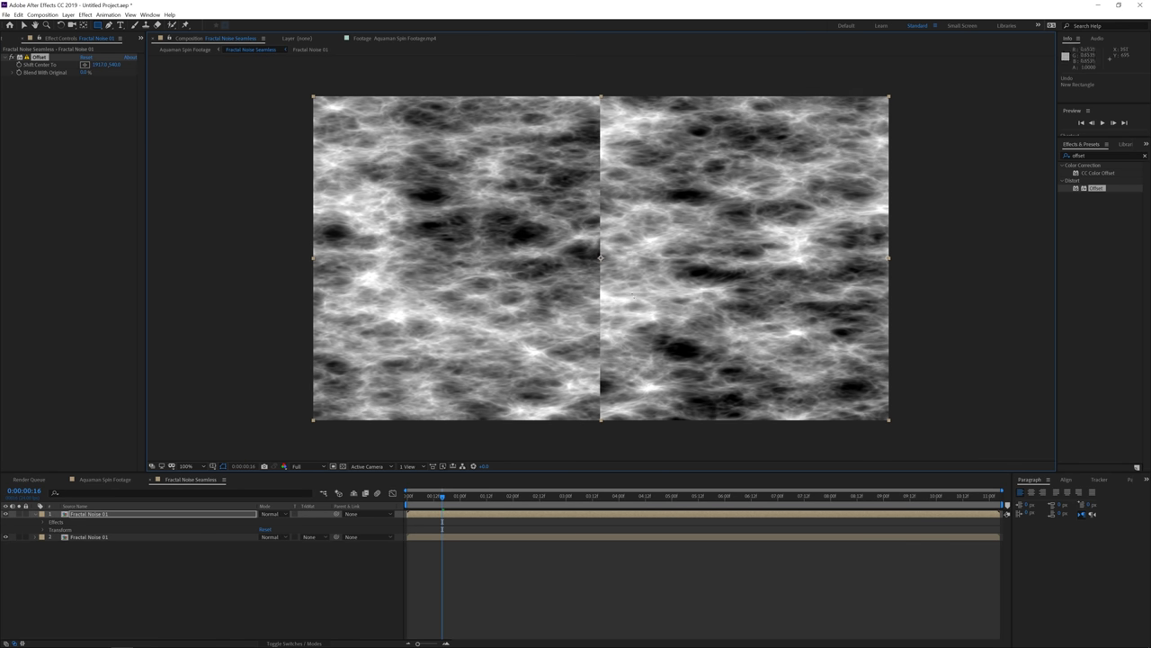
left_click_drag(80, 538, 99, 514)
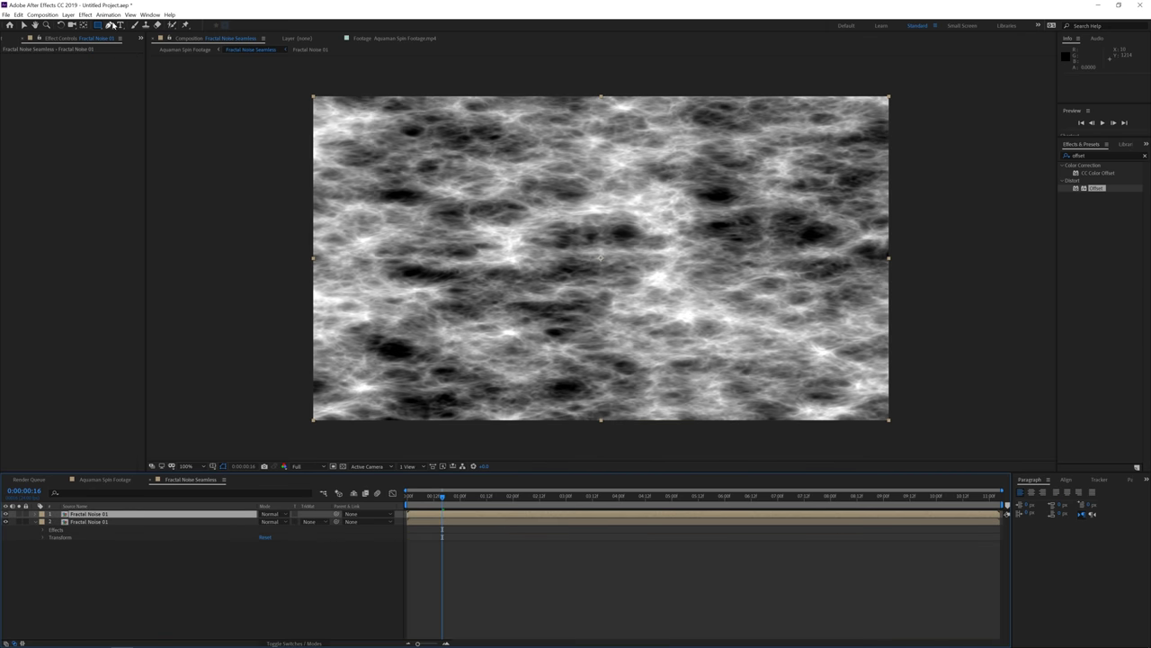
Mask the upper Fractal Noise 01 layer with a tall rectangle over the central seam, feather it widely, and compare with the layer hidden.
left_click_drag(523, 74, 679, 461)
key("f")
left_click_drag(277, 528, 358, 522)
key("v")
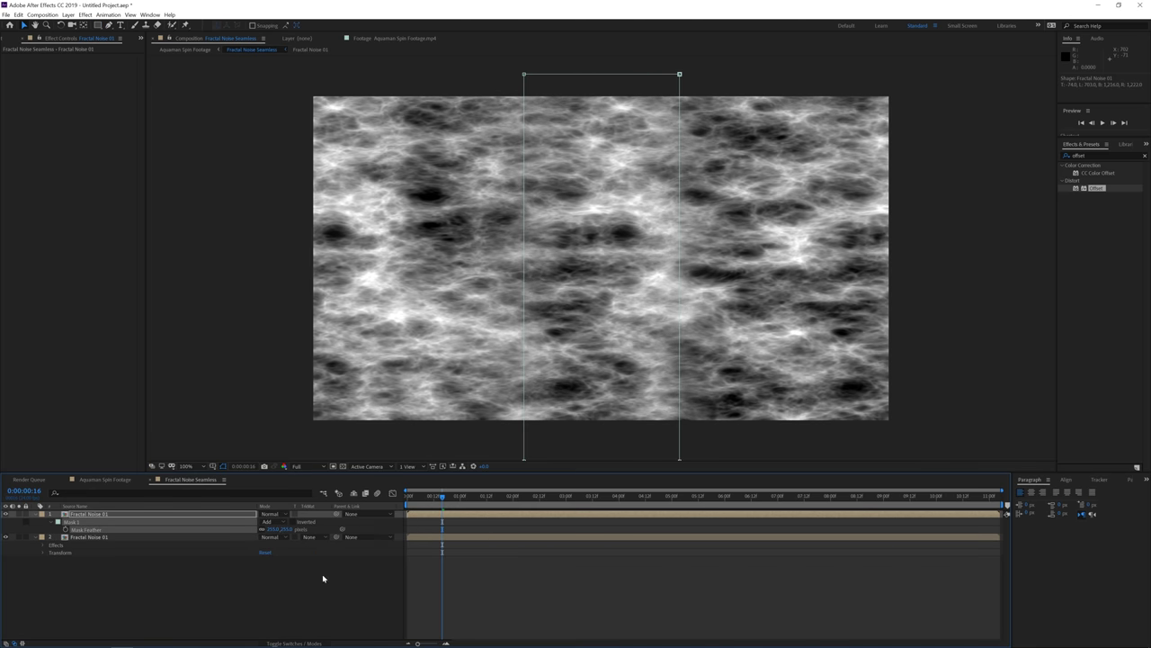
left_click(321, 575)
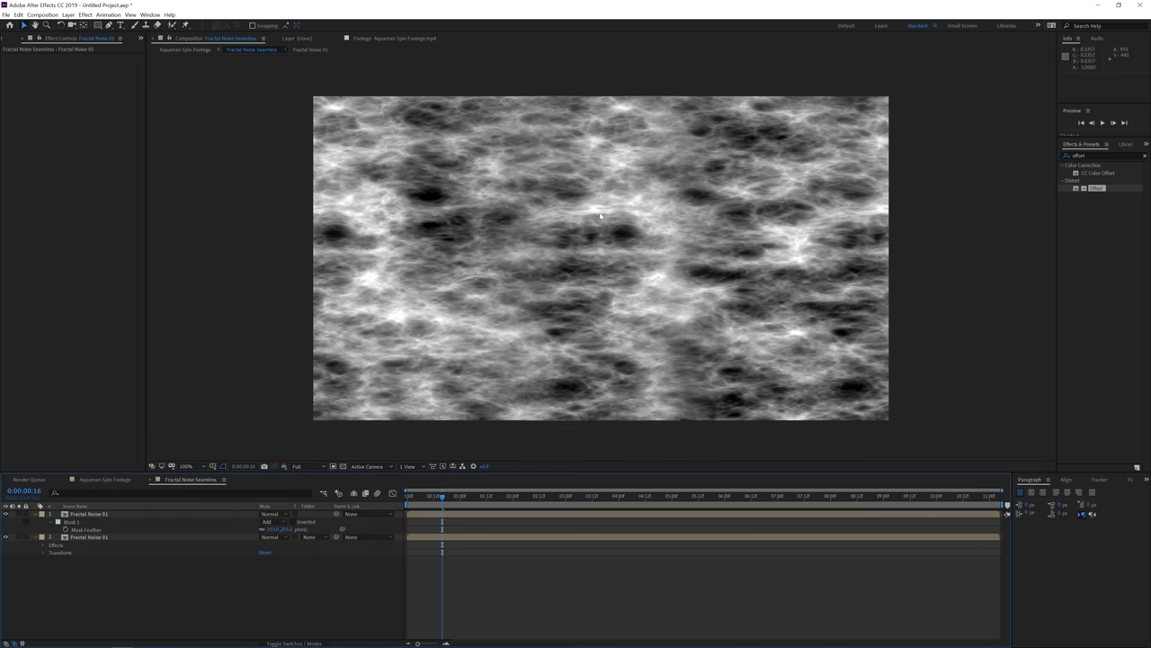
left_click(5, 514)
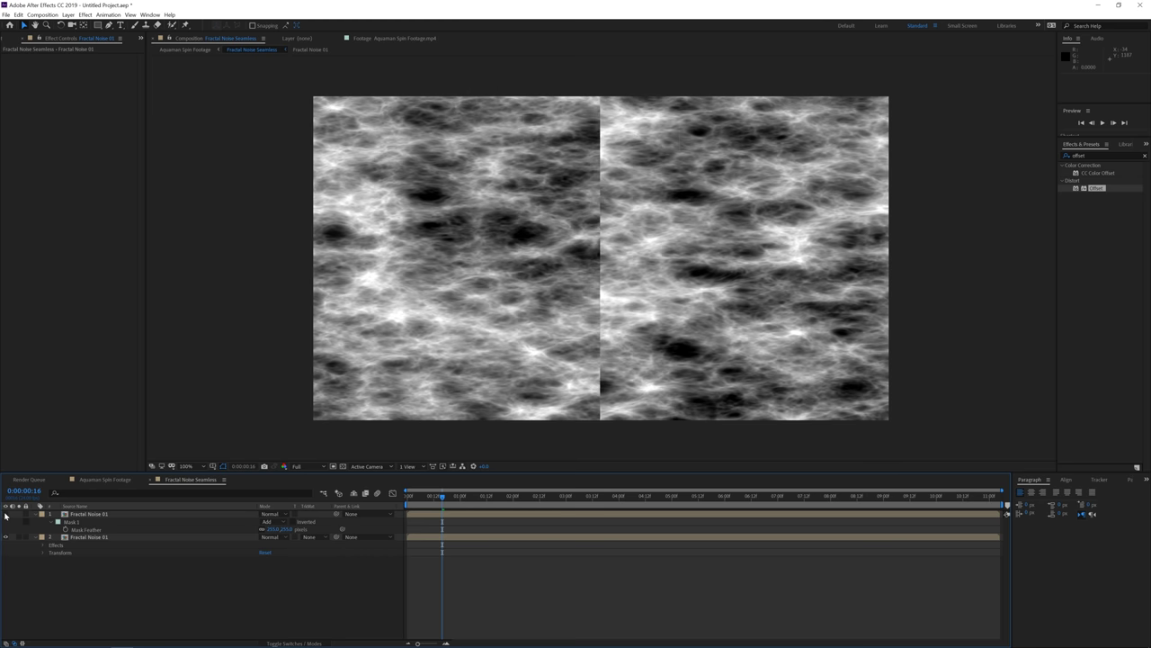
left_click(5, 513)
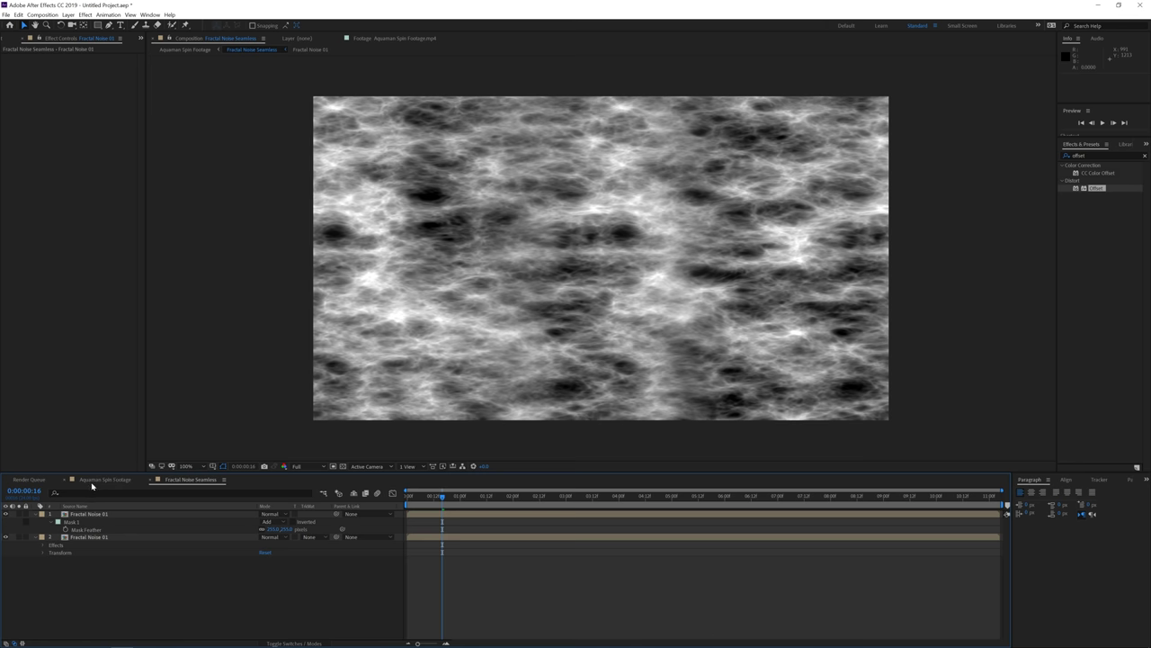
Return to the Aquaman Spin Footage composition and apply the Polar Coordinates effect to the Fractal Noise Seamless layer.
left_click(92, 484)
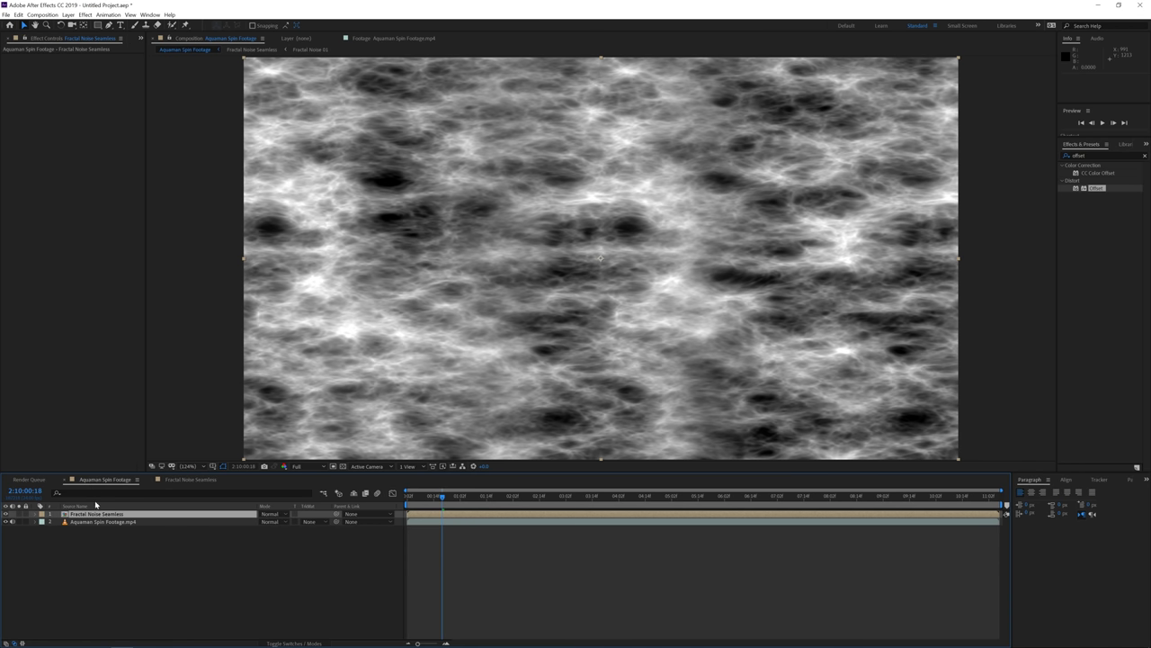
left_click(1093, 155)
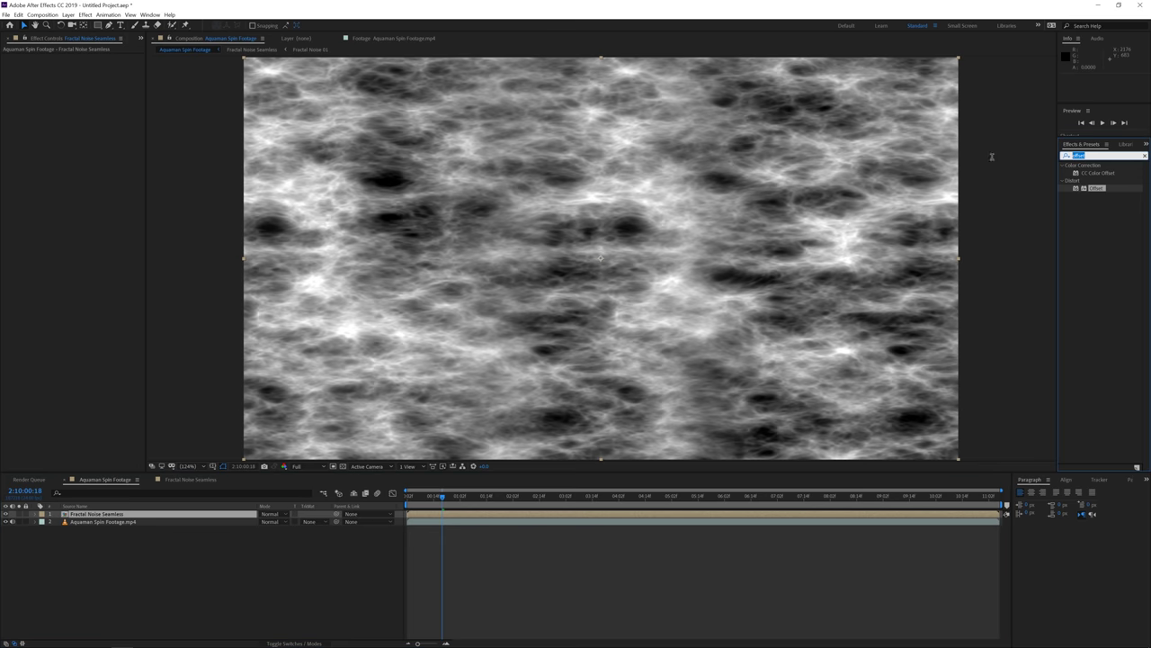
type("polar")
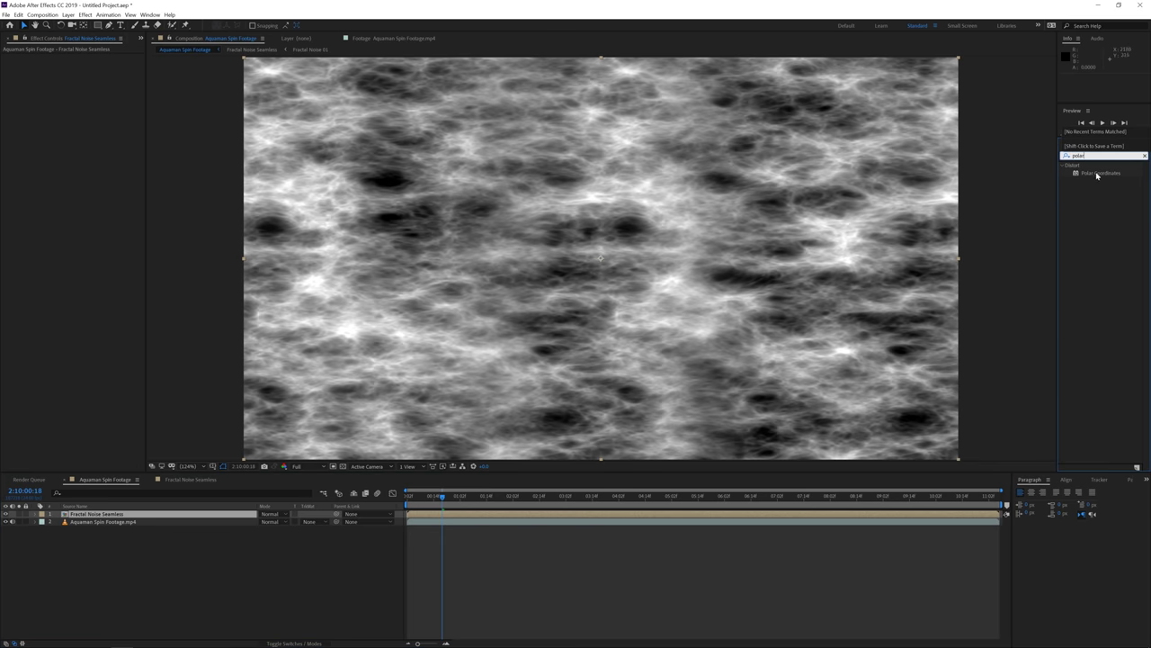
left_click(1076, 155)
left_click_drag(1093, 174, 112, 516)
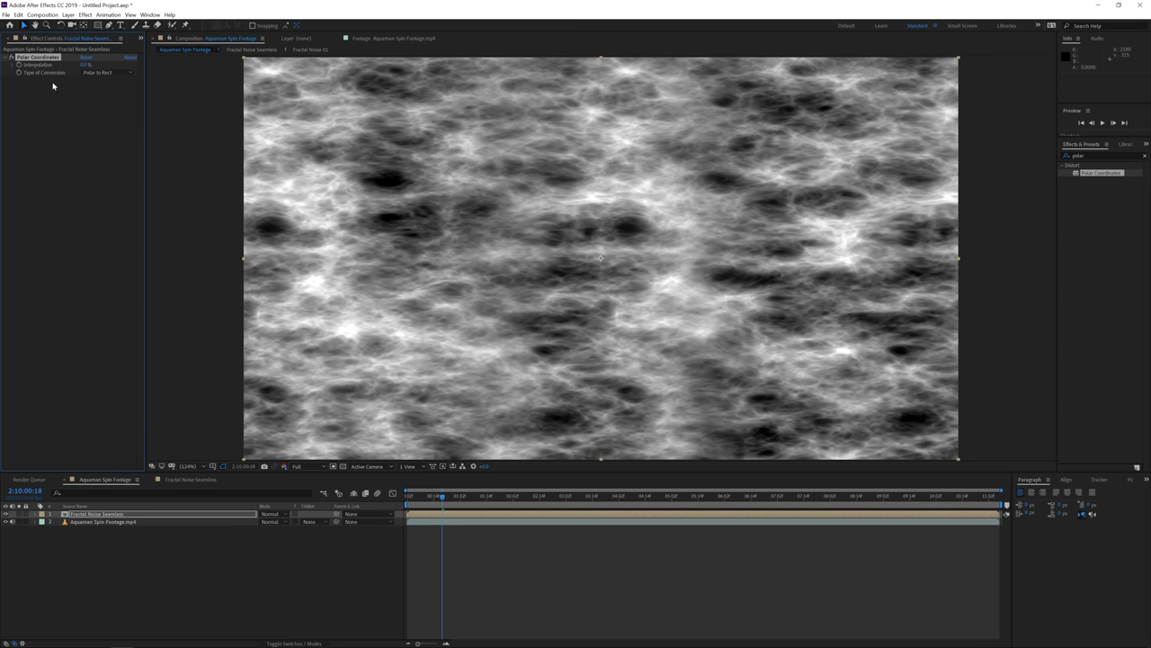
Set Polar Coordinates to convert Rect to Polar with an interpolation of 100%.
left_click(103, 72)
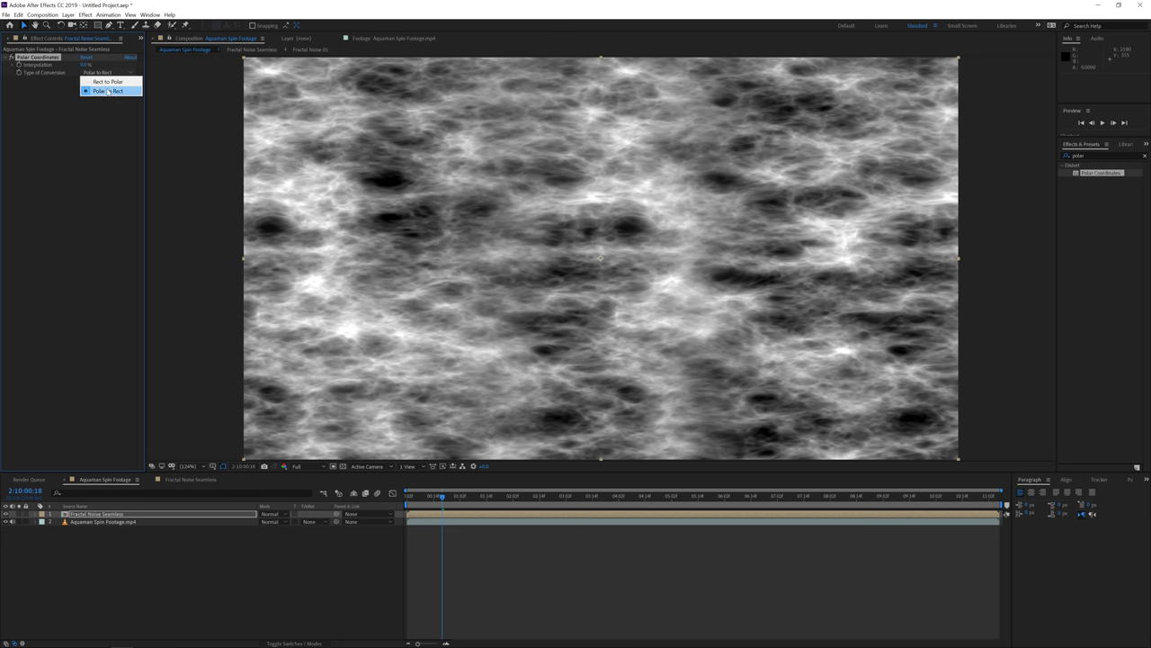
left_click(95, 78)
left_click_drag(84, 64, 393, 70)
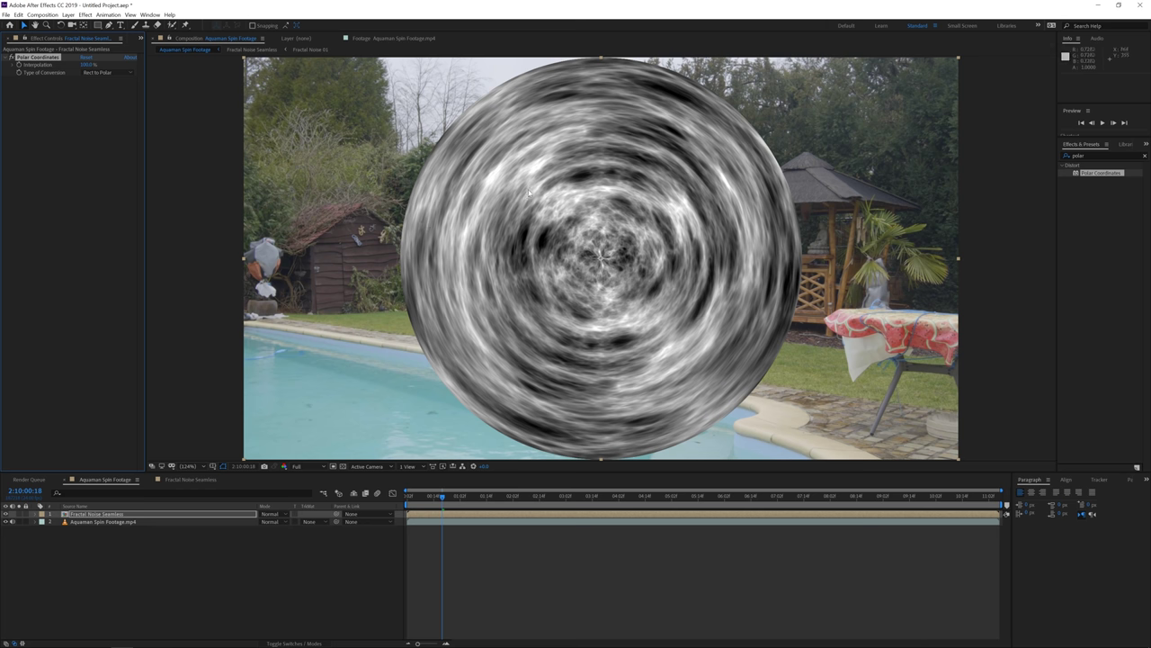
Add the Circle effect after Polar Coordinates, using Stencil Alpha blending and an inverted circle to cut out the centre.
left_click(1100, 155)
type("circle")
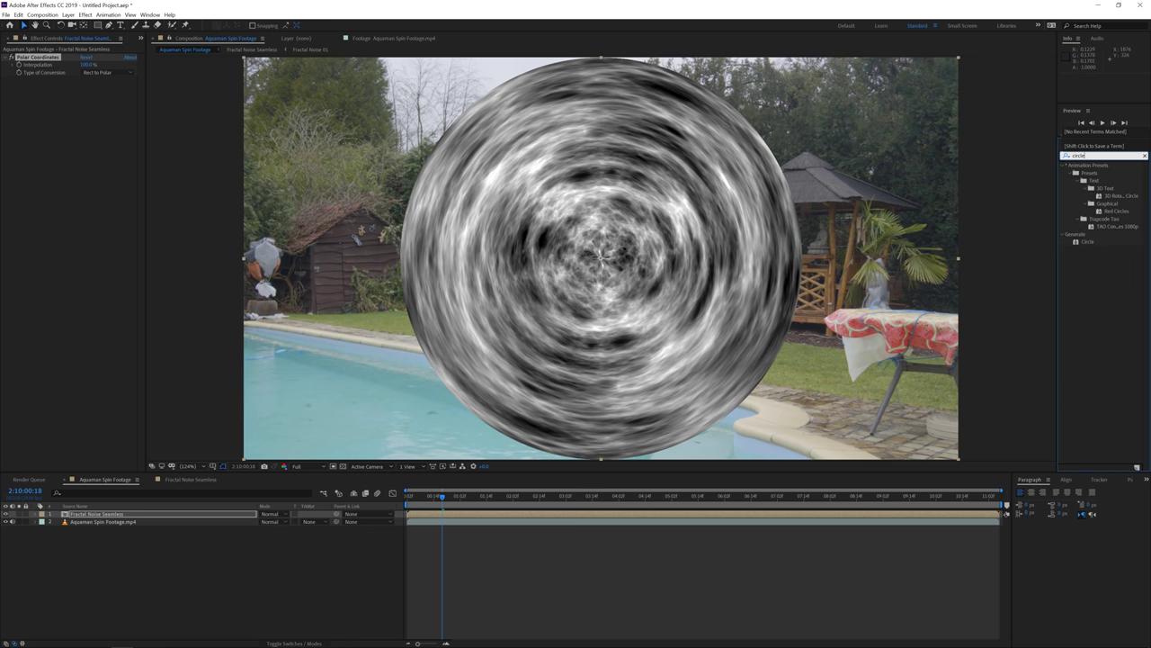
left_click_drag(1082, 238, 42, 166)
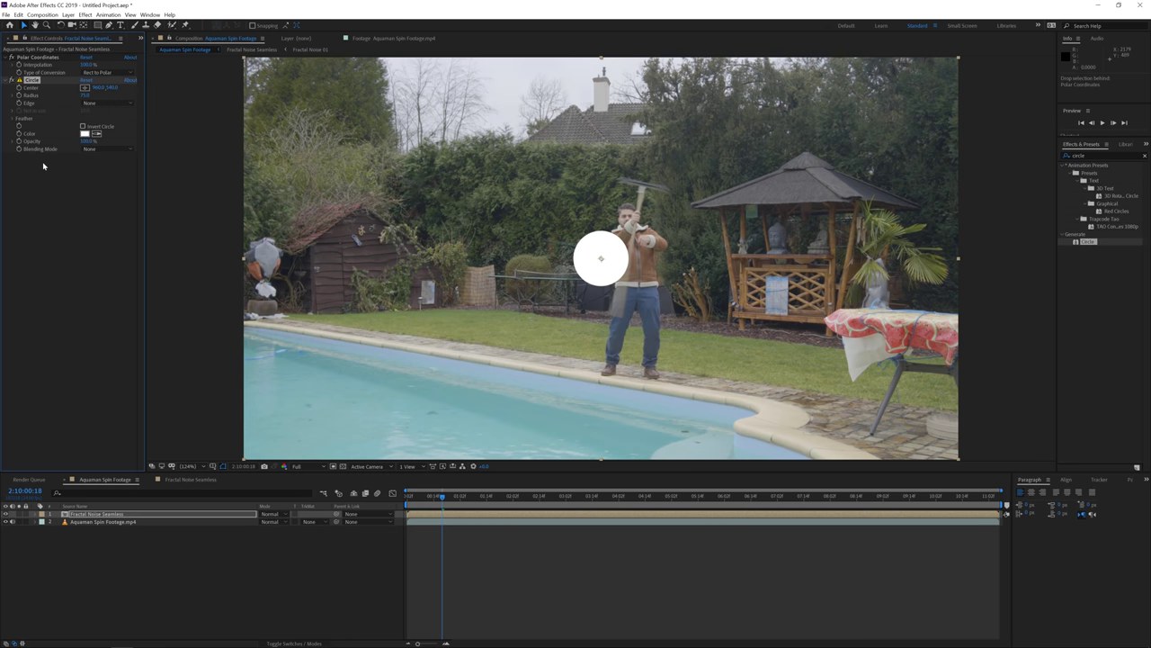
left_click(92, 149)
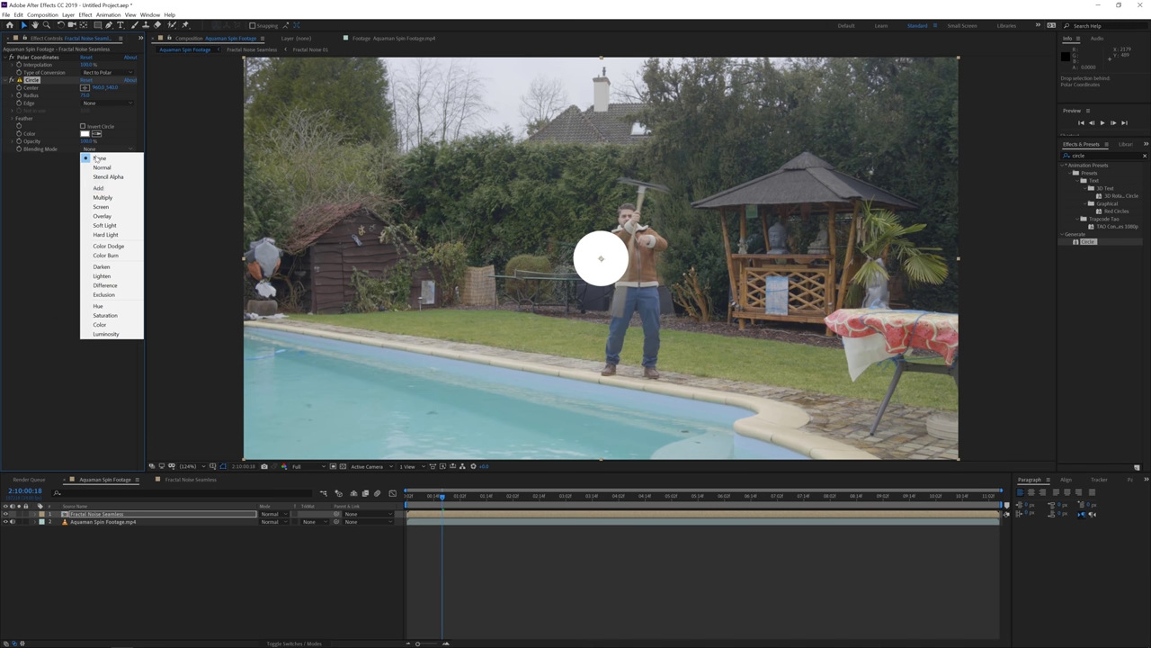
left_click(108, 176)
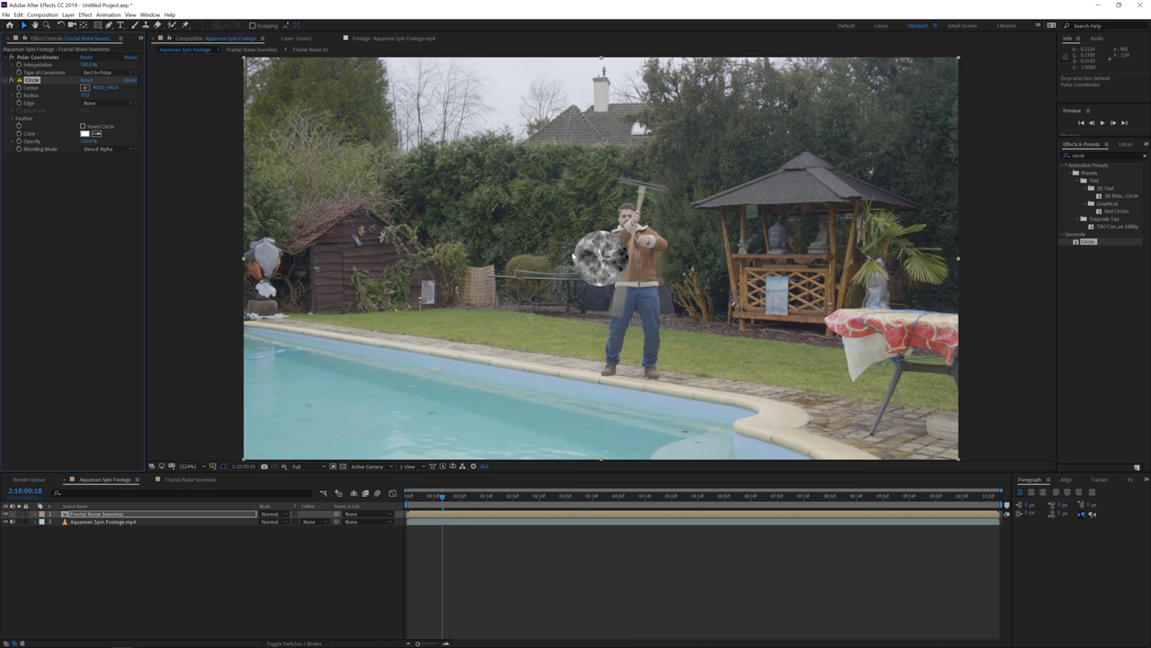
left_click(83, 127)
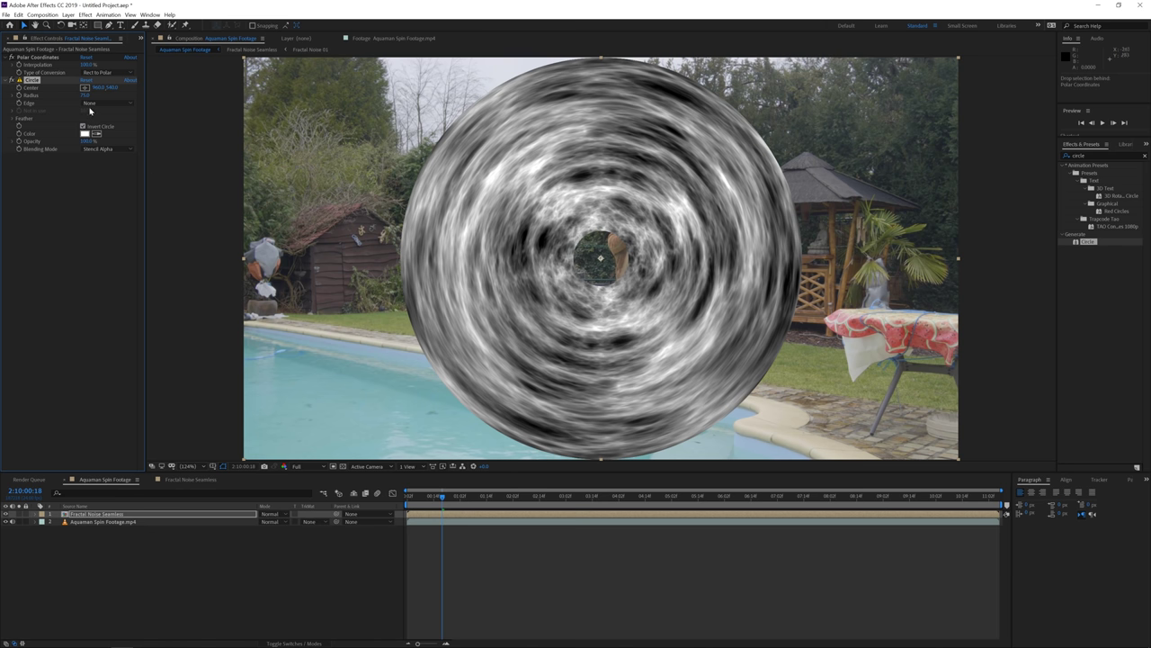
Set the inverted Circle's radius to about 150 and its outer-edge feather to about 158.
left_click_drag(86, 94, 119, 100)
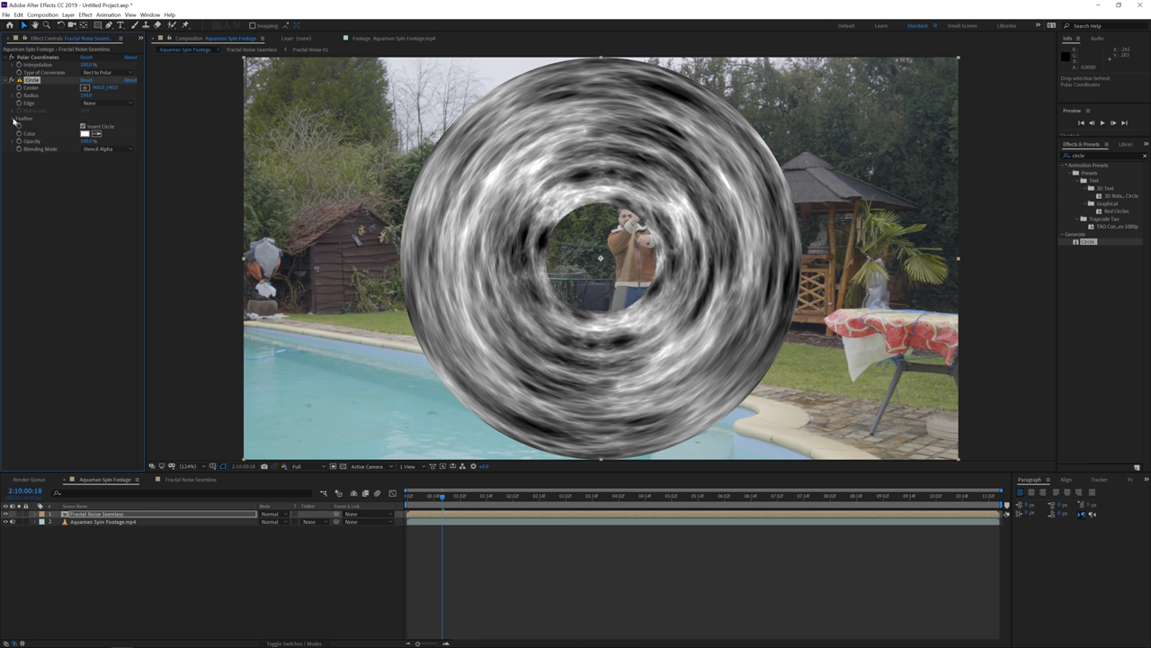
left_click(13, 119)
left_click_drag(86, 126, 155, 127)
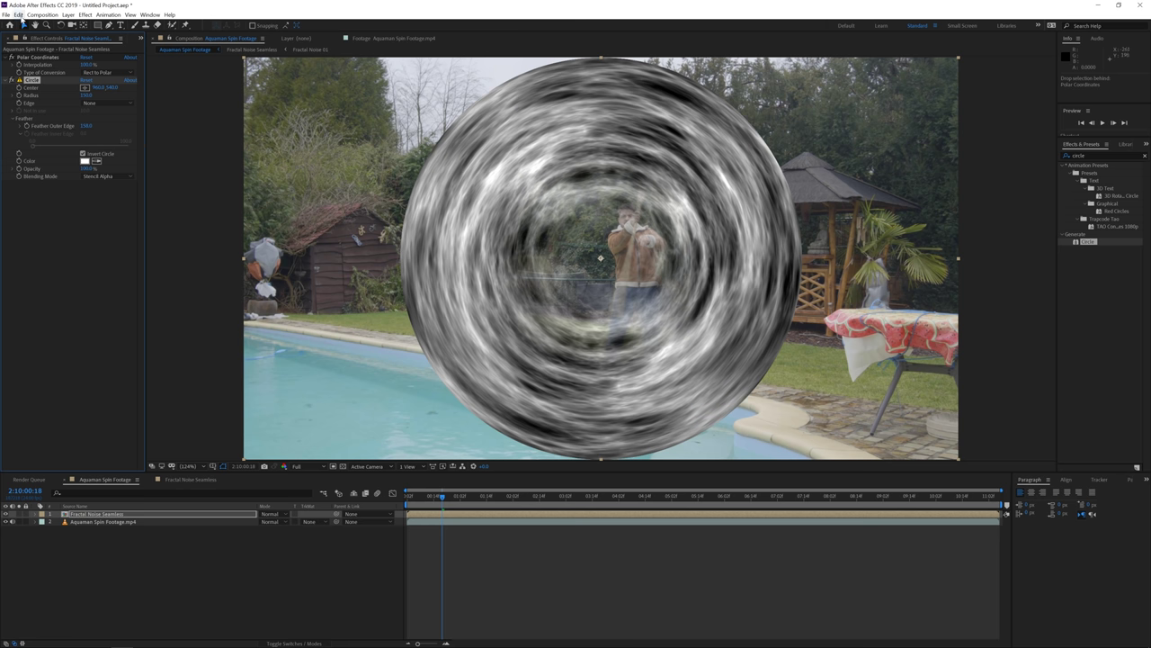
Duplicate the Circle effect as a non-inverted outer boundary with a radius of about 430 and an outer-edge feather of about 70.
left_click(18, 14)
left_click(48, 124)
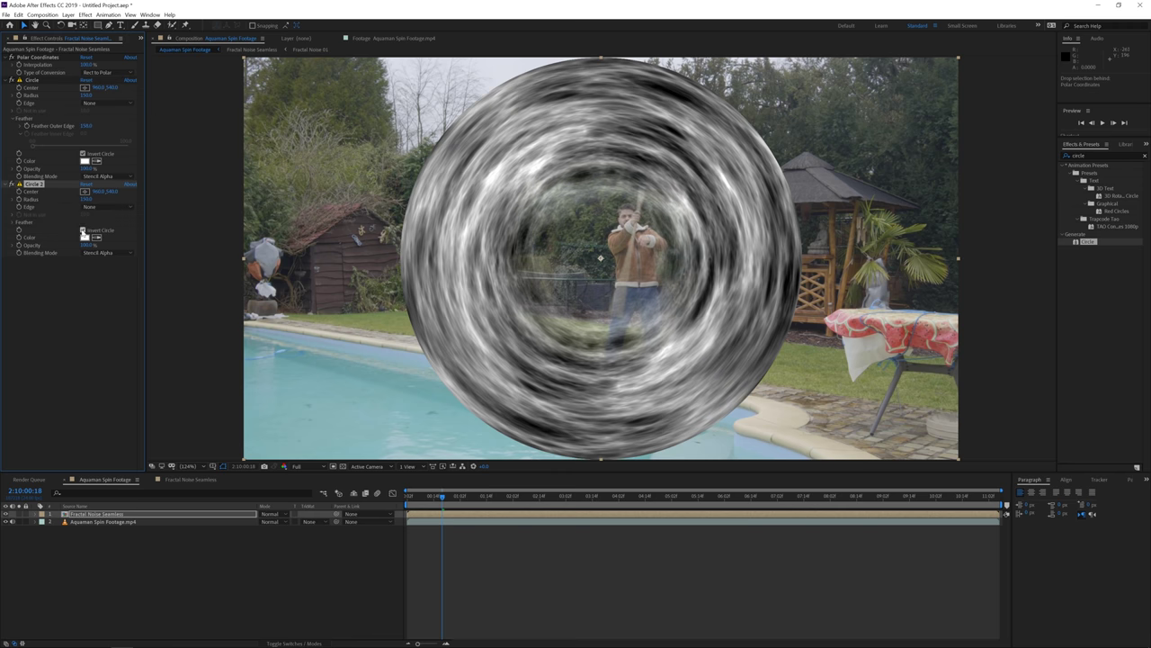
left_click(82, 231)
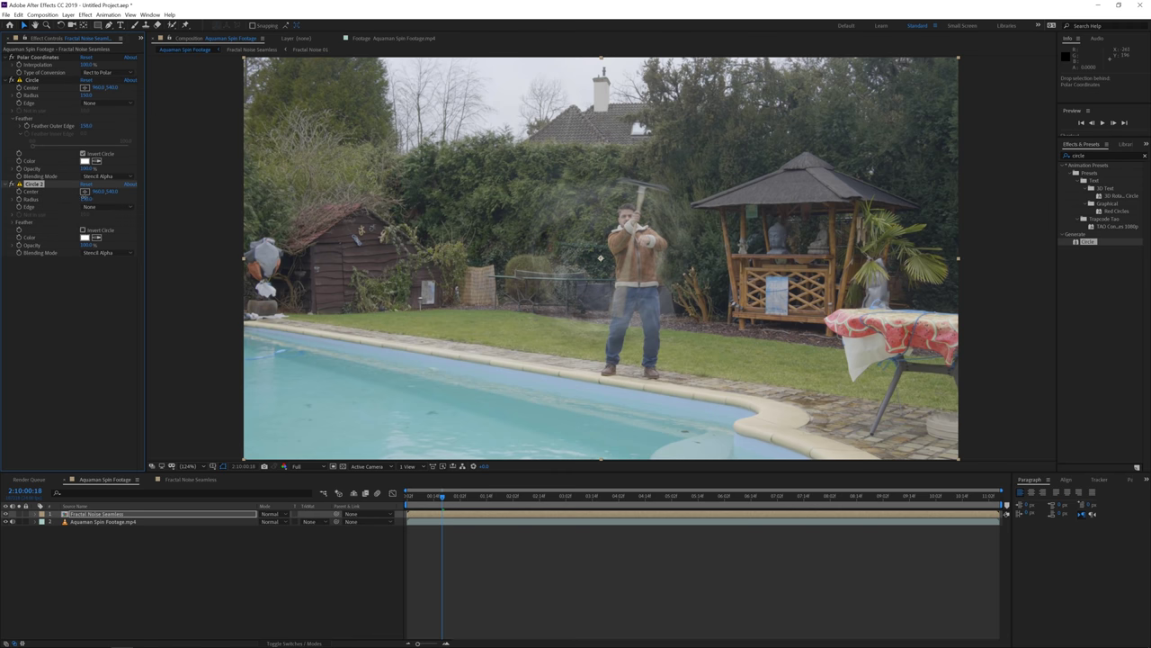
left_click_drag(139, 201, 219, 207)
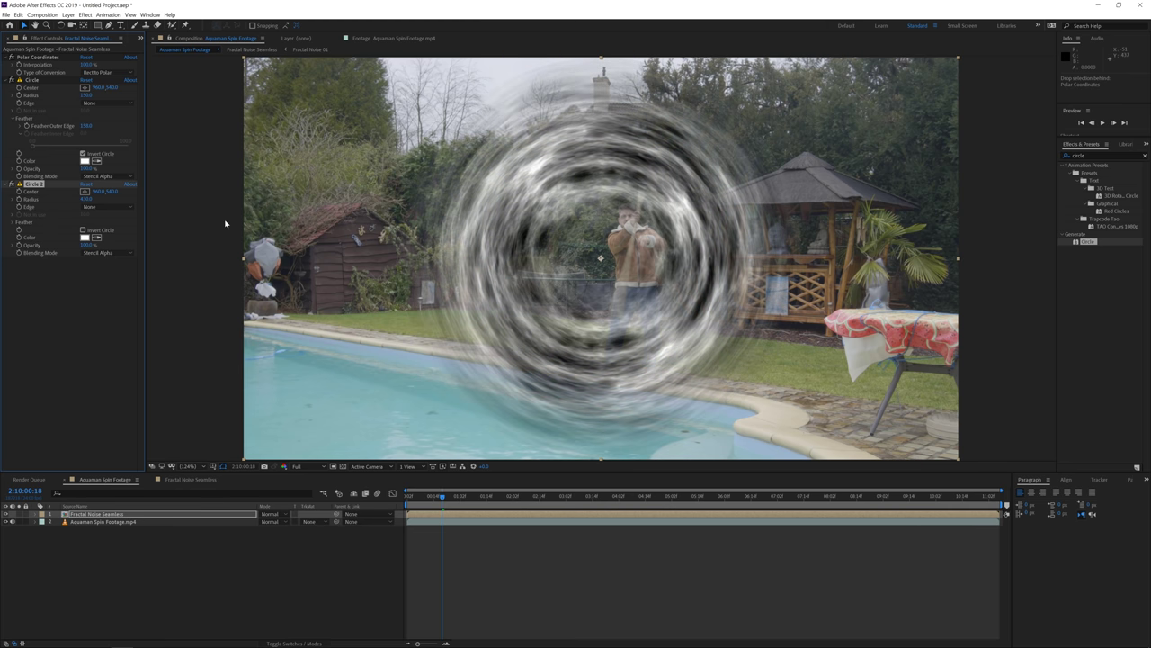
left_click(17, 221)
left_click_drag(72, 230, 56, 238)
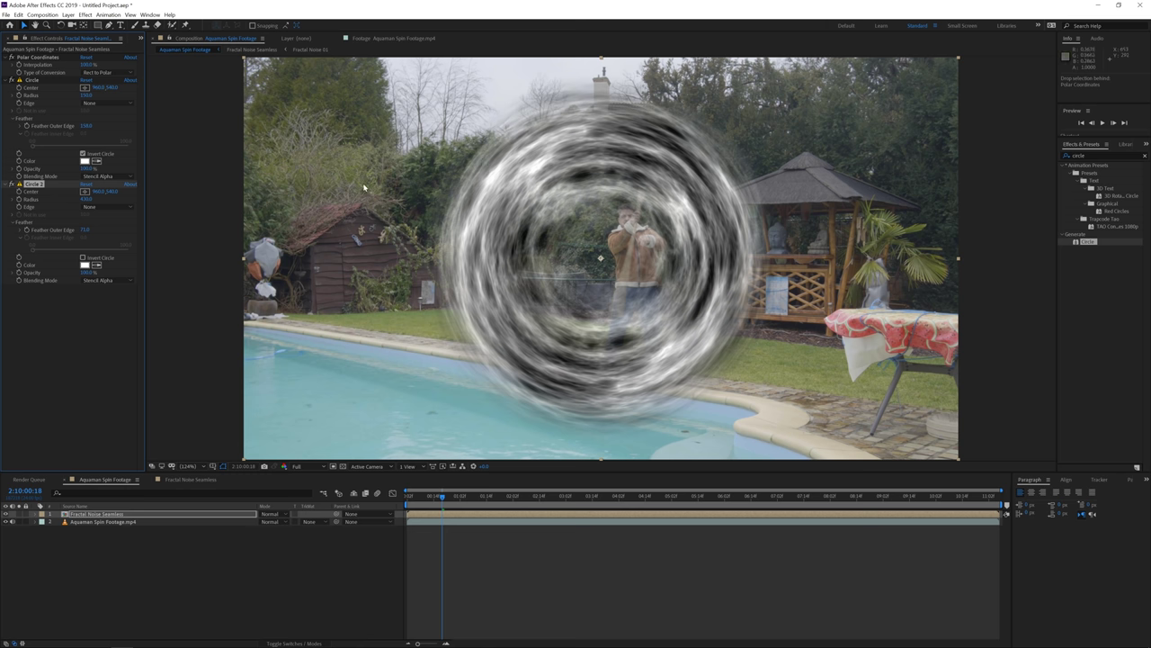
Preview the animated noise ring over the footage, starting from about 2:10:00:08.
left_click(218, 516)
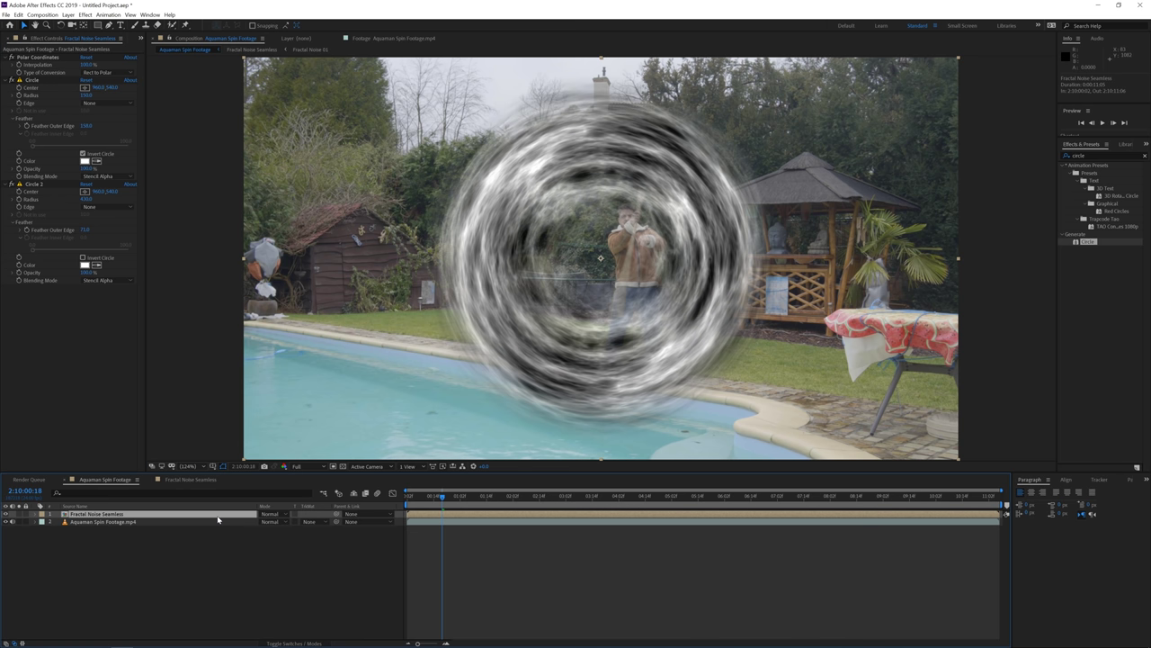
mouse_move(436, 500)
left_mouse_down()
mouse_move(394, 503)
mouse_move(421, 504)
left_mouse_up()
key("space")
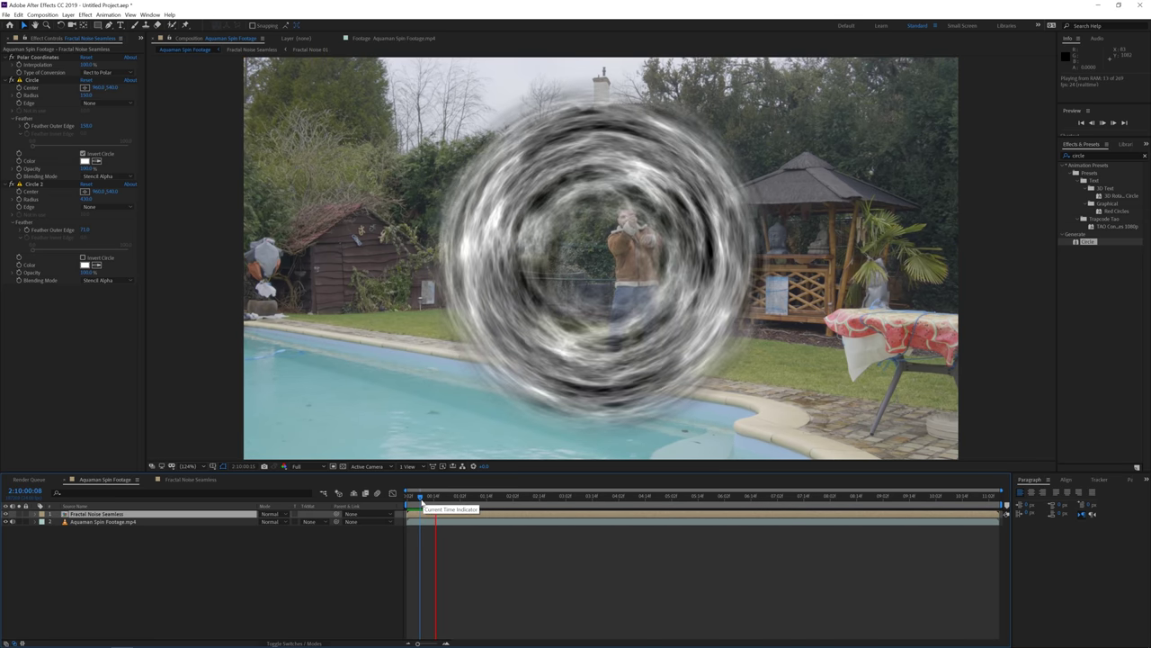
left_click(421, 500)
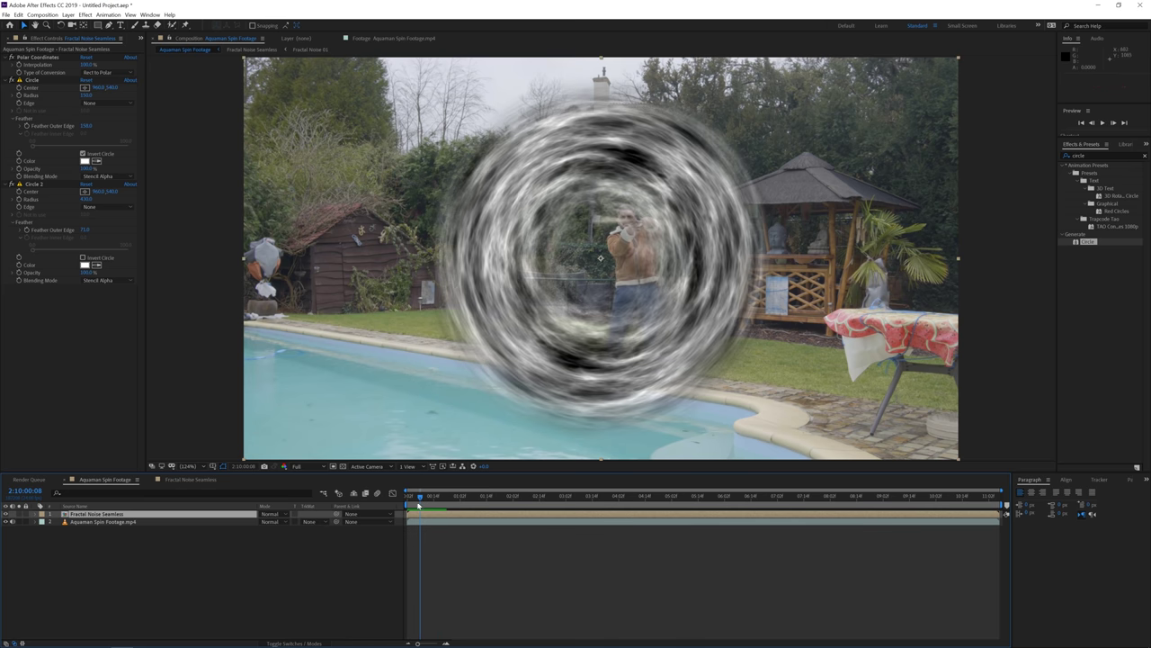
At the clip's start, move the noise ring over the man to about 1075, 463, then set its layer to Screen blending and preview.
key("Home")
mouse_move(579, 362)
left_mouse_down()
mouse_move(662, 290)
mouse_move(581, 358)
left_mouse_up()
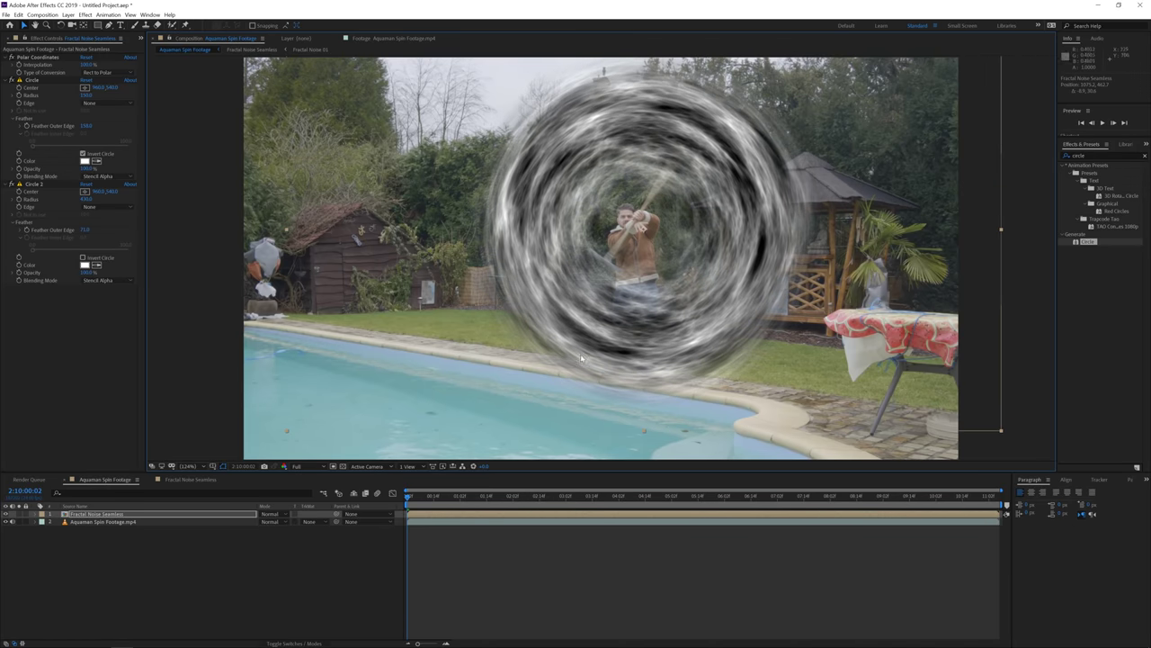
left_click(270, 514)
left_click(301, 256)
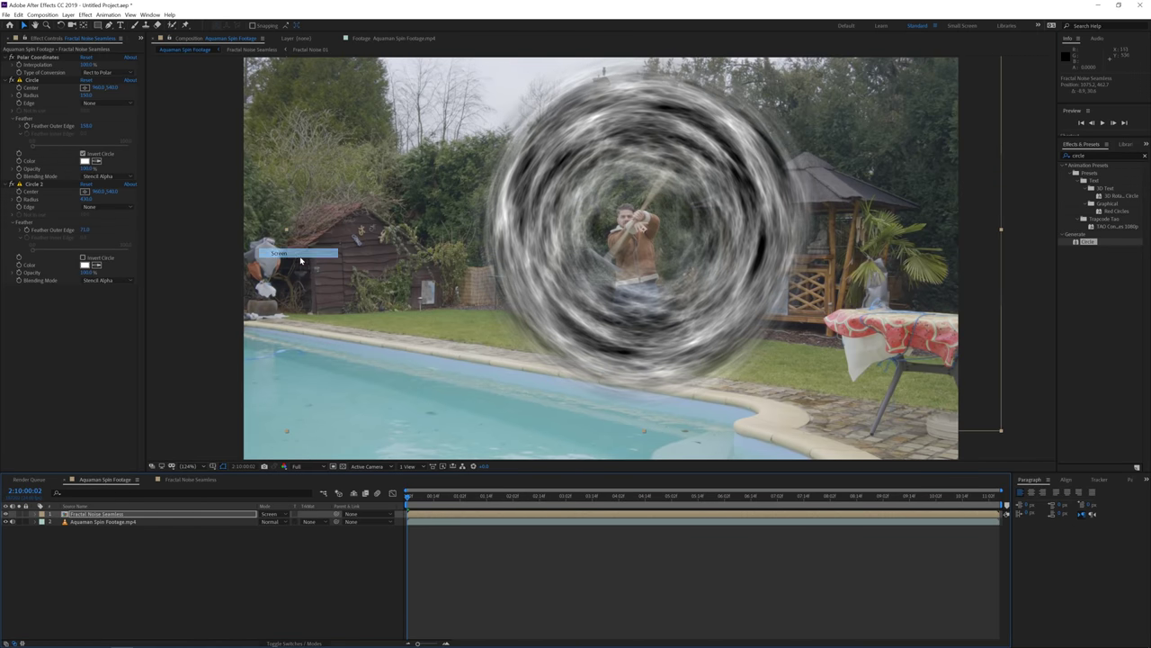
key("space")
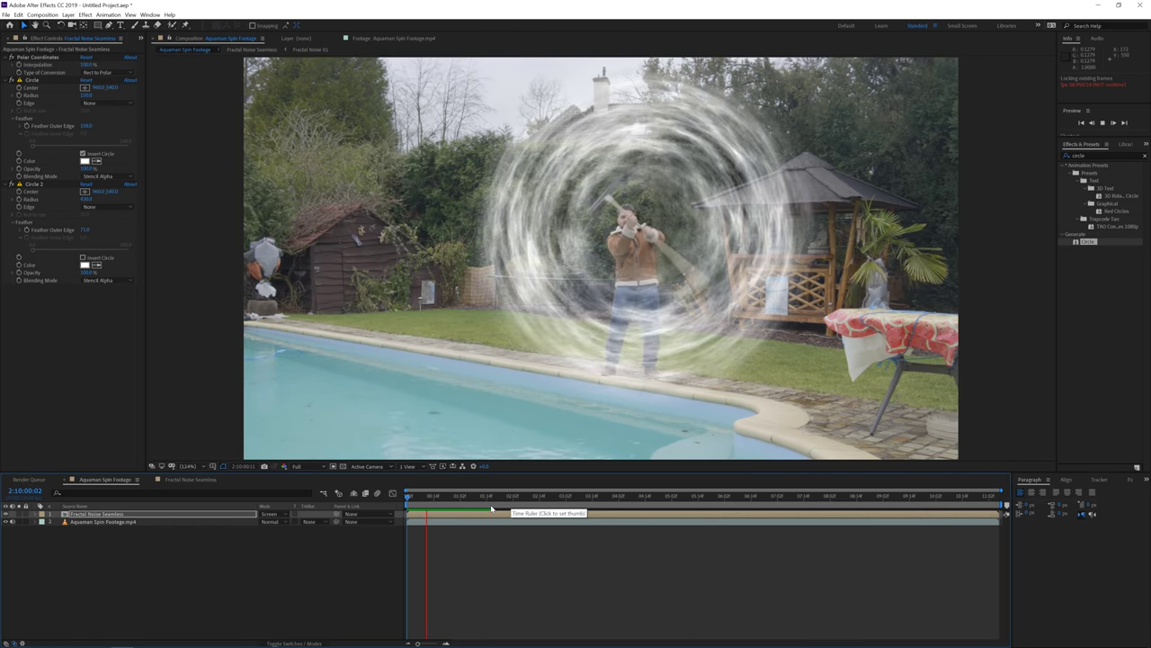
At 2:10:01:02, lower the Fractal Noise Seamless layer's opacity to roughly half.
left_click(461, 510)
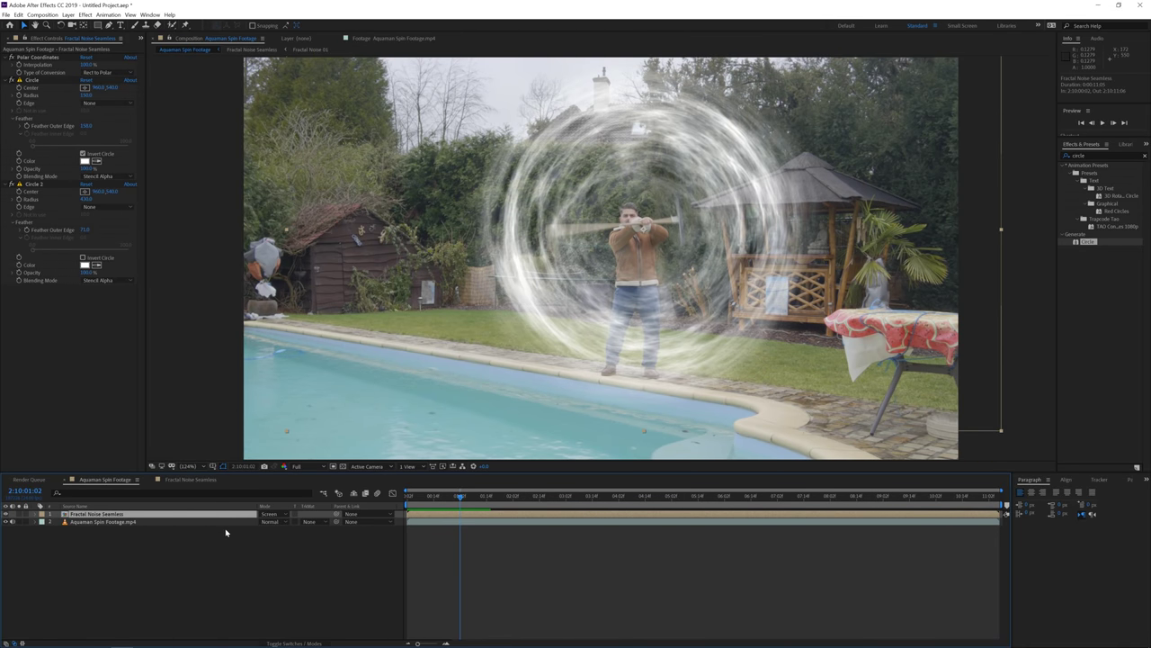
key("t")
left_click_drag(266, 522, 255, 521)
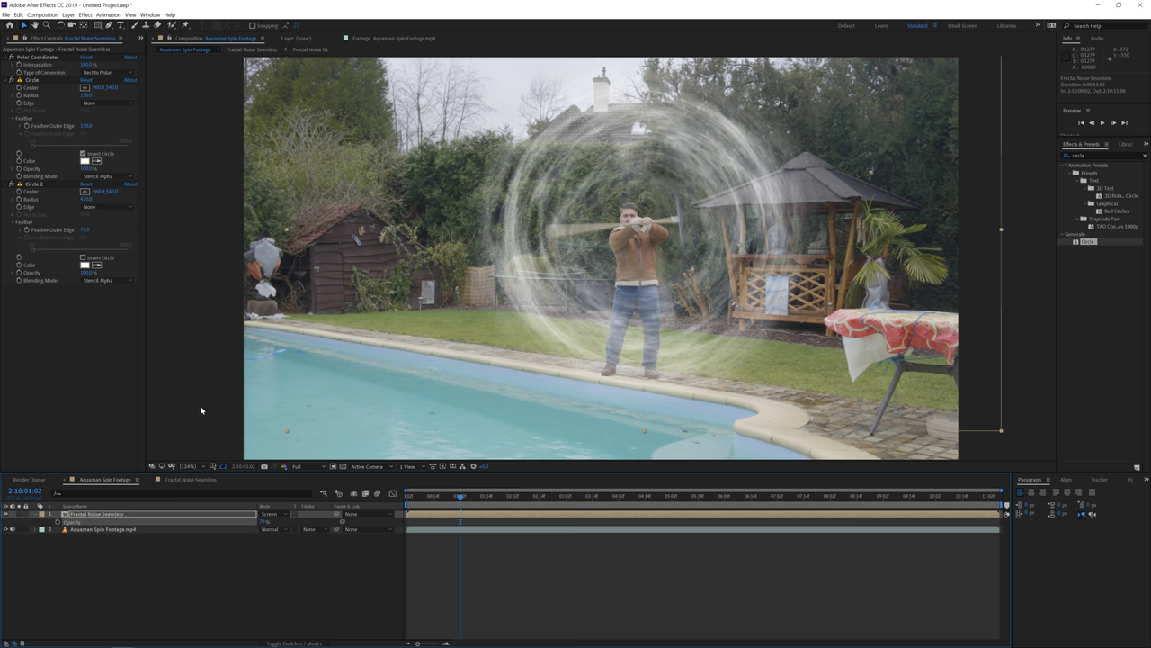
left_click_drag(265, 522, 250, 519)
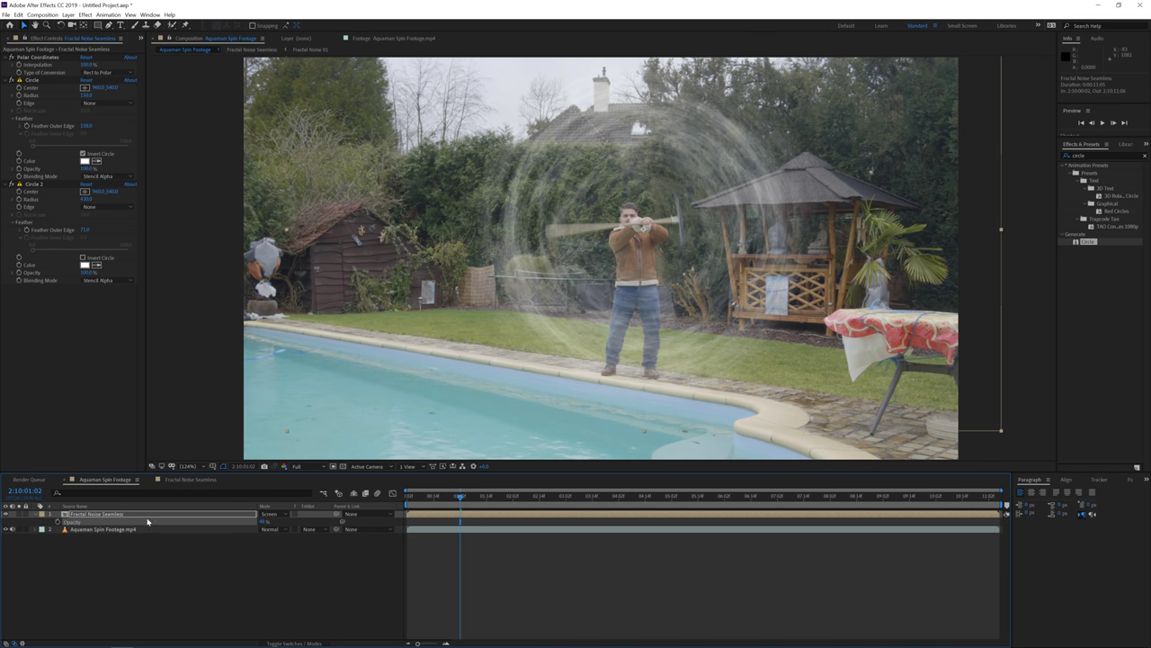
Add a Gaussian Blur to the Fractal Noise Seamless layer with a blurriness of about 15.
left_click(85, 14)
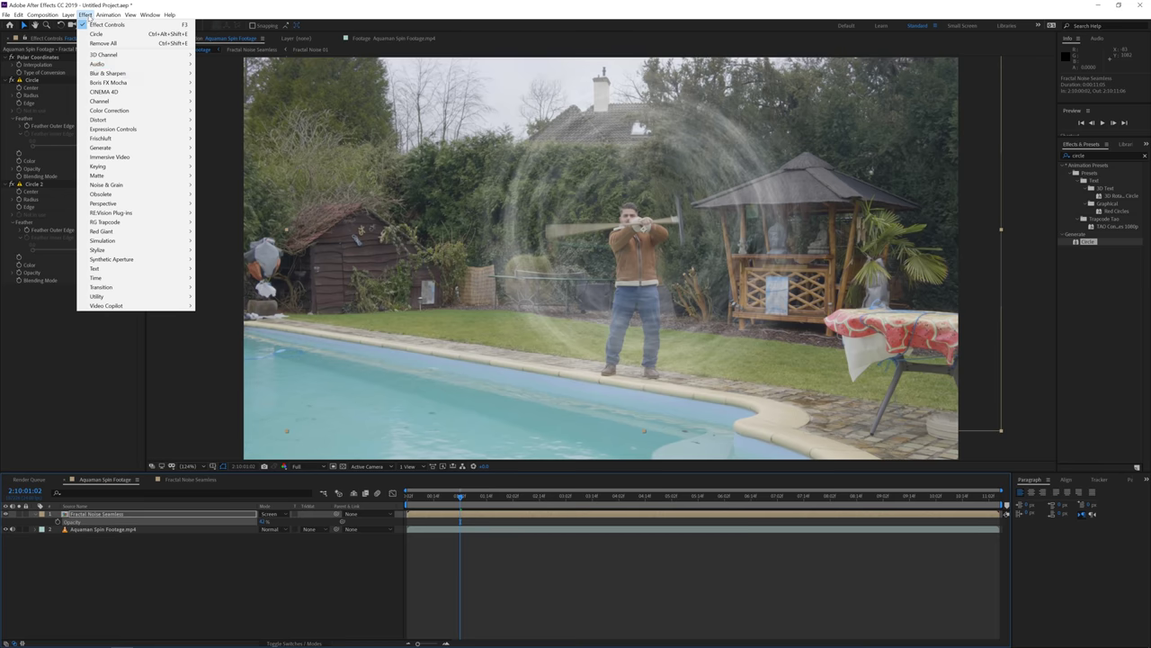
mouse_move(126, 74)
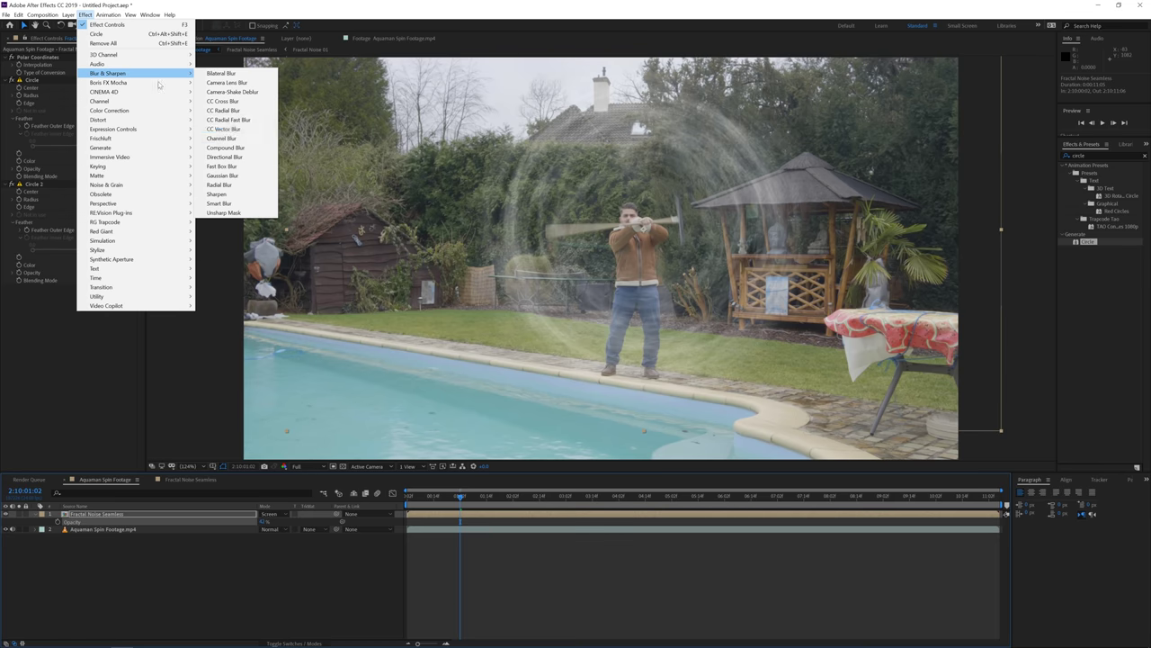
left_click(223, 176)
left_click_drag(84, 296, 164, 303)
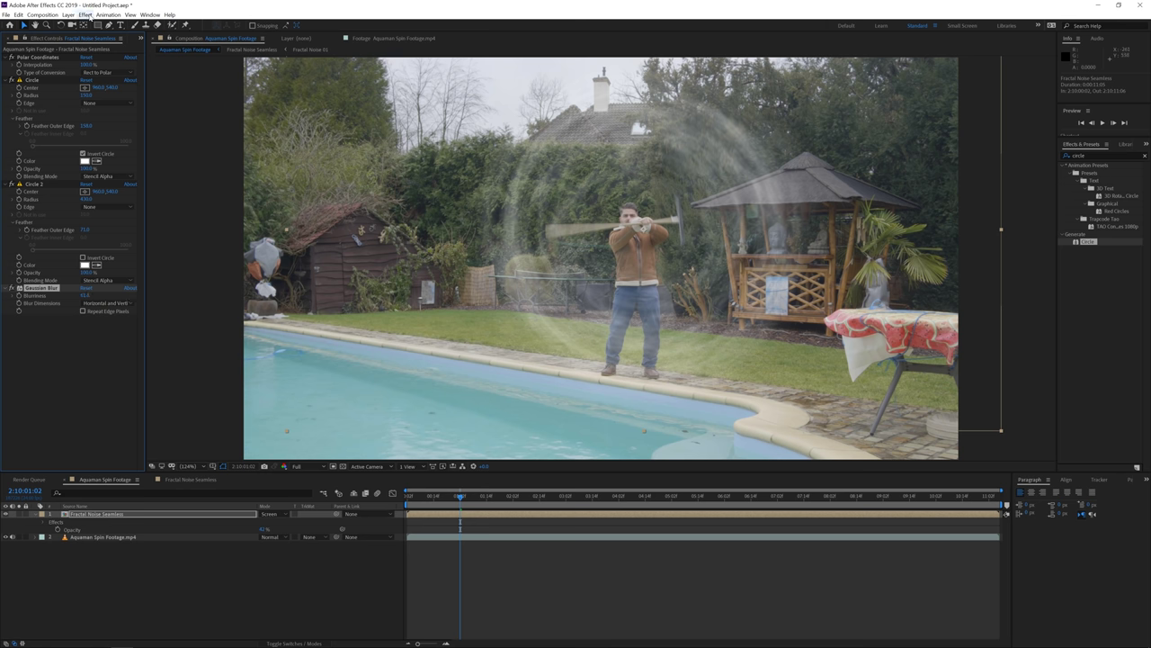
Add CC Vector Blur to the noise ring with an Amount of 10, briefly trying a stronger amount and undoing it.
left_click(84, 14)
mouse_move(113, 74)
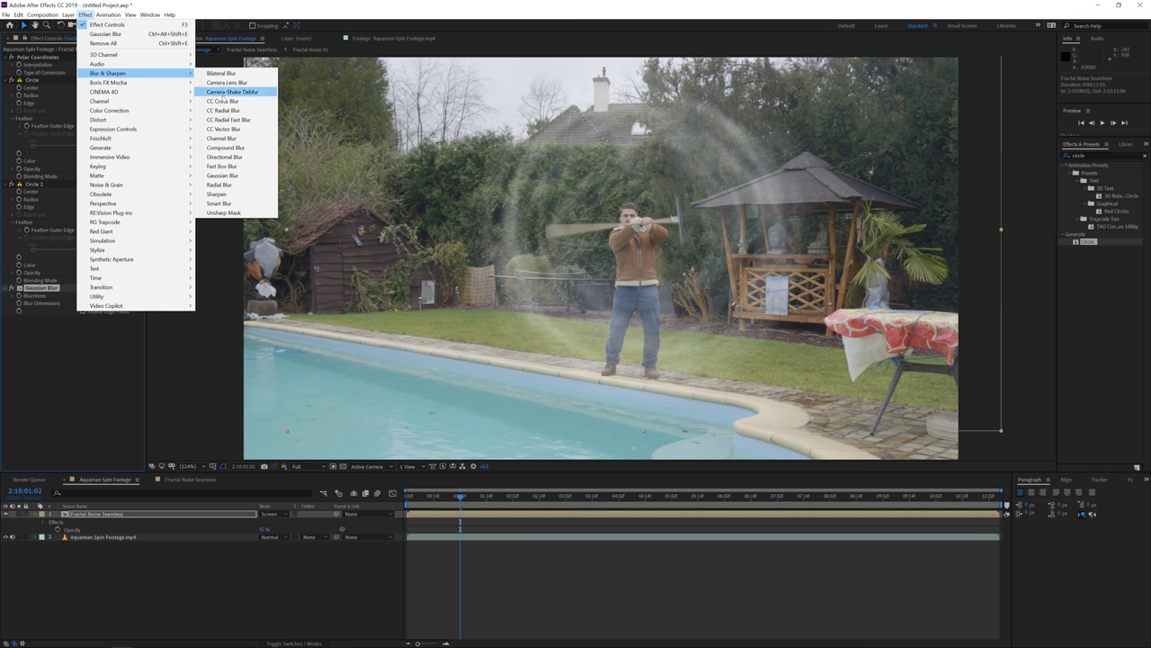
left_click(236, 131)
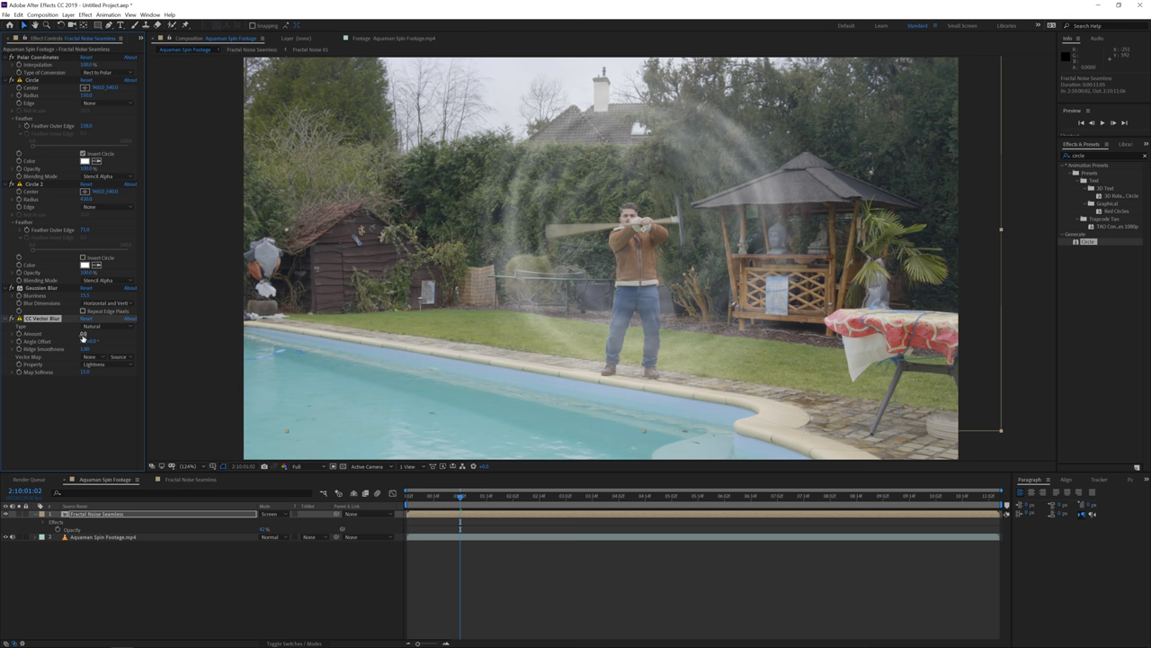
left_click(84, 334)
type("10")
key("Return")
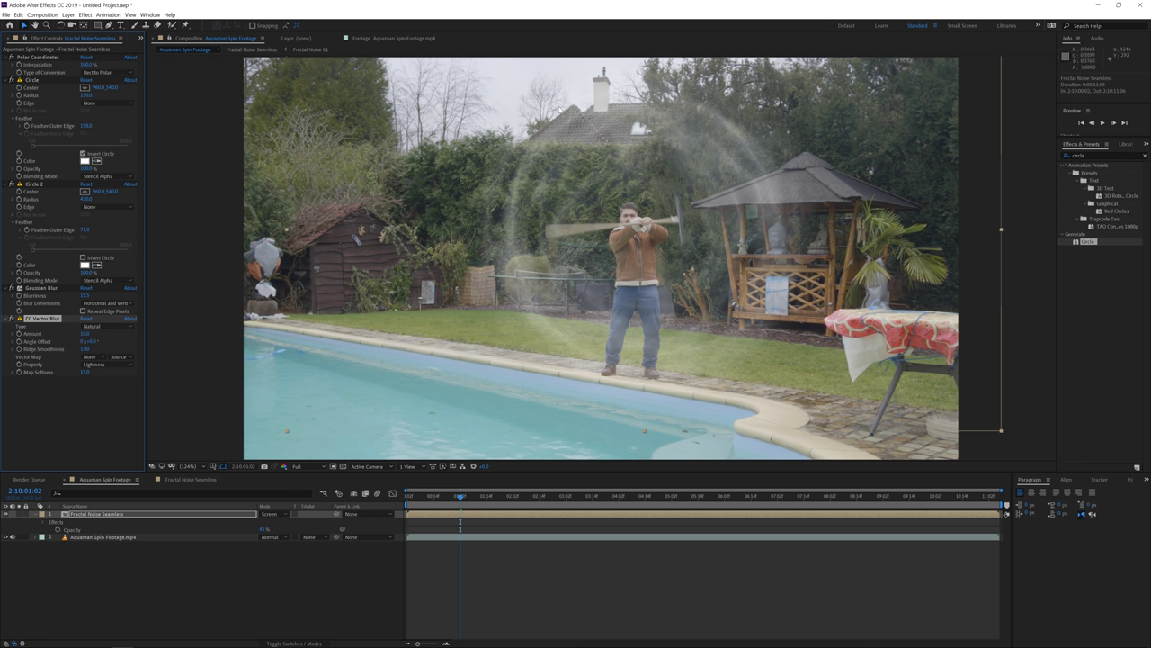
left_click_drag(86, 333, 123, 335)
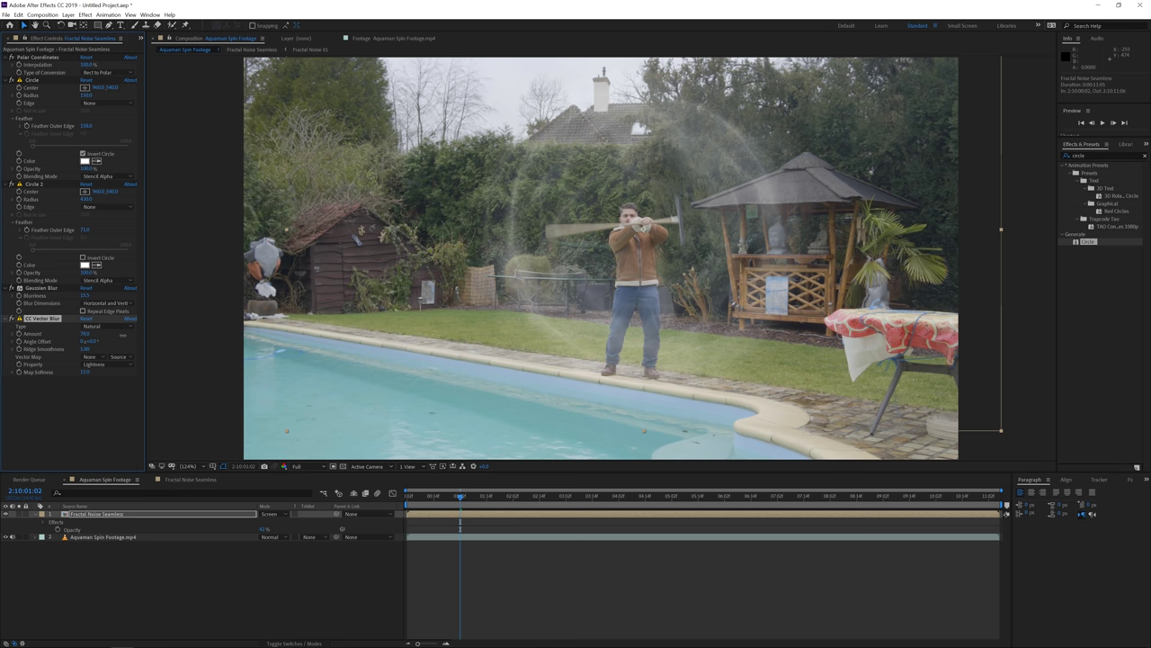
key("ctrl+z")
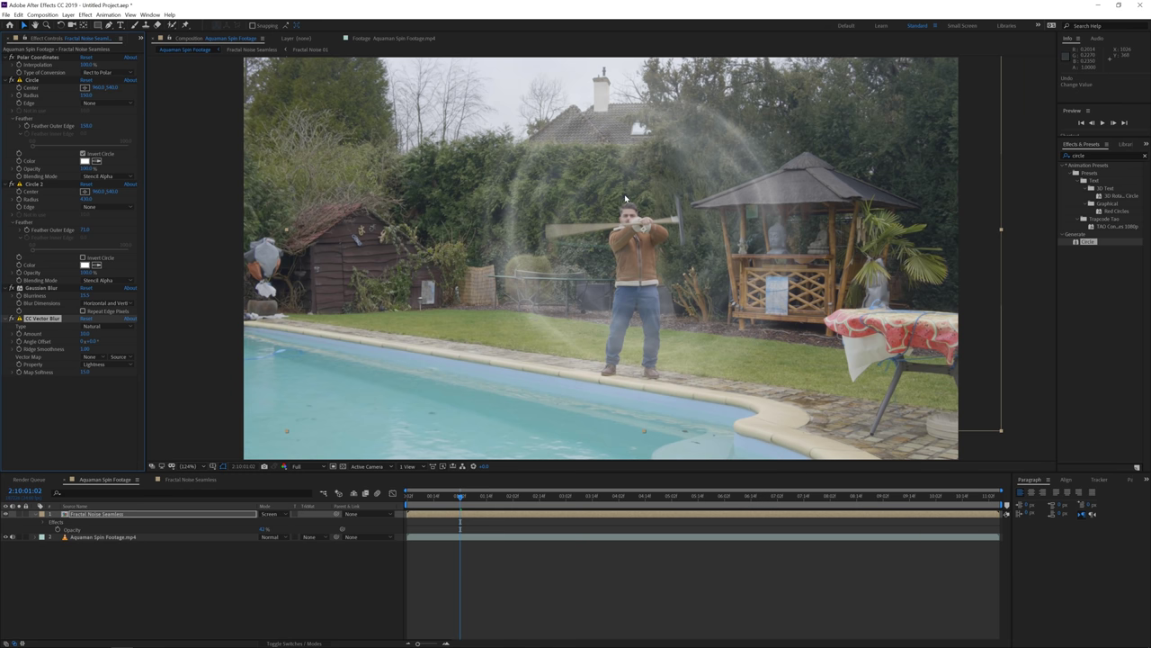
Preview the blurred ring, then at 2:10:00:15 reduce the inverted inner Circle's radius to about 77.
key("space")
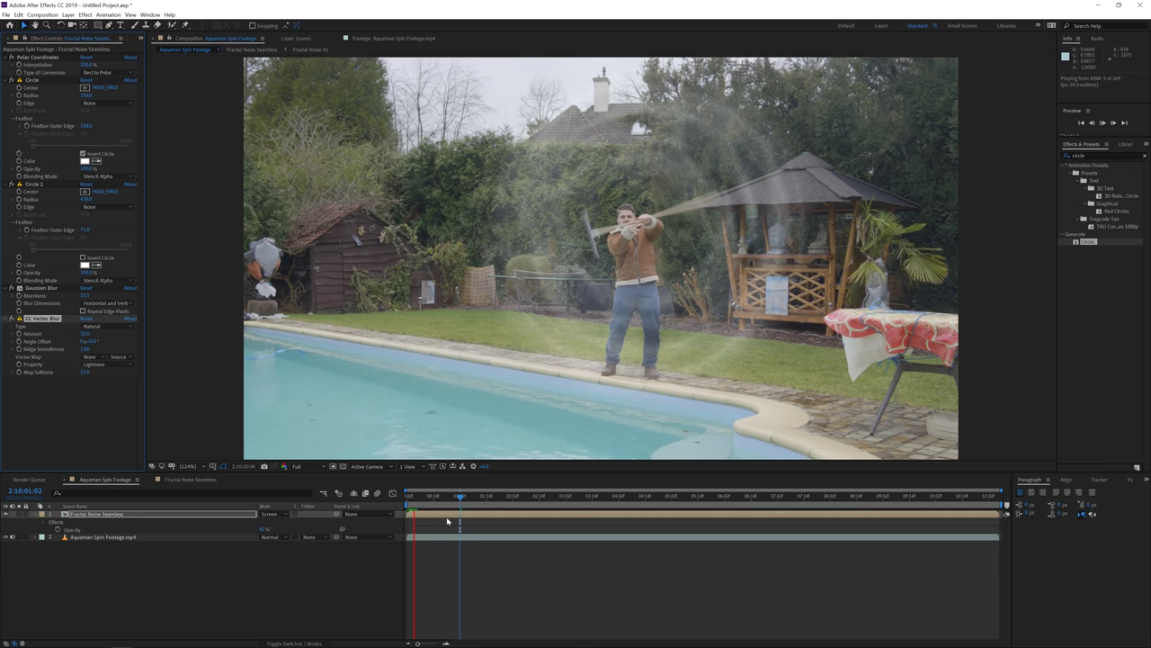
left_click(436, 496)
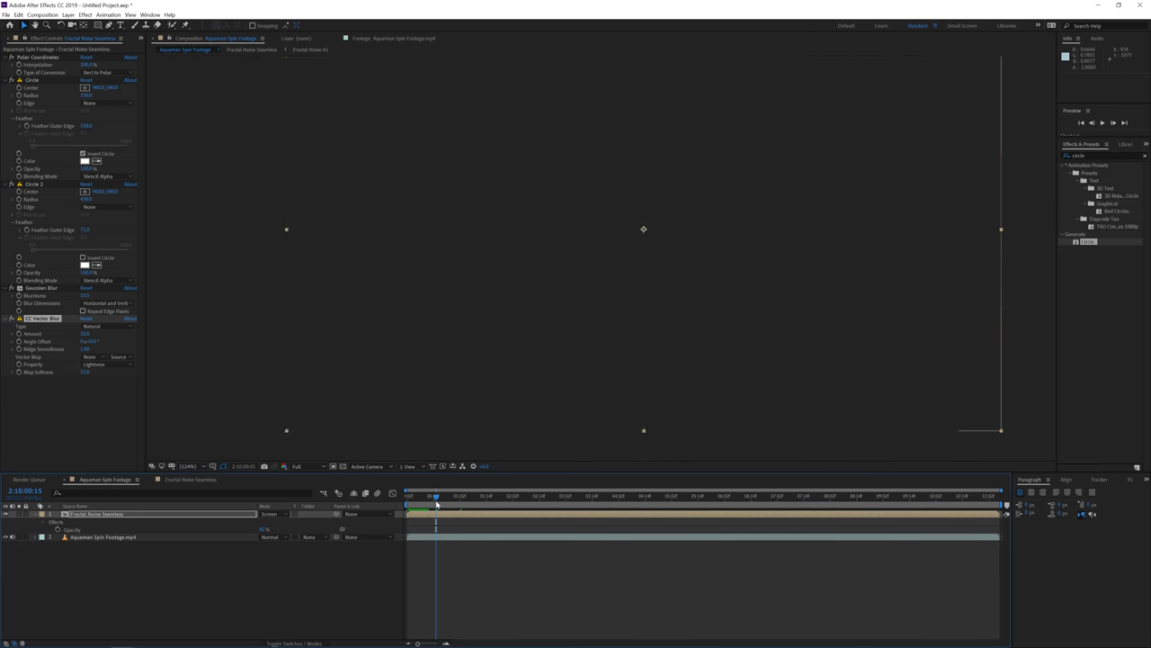
left_click_drag(86, 95, 71, 101)
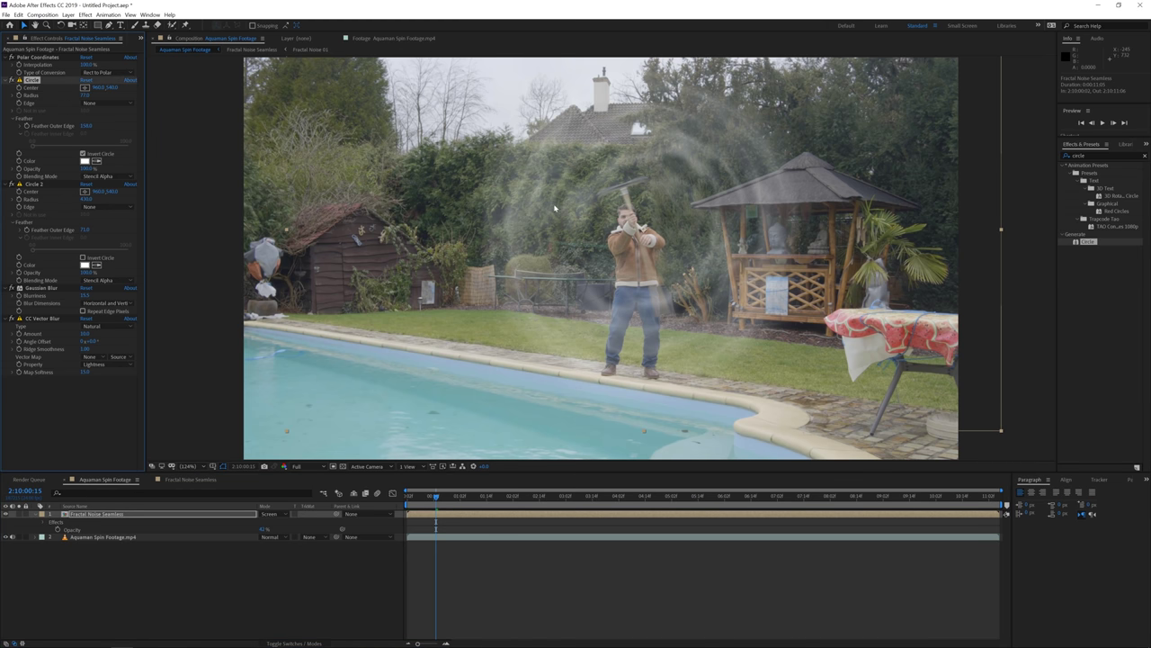
Scale the Fractal Noise Seamless layer down to about 78% and recentre the ring on the spinning man.
key("s")
left_click_drag(274, 522, 261, 522)
left_click_drag(657, 278, 653, 296)
left_click_drag(274, 522, 287, 522)
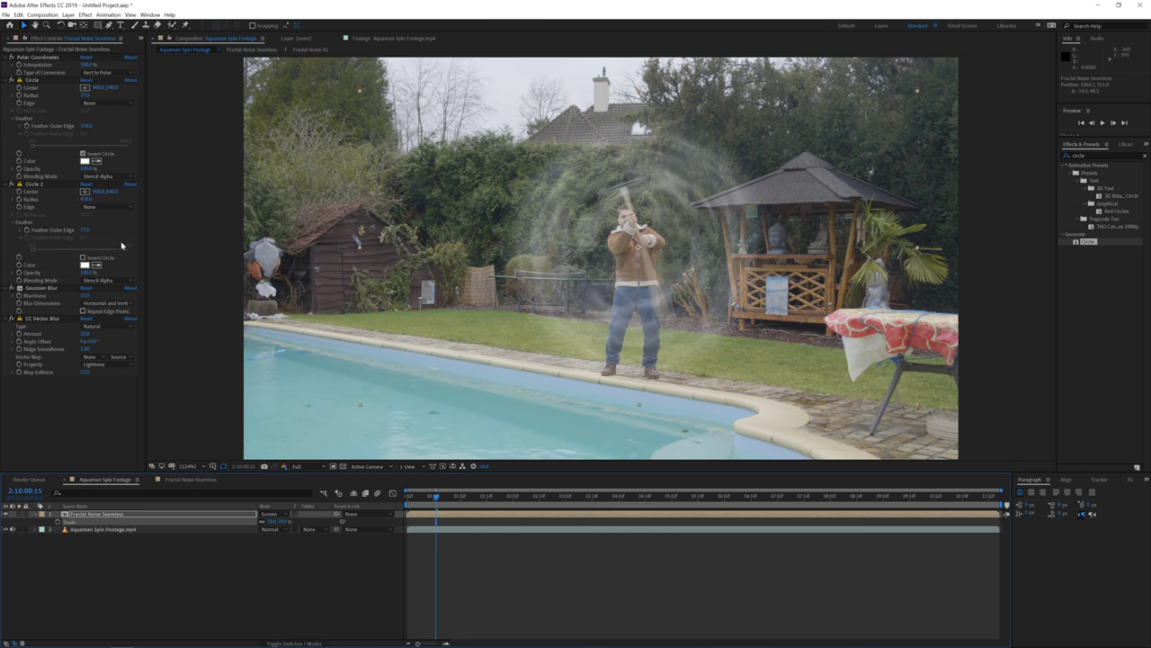
Duplicate the Fractal Noise Seamless layer, and duplicate the Fractal Noise 01 and Fractal Noise Seamless compositions in the project.
left_click(97, 514)
key("ctrl+d")
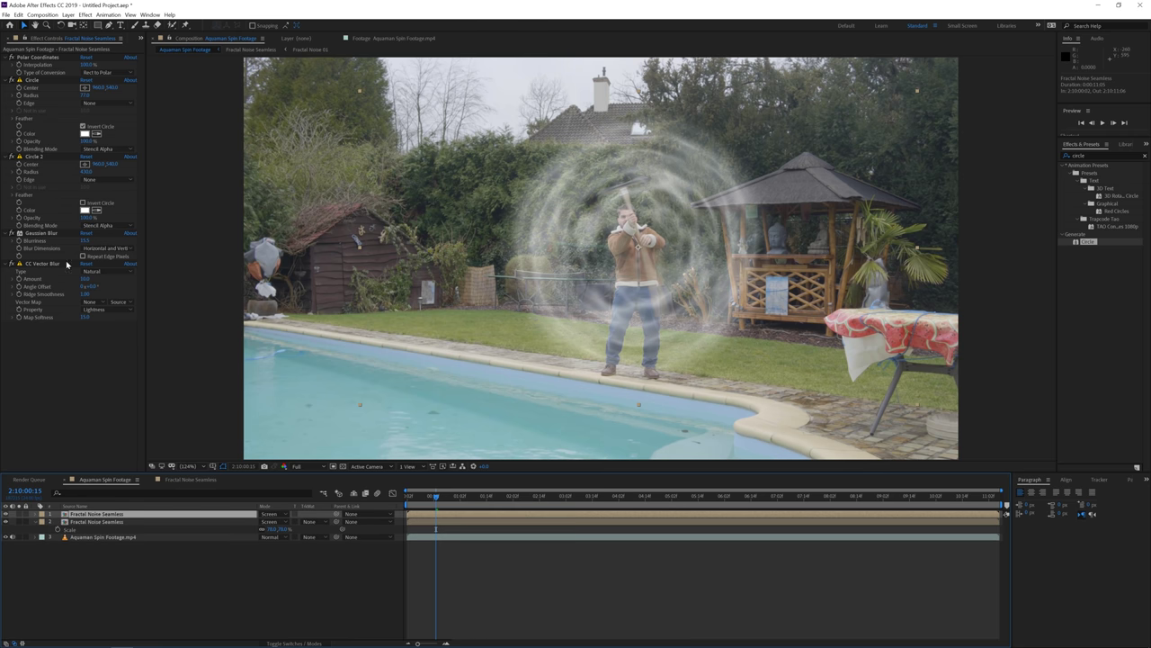
left_click(141, 40)
left_click(147, 52)
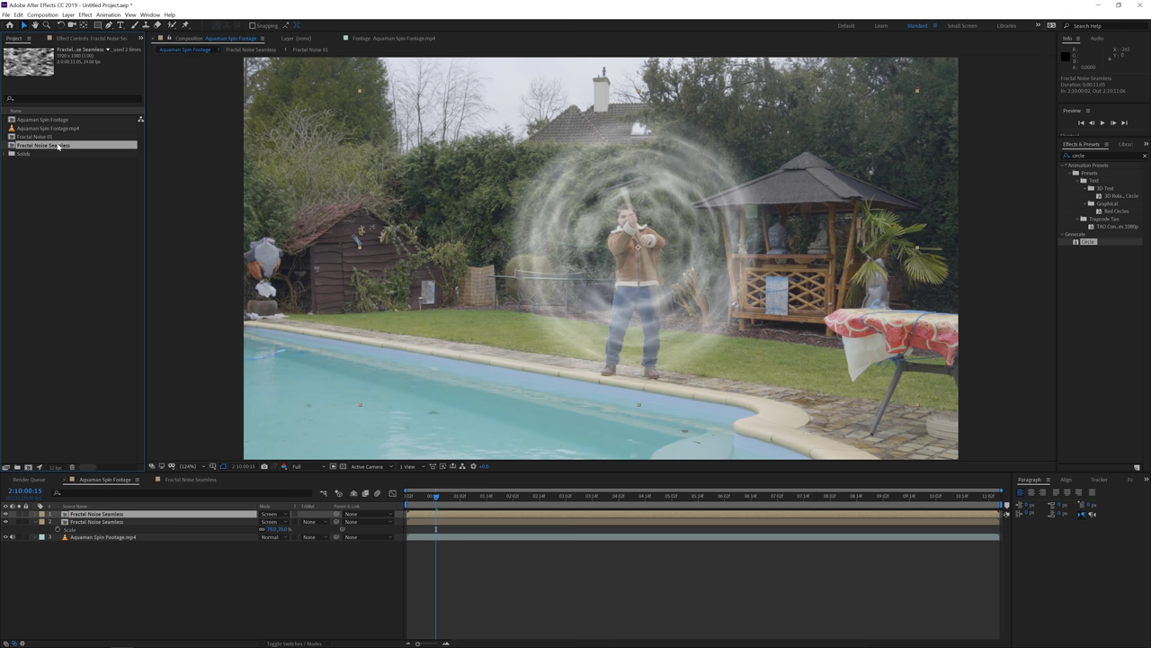
left_click(32, 137, "ctrl")
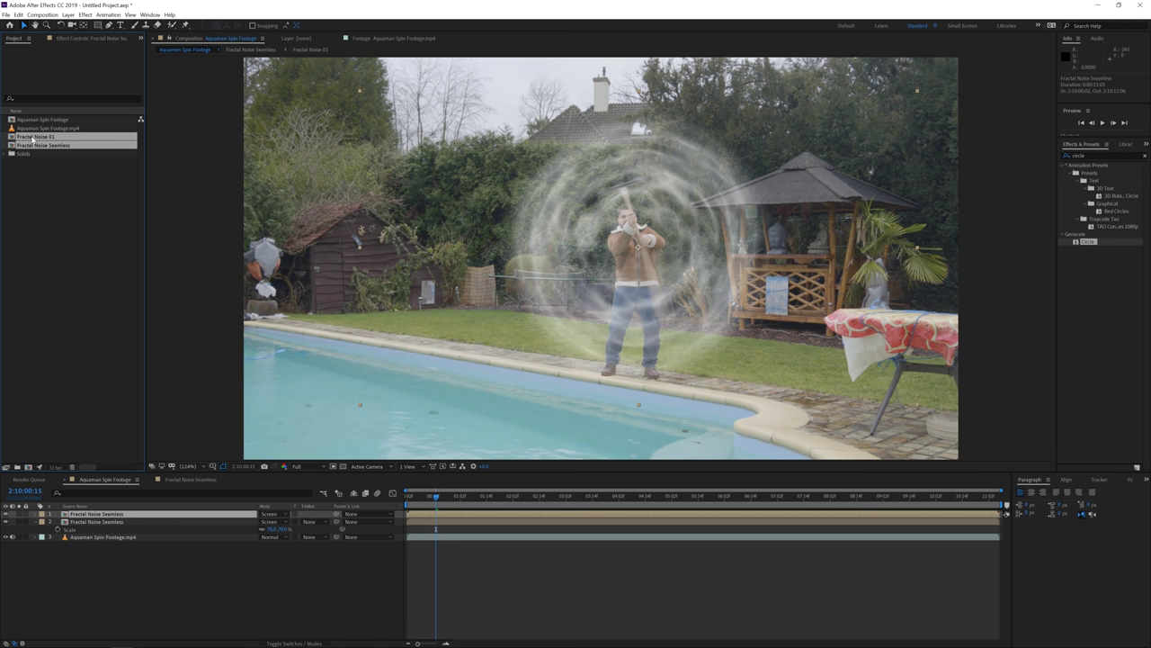
left_click(18, 14)
left_click(49, 121)
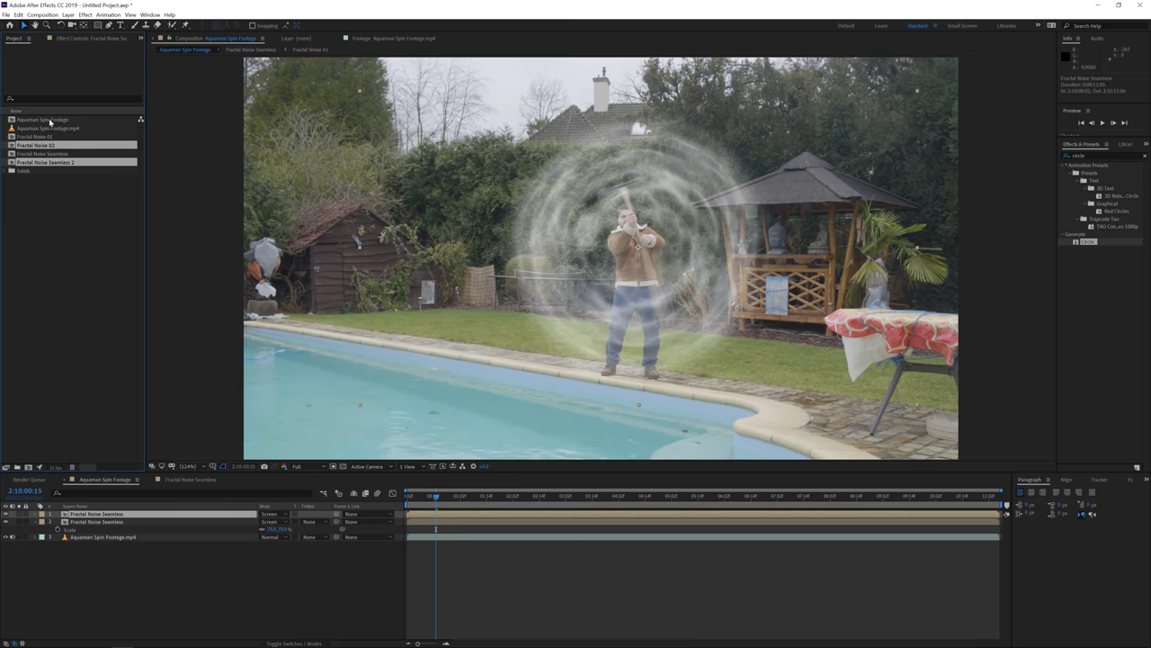
left_click(39, 182)
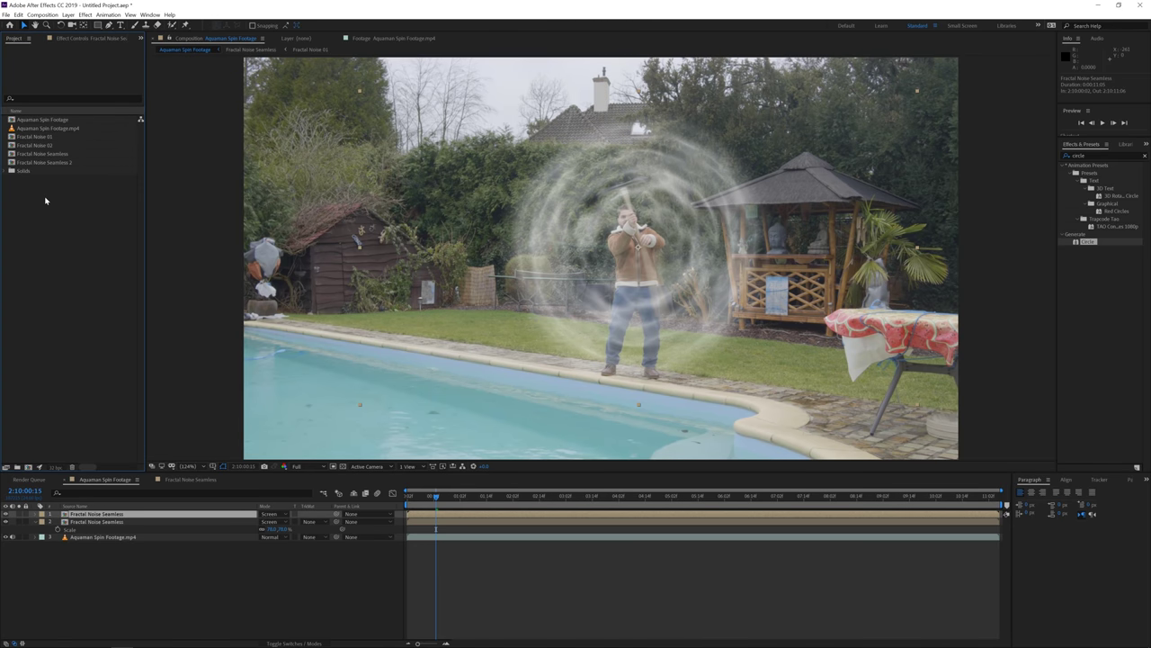
In the Fractal Noise Seamless 2 composition, replace both Fractal Noise 01 layers with Fractal Noise 02.
double_click(50, 146)
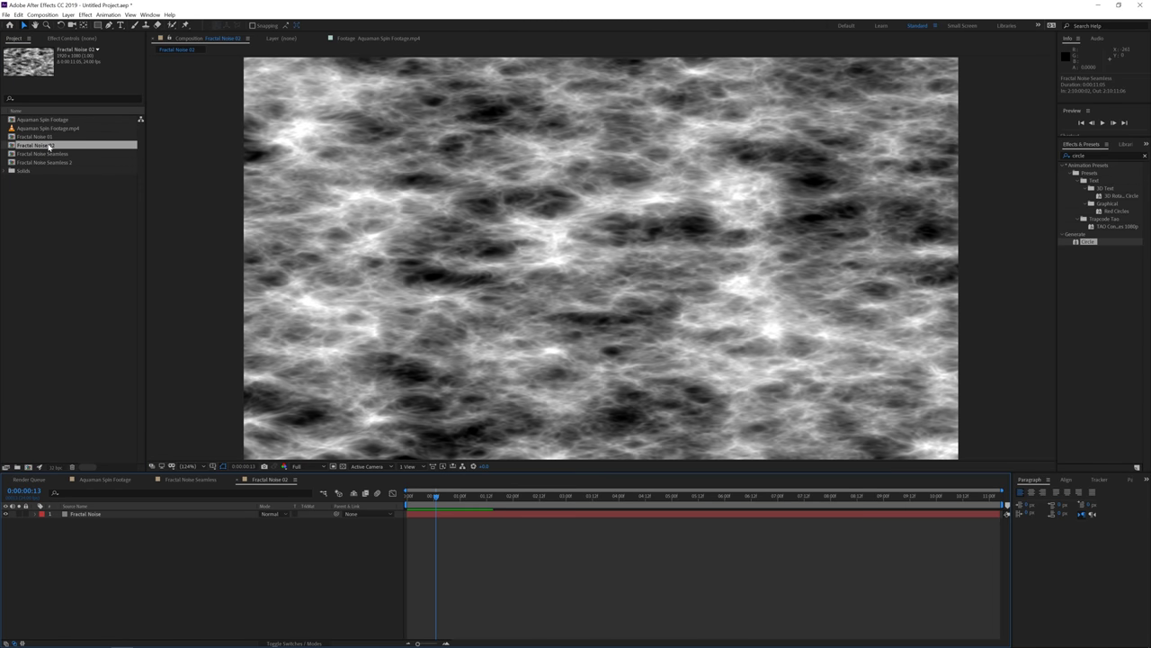
double_click(52, 163)
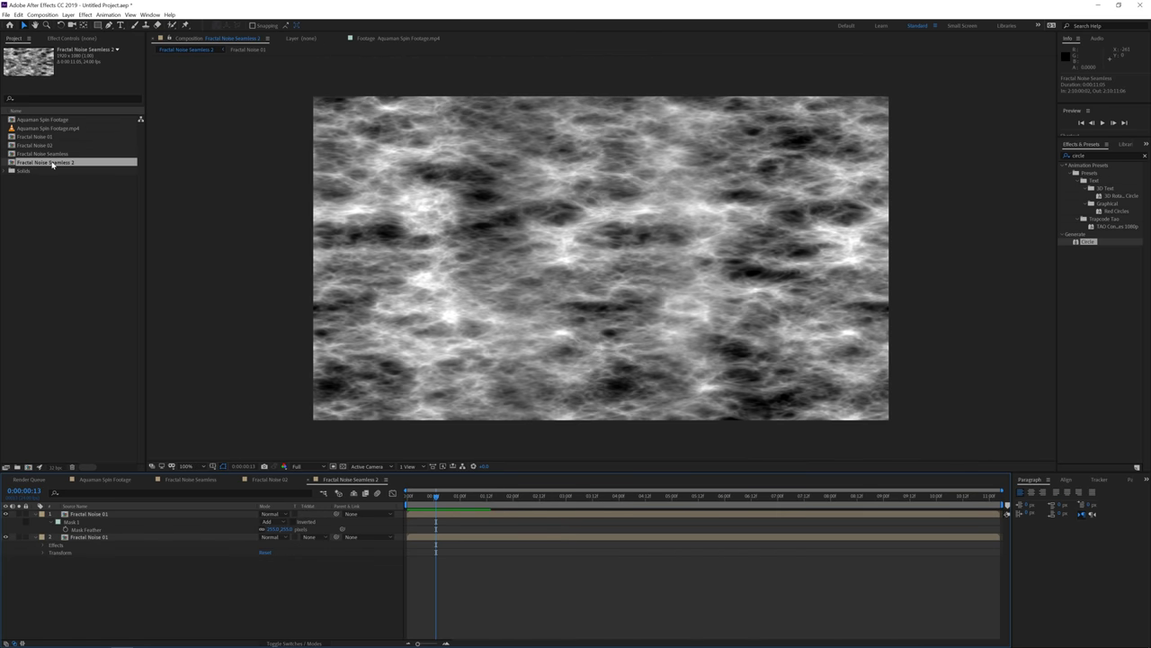
left_click(104, 516)
left_click(90, 537, "shift")
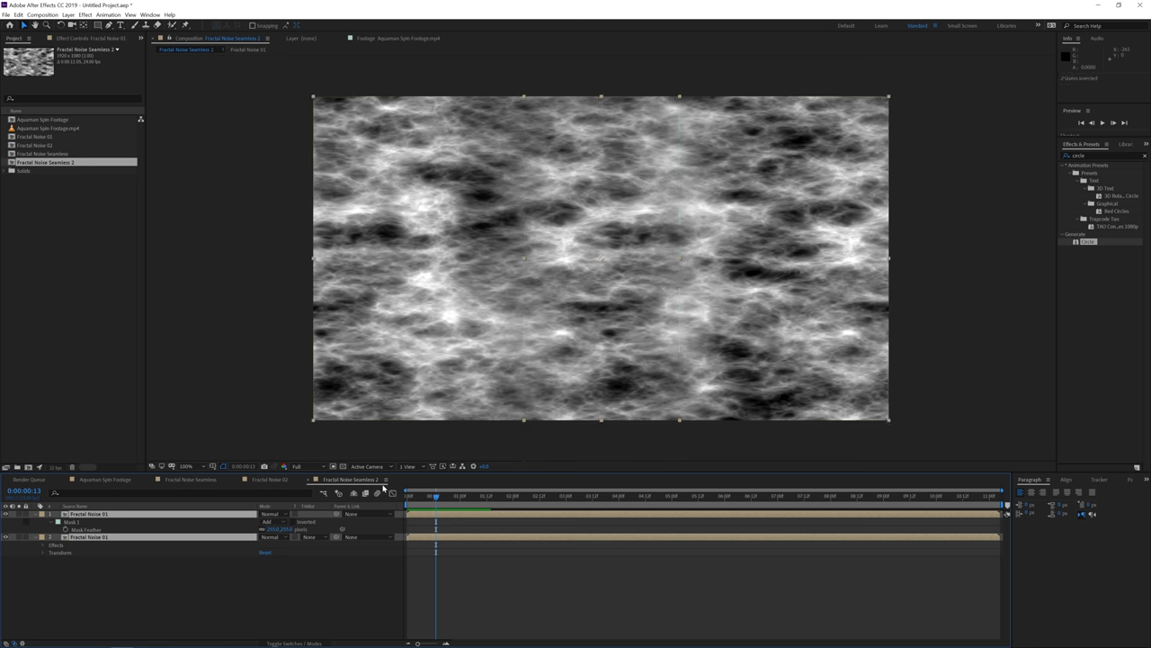
left_click(40, 146)
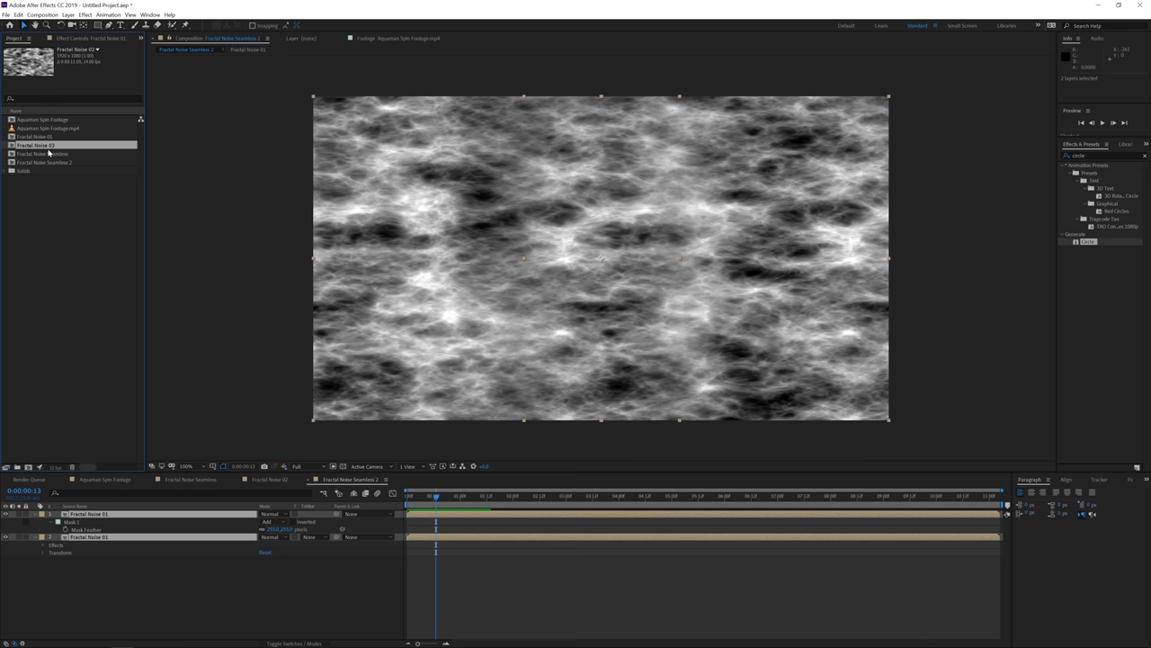
left_click_drag(40, 148, 96, 516)
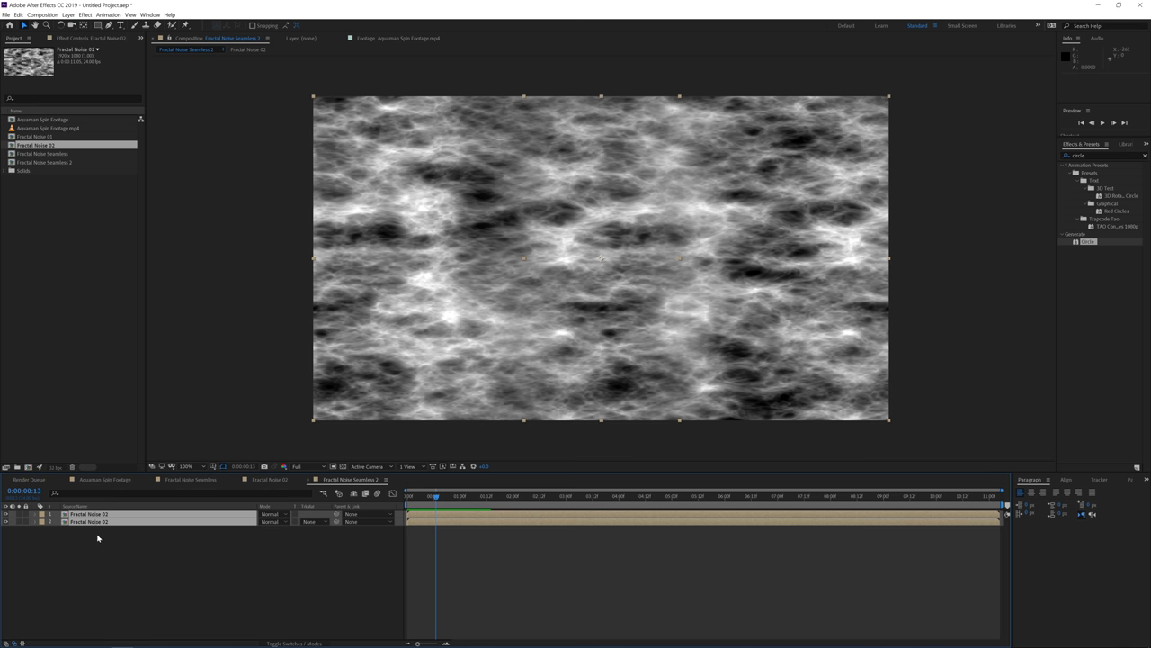
left_click(98, 537)
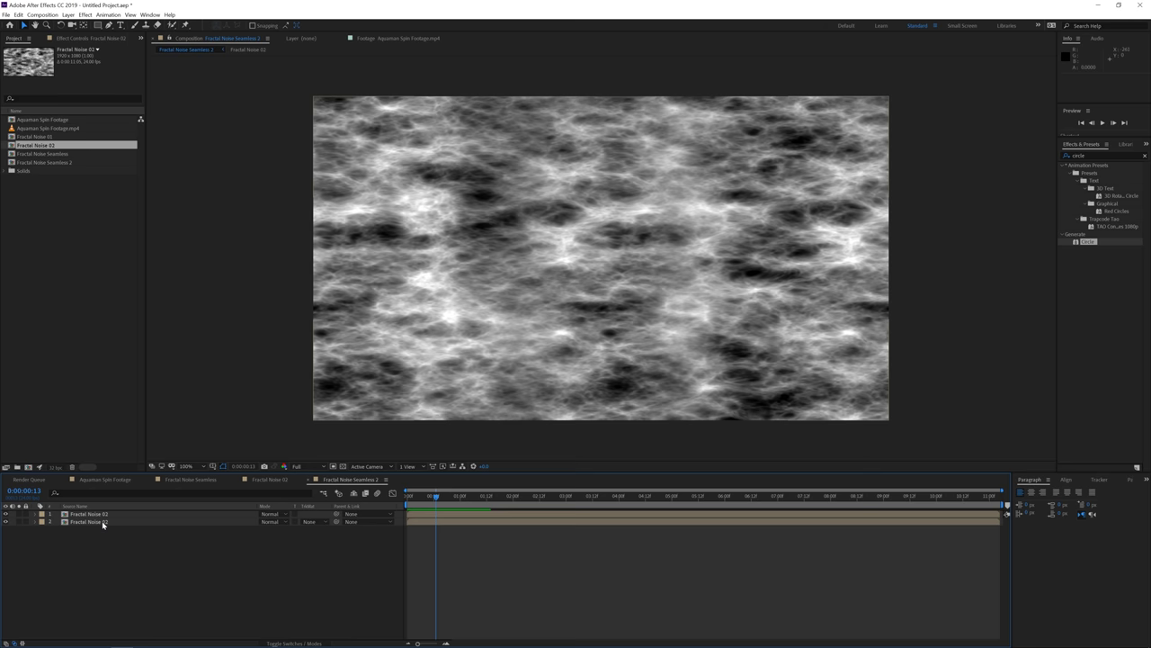
In Fractal Noise 02, raise the Fractal Noise contrast to about 268 and lower its brightness to about -73.
double_click(103, 523)
left_click(99, 514)
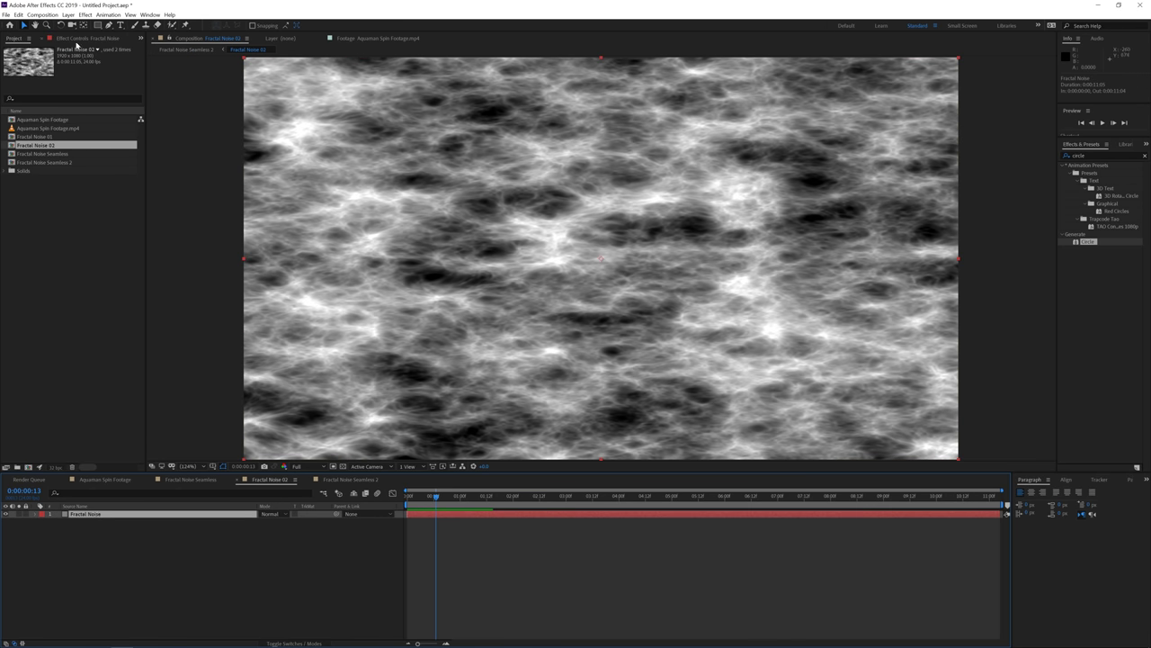
left_click(78, 39)
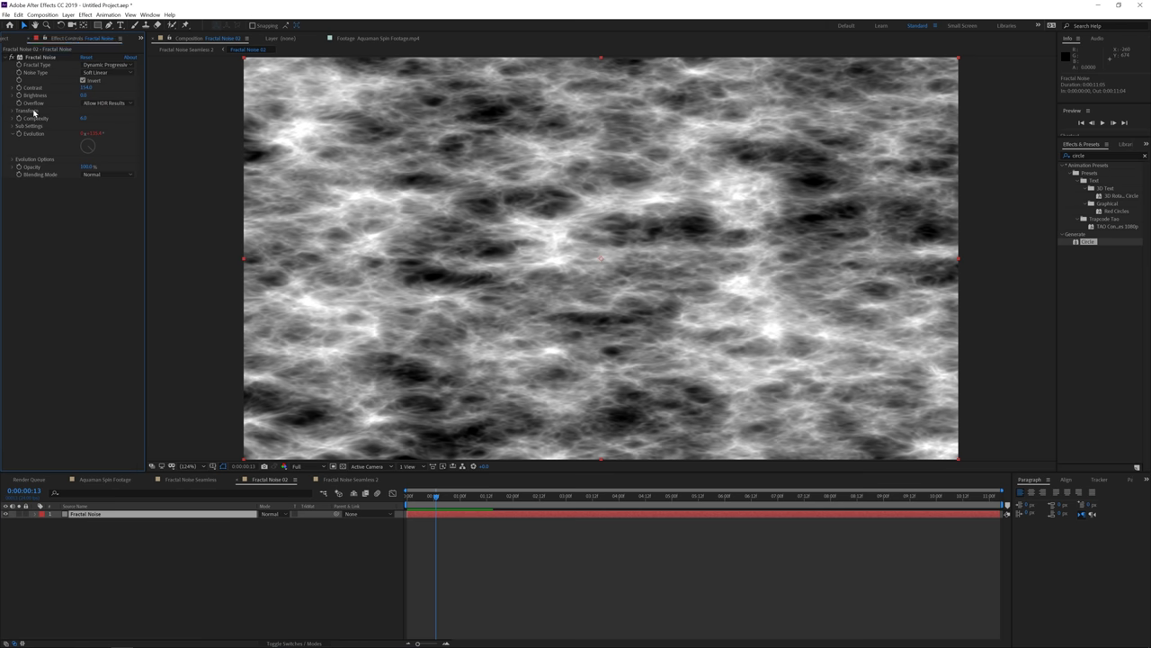
left_click_drag(85, 87, 57, 101)
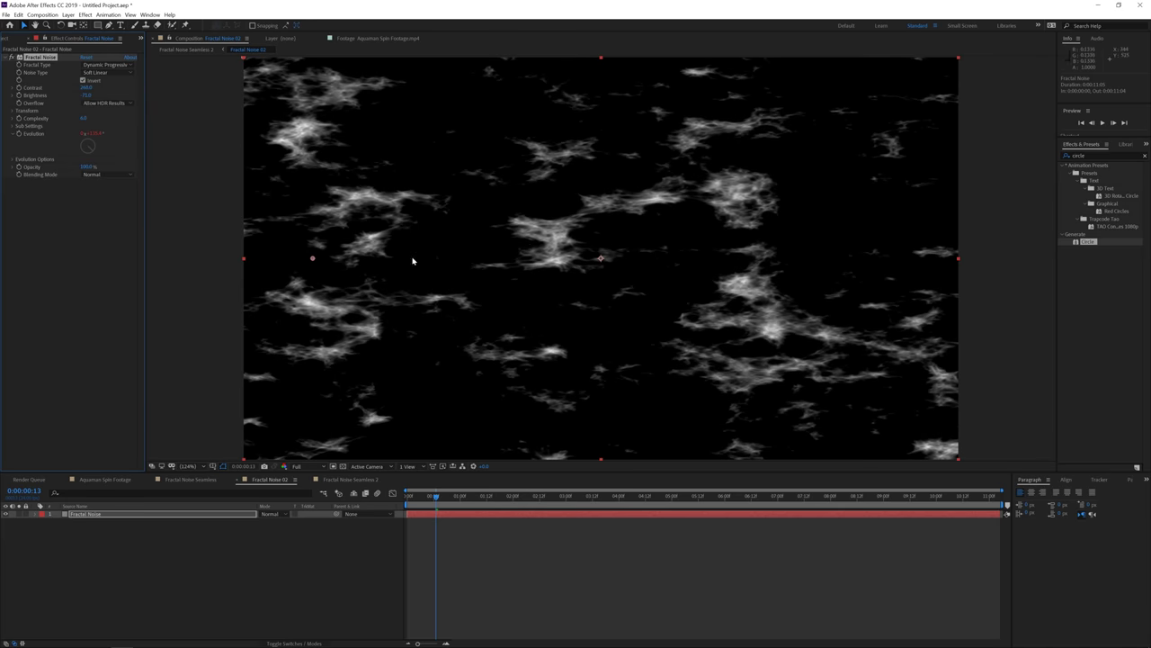
In Aquaman Spin Footage, replace the uppermost noise layer's source with Fractal Noise Seamless 2 and compare it hidden and shown.
left_click(104, 480)
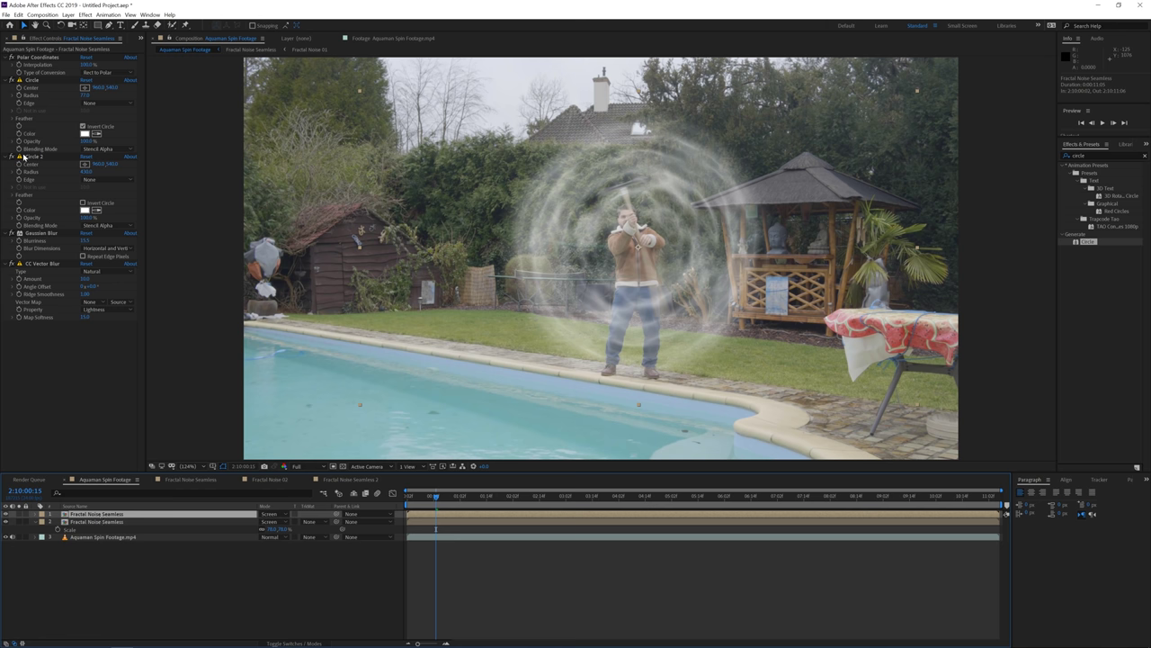
left_click(141, 38)
left_click(151, 46)
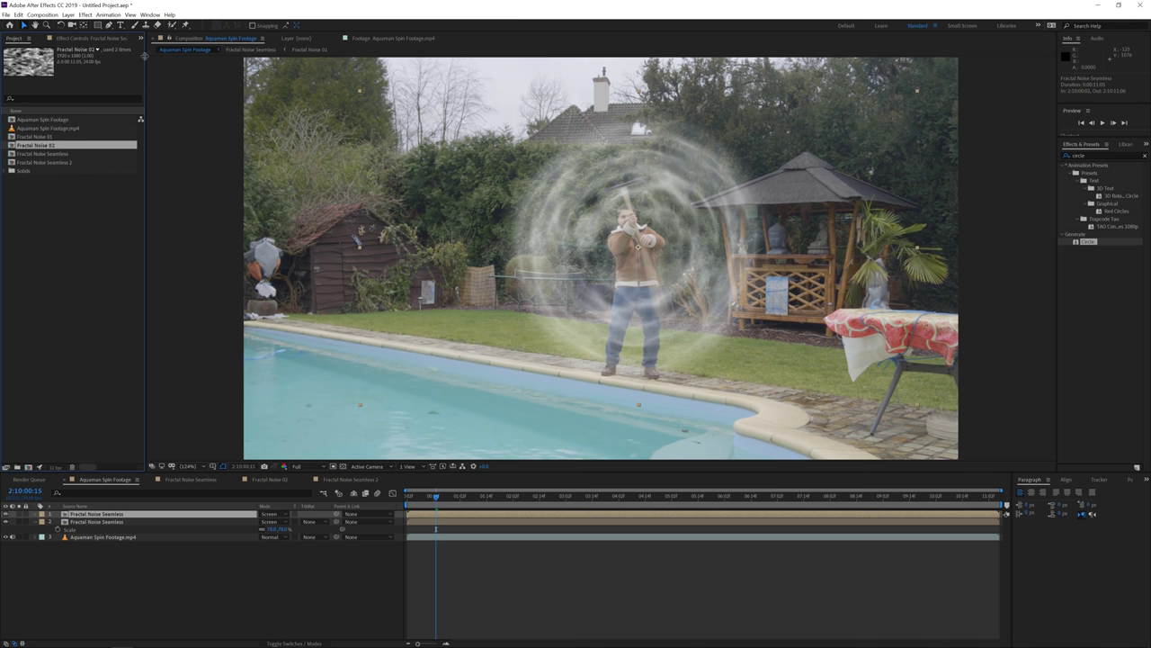
left_click(36, 163)
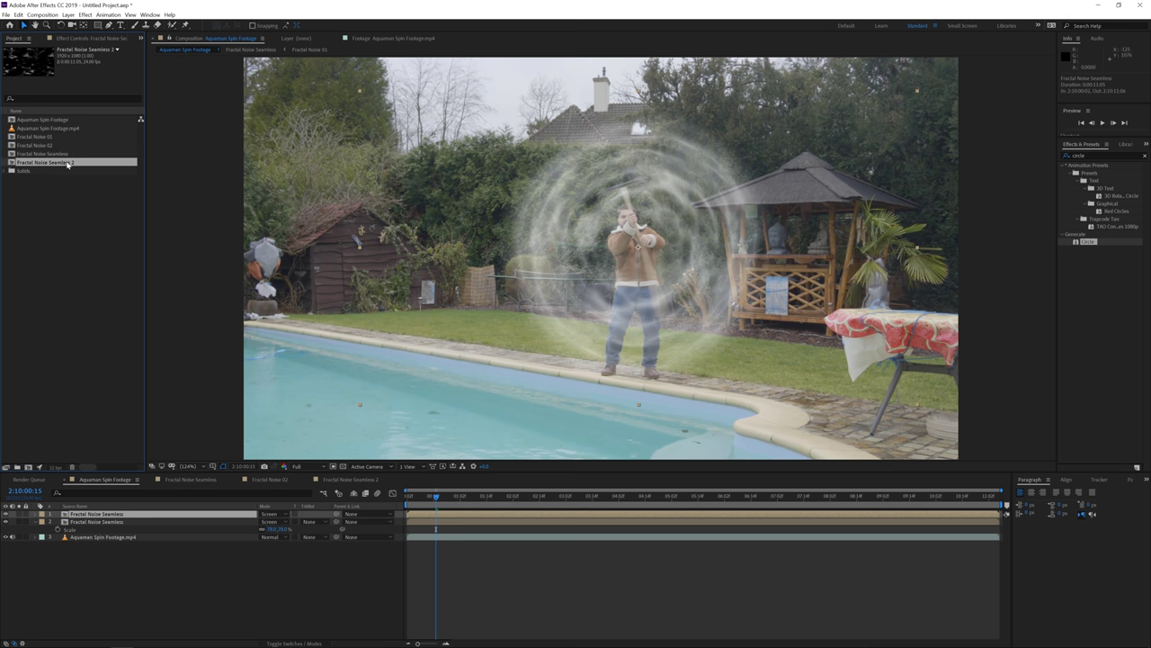
left_click_drag(68, 164, 112, 515)
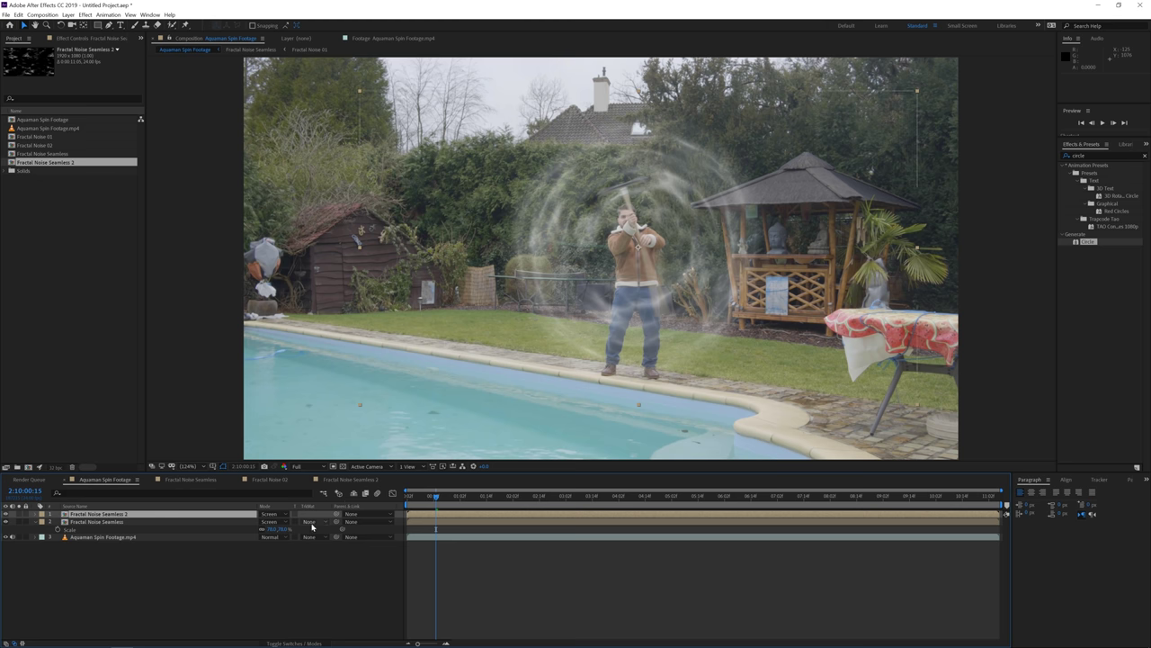
left_click(7, 515)
left_click(6, 515)
Sharpen the Fractal Noise 02 streaks with a contrast of about 423 and a brightness of about -86.
left_click(271, 482)
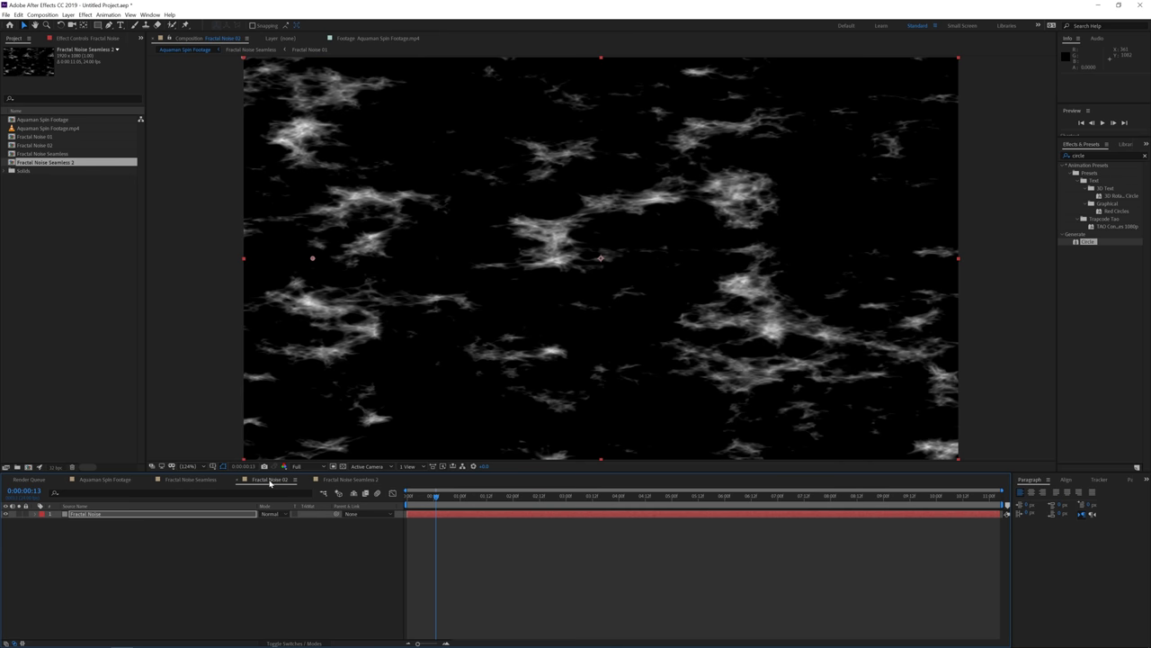
left_click(88, 39)
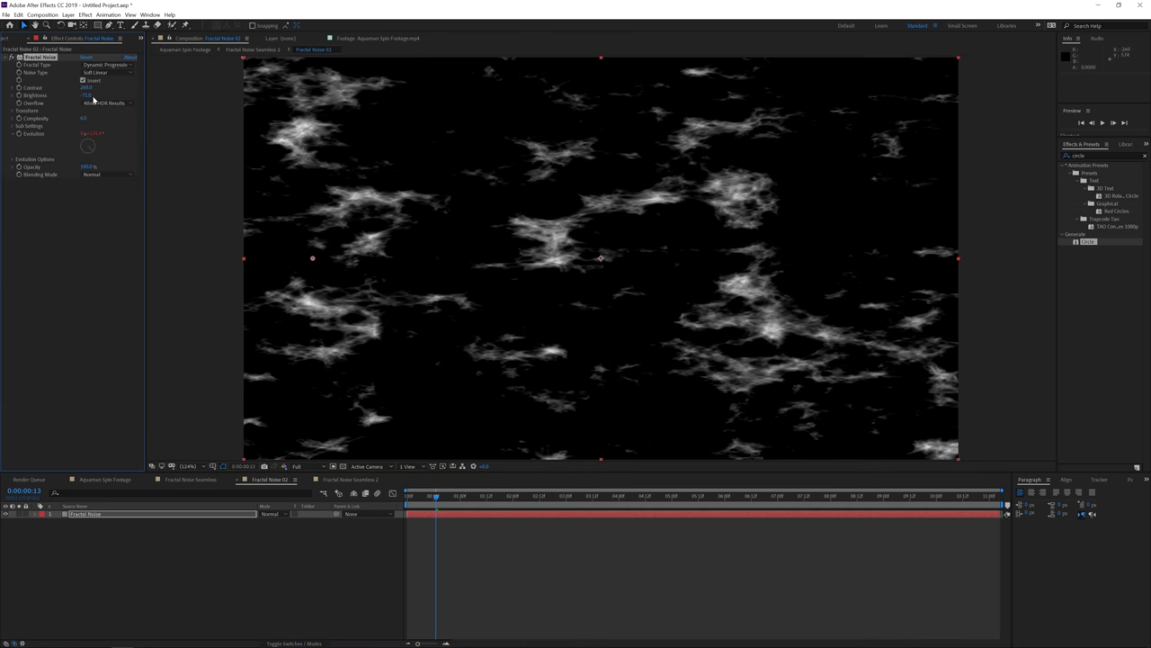
left_click_drag(84, 95, 129, 90)
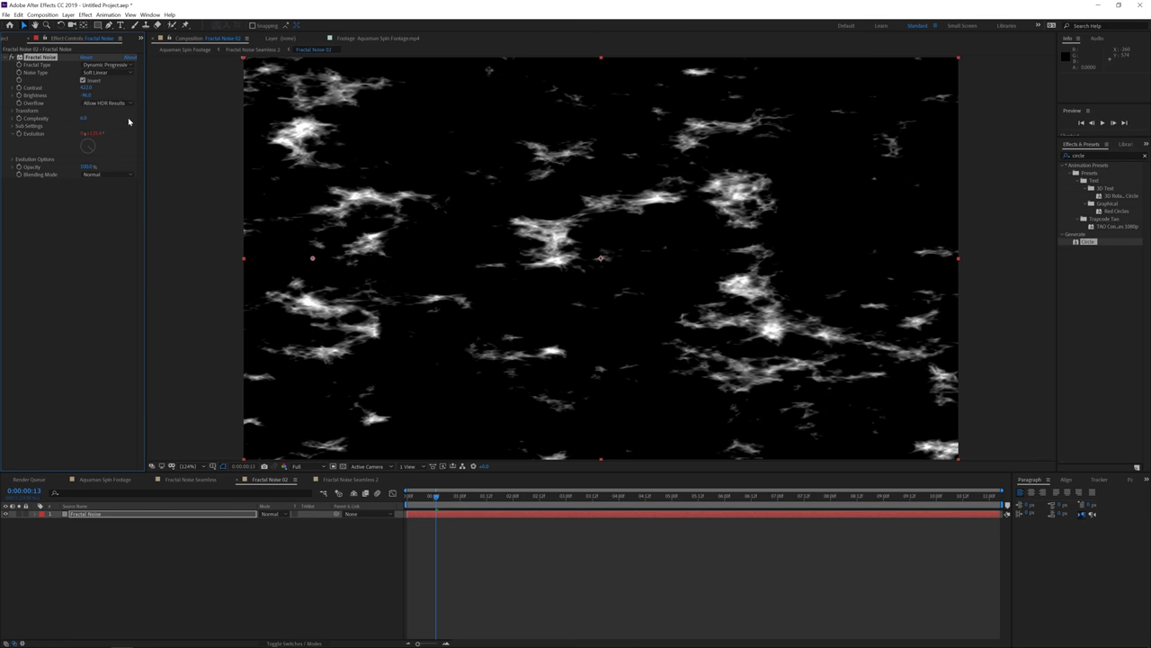
In Aquaman Spin Footage, switch the Fractal Noise Seamless 2 layer's blending mode to Add and adjust its opacity.
left_click(98, 482)
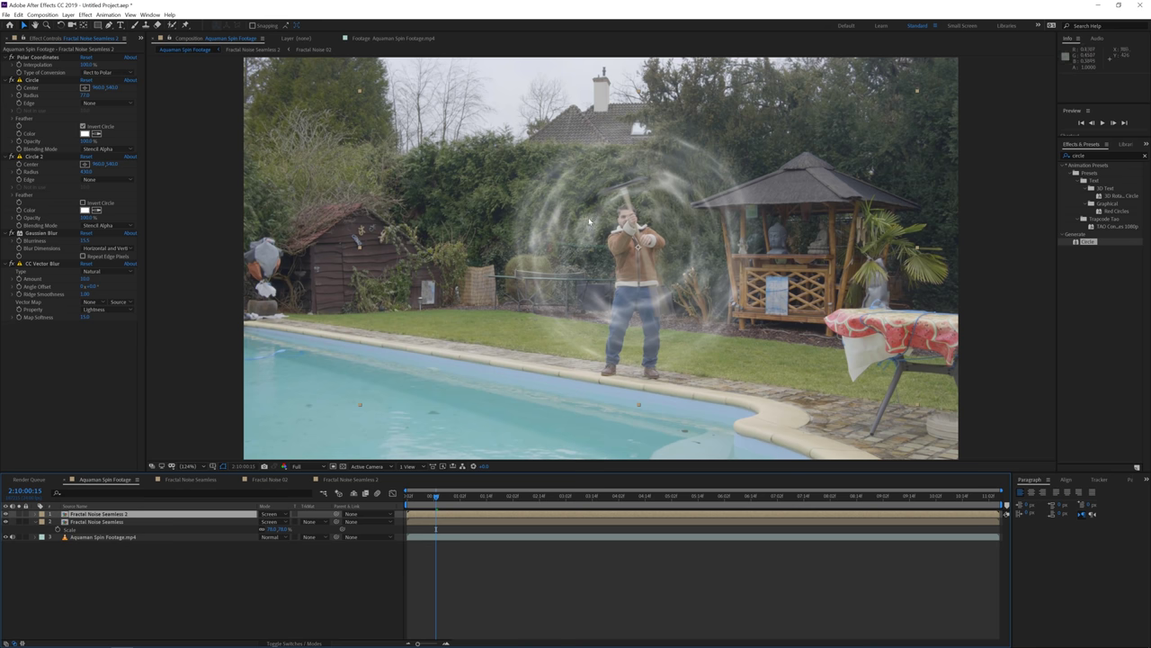
left_click(272, 514)
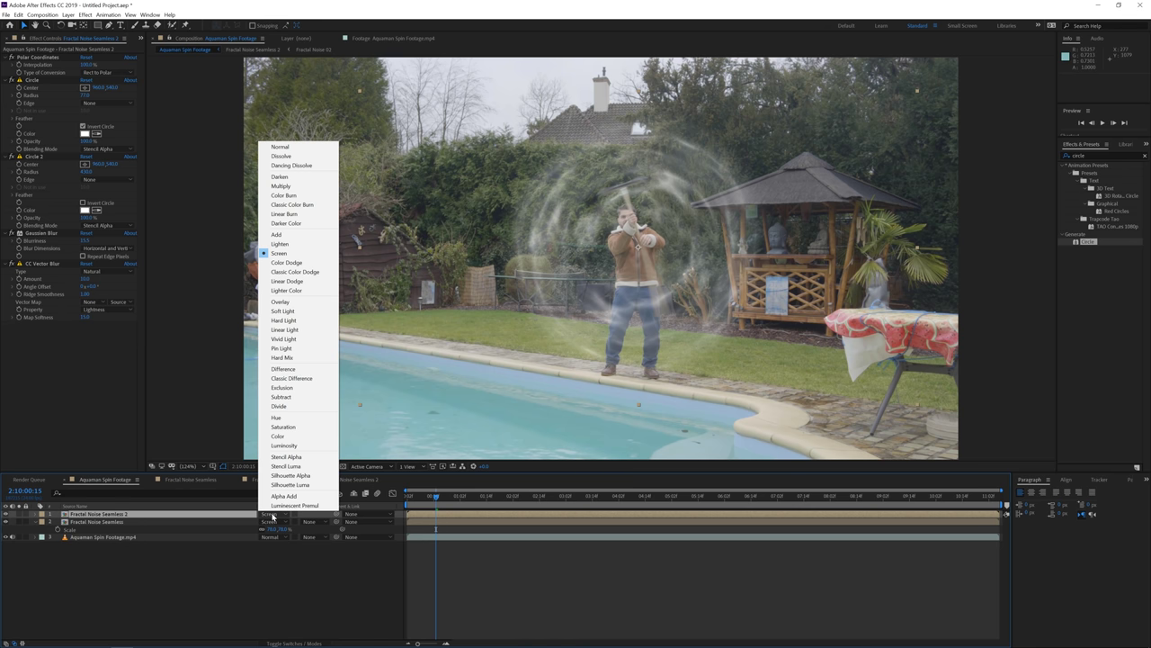
left_click(279, 234)
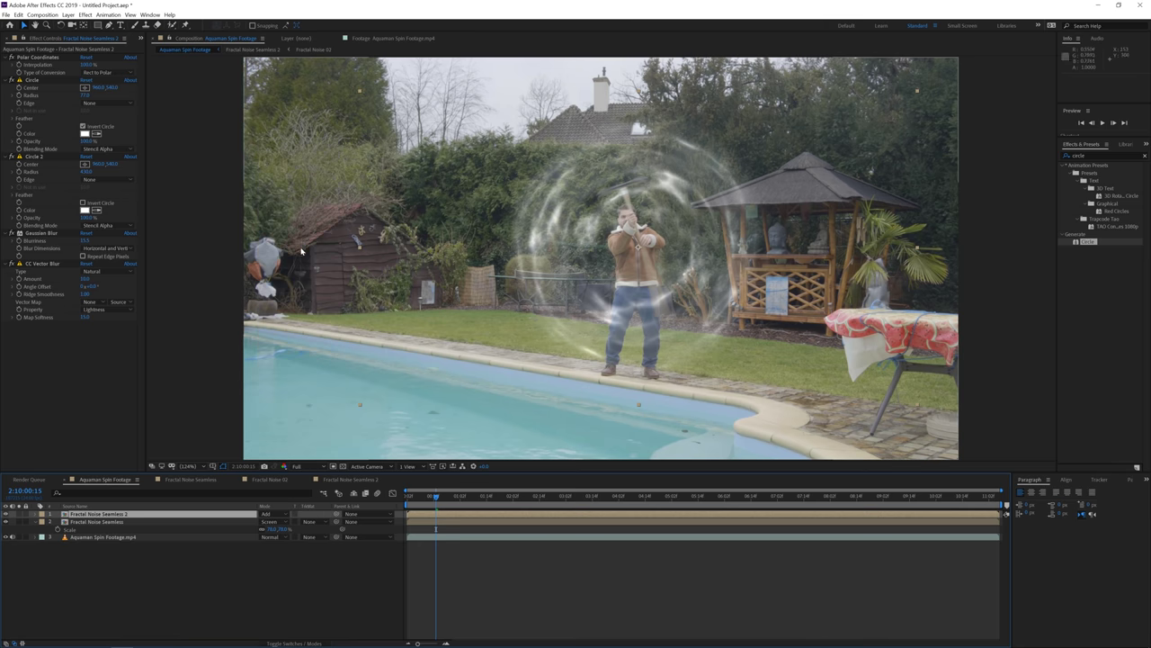
key("t")
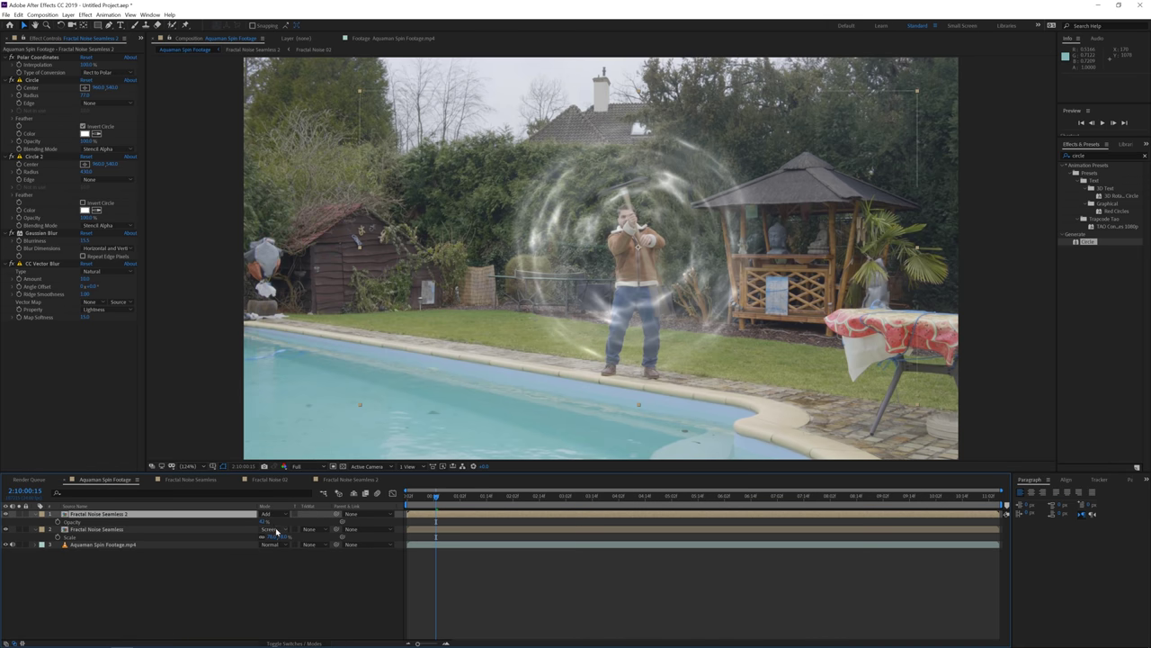
left_click_drag(263, 522, 342, 524)
Set the CC Vector Blur amount on the Fractal Noise Seamless 2 layer to 15.
left_click_drag(83, 280, 90, 283)
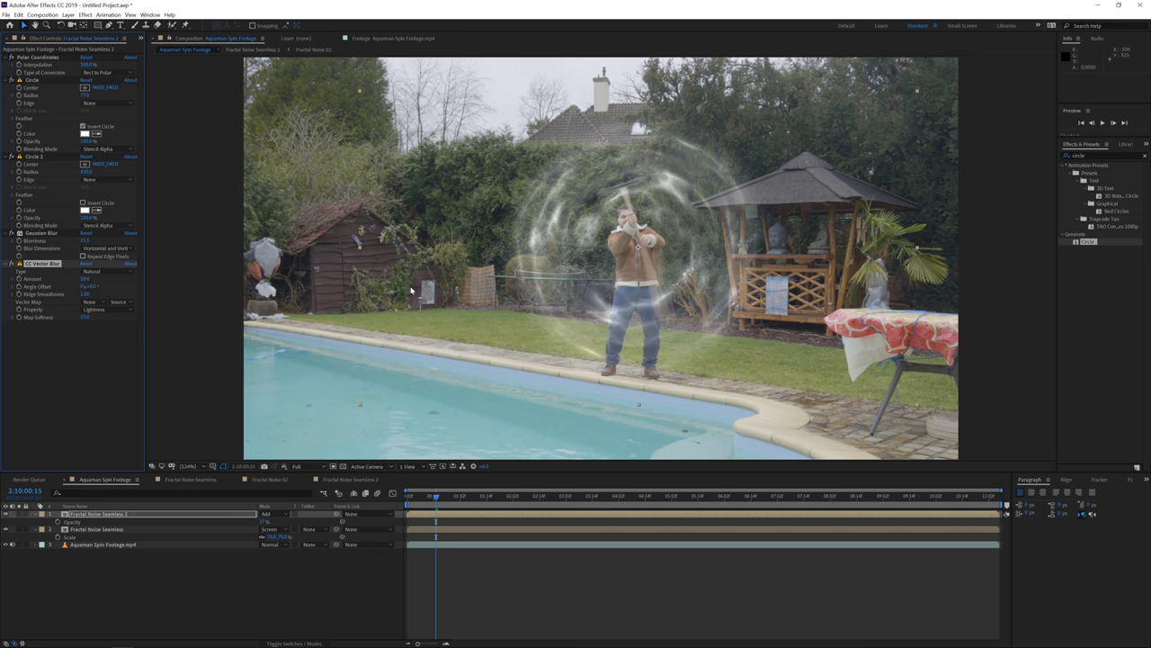
left_click(88, 279)
type("15")
key("Return")
Try a Gaussian Blur blurriness of 5 on Fractal Noise Seamless 2, remove that effect and check another frame.
left_click(85, 241)
type("5")
key("Return")
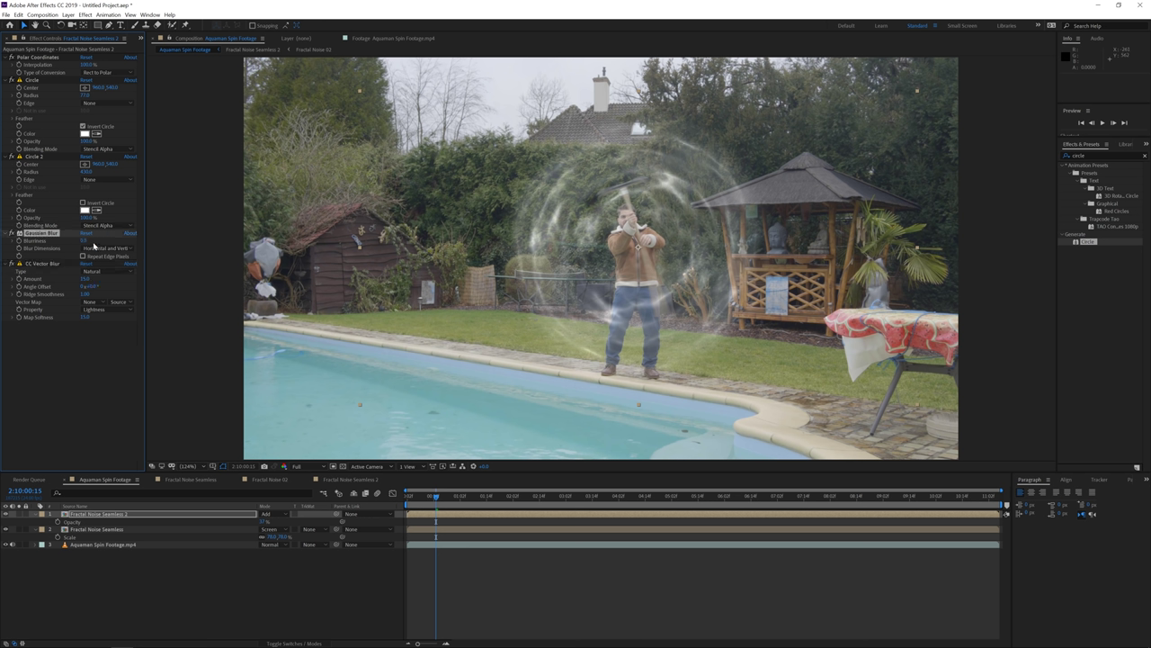
key("Delete")
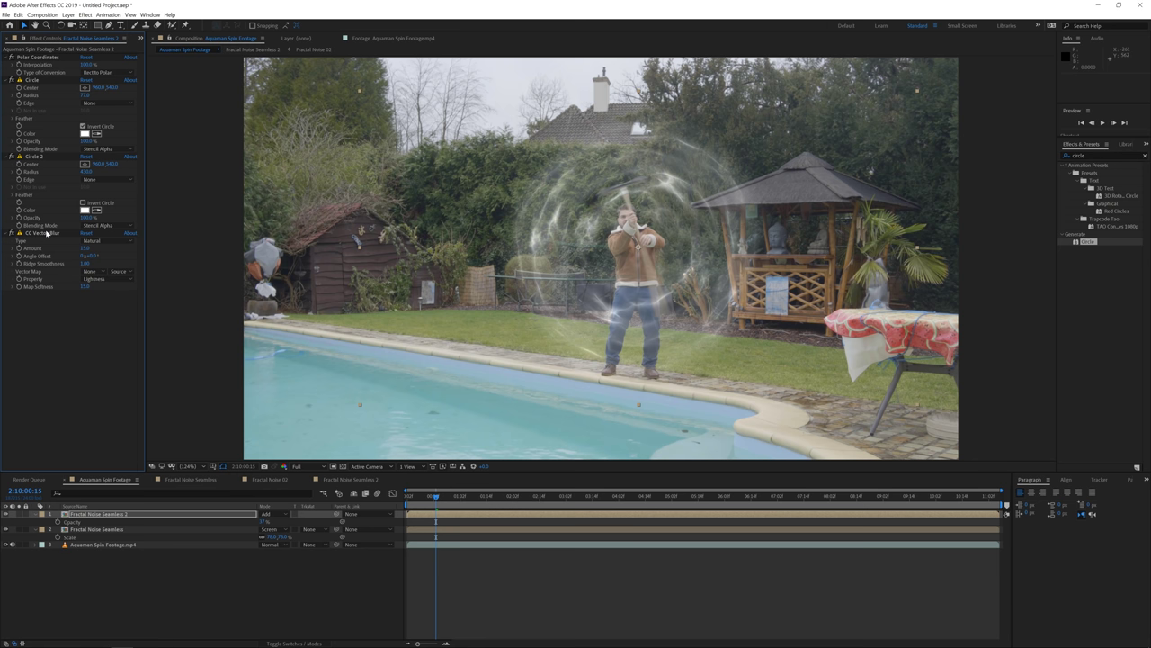
left_click_drag(429, 504, 479, 507)
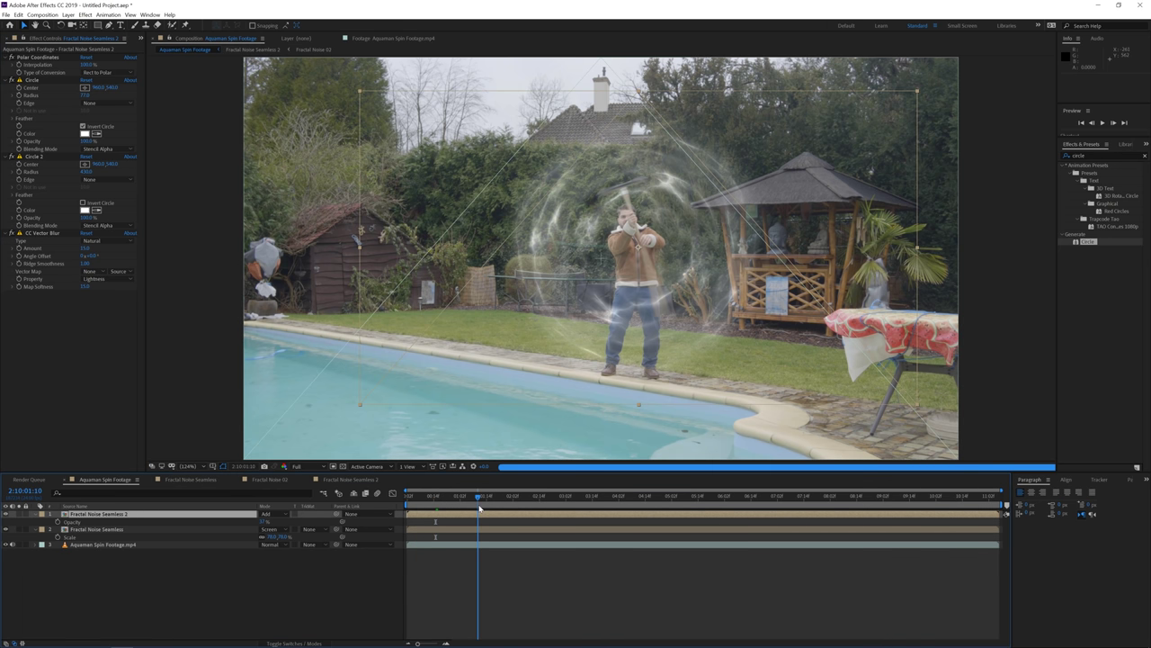
Duplicate the Fractal Noise Seamless layer and remove CC Vector Blur from the copy.
left_click(117, 530)
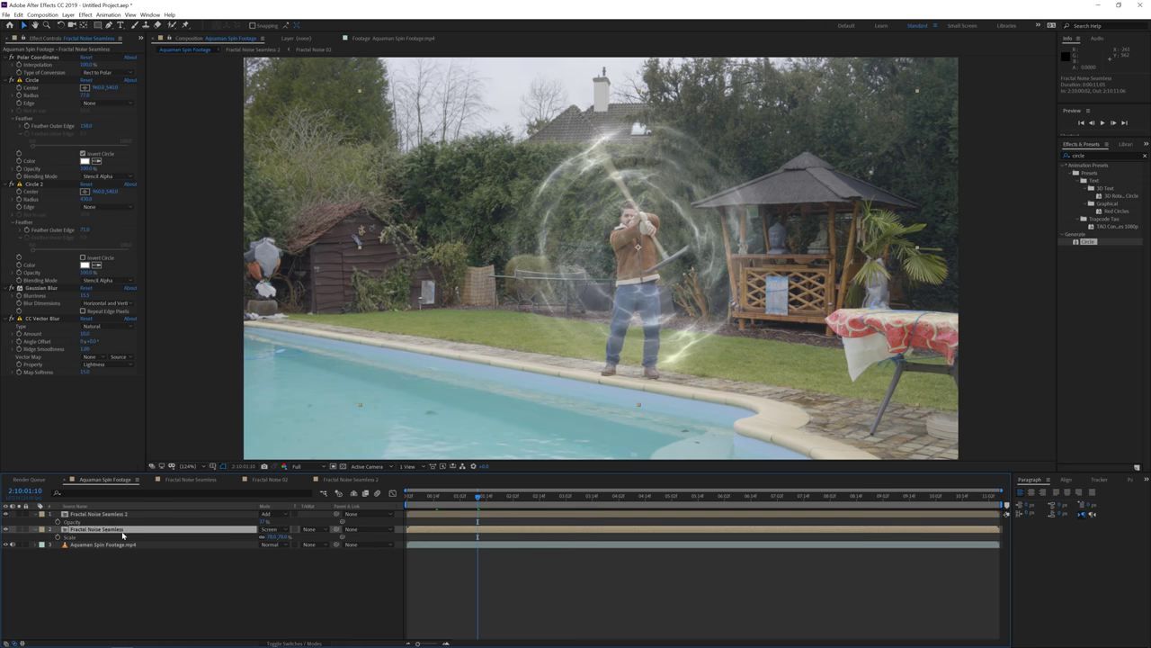
left_click(18, 14)
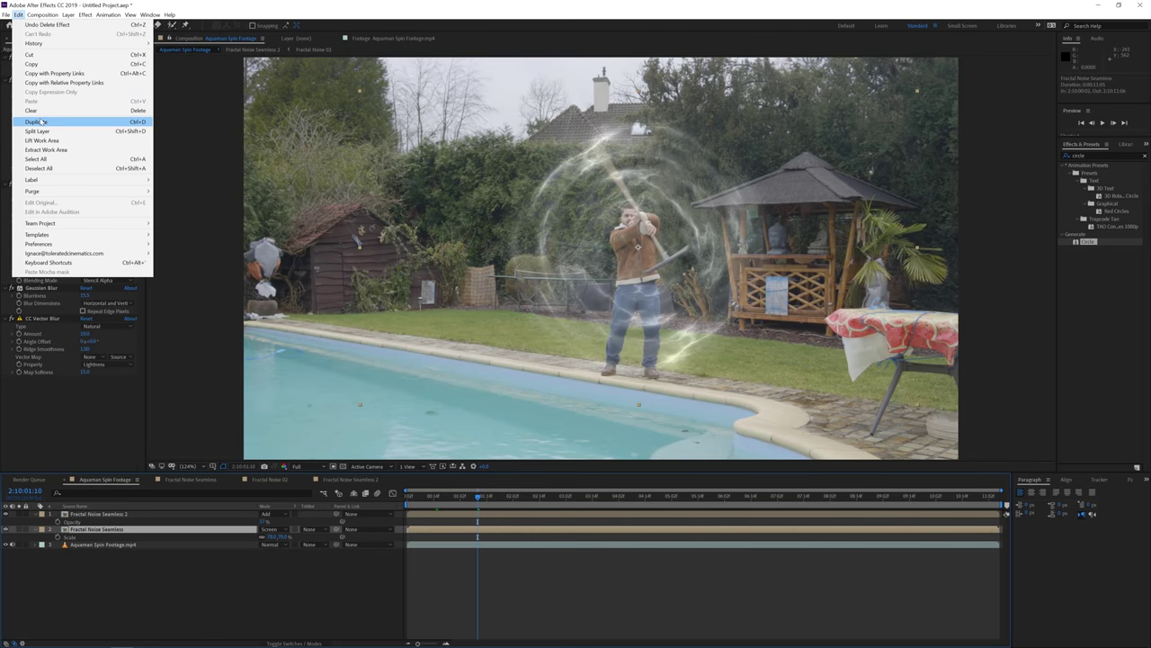
left_click(36, 122)
key("Delete")
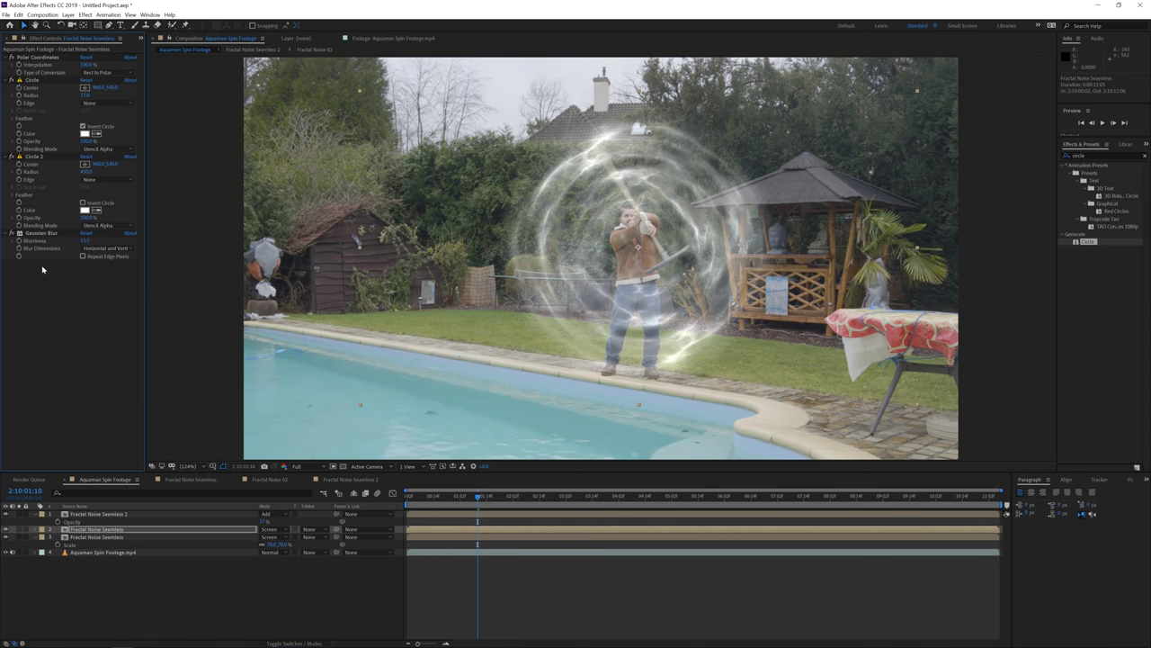
Raise the Gaussian Blur blurriness of the duplicated noise layer to about 73 and set its opacity to 15%.
left_click_drag(84, 240, 289, 260)
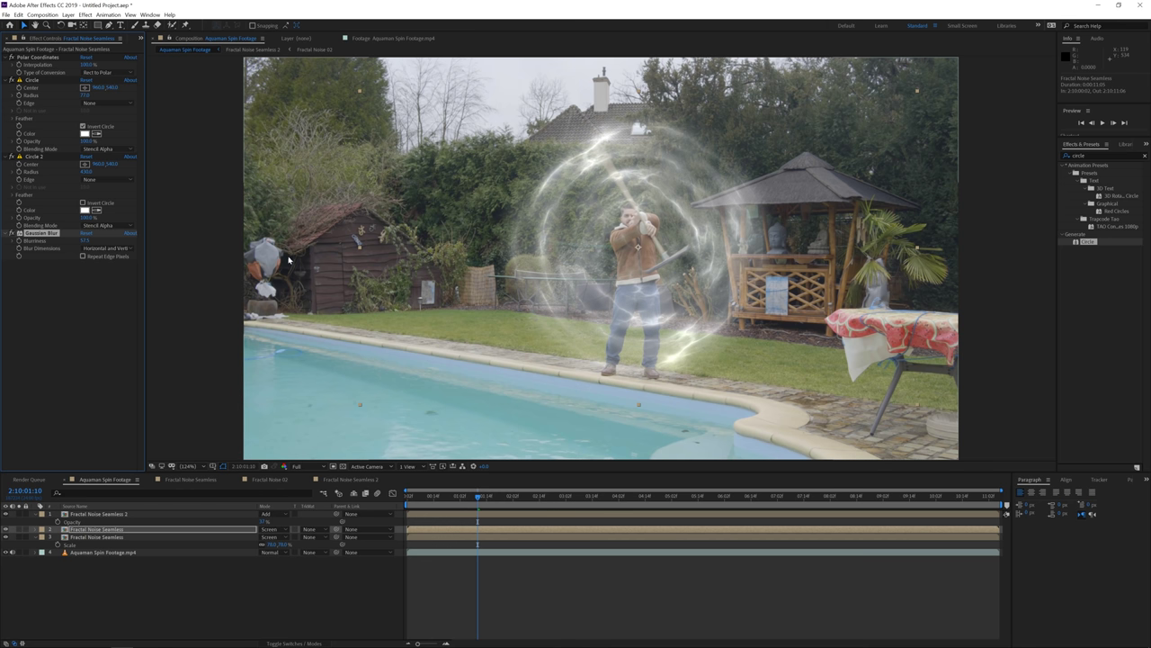
left_click_drag(88, 242, 165, 245)
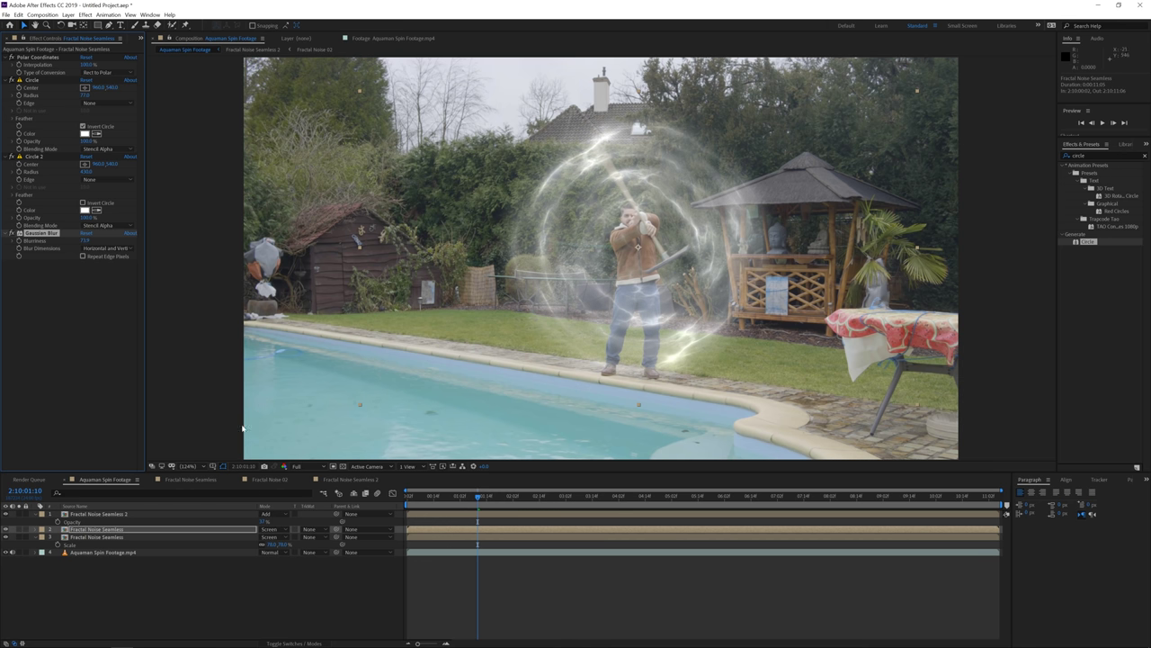
key("t")
left_click(266, 536)
type("15")
key("Return")
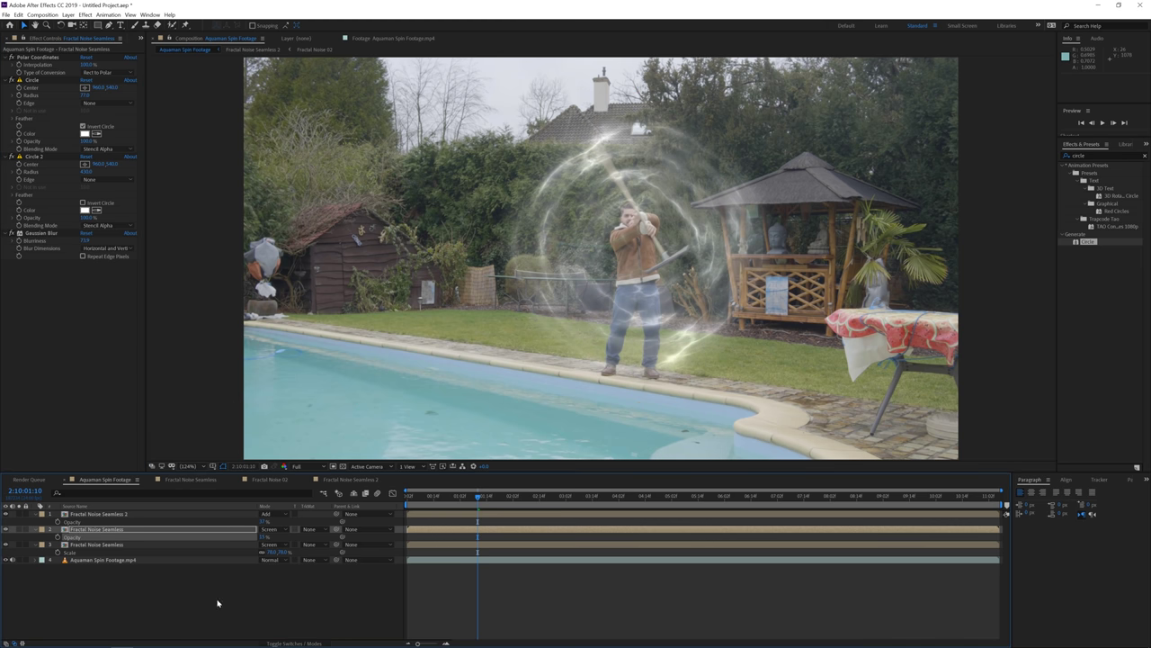
Compare the heavily blurred copy hidden and shown, and view each of the two Fractal Noise Seamless layers in isolation.
left_click(217, 602)
left_click(5, 529)
left_click(6, 529)
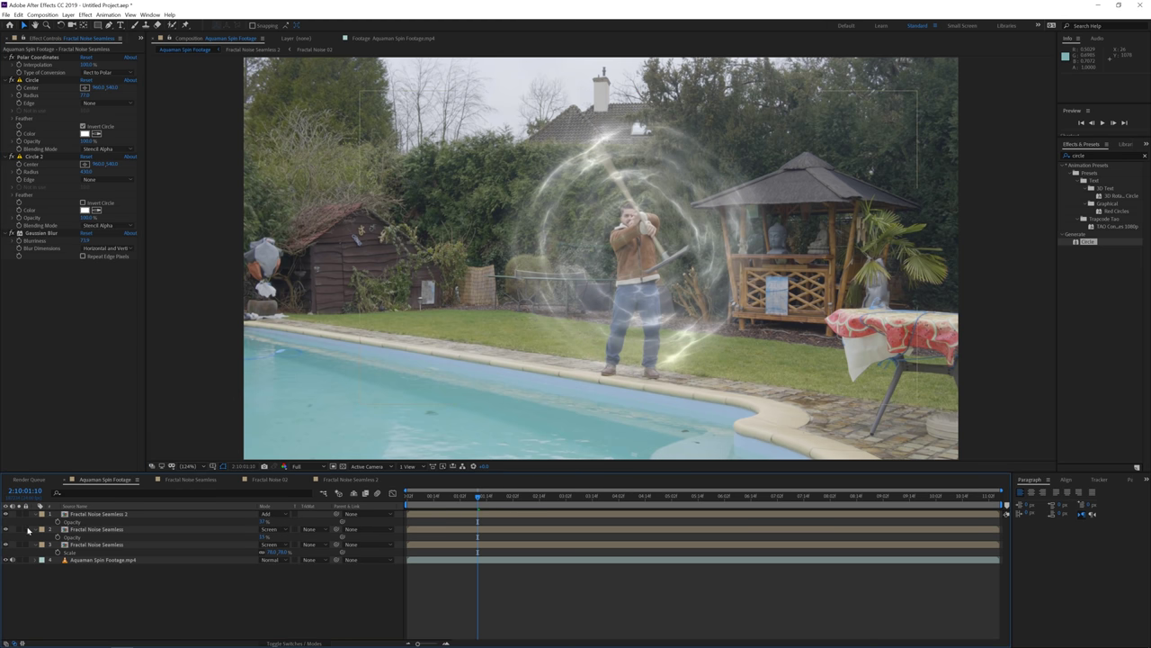
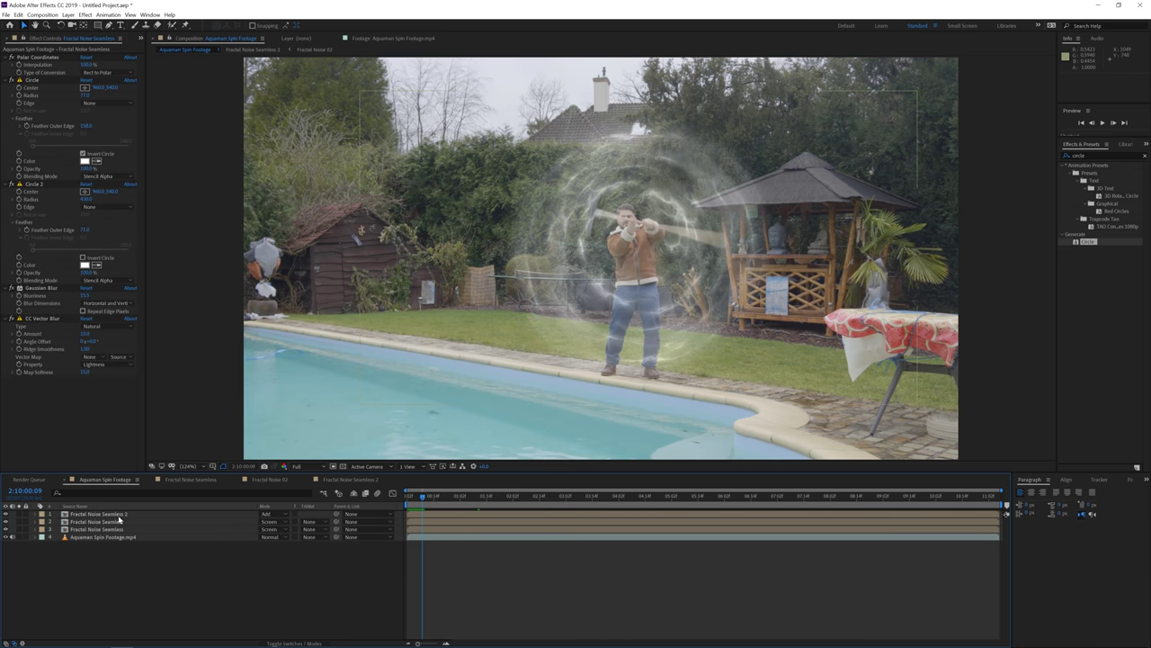
left_click(121, 522)
left_click(17, 523)
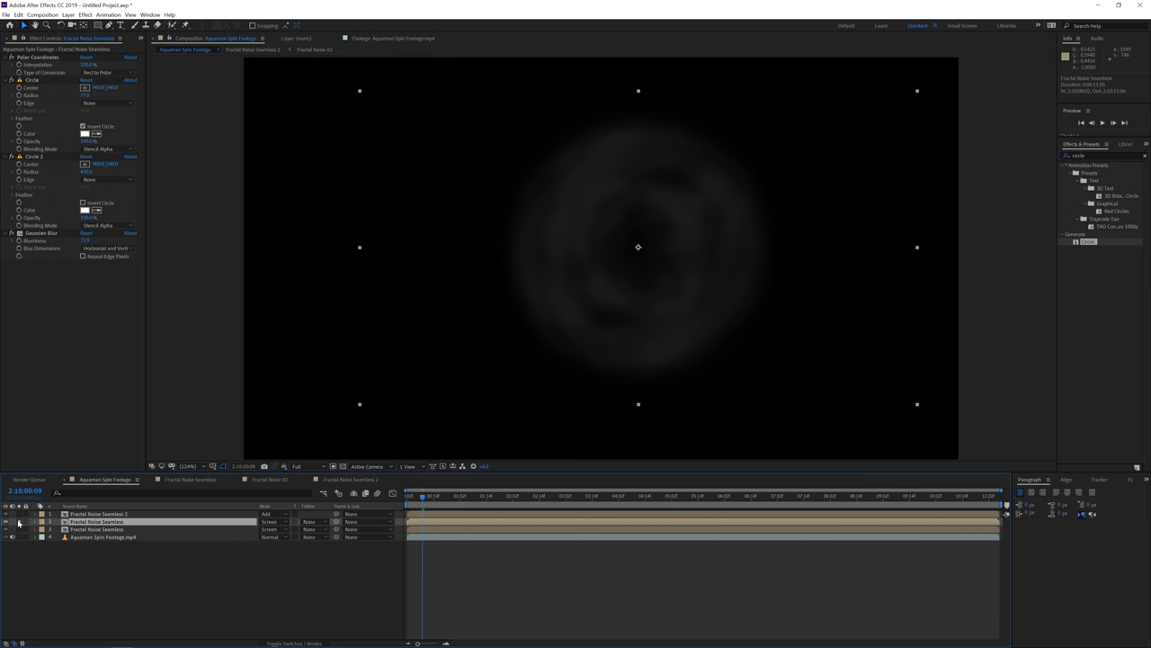
left_click(17, 523)
left_click(19, 530)
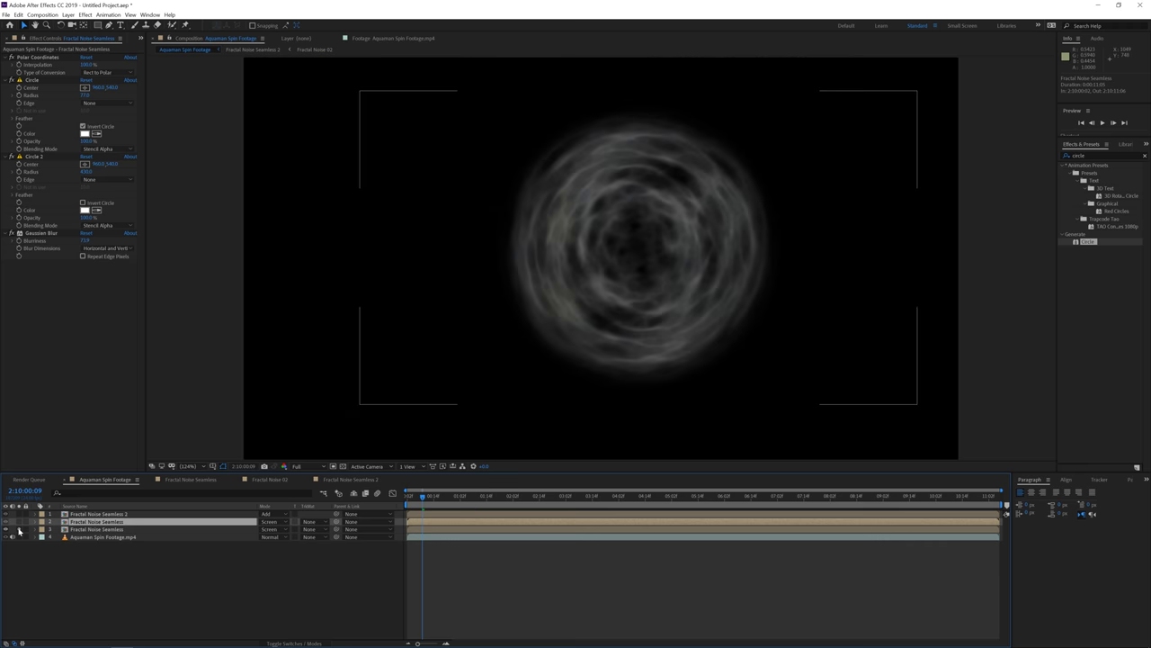
left_click(90, 529)
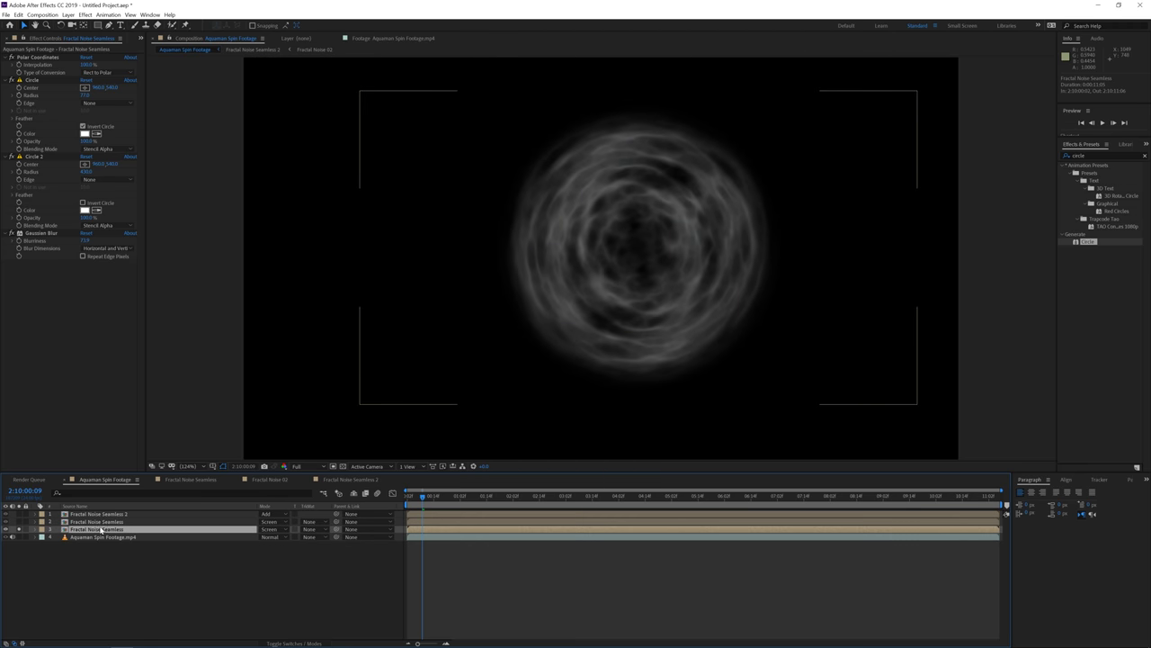
left_click(19, 530)
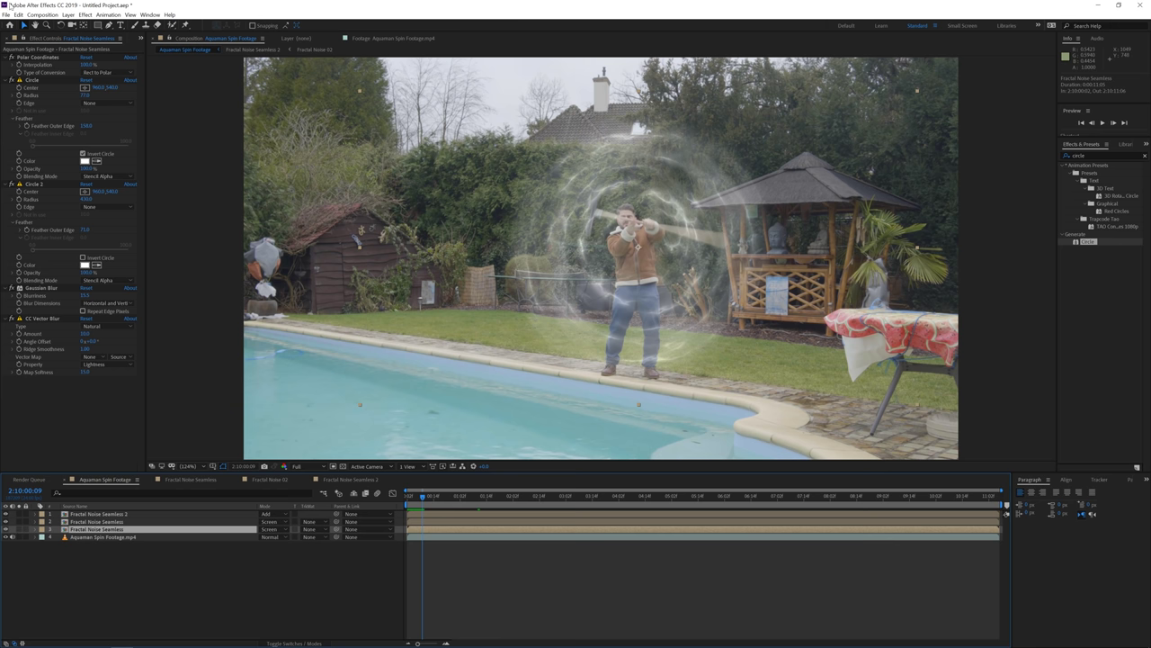
Duplicate the lower Fractal Noise Seamless layer and pre-compose the copy as Displacement Texture, moving all attributes into the new composition.
left_click(18, 14)
left_click(40, 125)
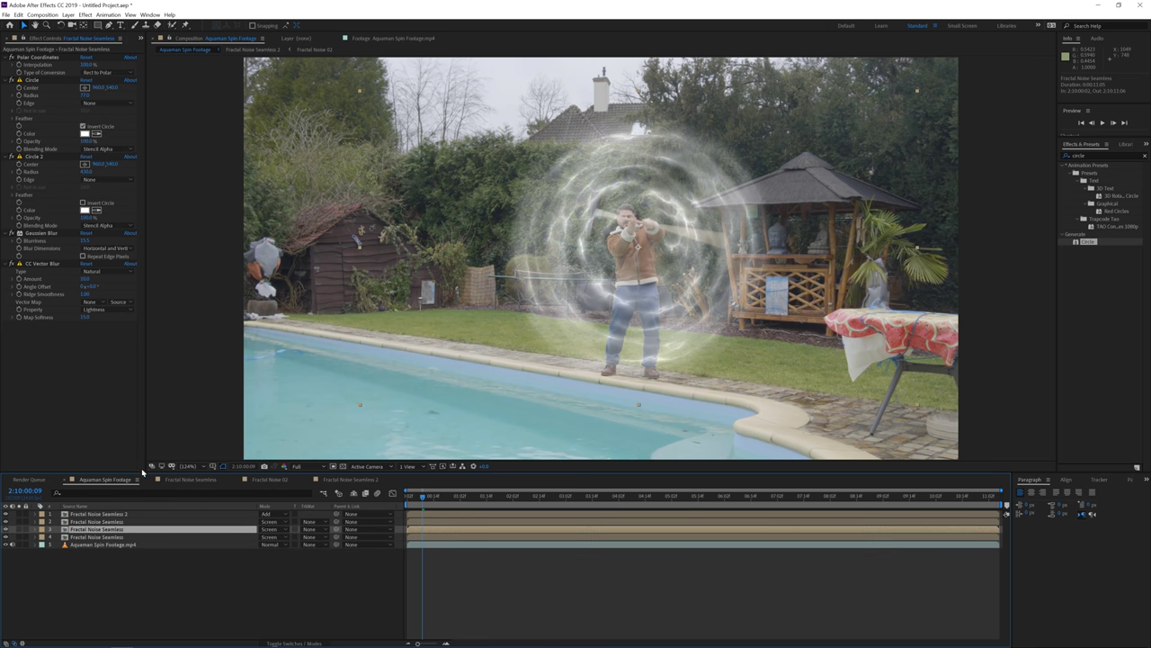
left_click(69, 14)
left_click(95, 300)
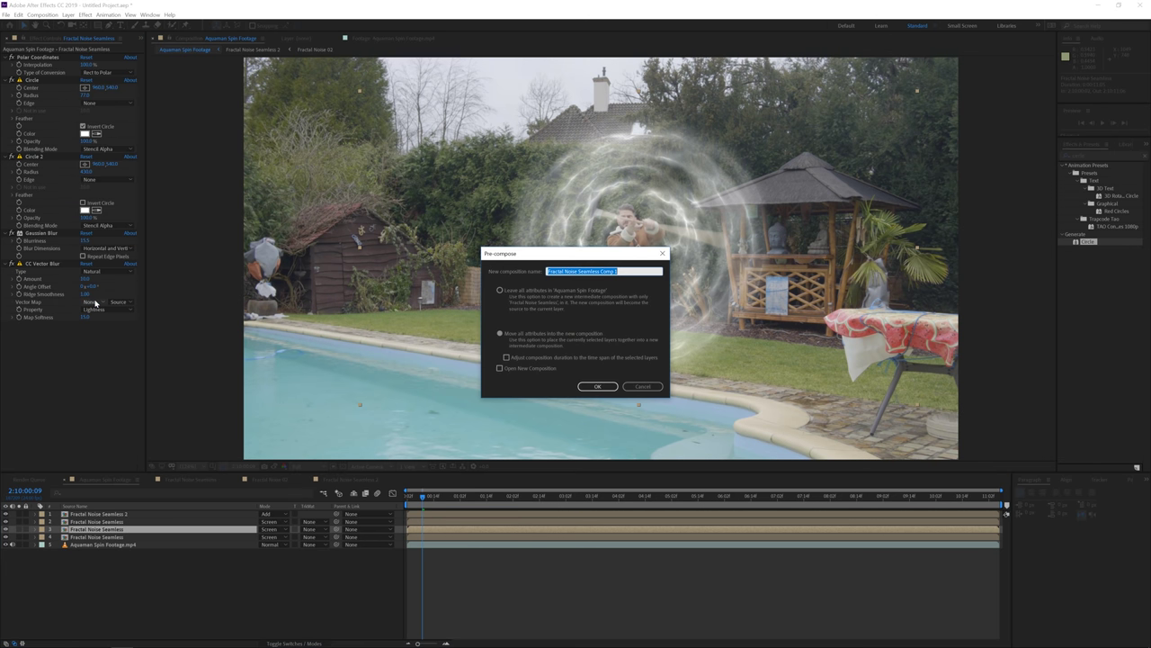
type("Cisplacement Texture")
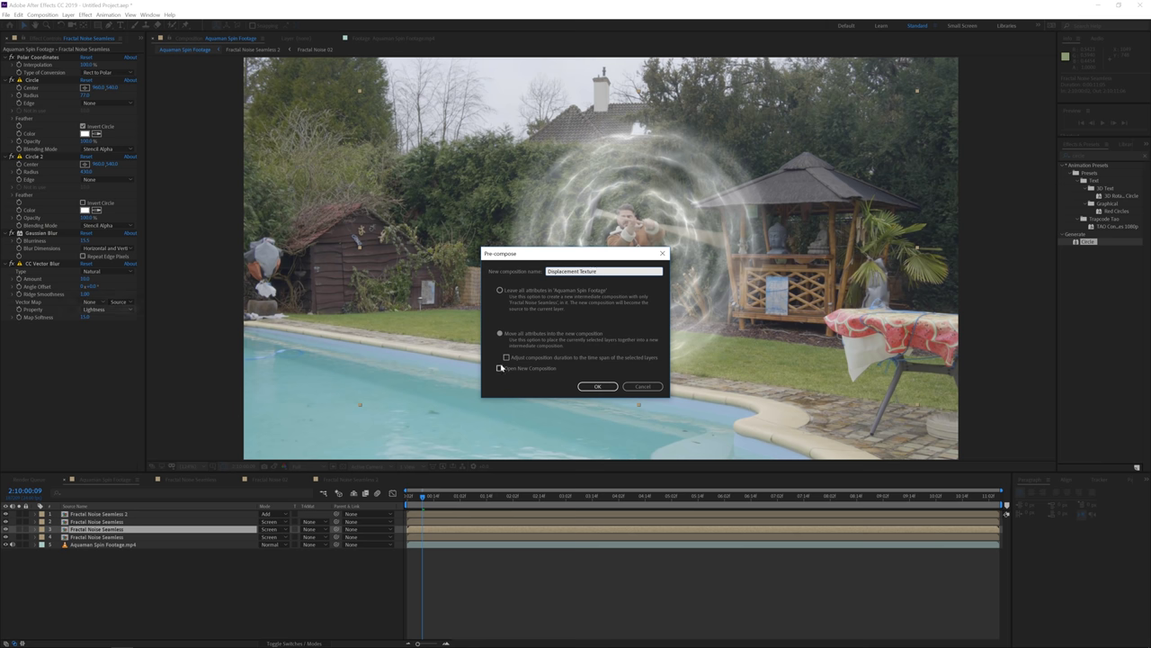
left_click(597, 386)
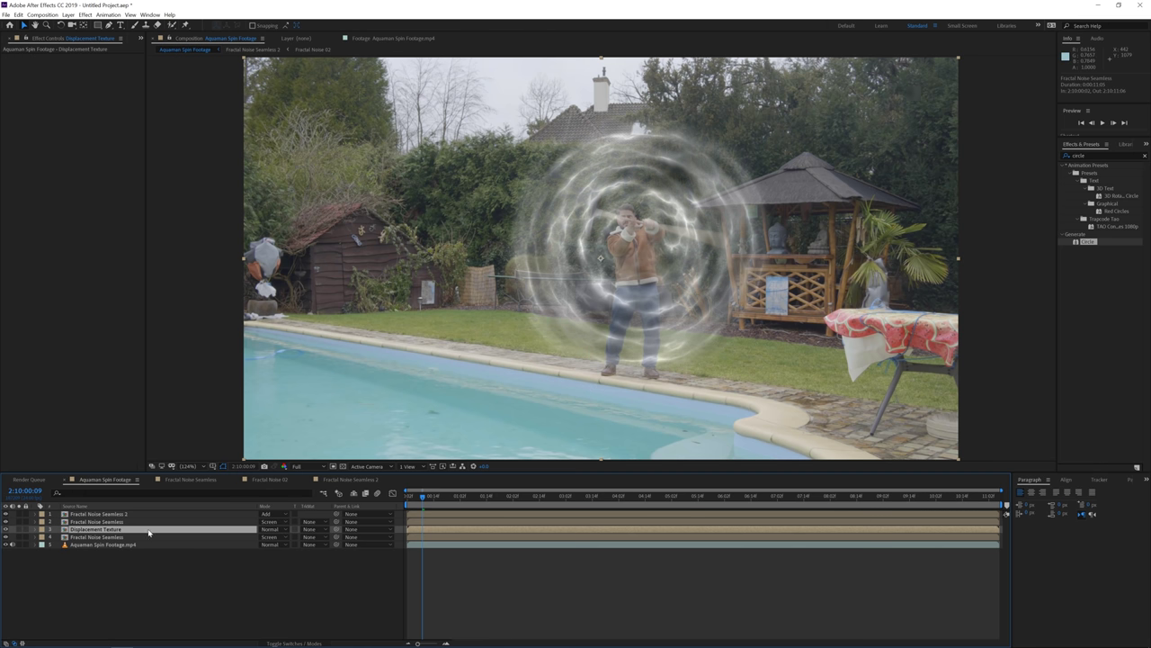
In the Displacement Texture composition, add a gray solid with 50% brightness and place it beneath the Fractal Noise Seamless layer.
double_click(147, 529)
right_click(144, 535)
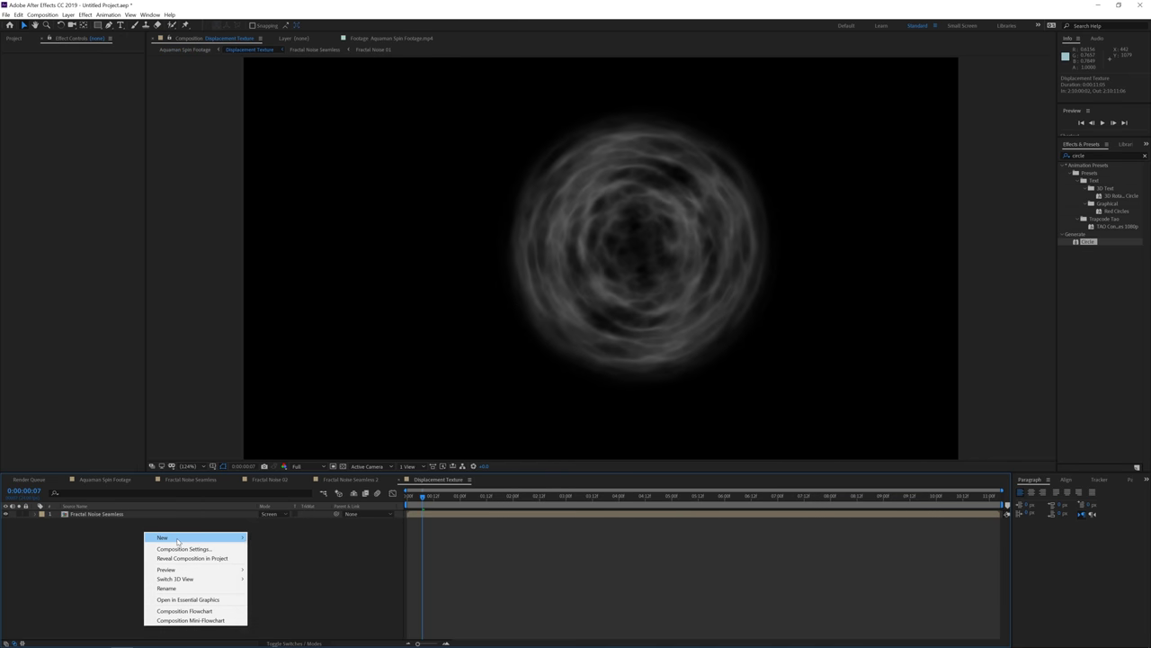
mouse_move(148, 538)
left_click(280, 559)
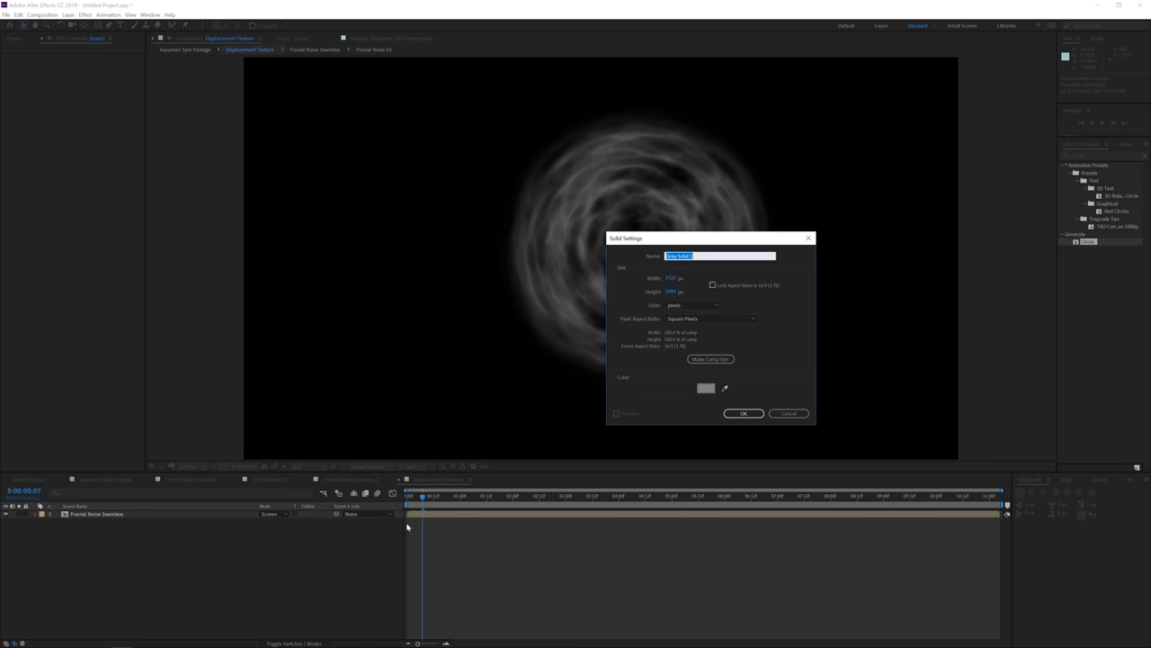
left_click(705, 388)
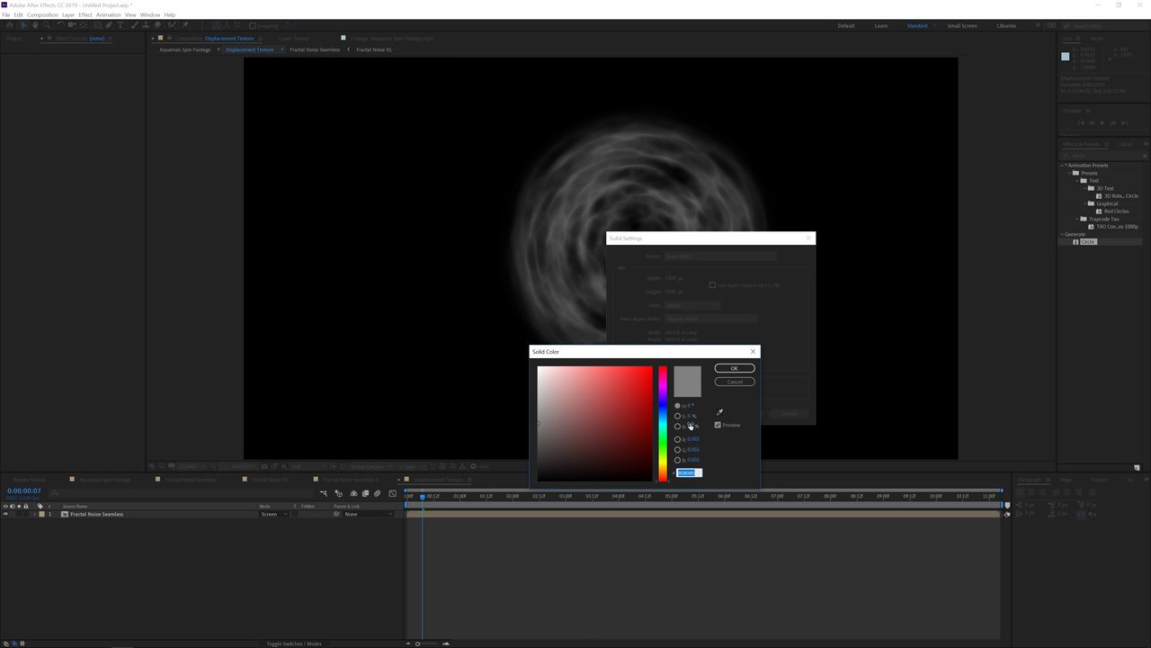
left_click(694, 426)
type("50")
left_click(720, 450)
left_click(734, 369)
left_click(744, 414)
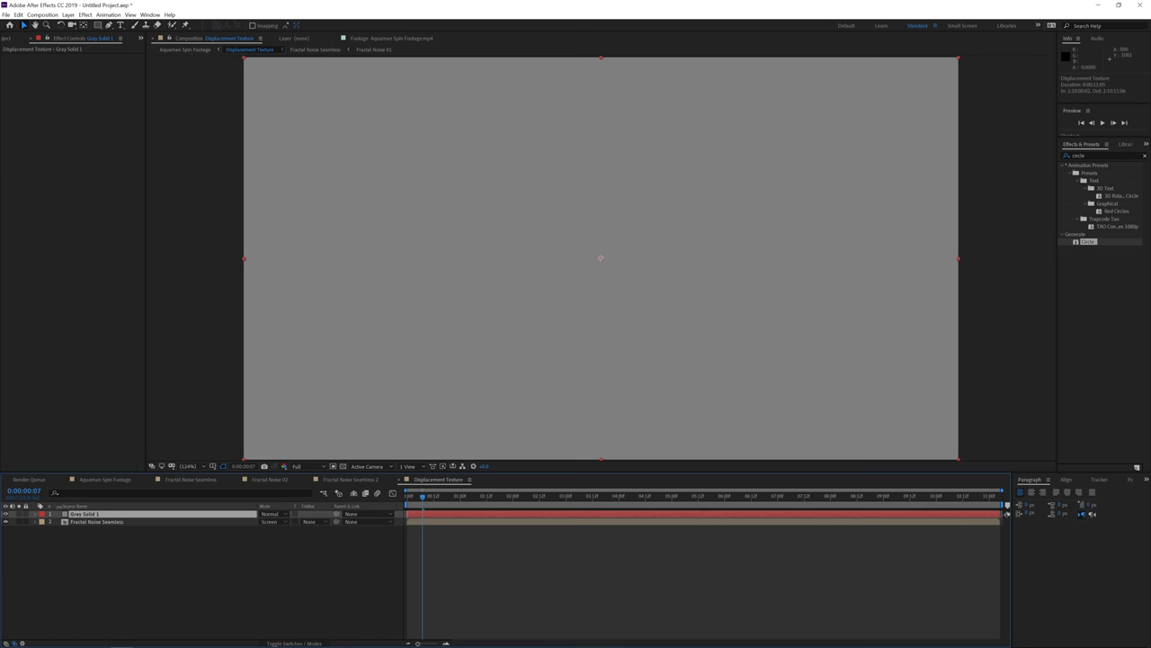
left_click_drag(79, 514, 82, 531)
Apply a Curves effect to the Fractal Noise Seamless layer and shape it into an S-curve for stronger contrast.
left_click(90, 513)
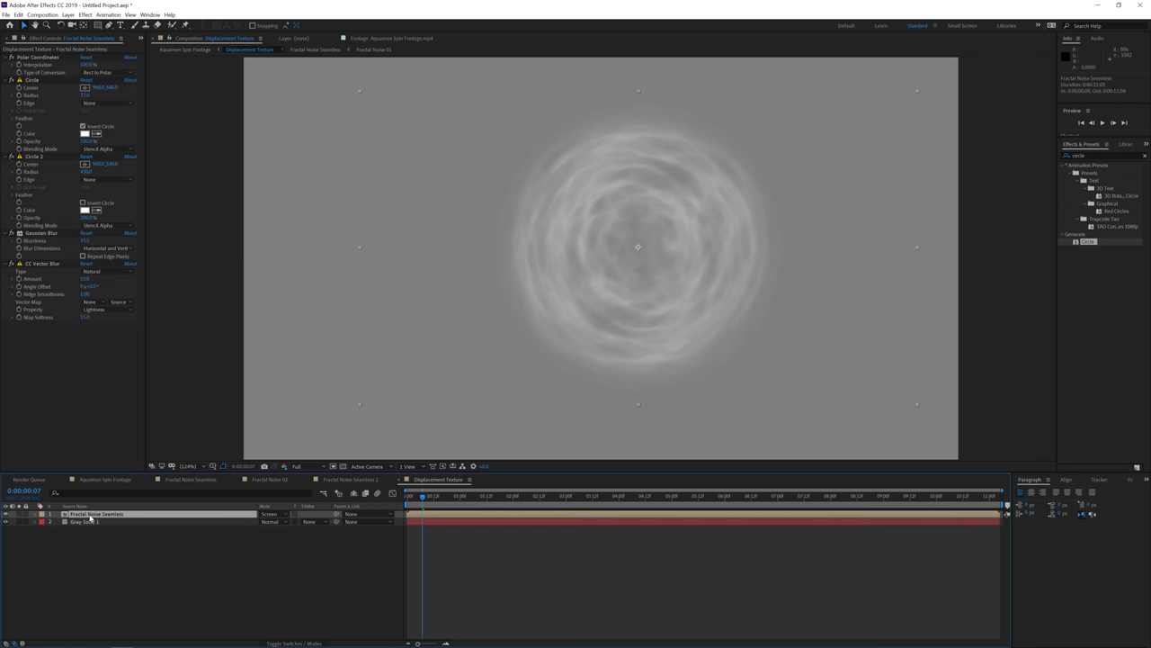
left_click(85, 15)
mouse_move(126, 110)
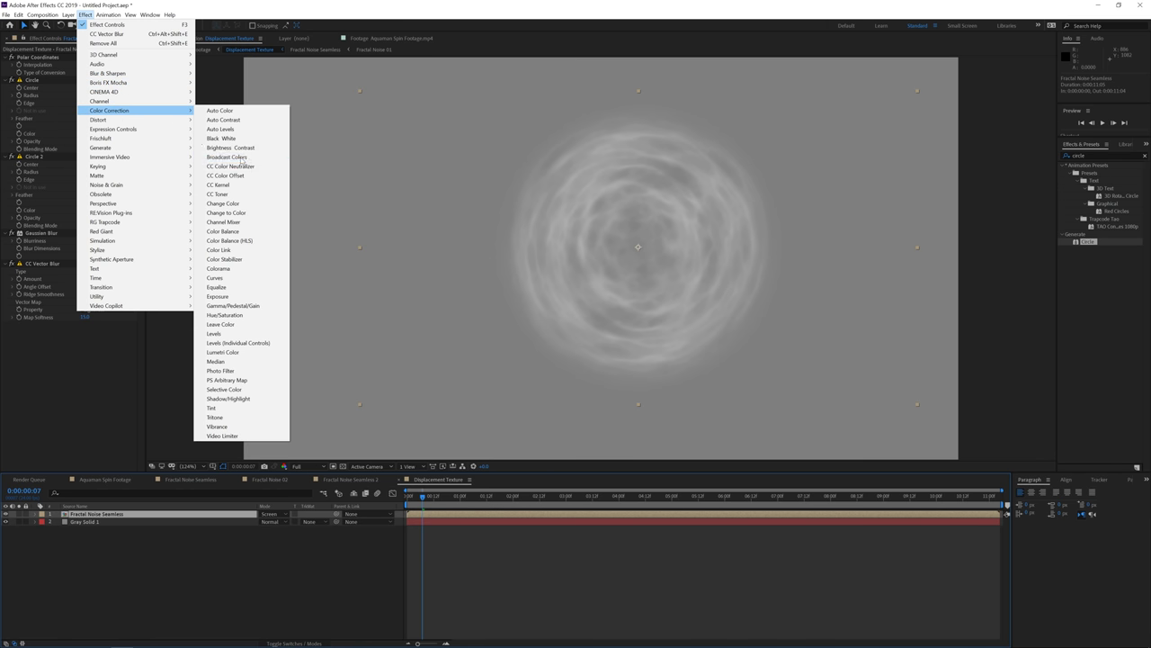
left_click(225, 278)
left_click_drag(76, 385, 66, 413)
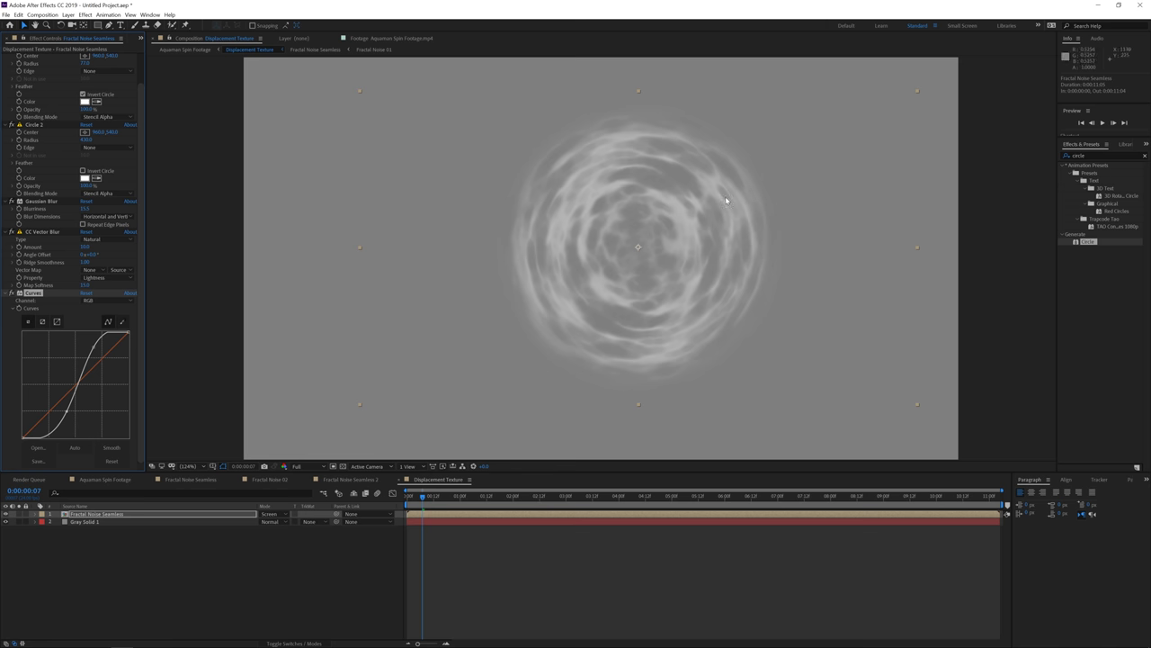
left_click(226, 548)
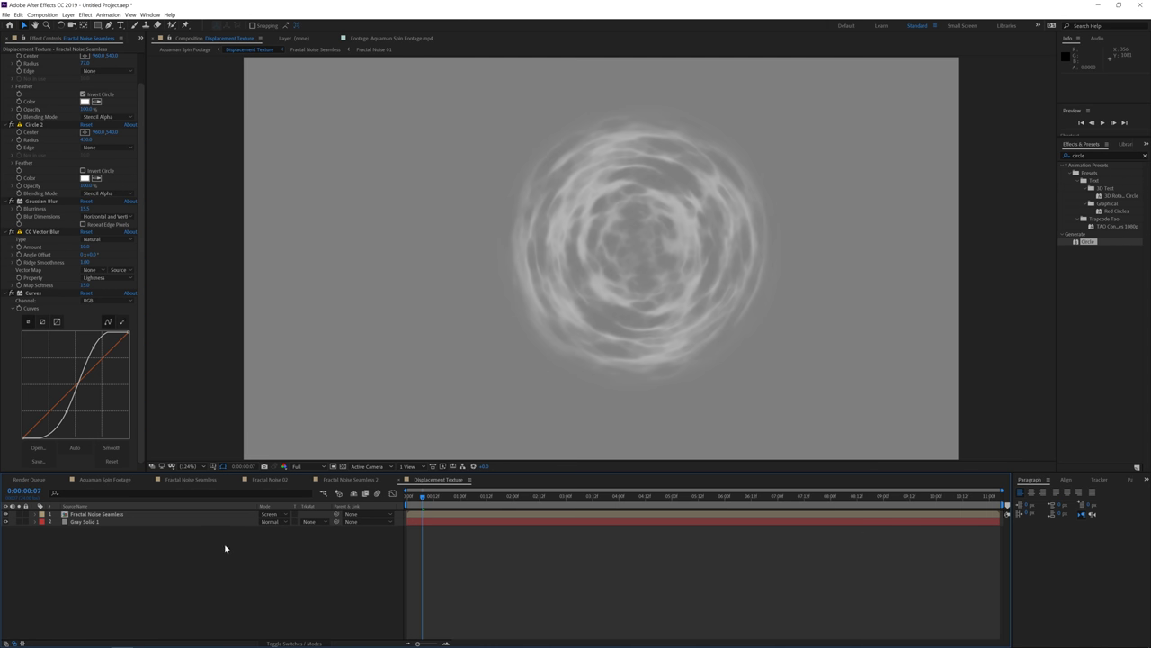
Back in the Aquaman Spin Footage composition, hide the Displacement Texture layer and add an adjustment layer named Displacement above it.
left_click(113, 480)
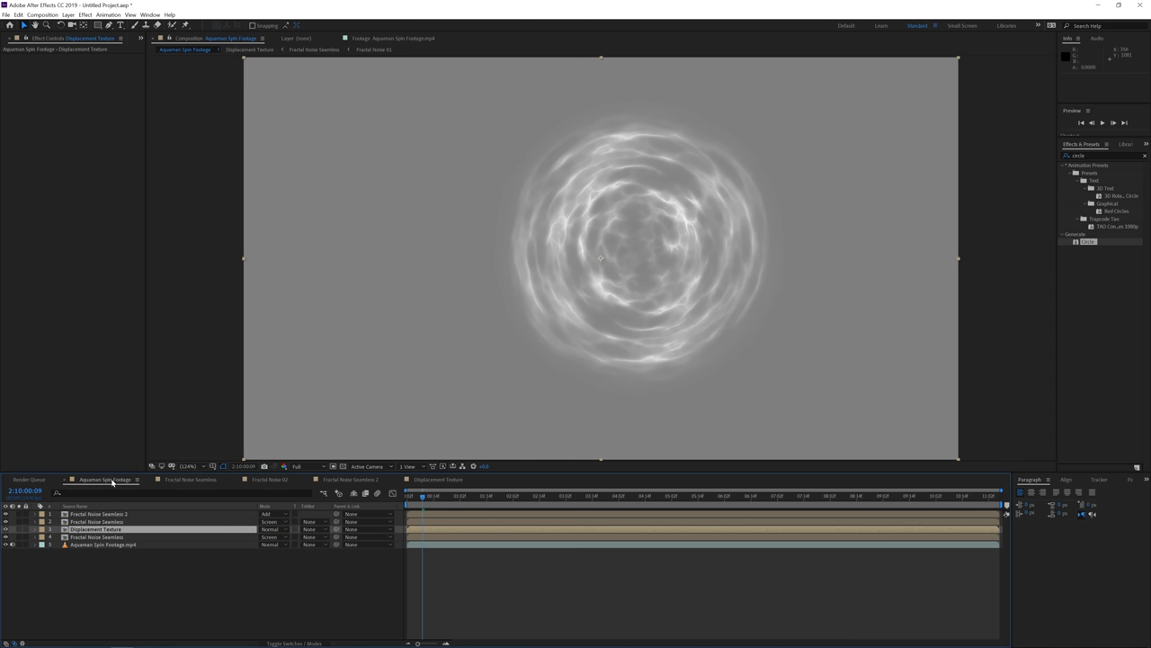
left_click(5, 529)
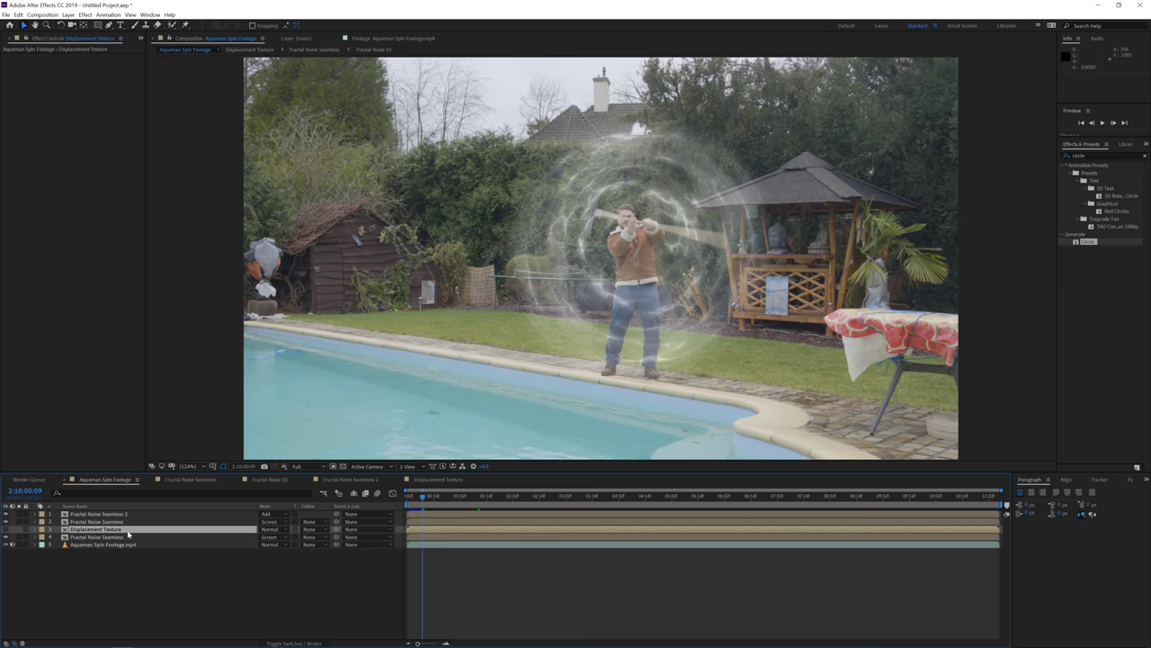
right_click(116, 574)
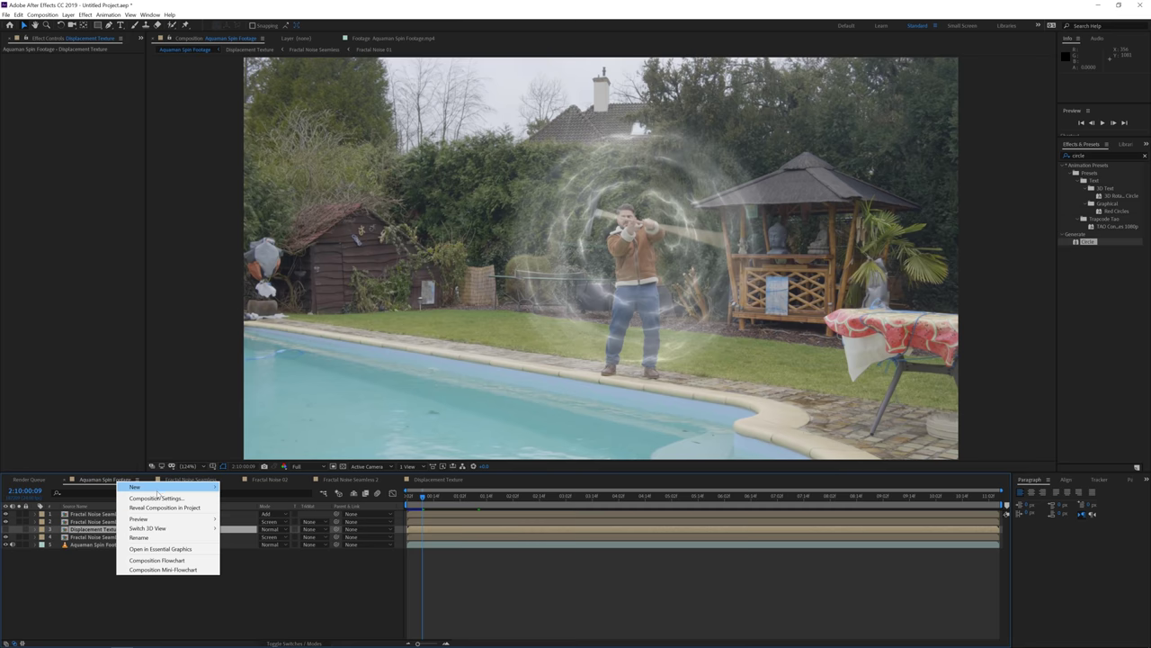
mouse_move(160, 487)
left_click(255, 554)
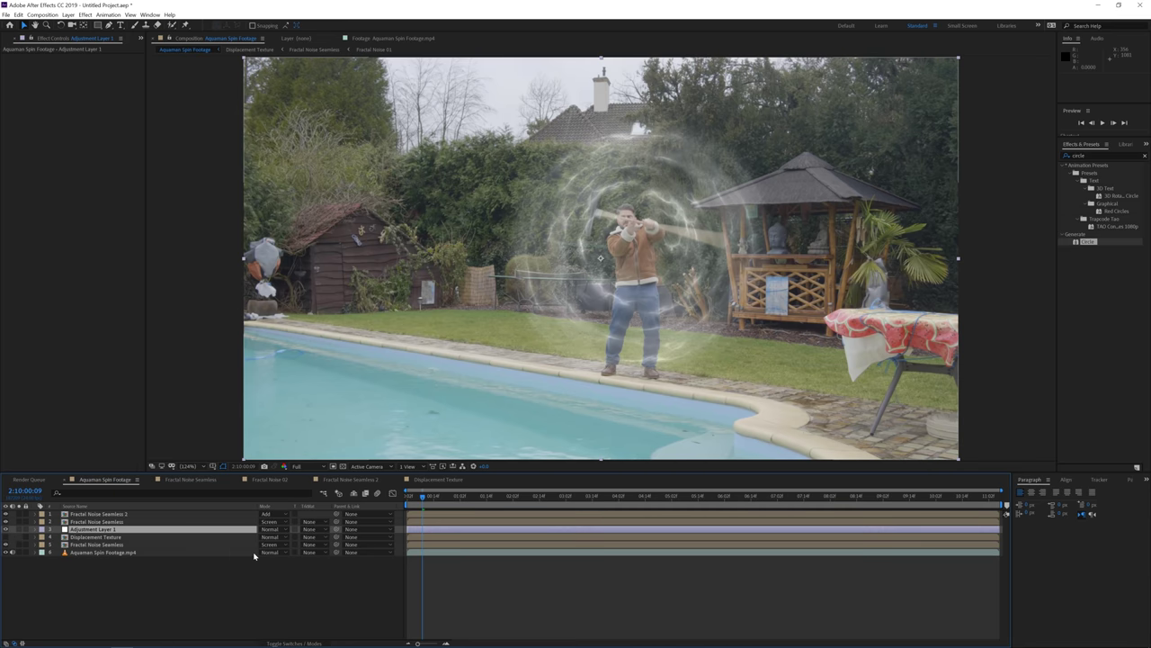
key("Return")
type("Displac")
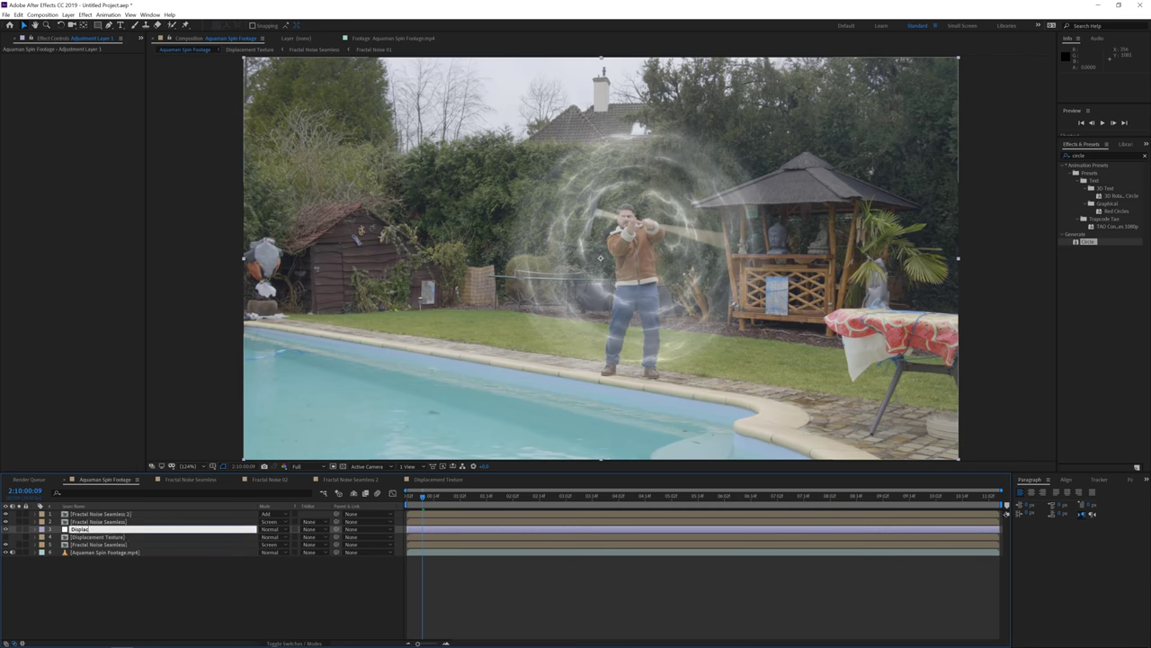
type("ement")
key("Return")
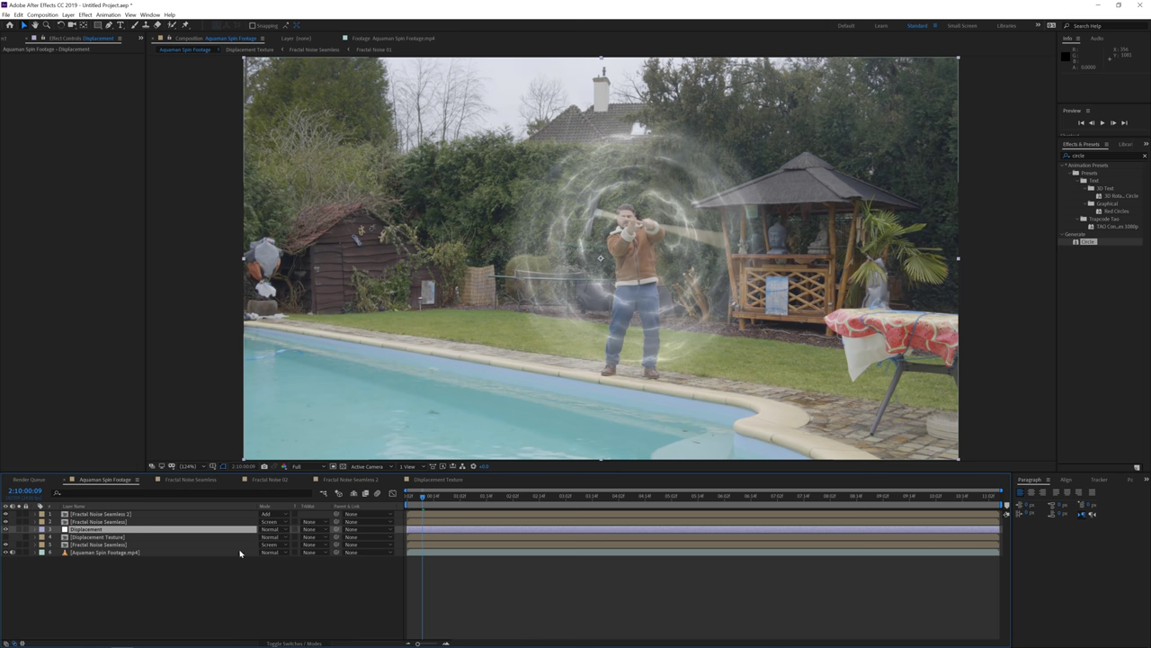
Apply a Displacement Map effect to the Displacement layer, using the Displacement Texture layer as its map.
left_click(85, 16)
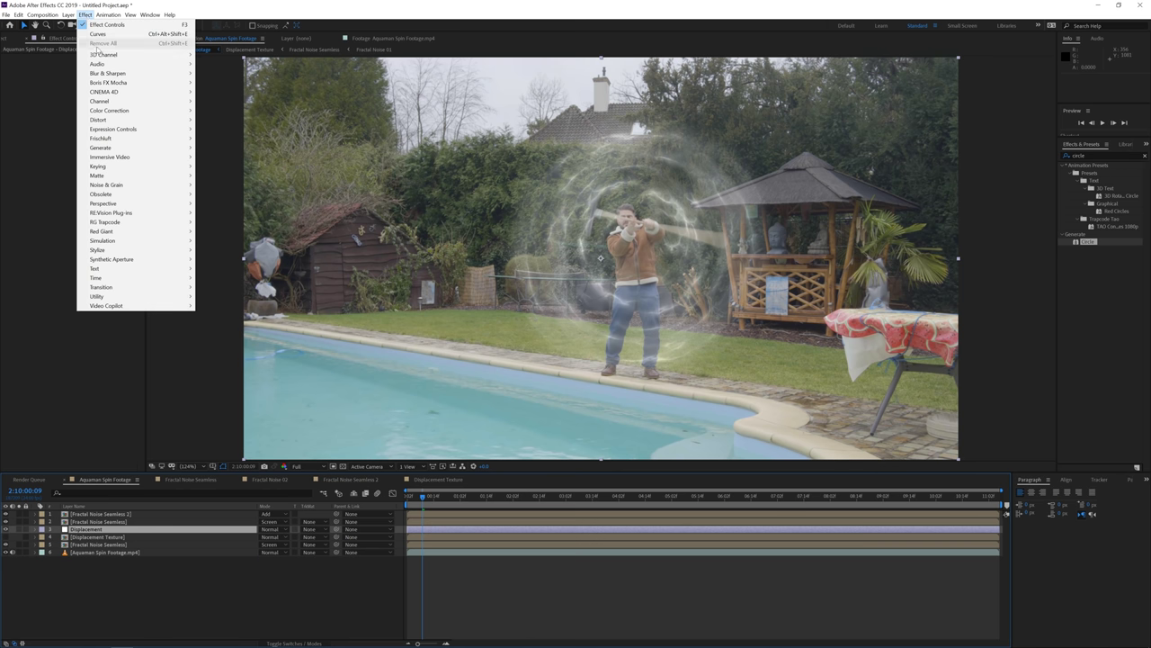
mouse_move(117, 122)
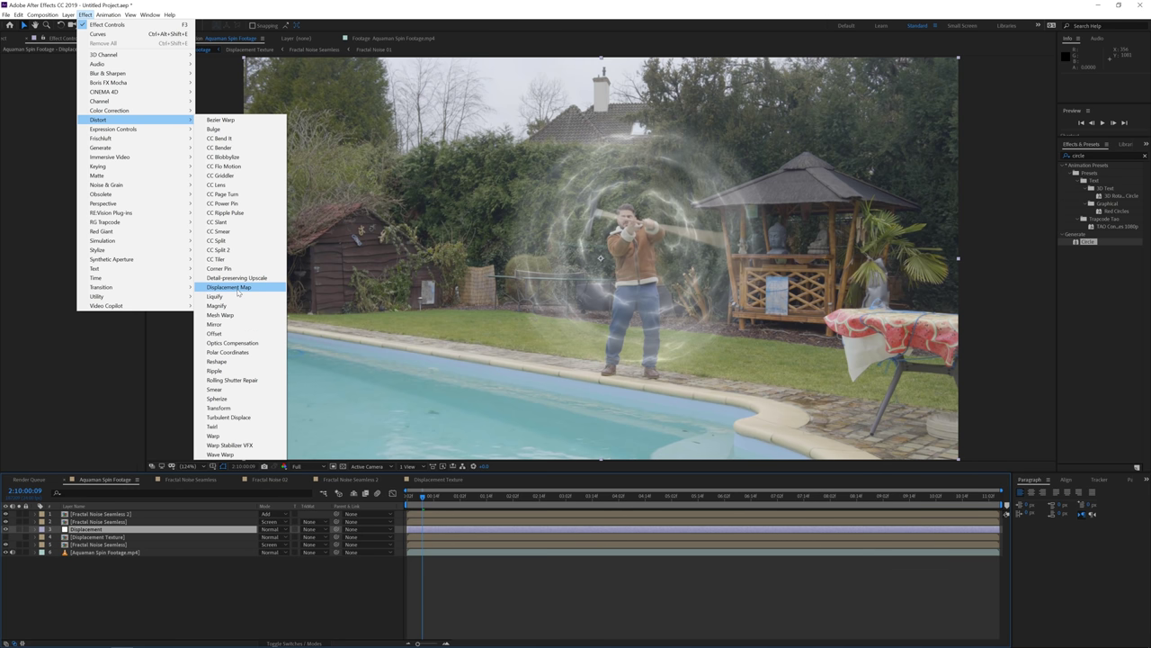
left_click(230, 287)
left_click(93, 65)
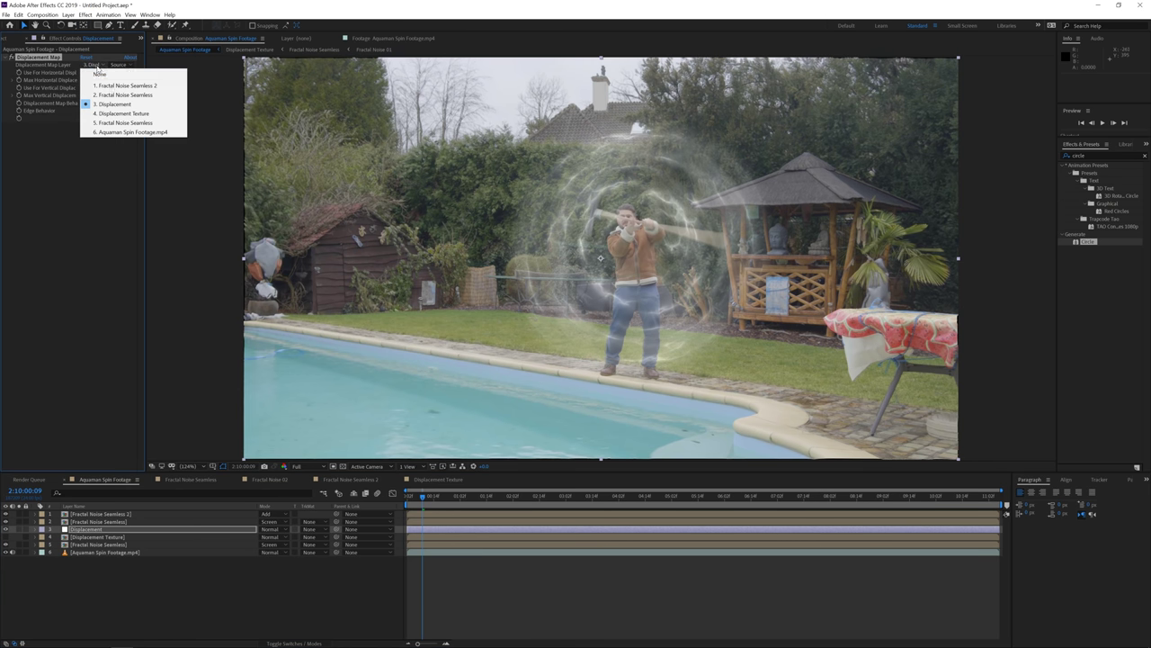
left_click(130, 114)
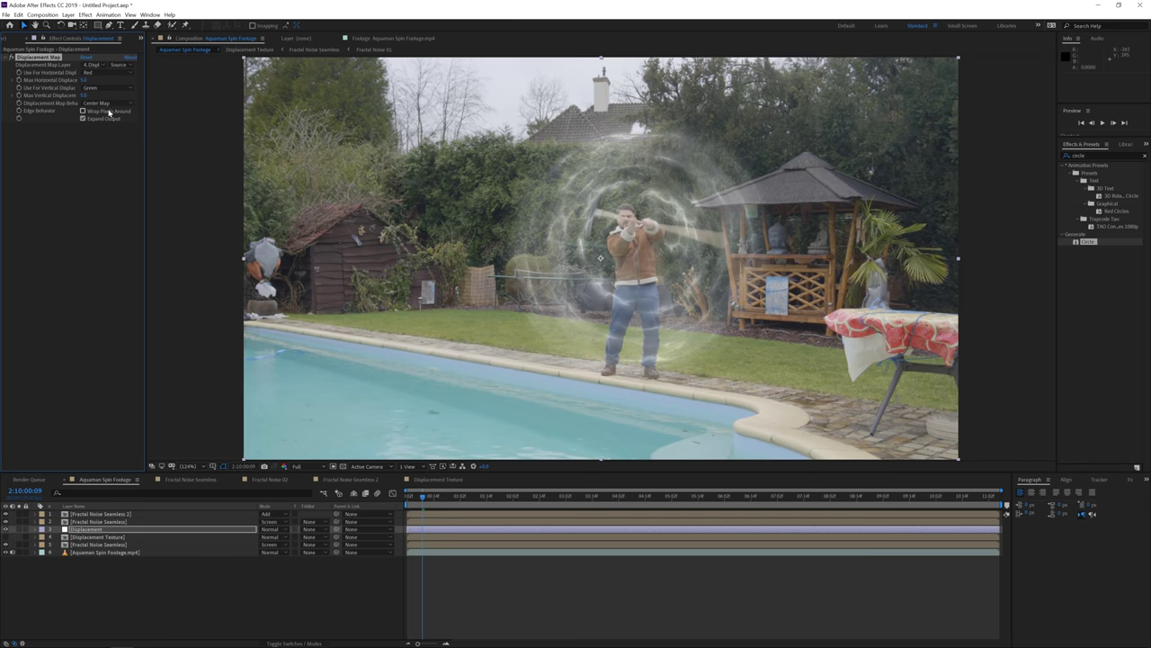
Set the Displacement Map's maximum horizontal displacement to 50 and strongly increase its maximum vertical displacement.
left_click(84, 80)
type("50")
key("Return")
left_click(84, 96)
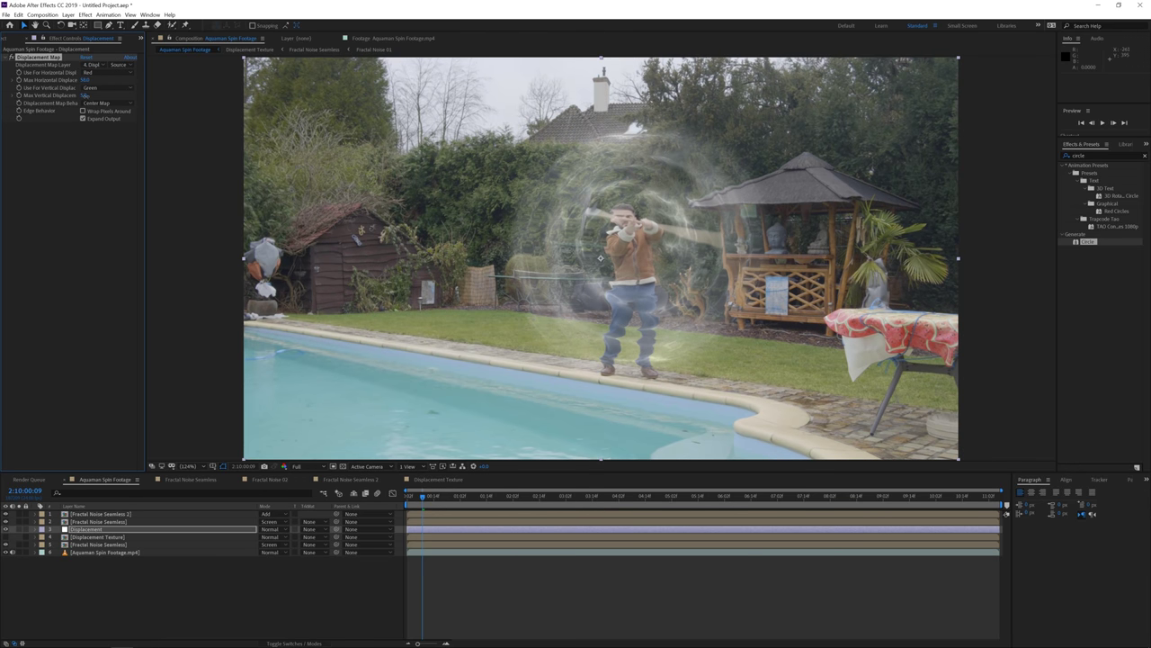
left_click_drag(80, 95, 83, 96)
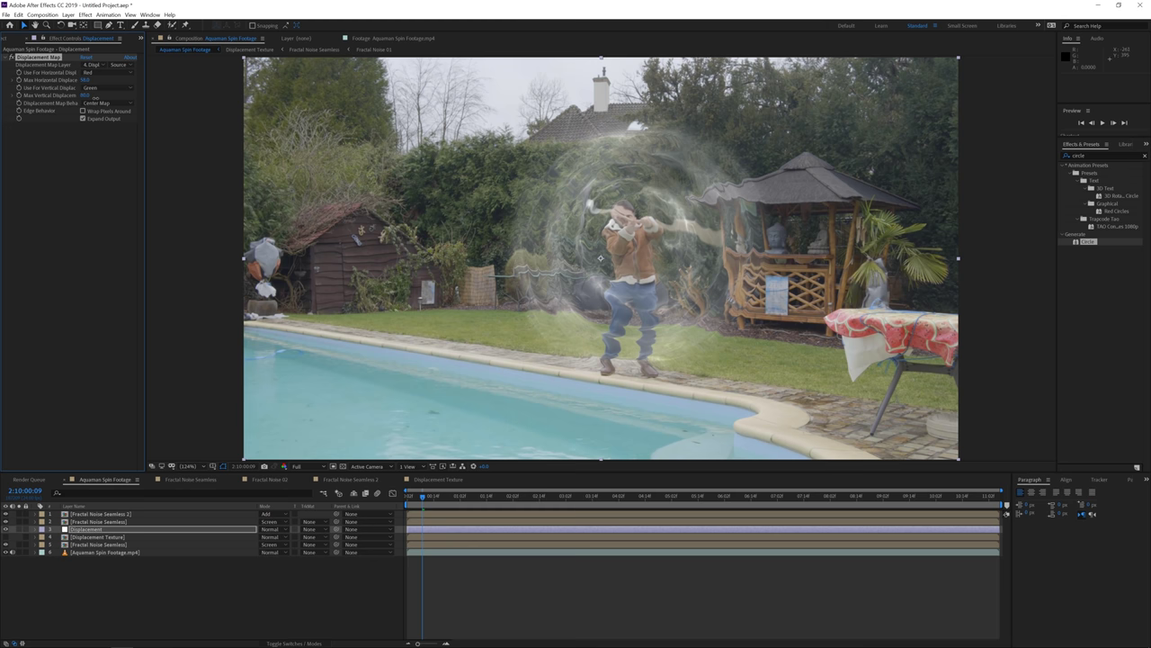
View the Displacement Texture composition, and compare the main composition with the Displacement layer hidden and shown.
double_click(105, 537)
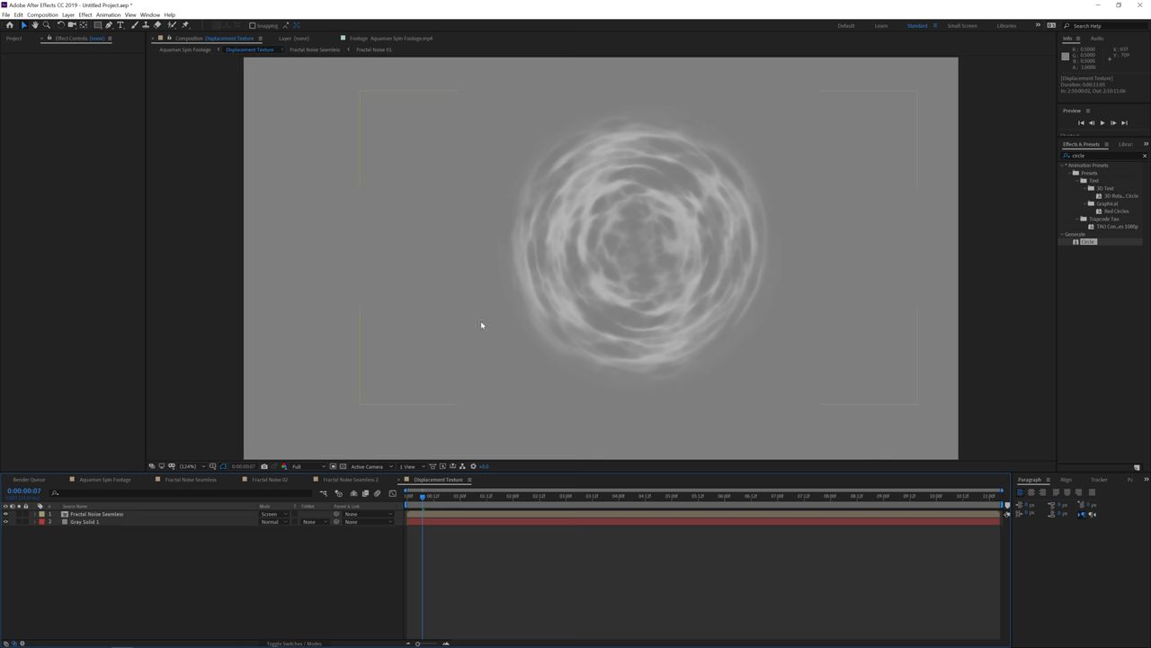
left_click(98, 481)
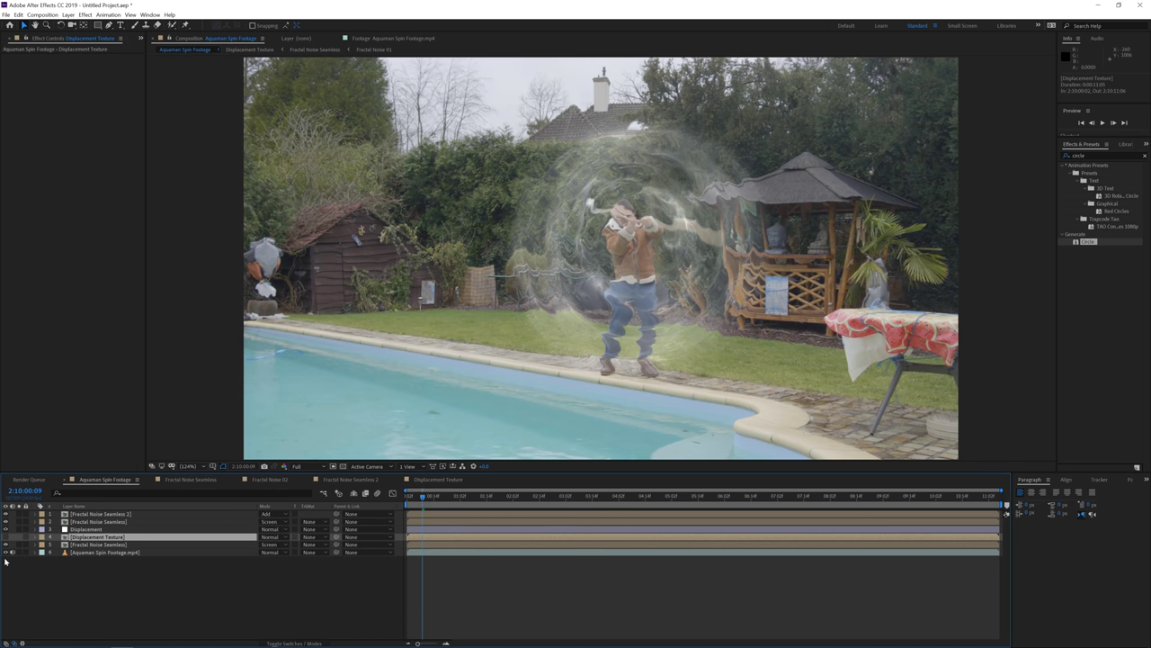
left_click(7, 529)
left_click(6, 529)
left_click(6, 528)
Move the Displacement layer to the top of the layer stack and preview the distorted spin.
left_click_drag(104, 531, 180, 509)
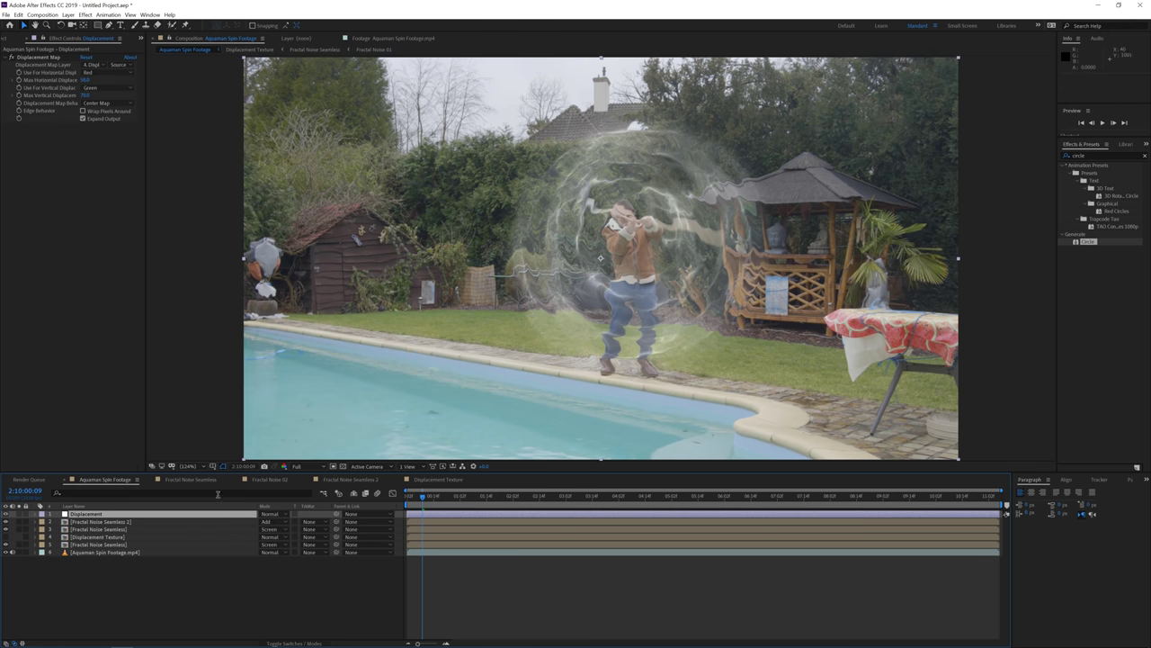
mouse_move(109, 518)
left_mouse_down()
mouse_move(95, 550)
mouse_move(110, 515)
left_mouse_up()
left_click(480, 497)
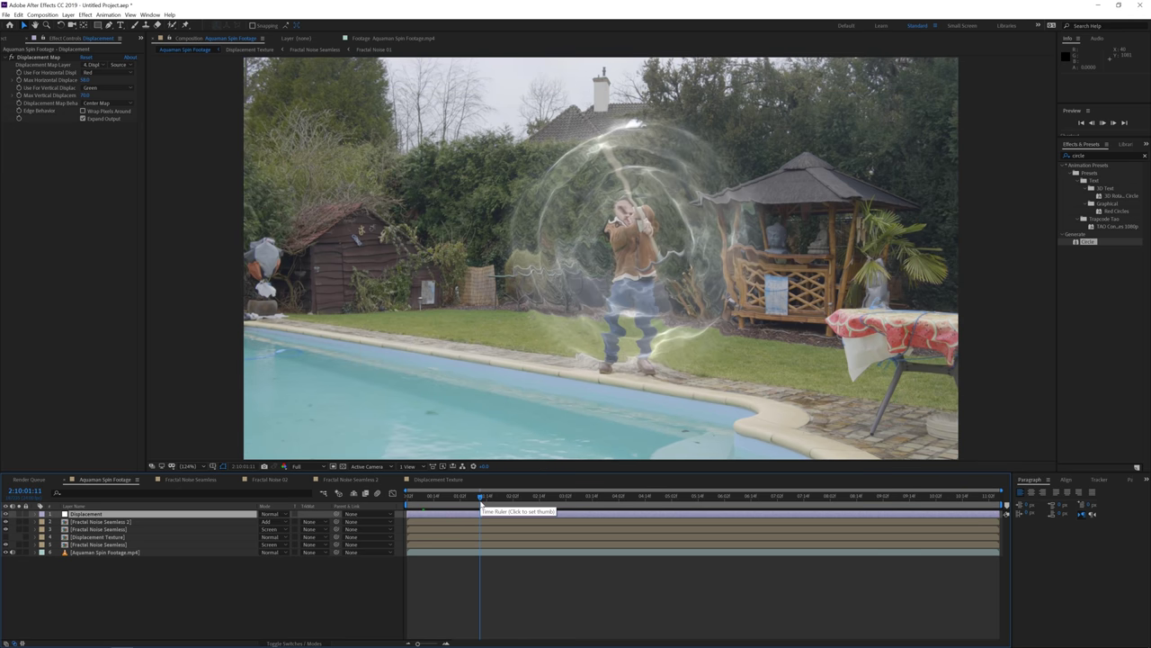
key("space")
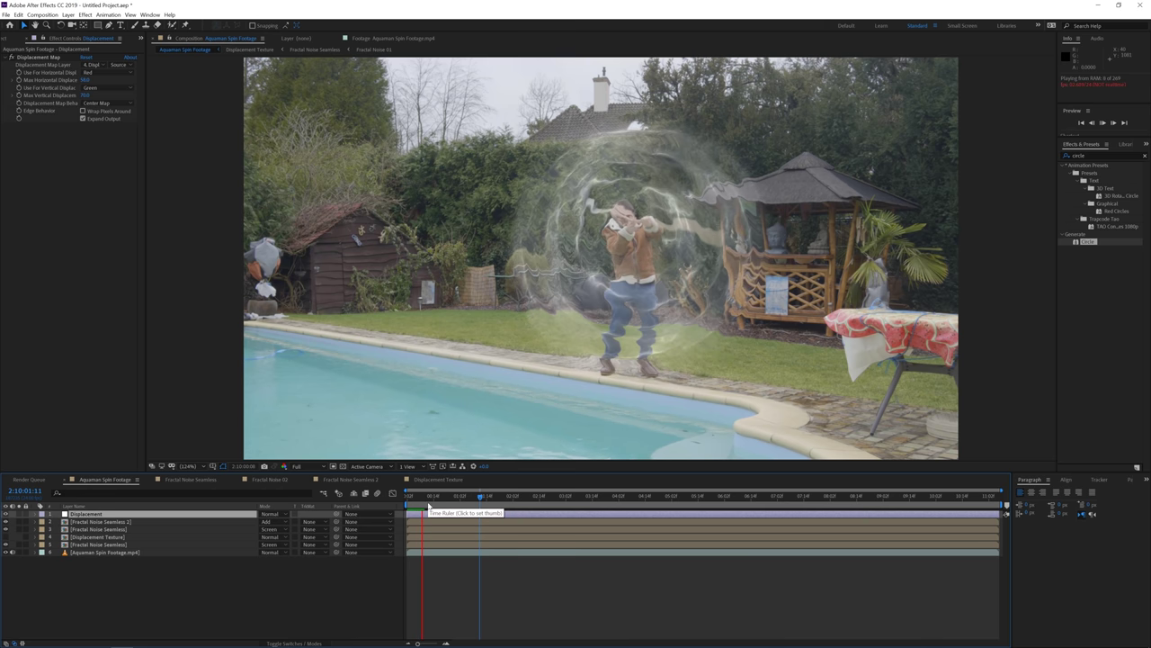
key("space")
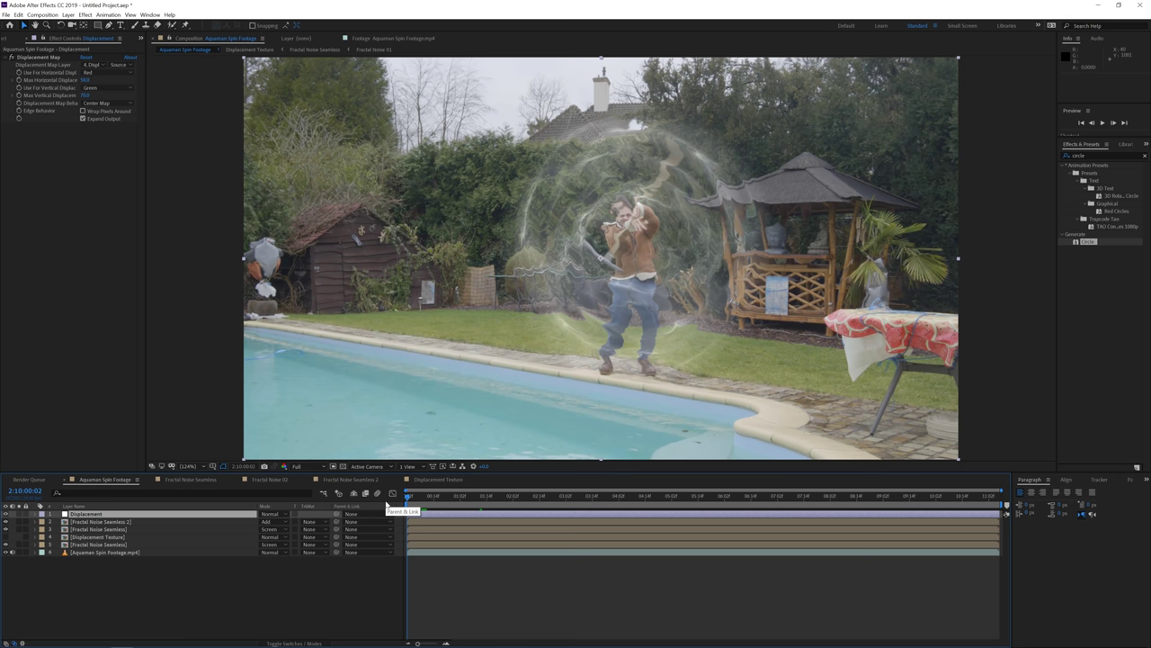
Add a solid named Particle Water Rotation to the Aquaman Spin Footage composition.
right_click(214, 577)
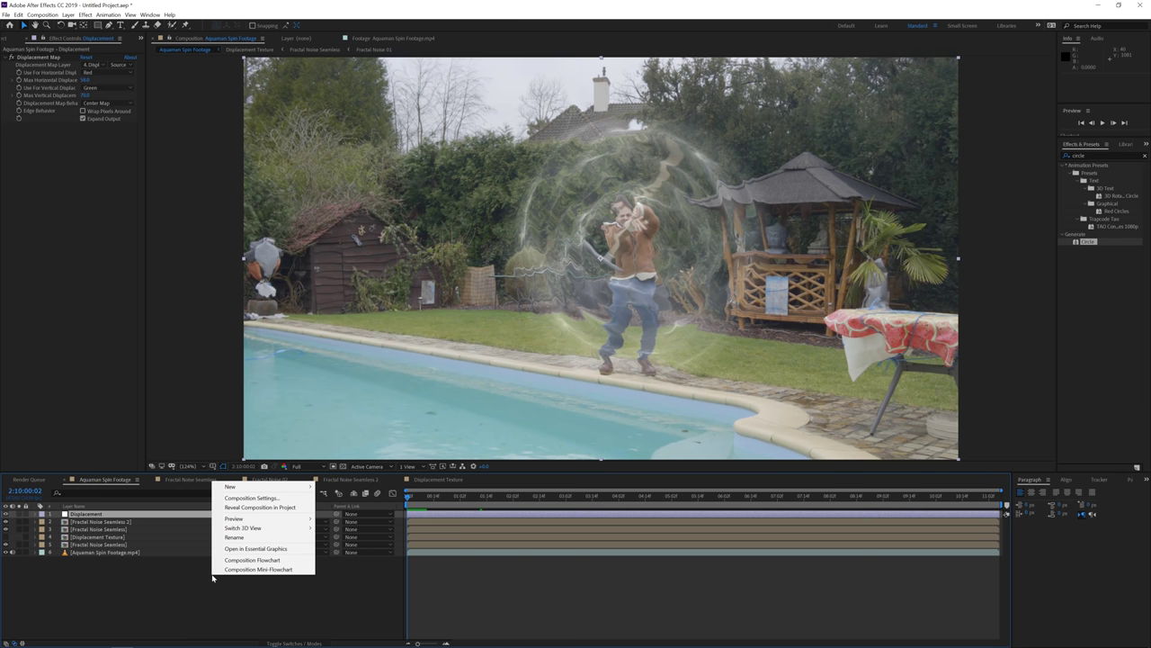
mouse_move(241, 488)
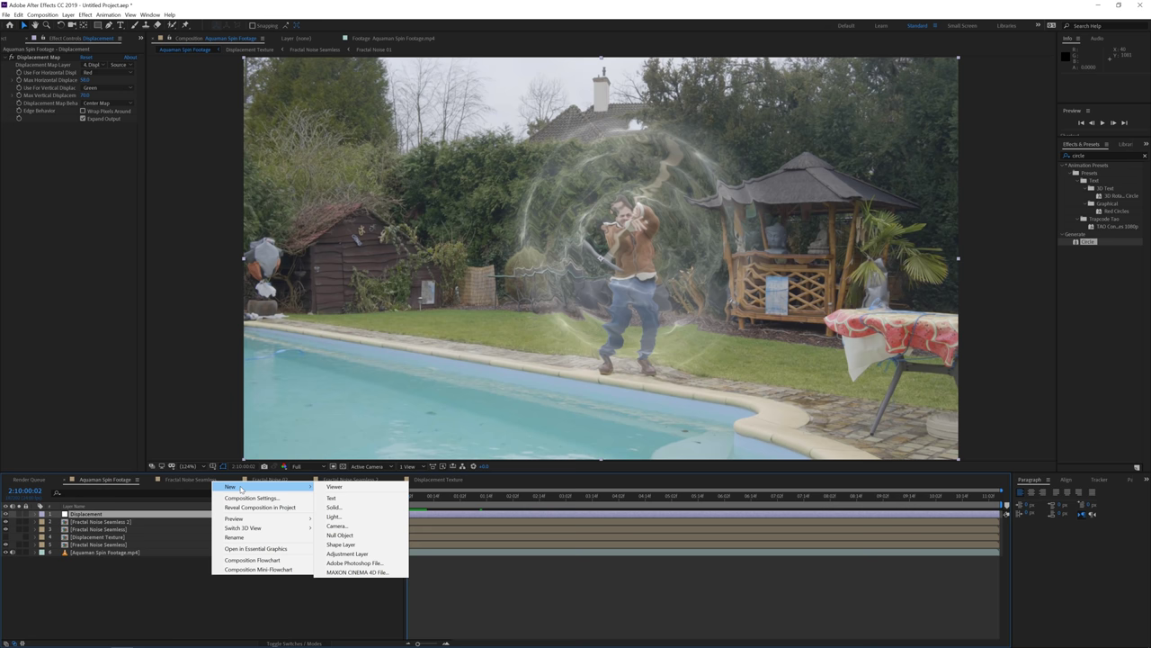
left_click(333, 507)
type("Pa")
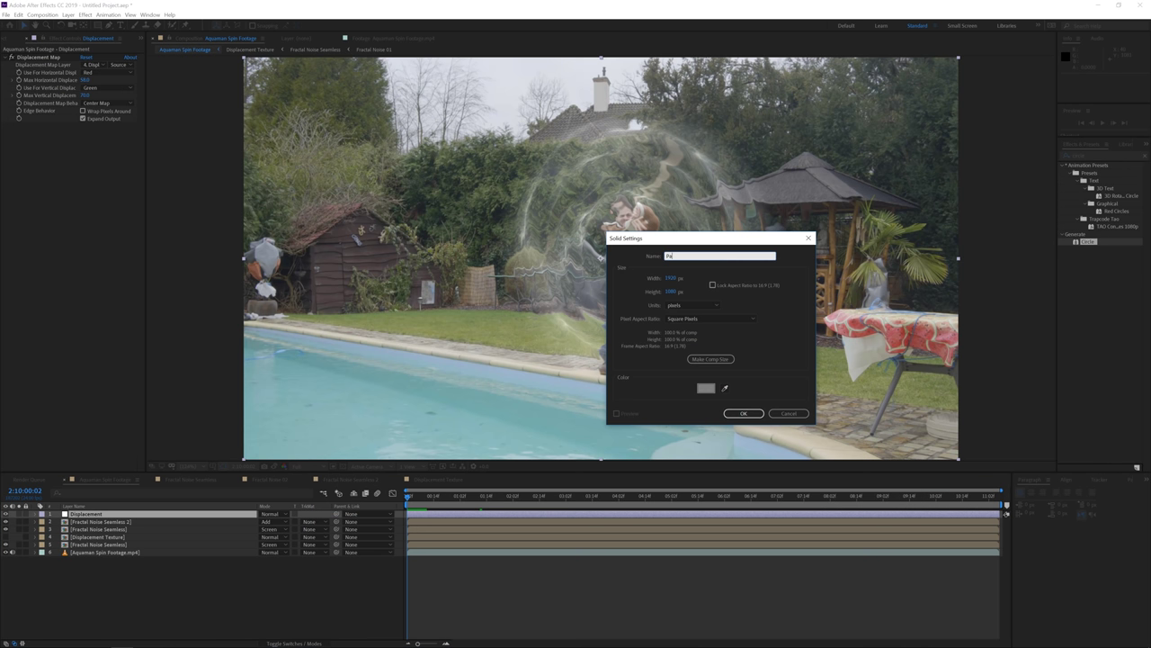
type("rticle Water Rotation")
left_click(744, 413)
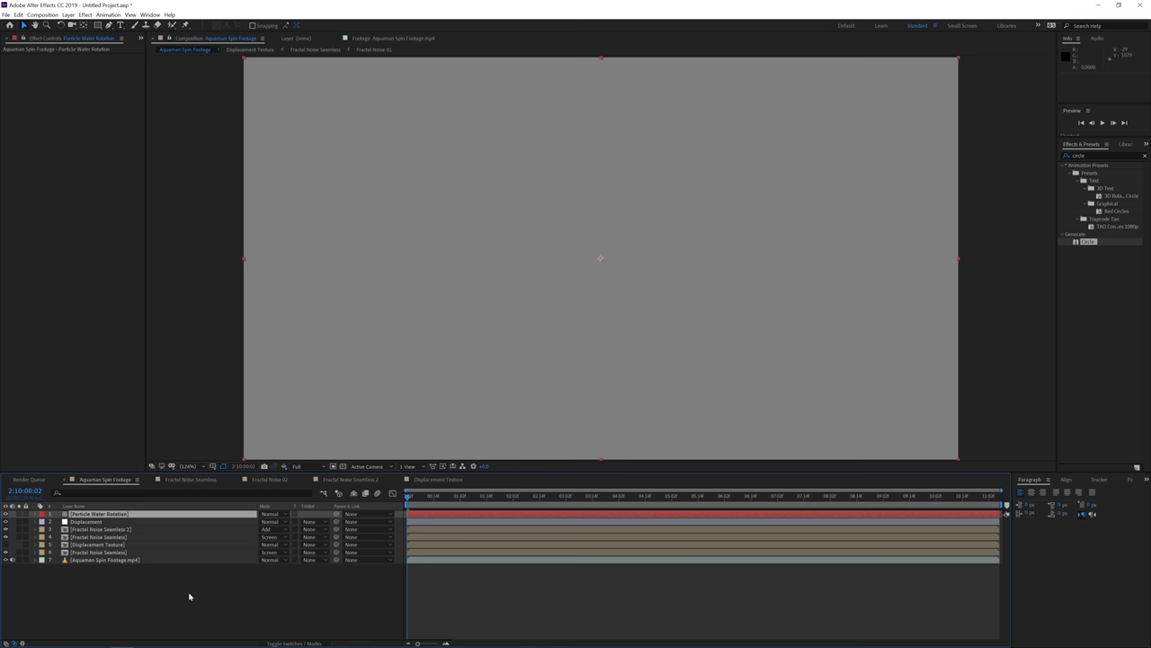
Add a null object above the Particle Water Rotation solid.
right_click(189, 597)
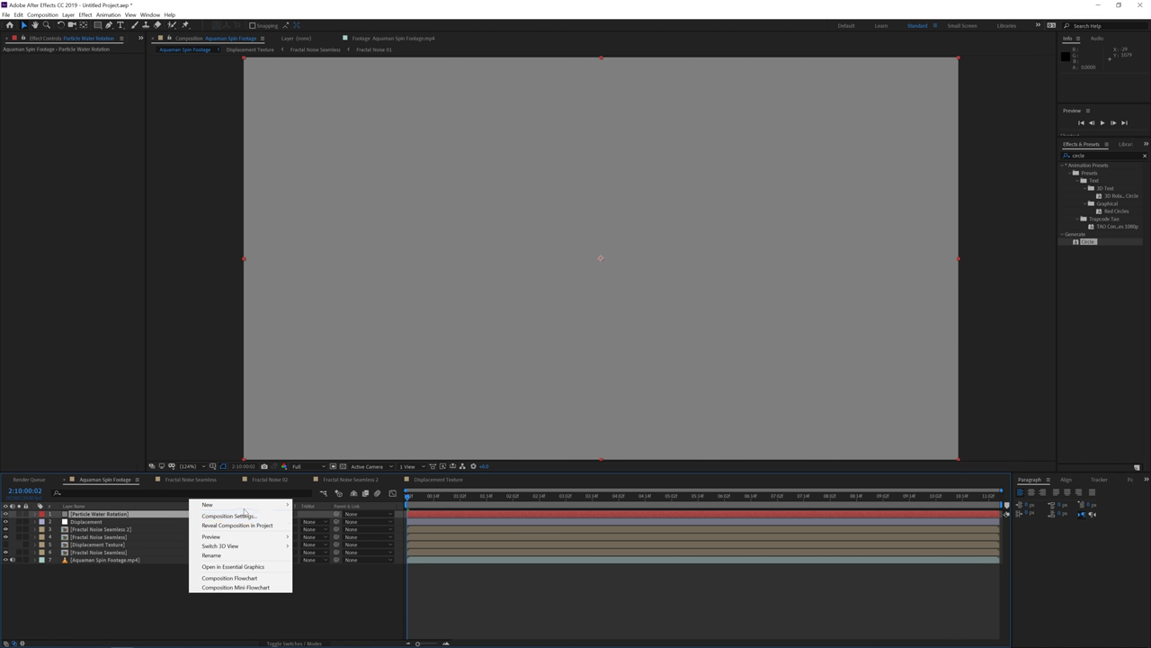
mouse_move(246, 505)
left_click(313, 556)
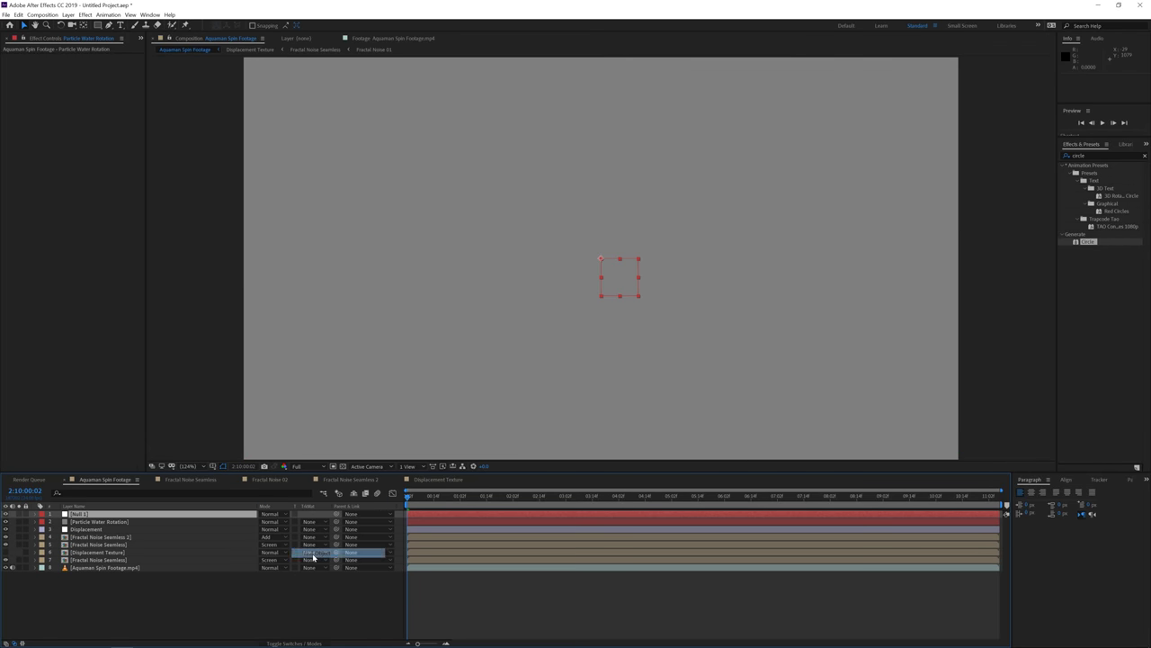
Add a point light named Emitter to the composition.
right_click(220, 495)
mouse_move(258, 502)
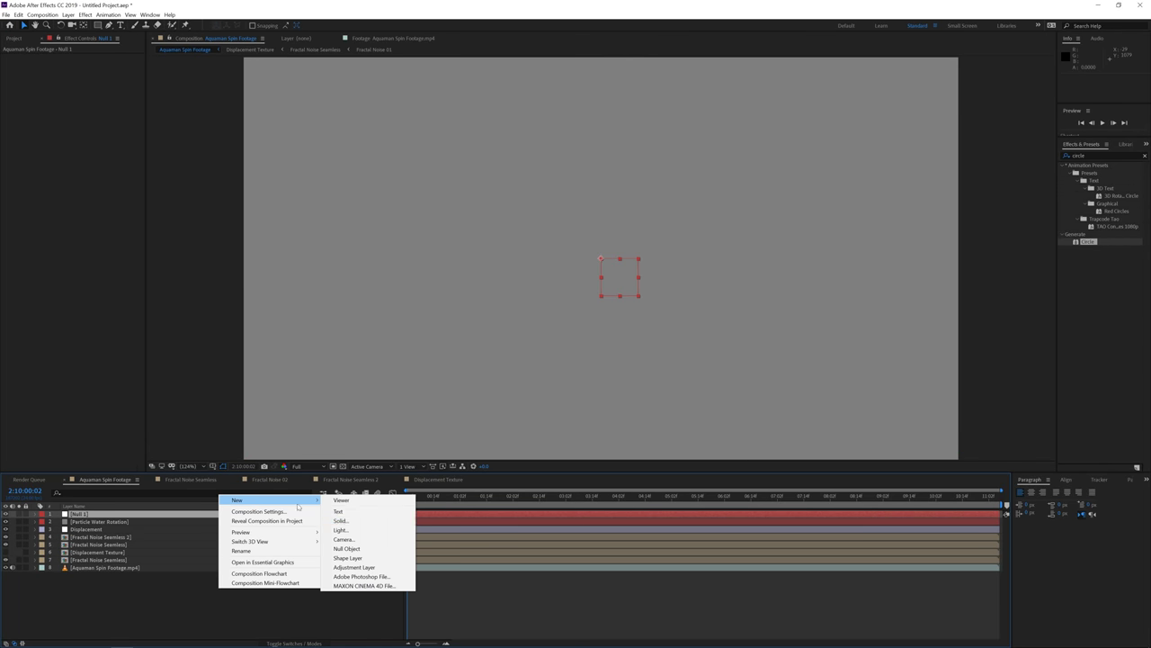
left_click(351, 532)
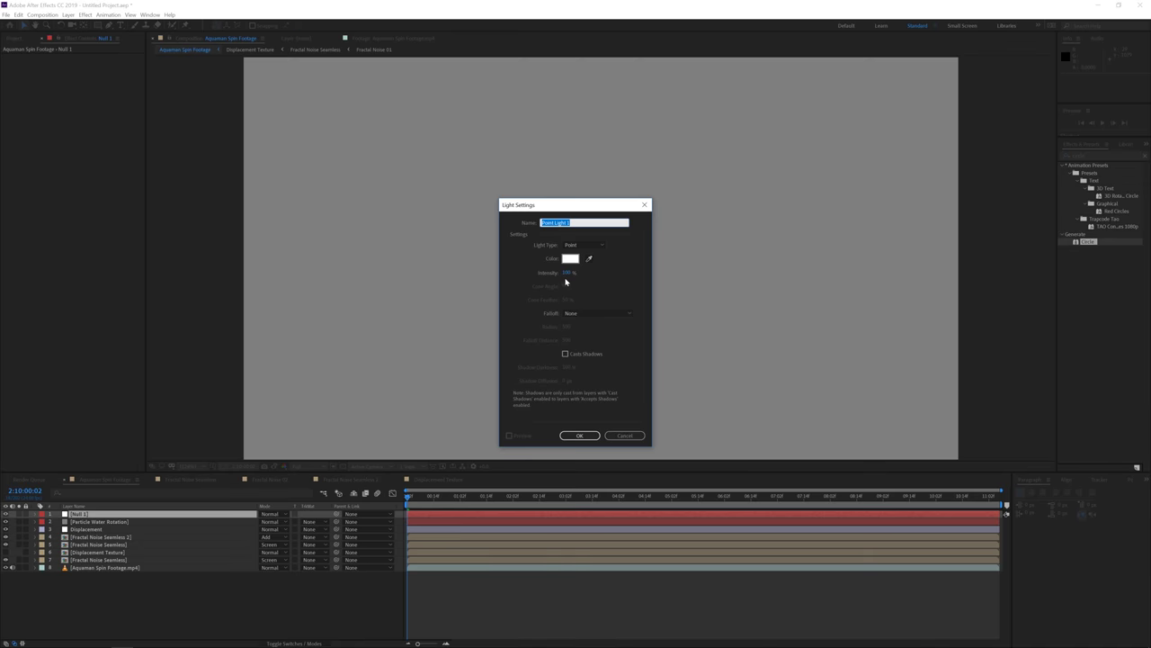
type("Emitter")
left_click(571, 437)
left_click(501, 149)
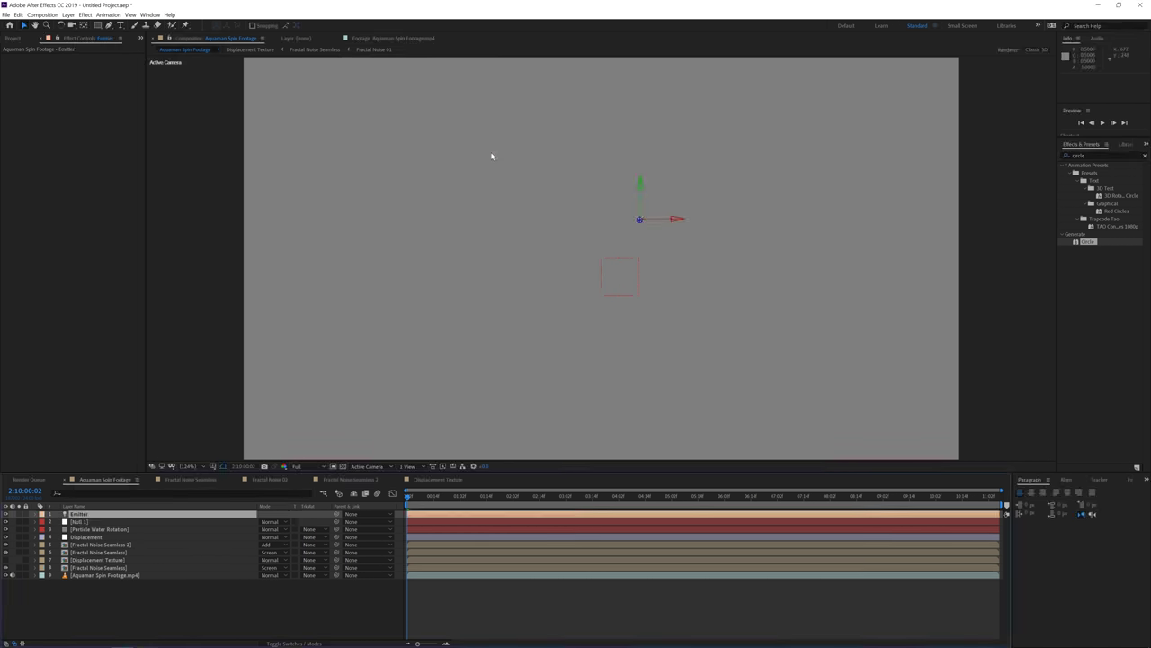
Make the Null 1 layer 3D and reveal its Position property.
left_click(113, 522)
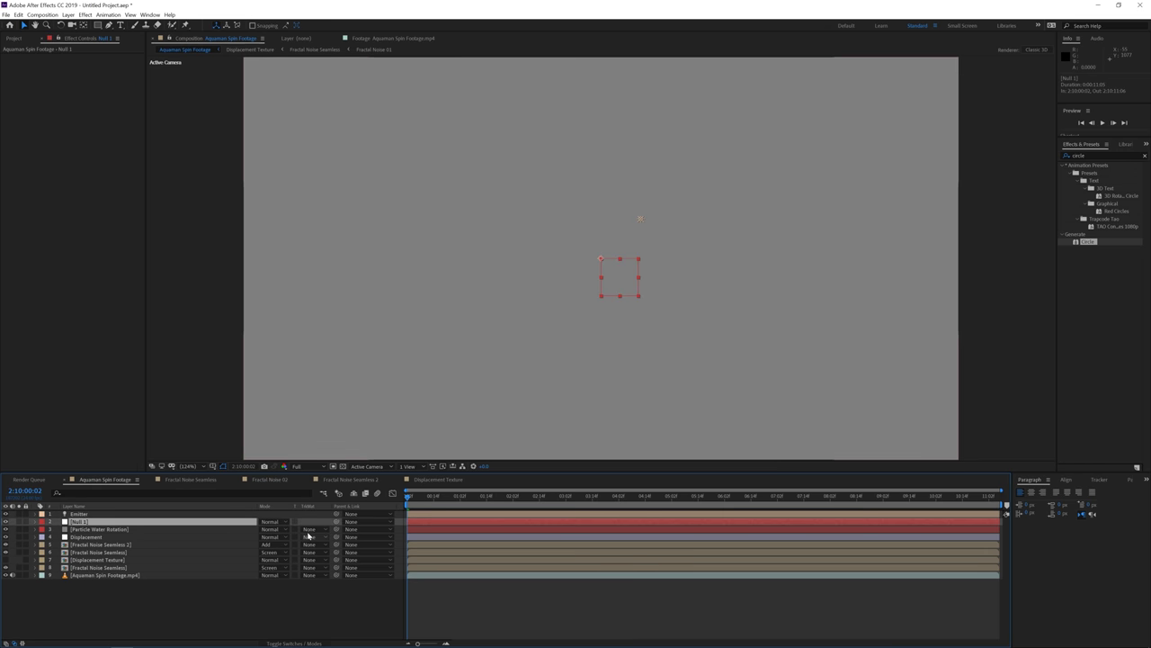
left_click(291, 644)
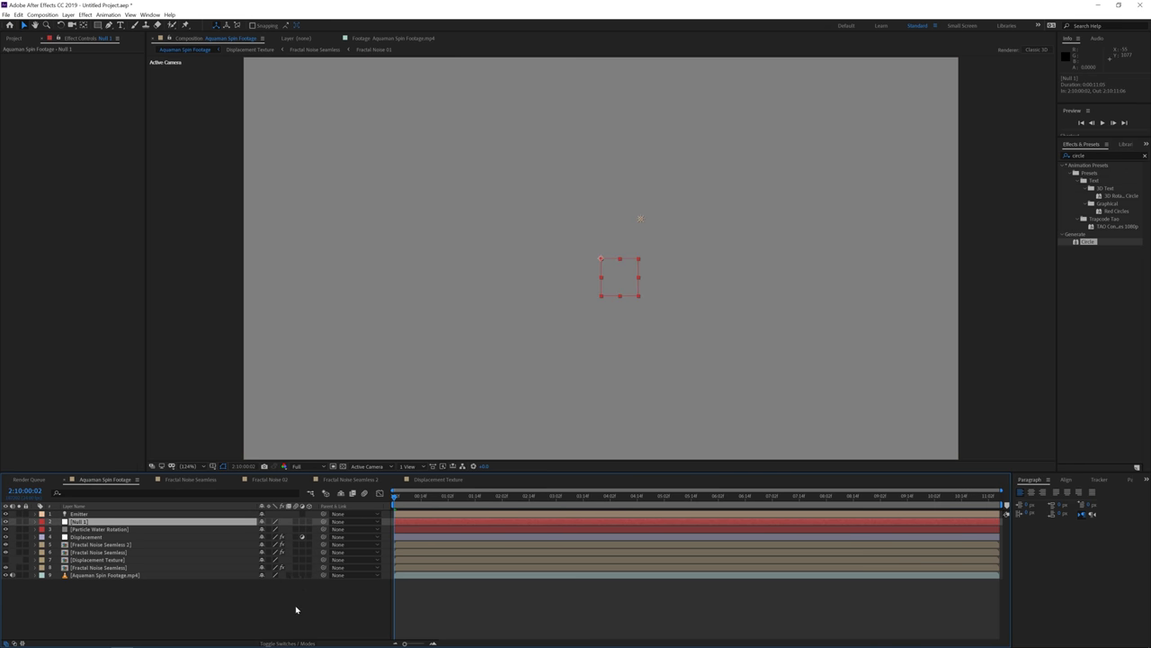
left_click(309, 522)
key("p")
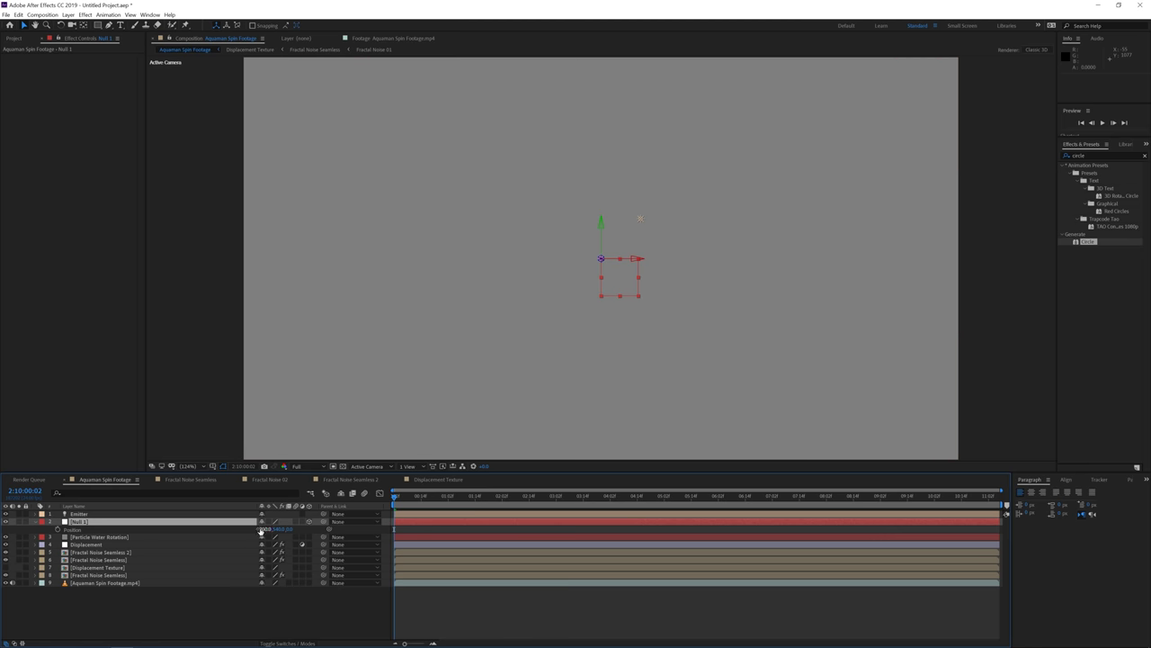
Copy Null 1's position onto the Emitter light and parent Emitter to Null 1.
left_click(119, 513)
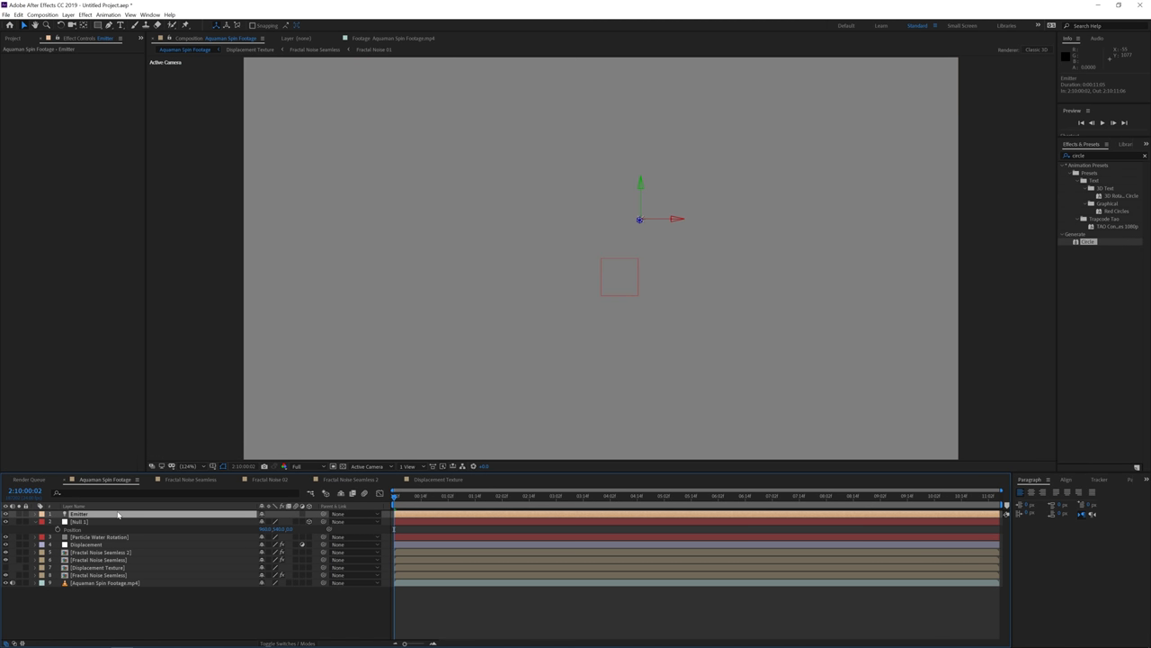
key("p")
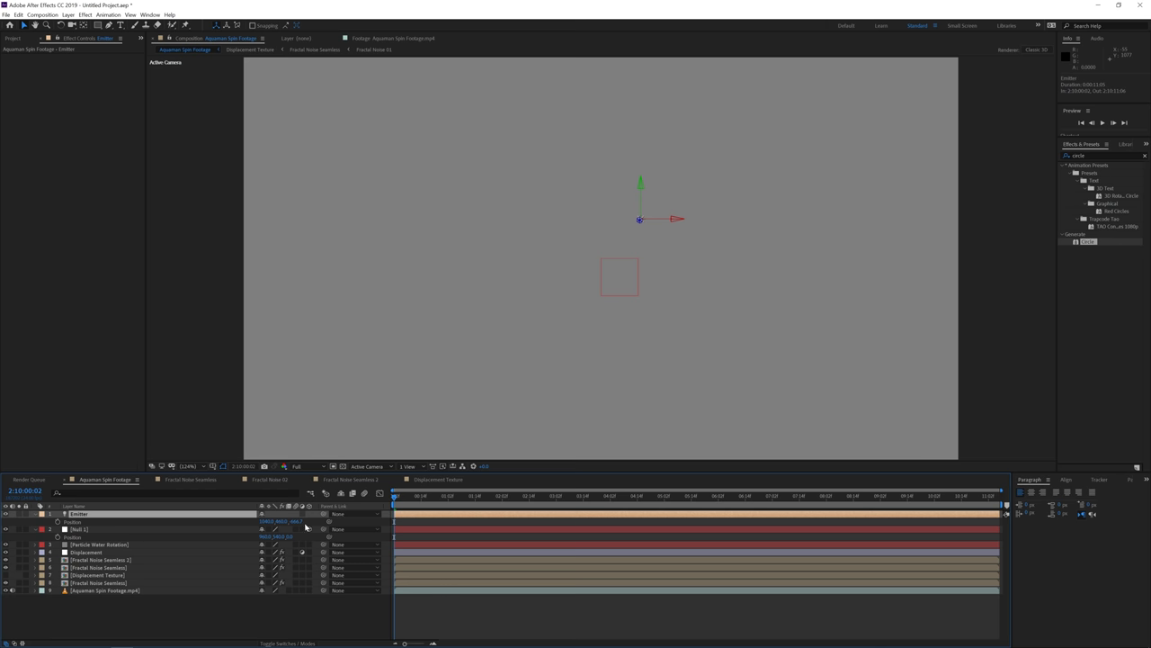
left_click(167, 530)
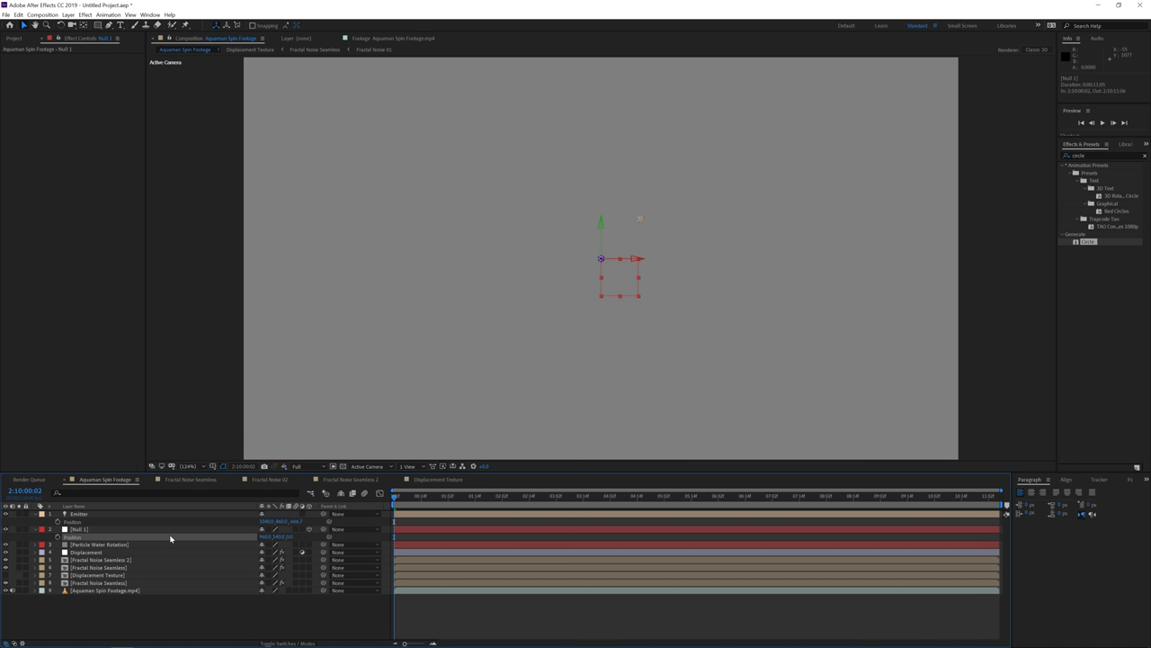
left_click(89, 523)
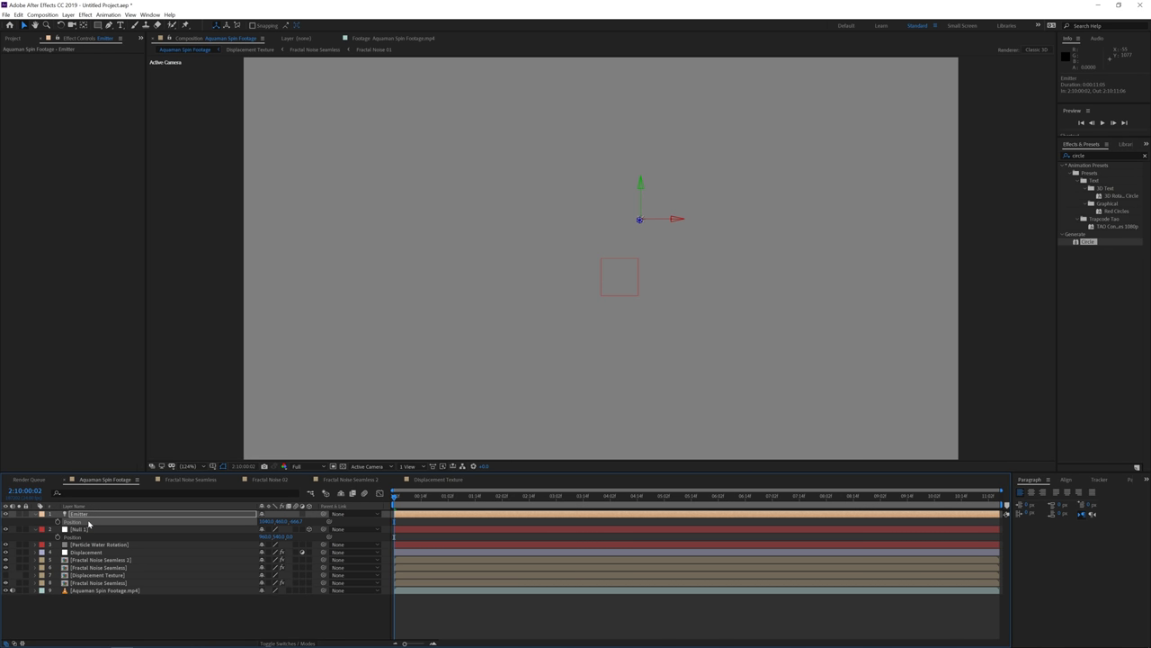
key("ctrl+v")
left_click_drag(323, 513, 90, 531)
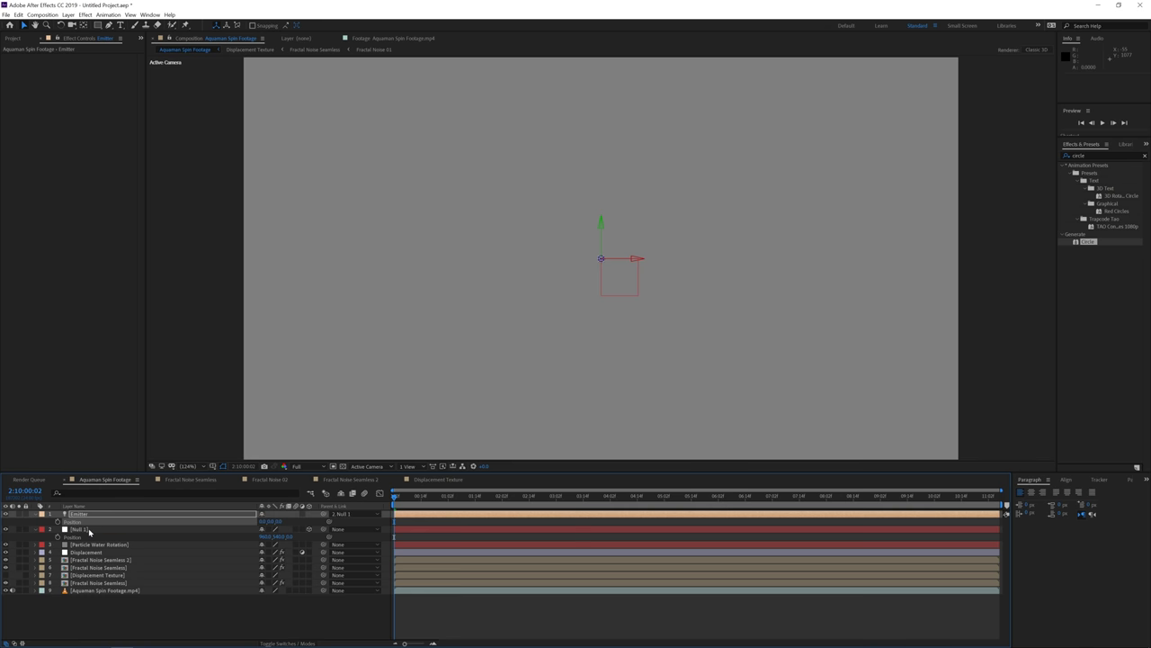
left_click(89, 532)
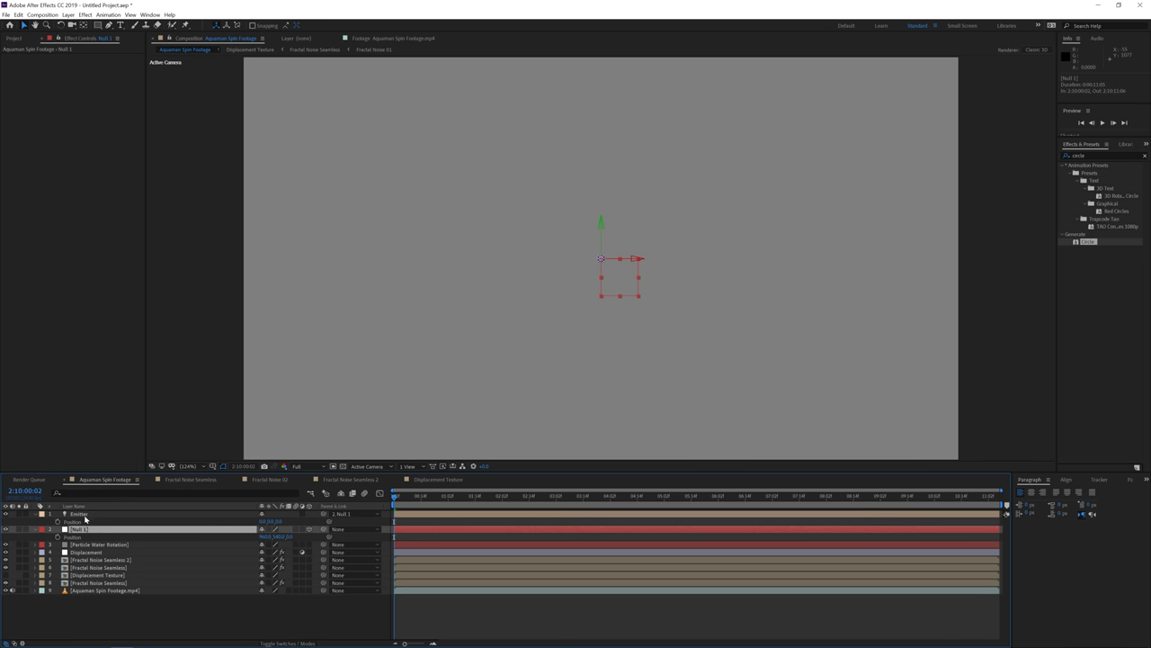
left_click(84, 516)
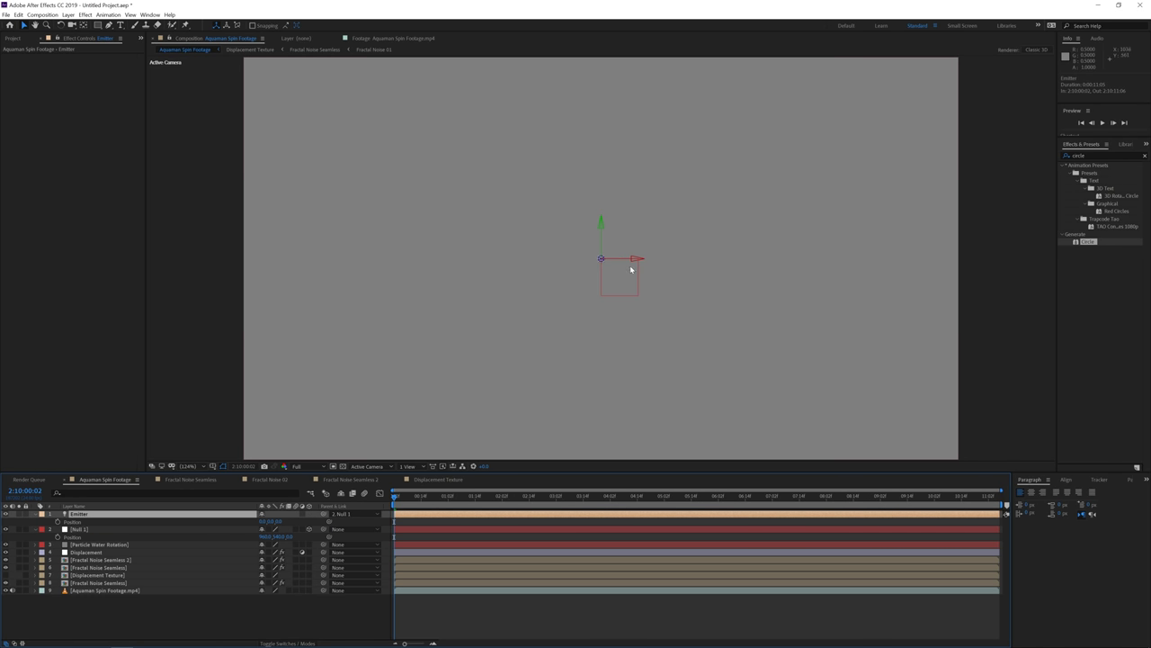
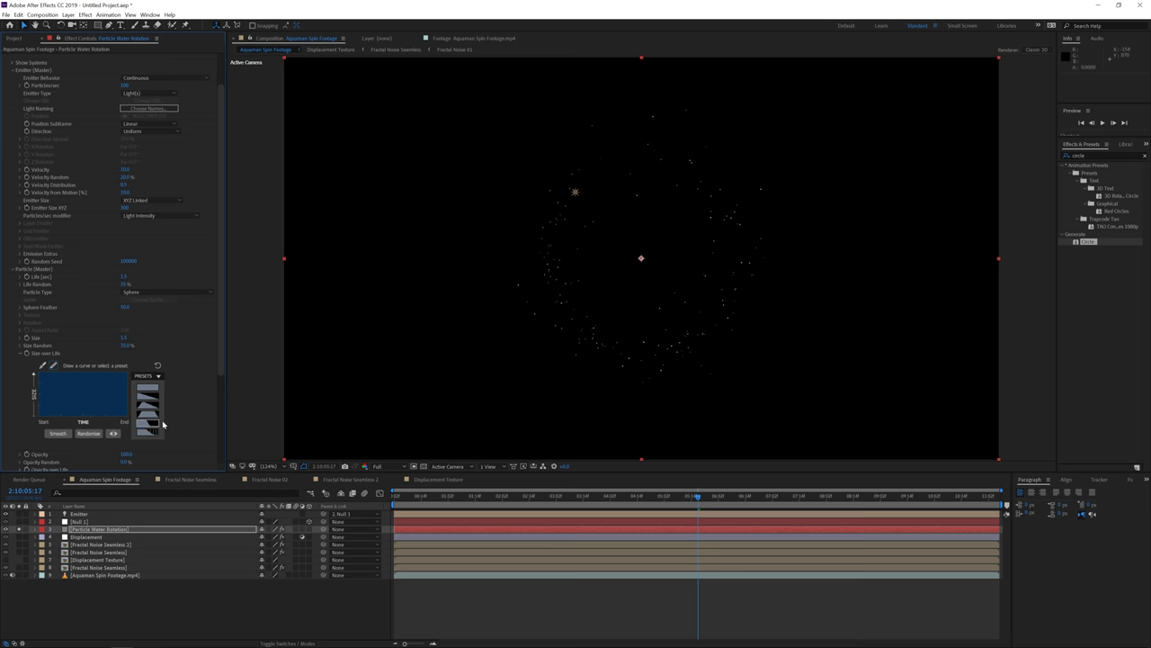
Apply the Size over Life preset that grows in and shrinks out, and set the particle Blend Mode to Add.
left_click(156, 417)
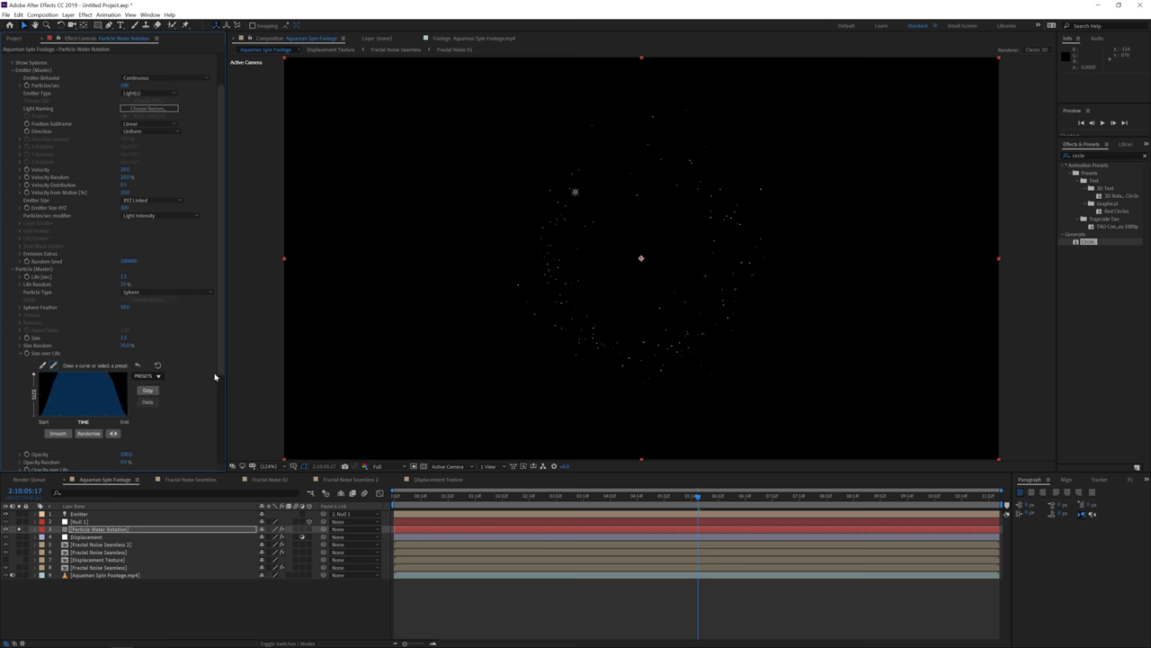
left_click_drag(224, 366, 391, 384)
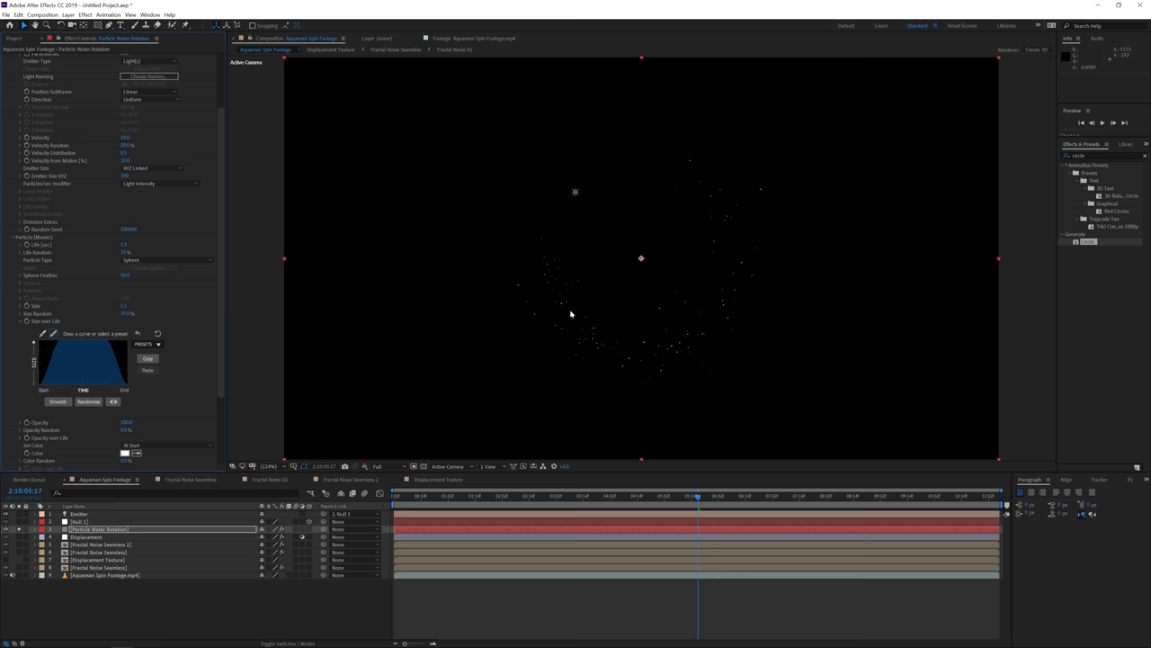
scroll(213, 360, "down", 2)
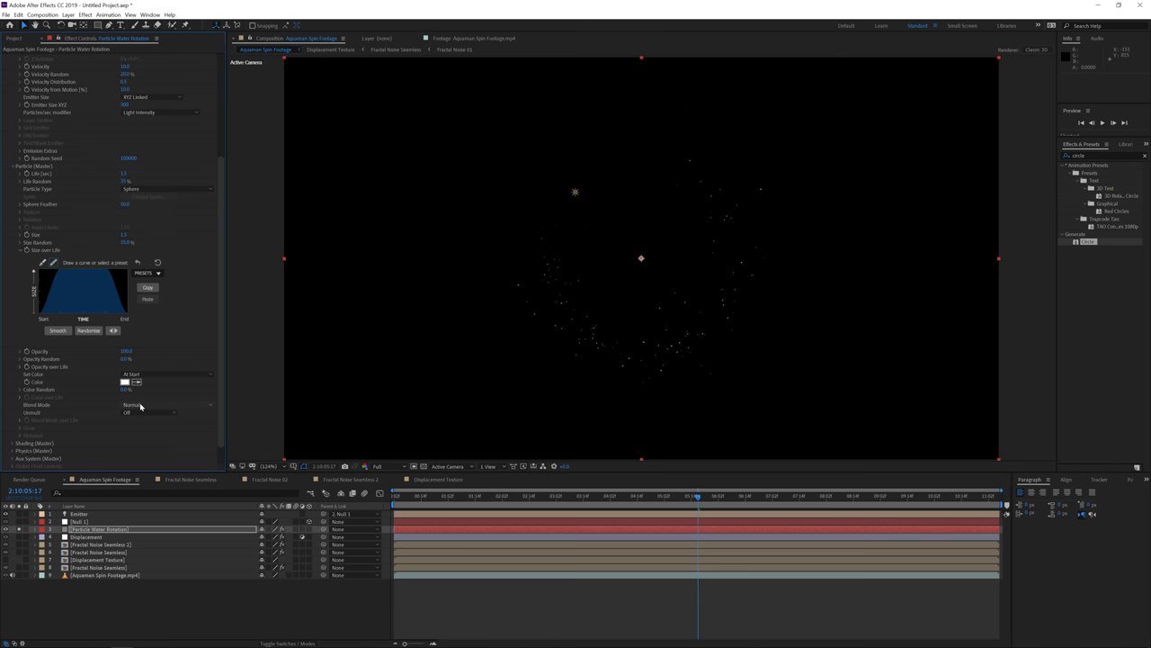
left_click(144, 406)
left_click(145, 423)
Set Gravity to 50 in Particular's Physics settings.
scroll(60, 387, "down", 1)
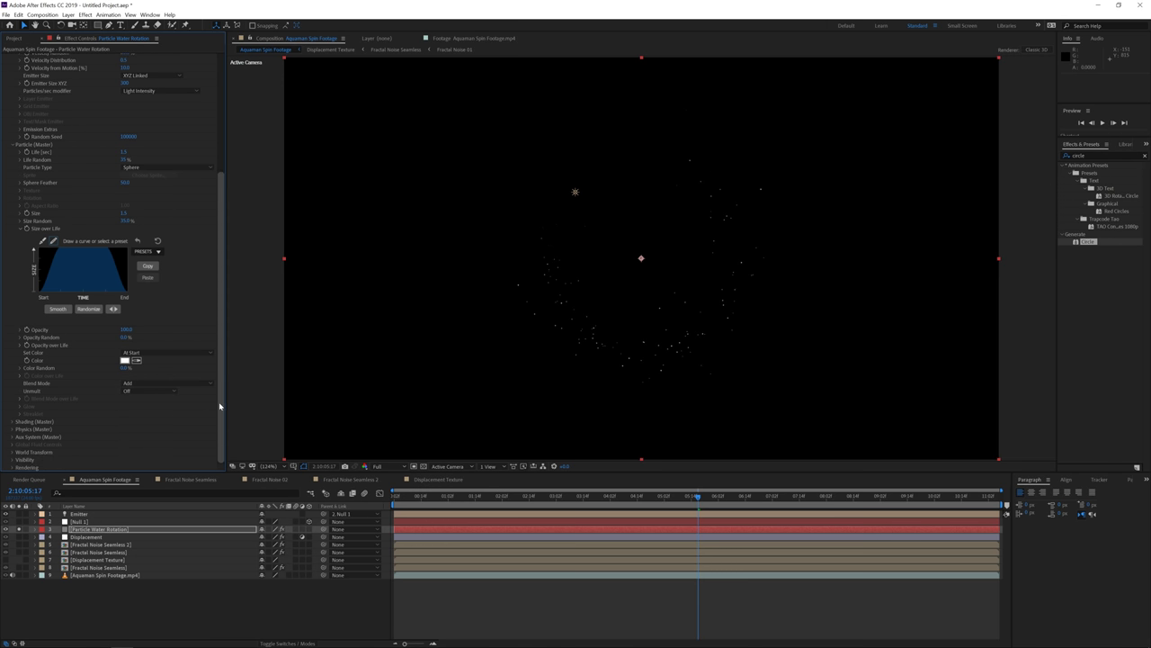
left_click(13, 429)
scroll(32, 419, "down", 2)
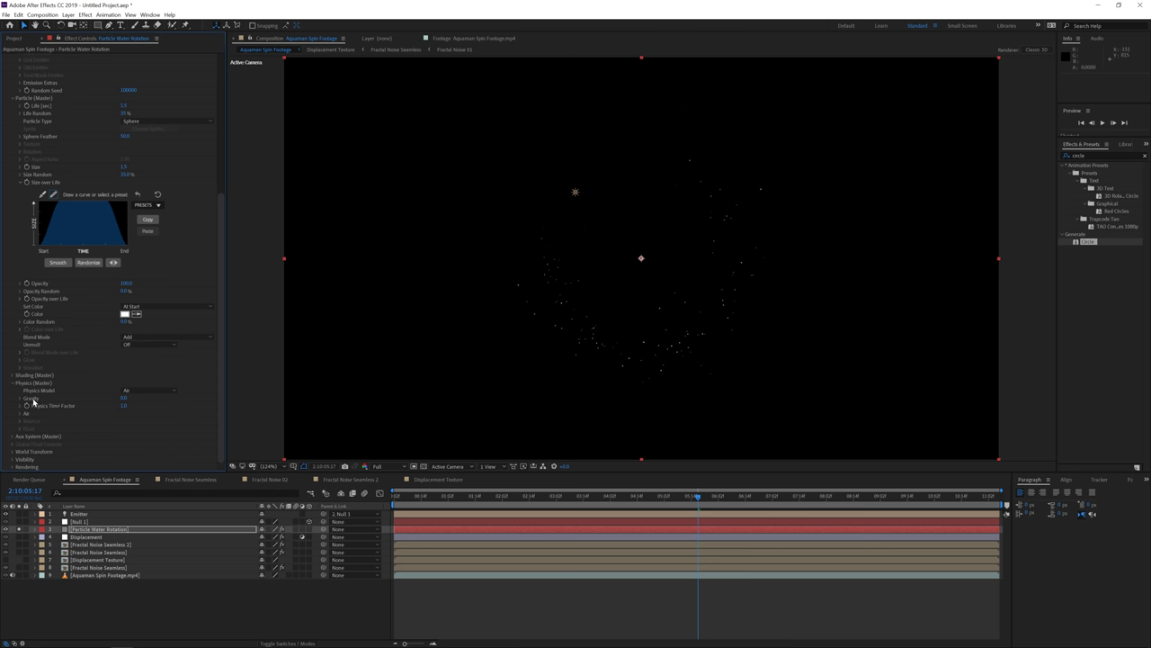
left_click(128, 401)
type("50")
key("Return")
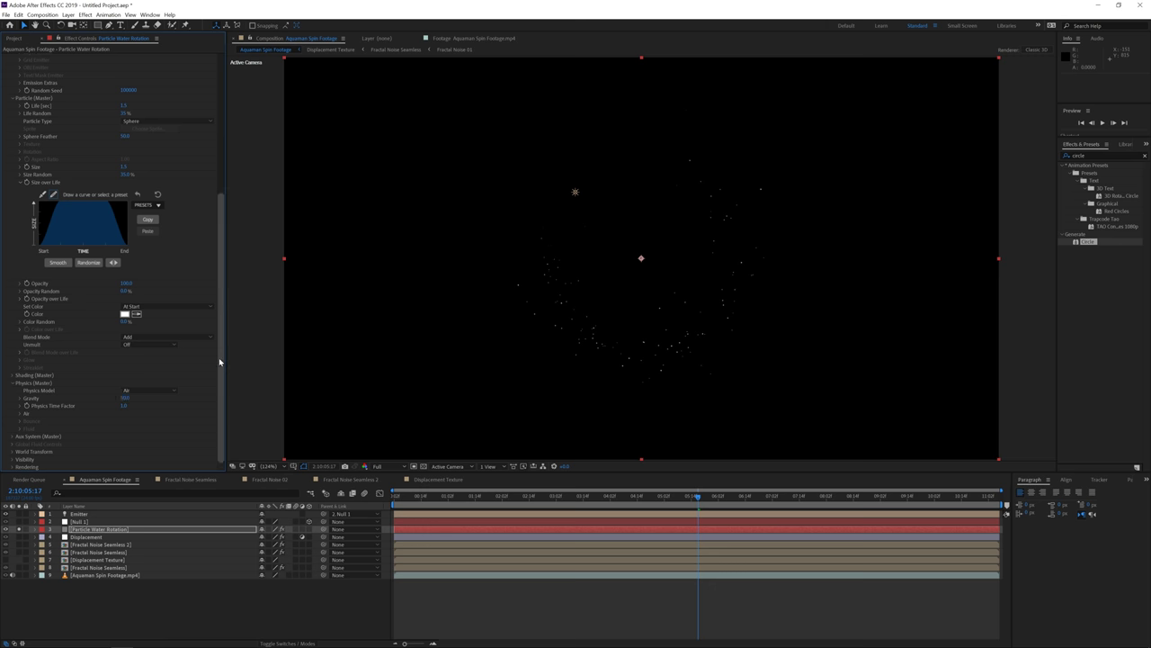
Set the Air physics Turbulence Field's Affect Position to 100 and its Scale to 5.
left_click(17, 415)
left_click(21, 414)
scroll(25, 418, "down", 2)
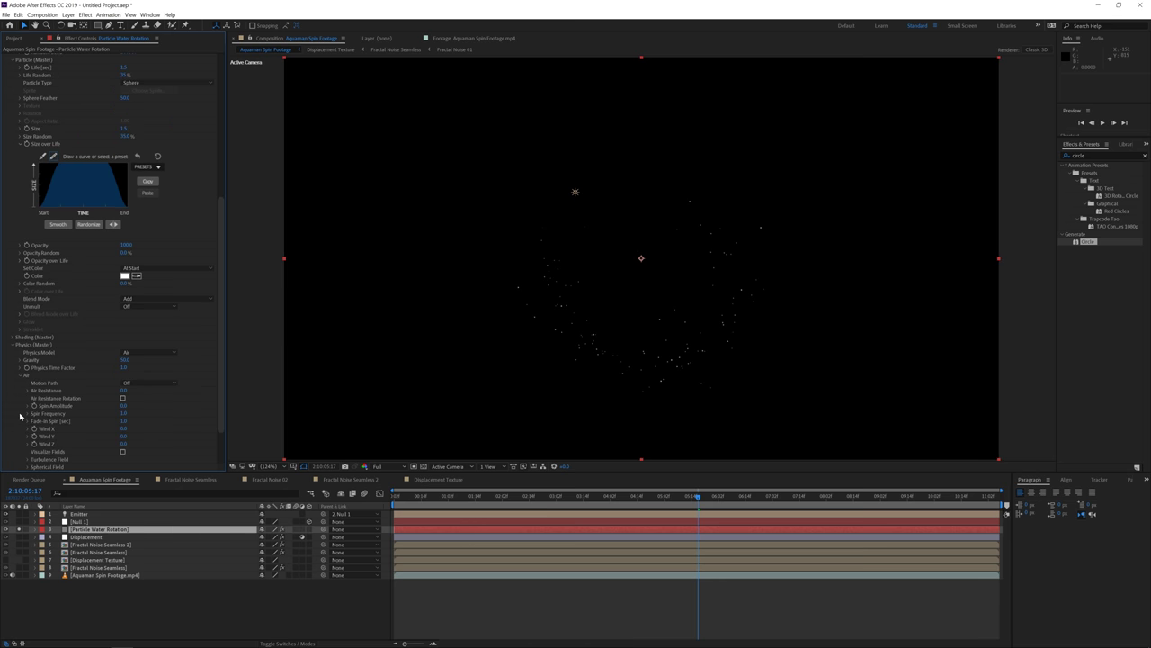
scroll(28, 420, "down", 2)
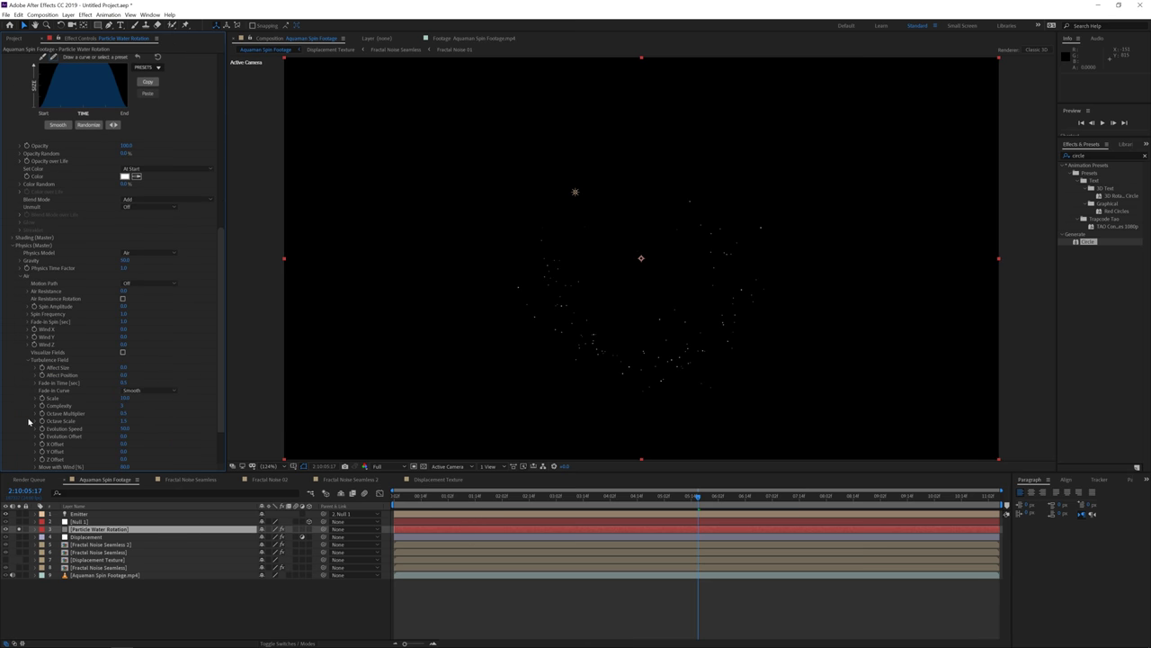
left_click(123, 354)
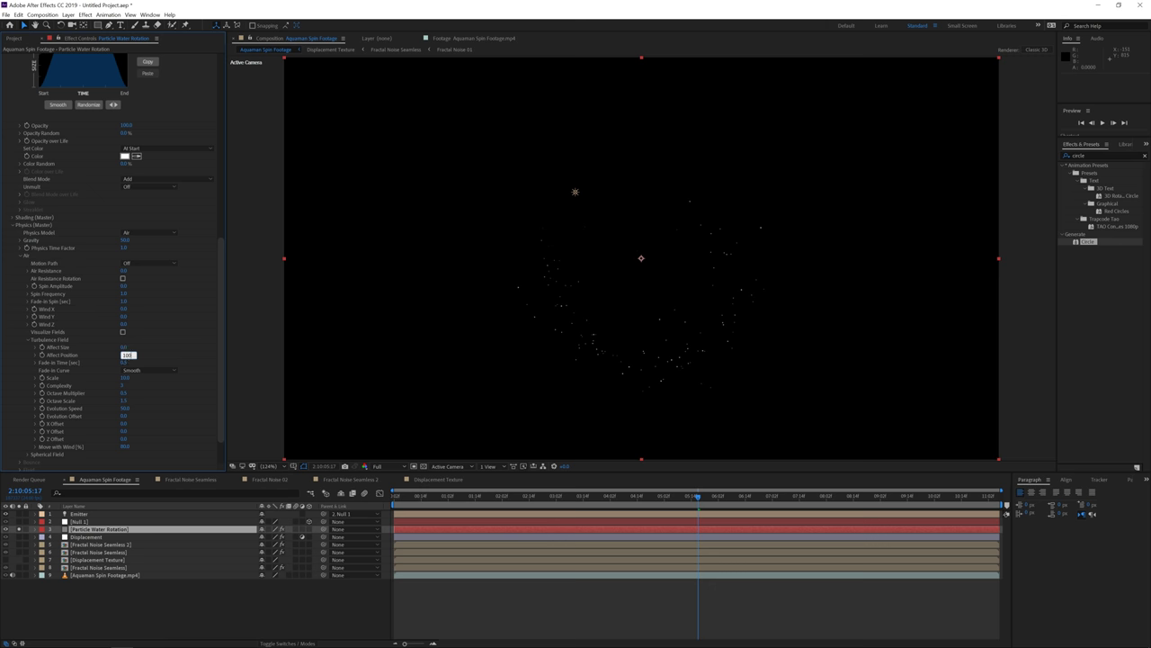
key("Return")
left_click(123, 378)
type("2")
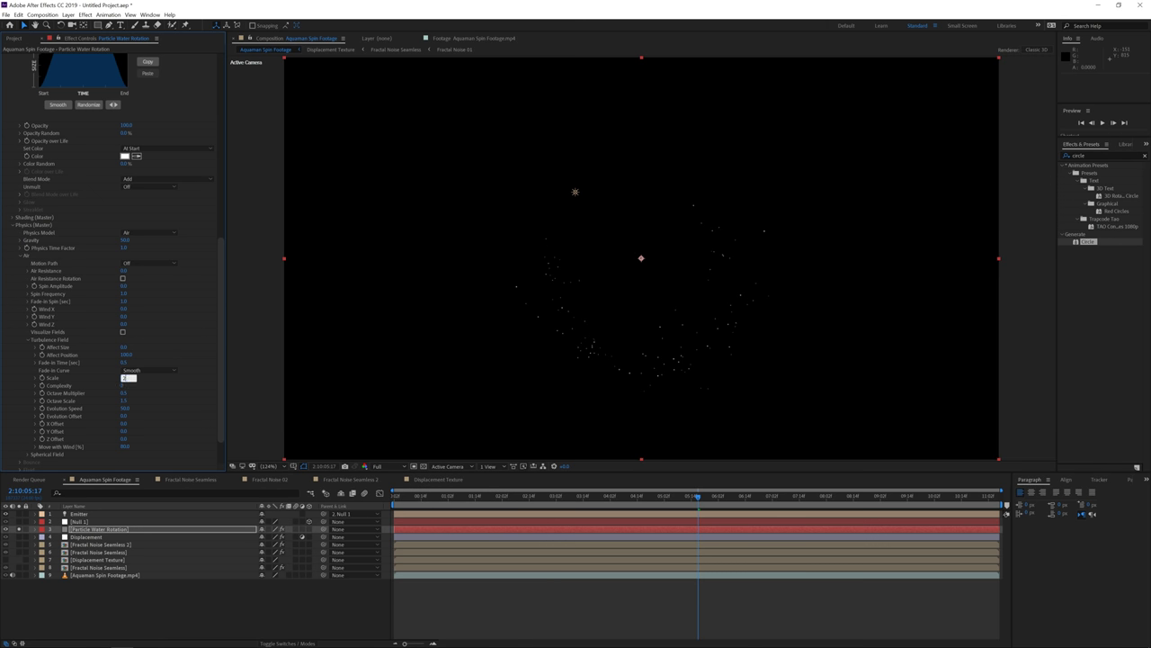
key("Return")
Set the master emitter's Particles/sec to 10000.
left_click_drag(221, 393, 234, 139)
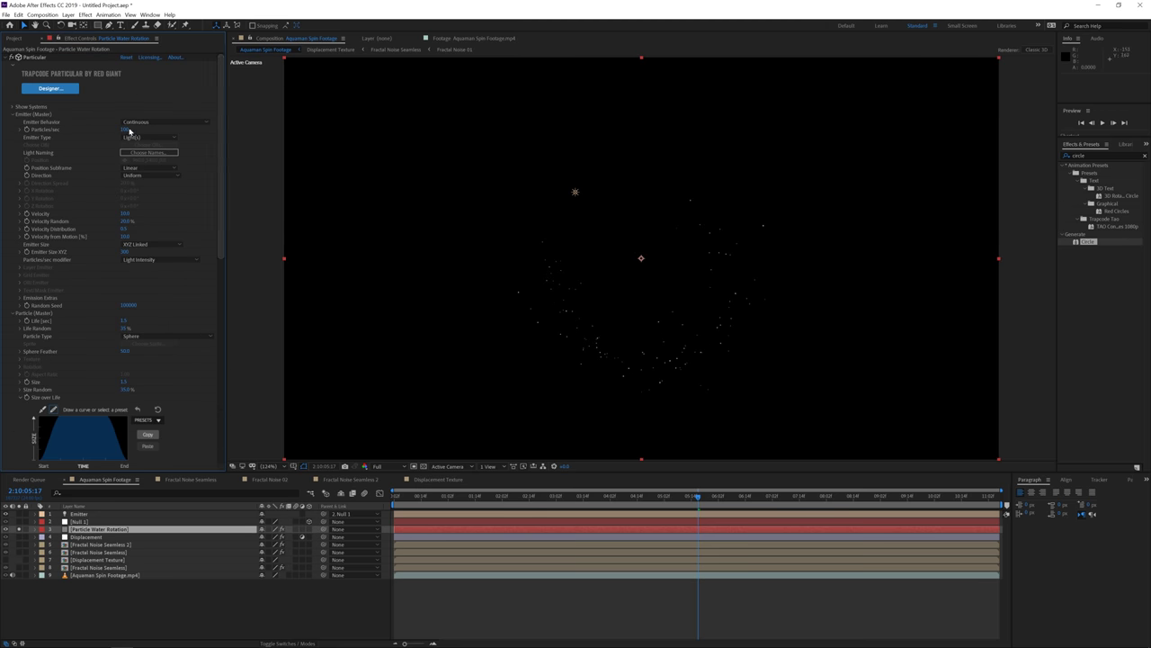
left_click(124, 129)
type("10000")
key("Return")
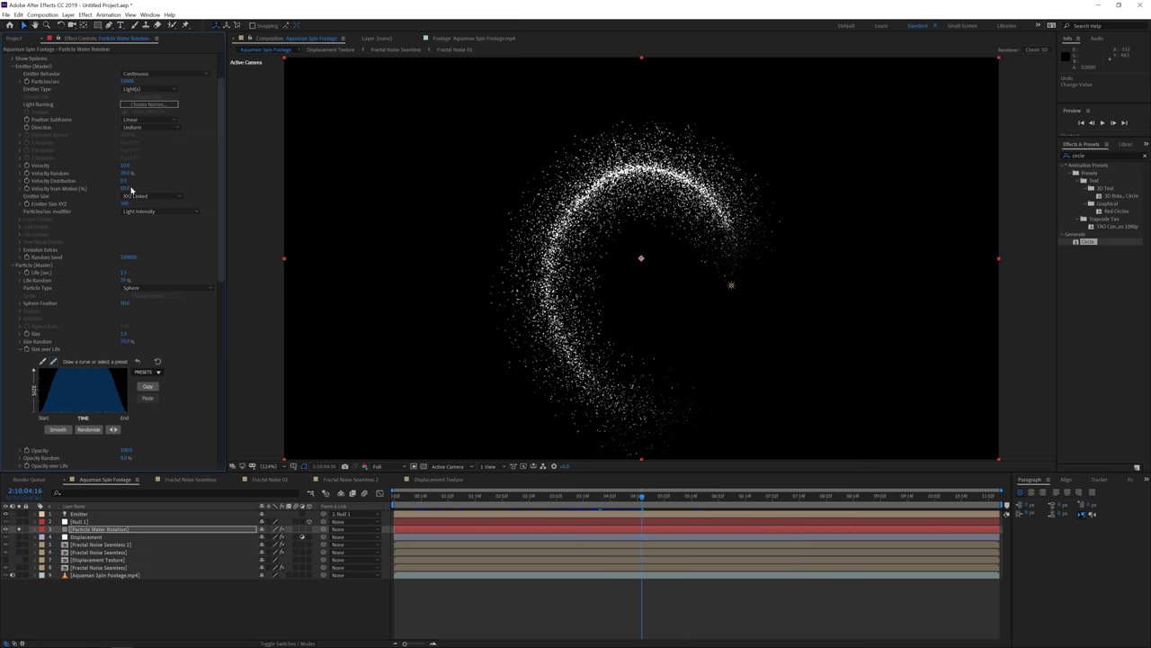
Try a Velocity from Motion of 35%, readjust the value and preview the particle trail.
left_click(127, 188)
type("35")
key("Return")
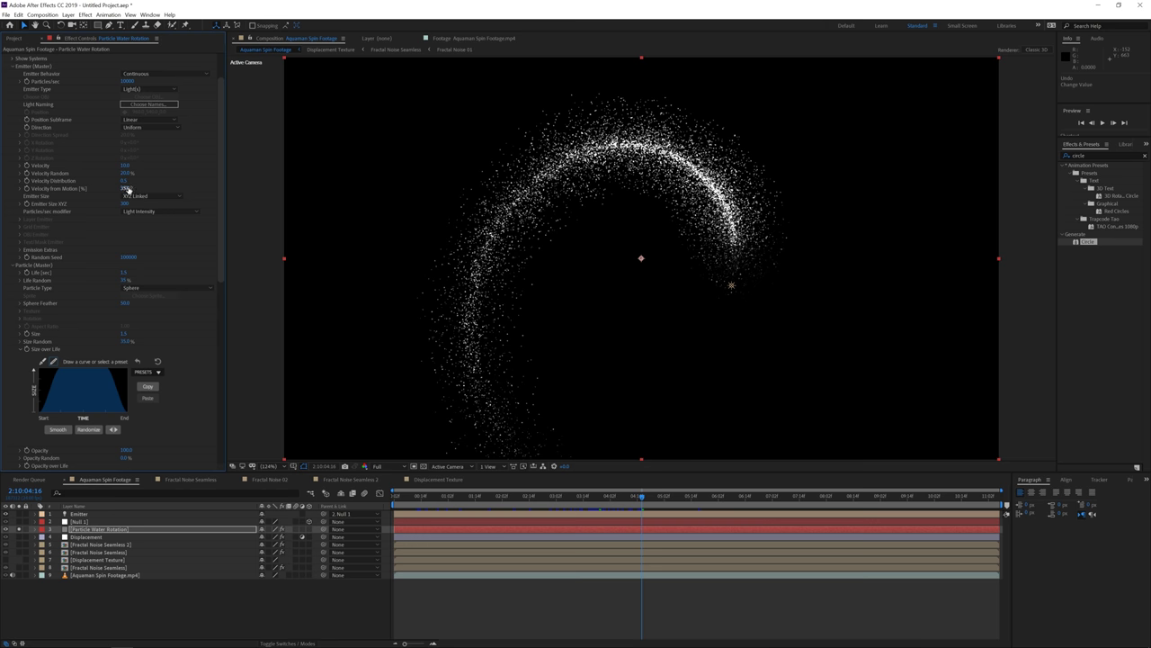
left_click(126, 188)
key("Return")
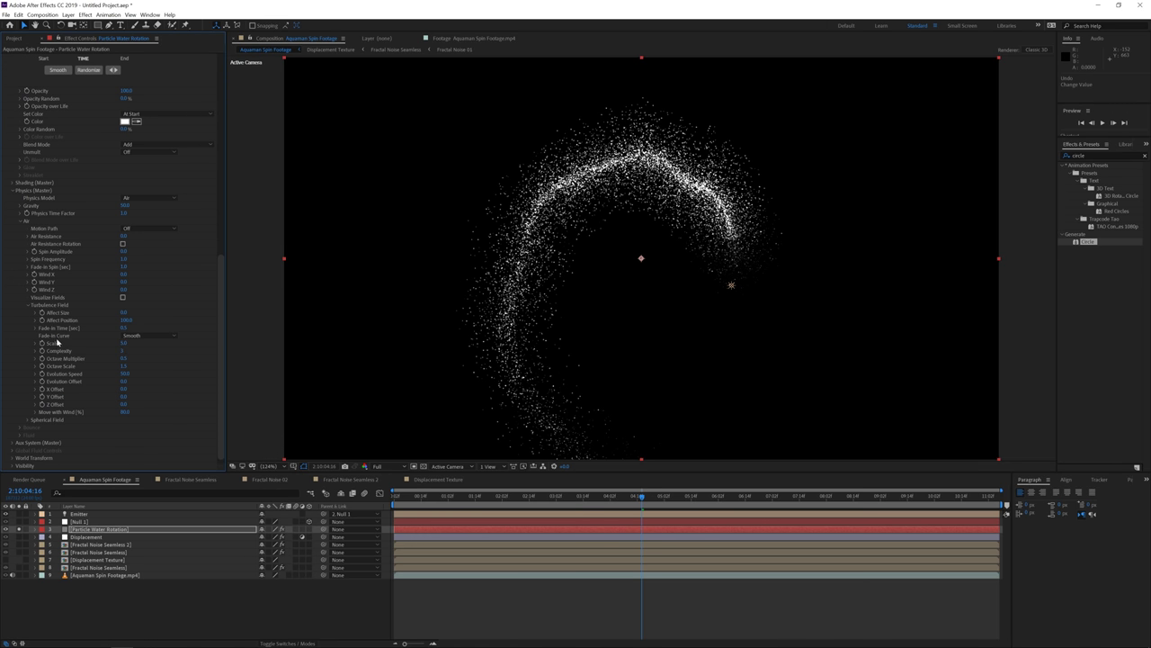
key("space")
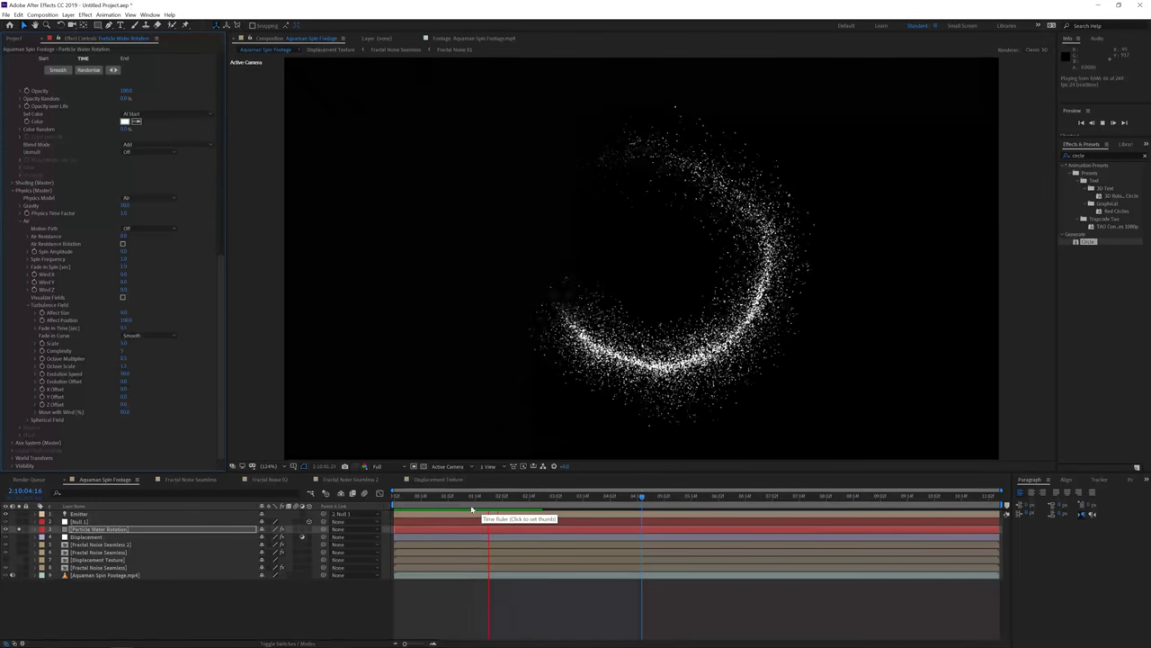
key("space")
Change Null 1's Z Rotation expression to time*500 and preview the faster spin.
left_click(445, 499)
left_click(86, 522)
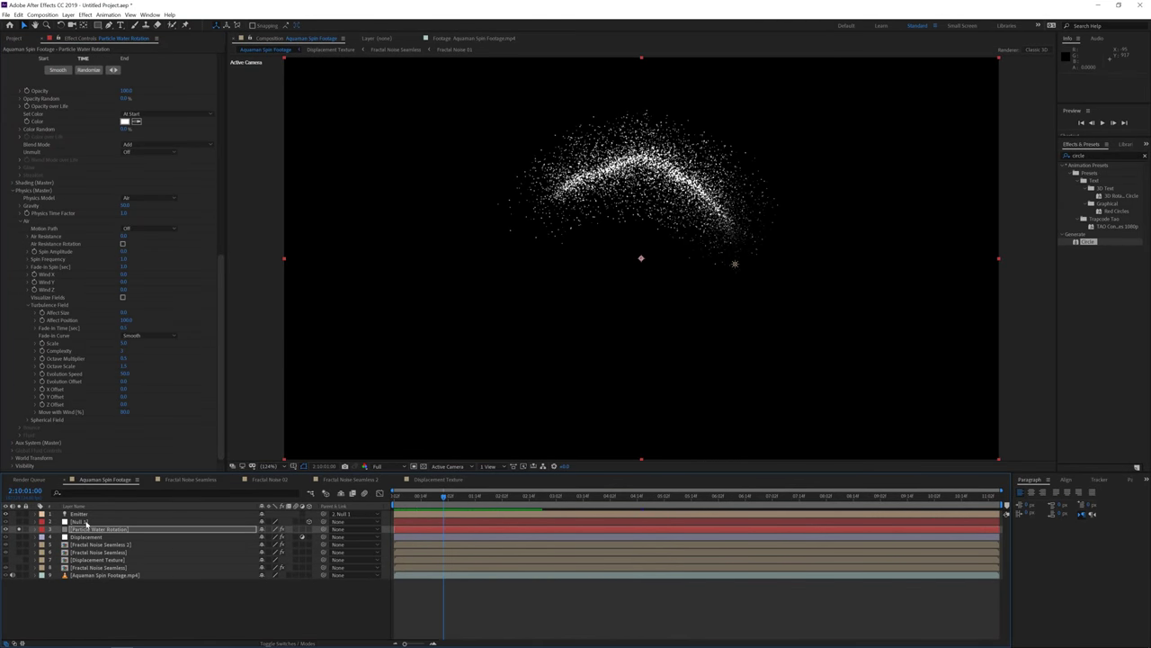
left_click(84, 522)
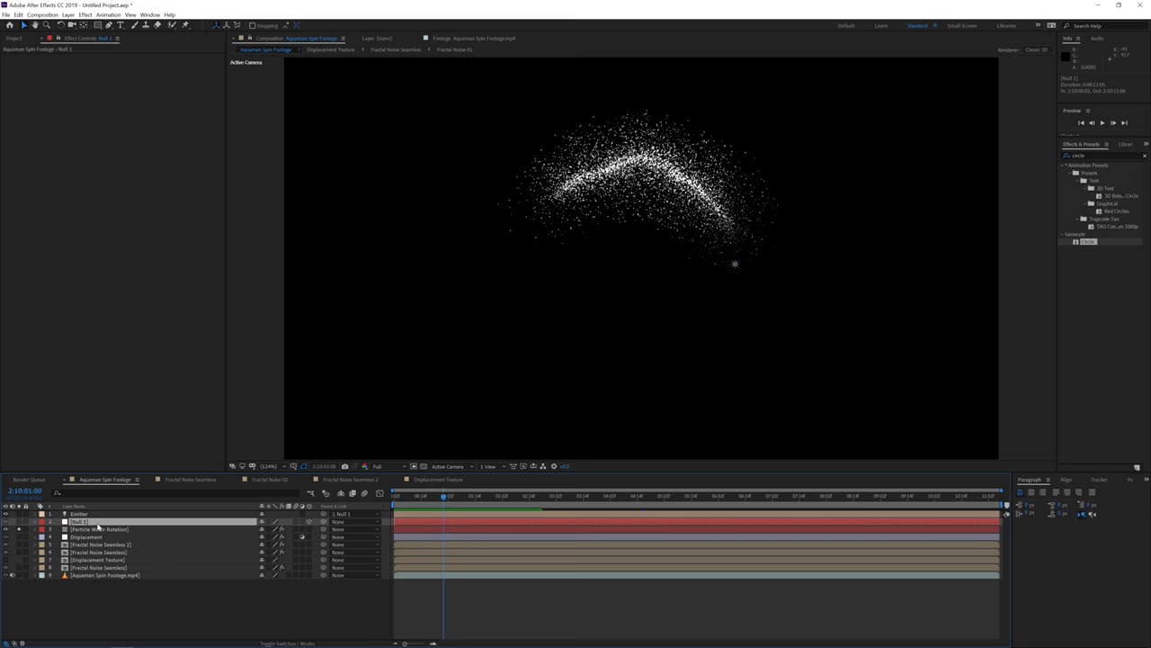
key("e")
key("e")
double_click(419, 537)
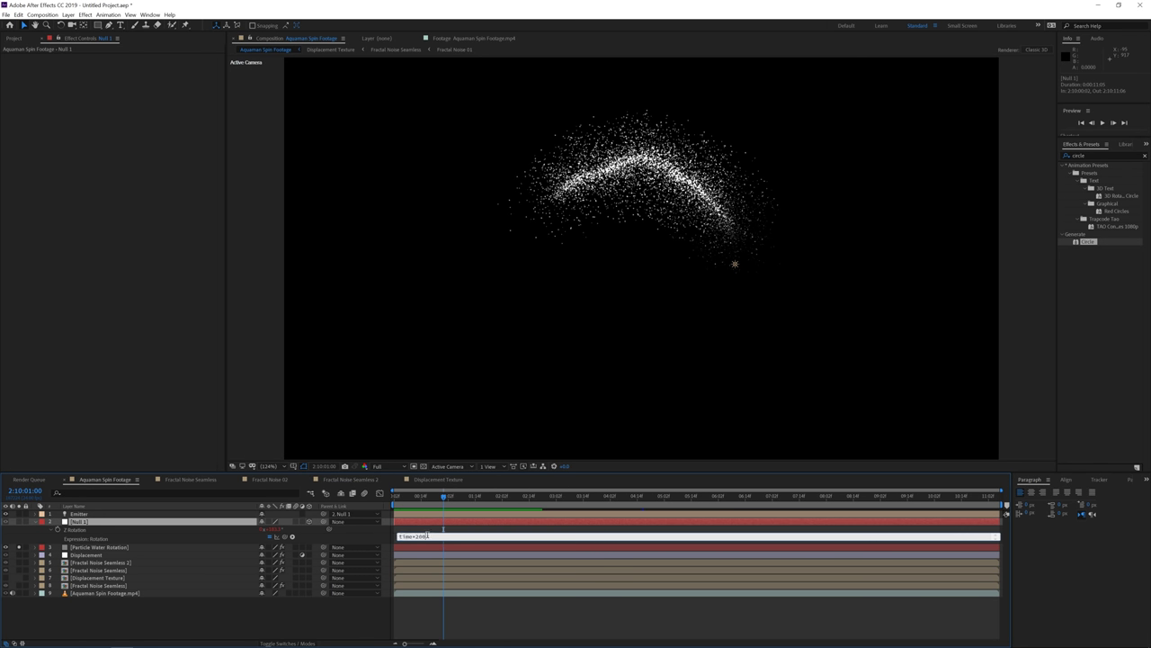
type("500")
left_click(434, 529)
key("space")
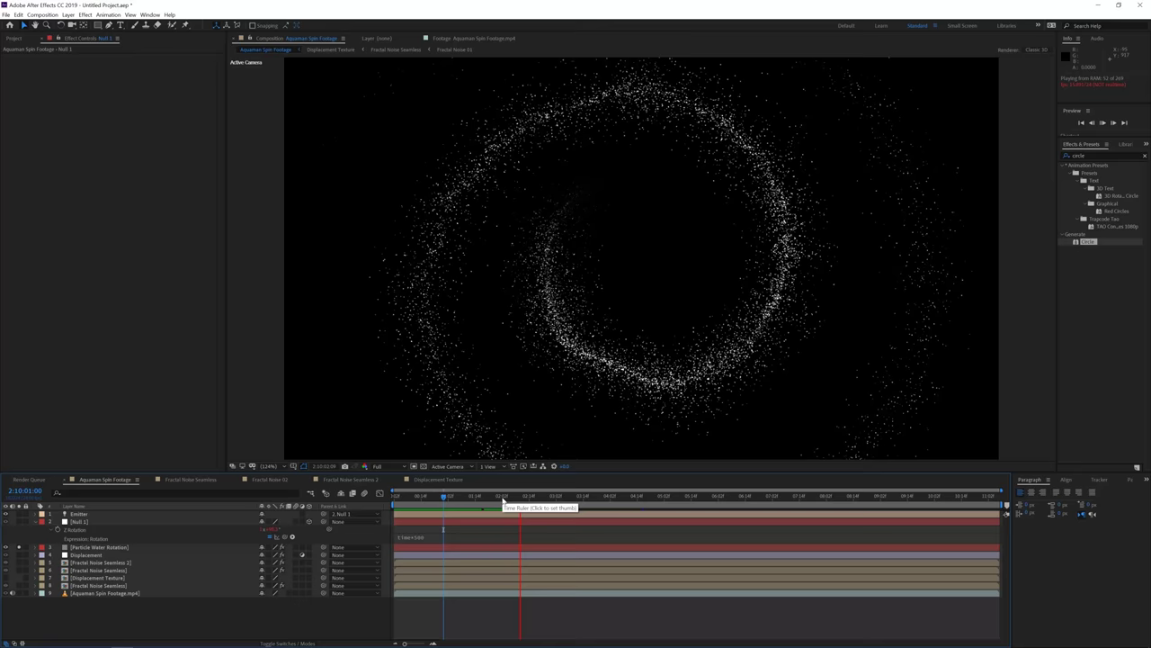
left_click(508, 497)
left_click(508, 523)
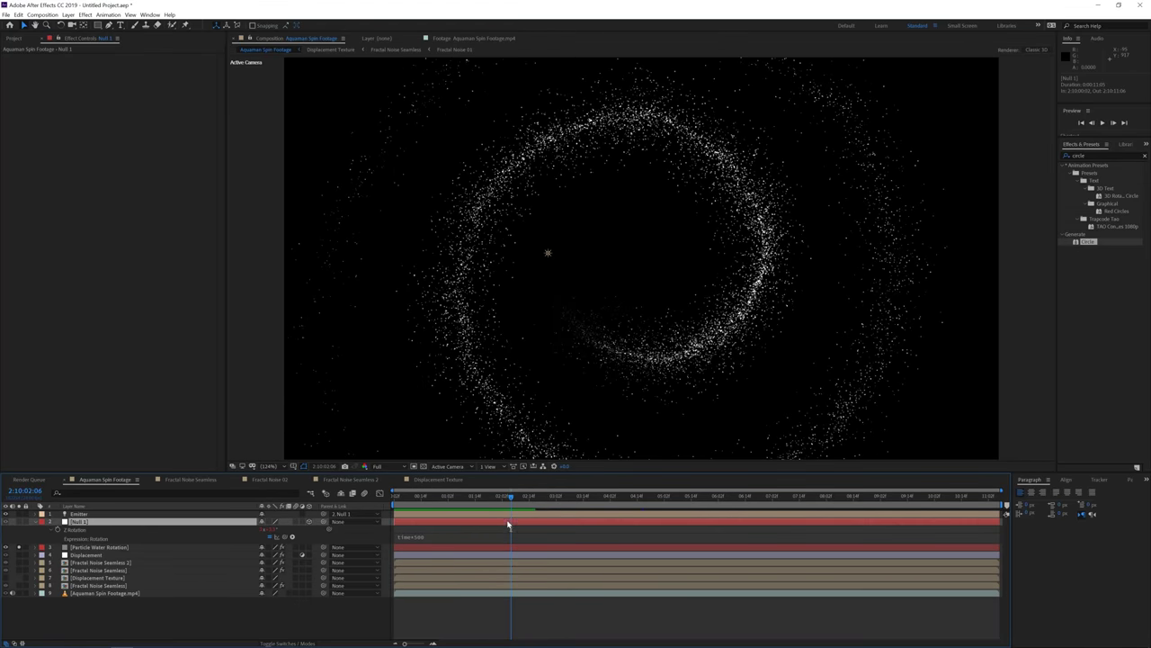
Set Velocity from Motion to 10% on the Particle Water Rotation layer and preview the ring.
left_click(118, 547)
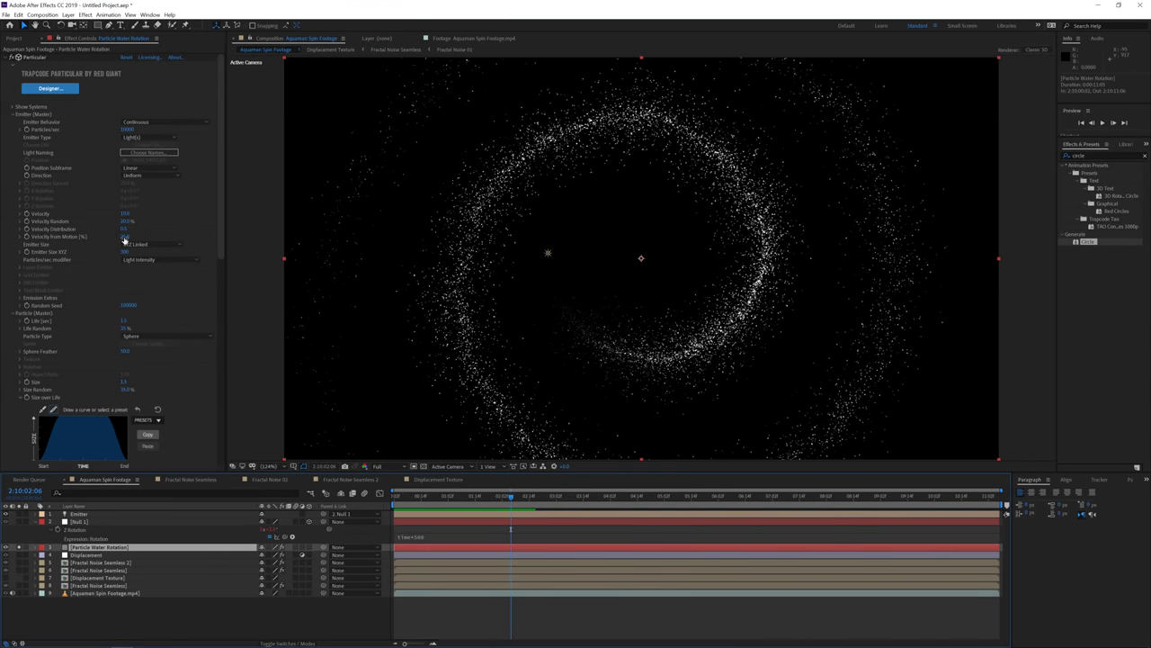
left_click(124, 238)
type("10")
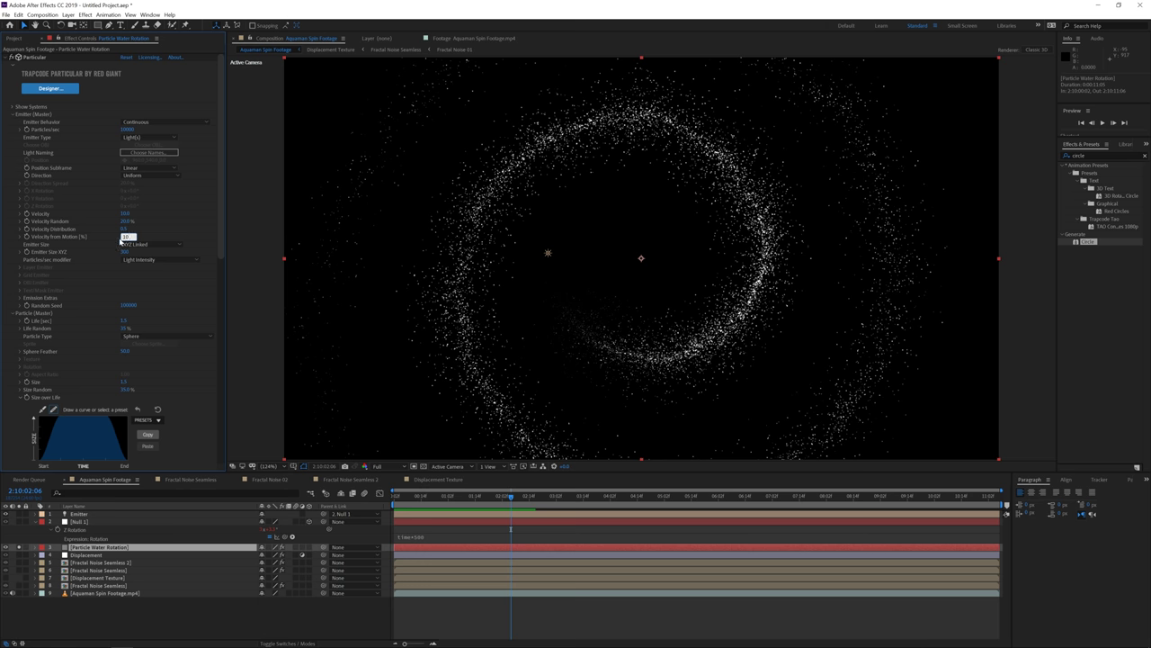
left_click(170, 227)
key("space")
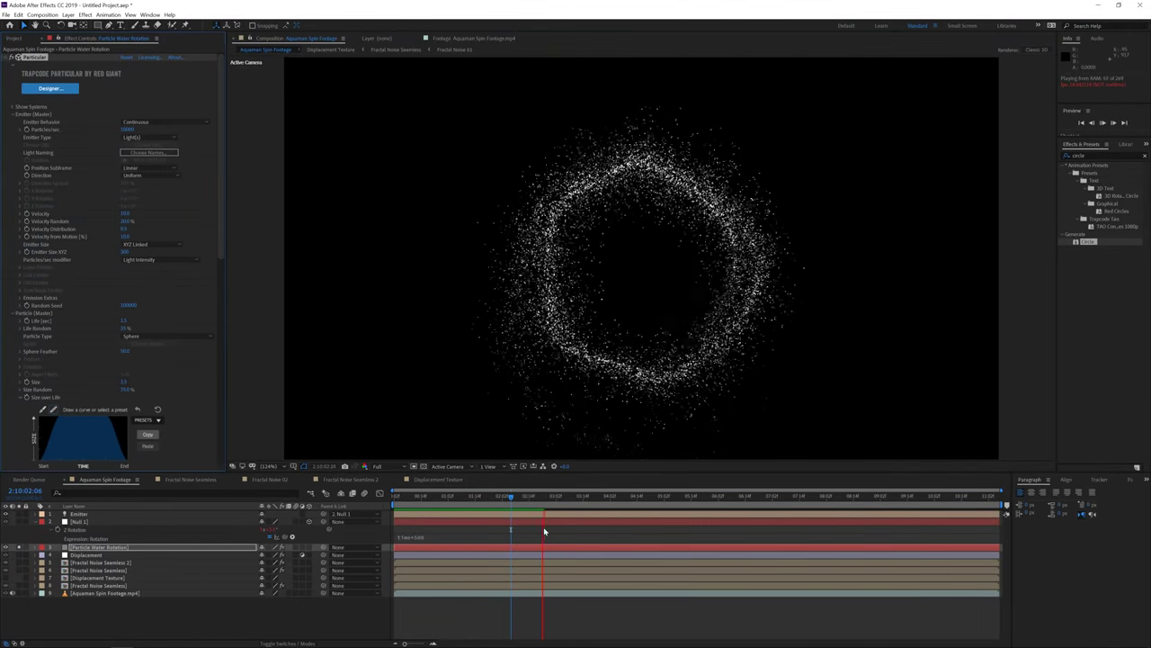
key("space")
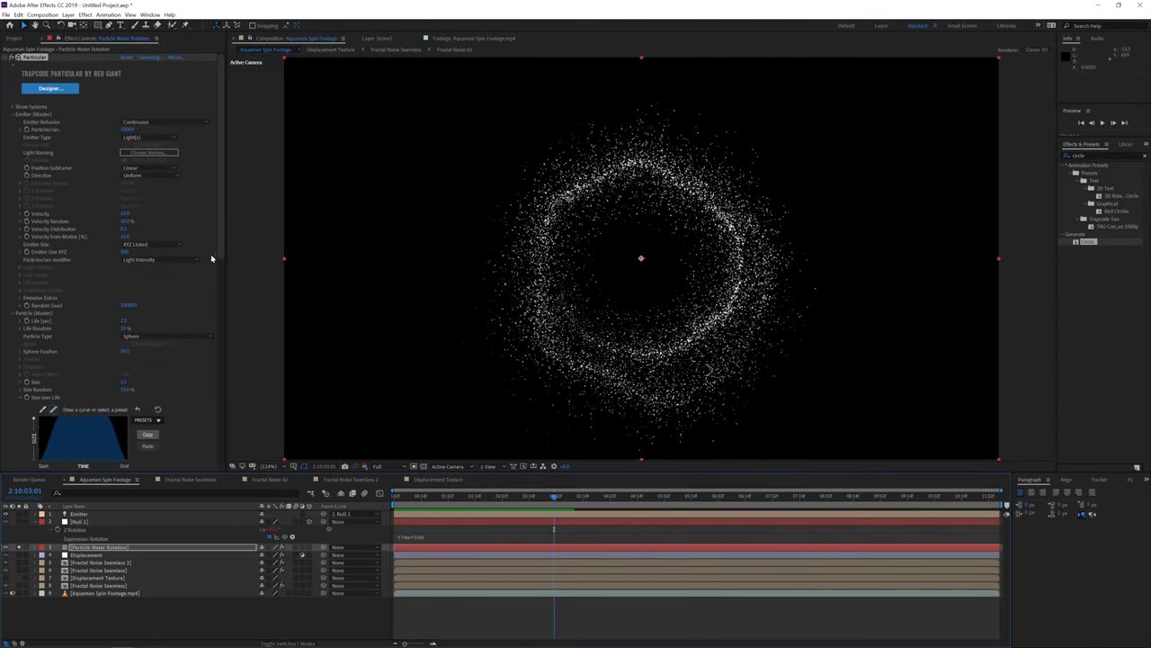
Set the particles' Gravity to 100 in the Physics settings and preview the animation.
scroll(180, 355, "down", 5)
scroll(225, 365, "down", 3)
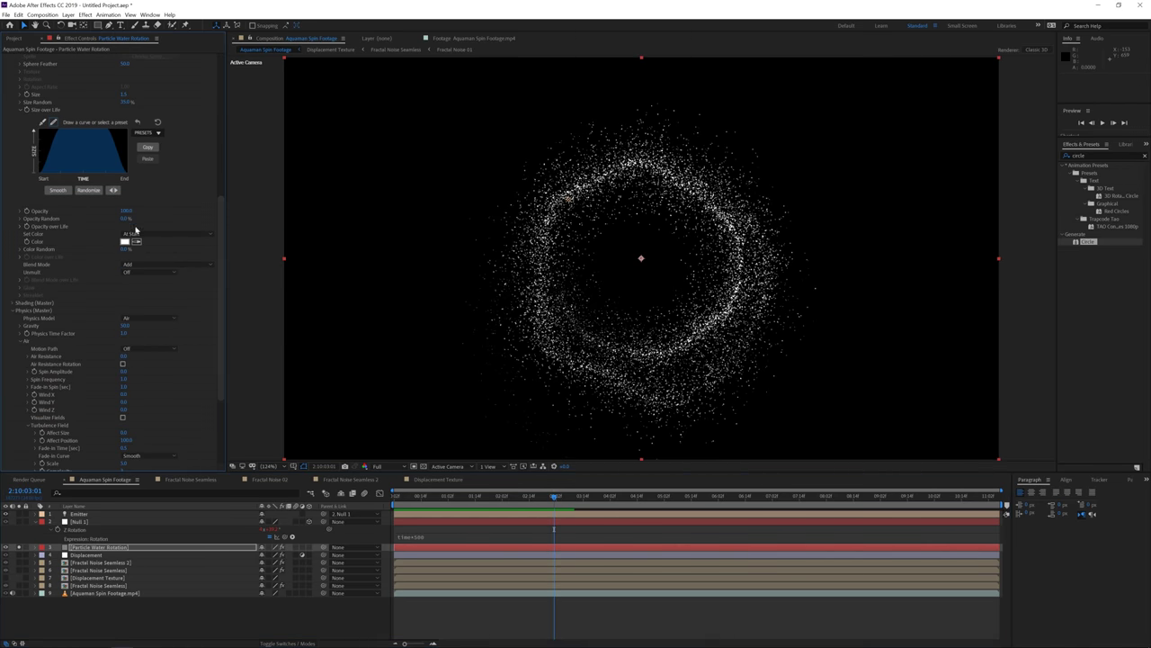
scroll(52, 253, "up", 2)
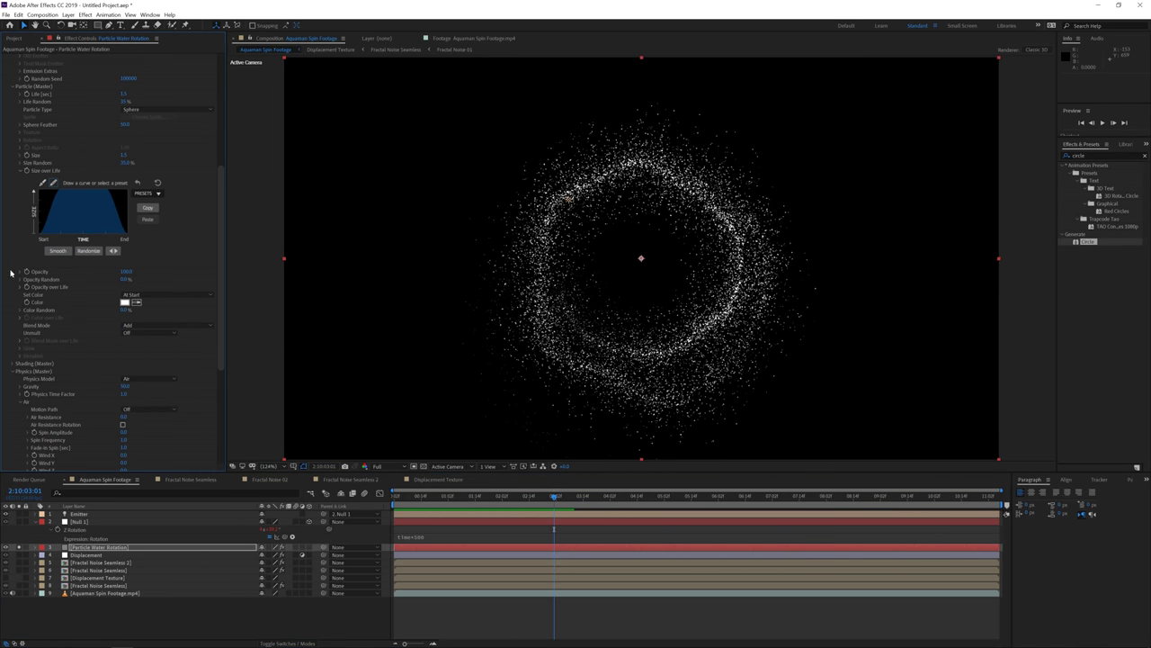
scroll(20, 346, "down", 2)
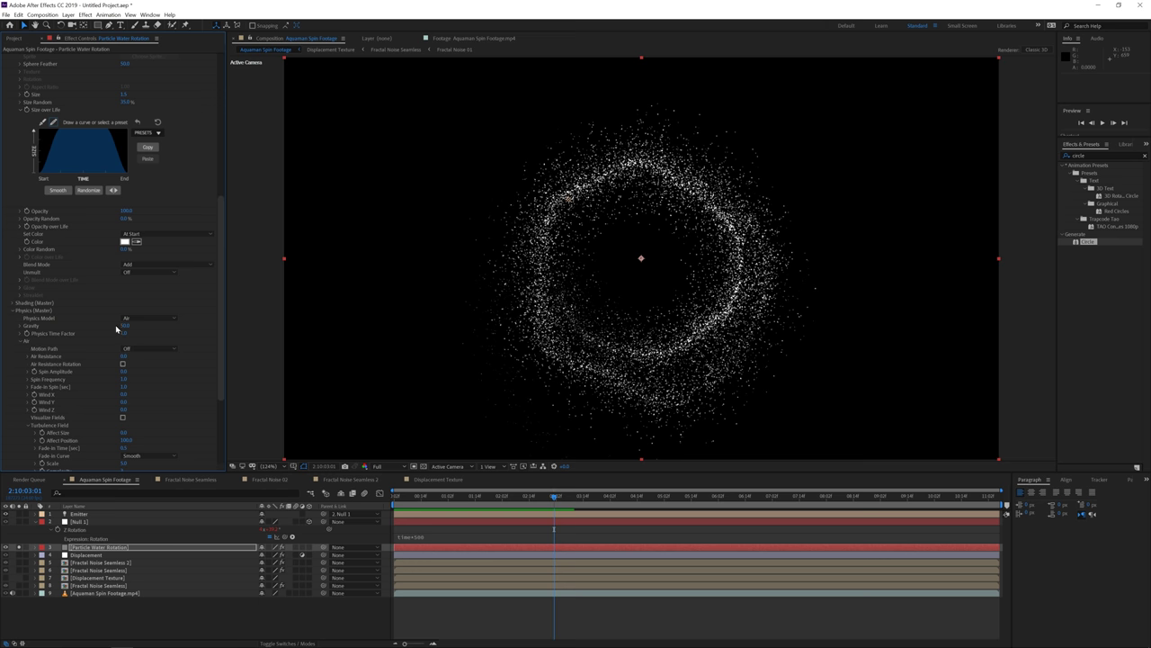
left_click(126, 325)
key("Return")
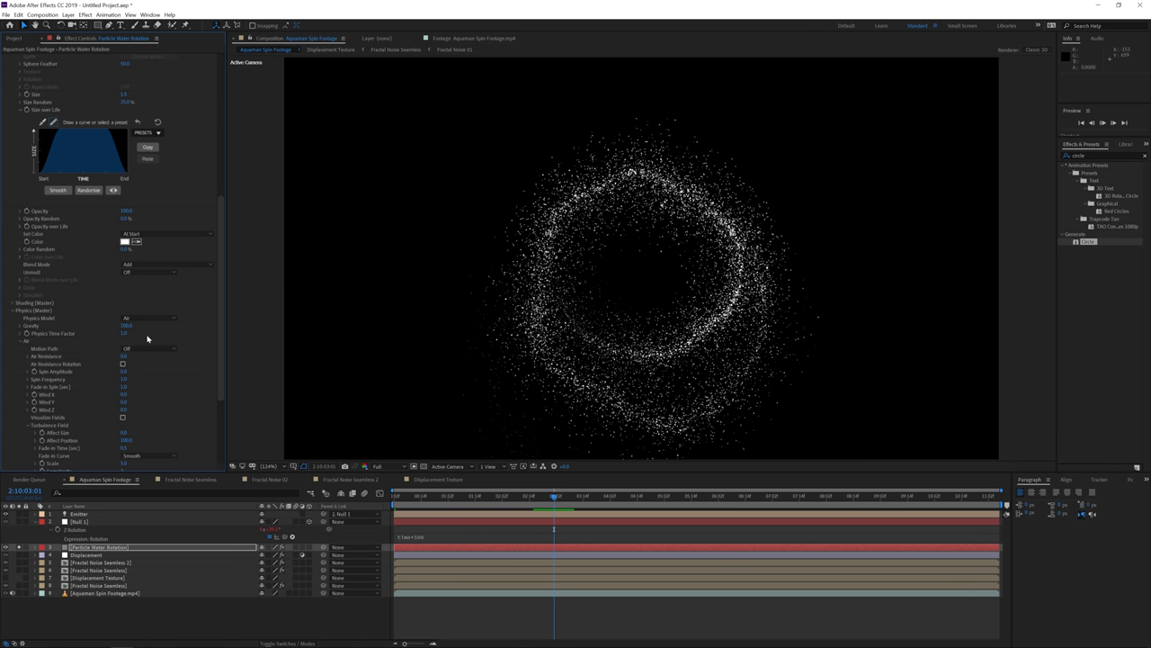
key("space")
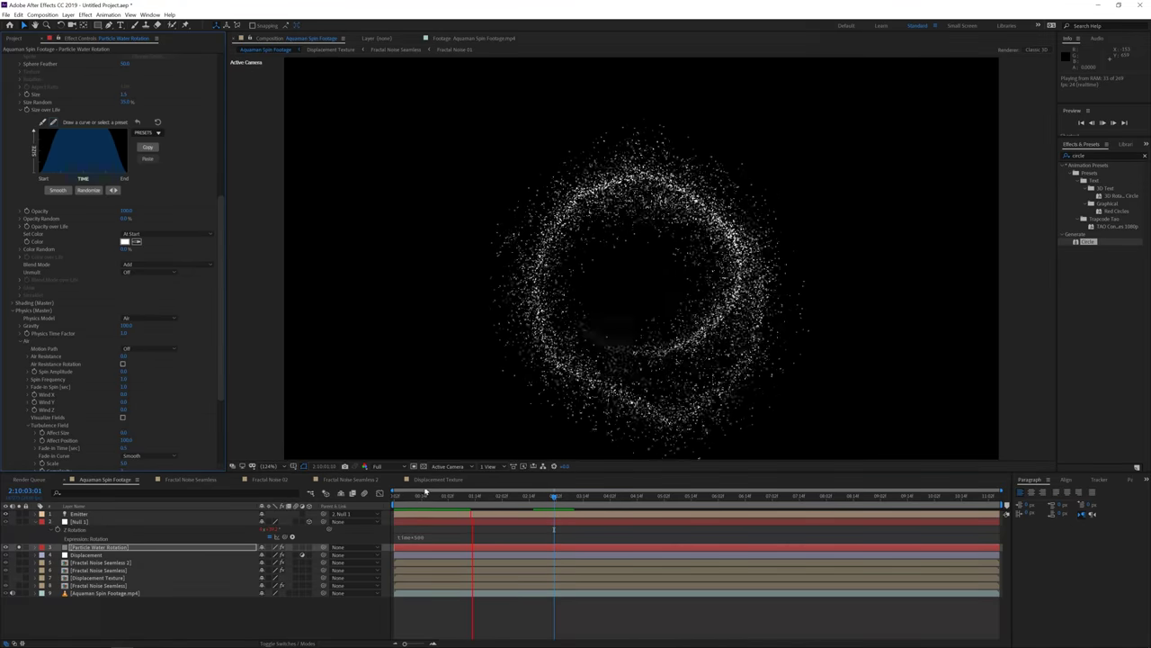
left_click(500, 496)
Turn on Motion Blur in the Particular Rendering settings of the Particle Water Rotation layer and preview the streaked particles.
left_click_drag(222, 333, 233, 394)
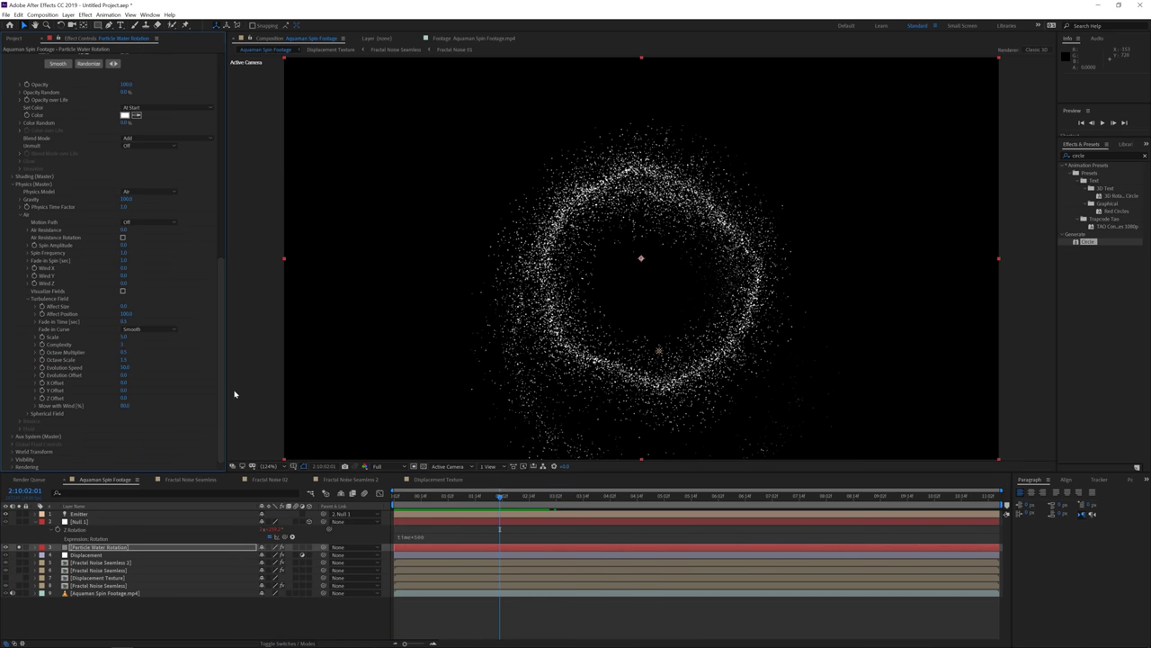
left_click(12, 467)
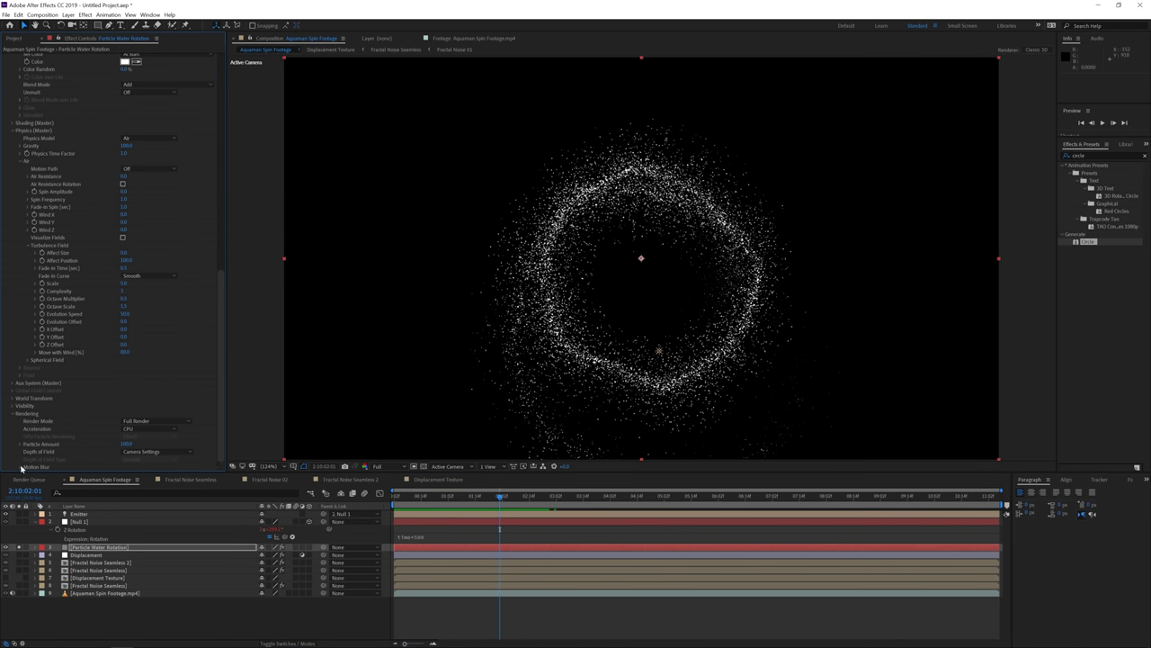
left_click(19, 467)
left_click(144, 435)
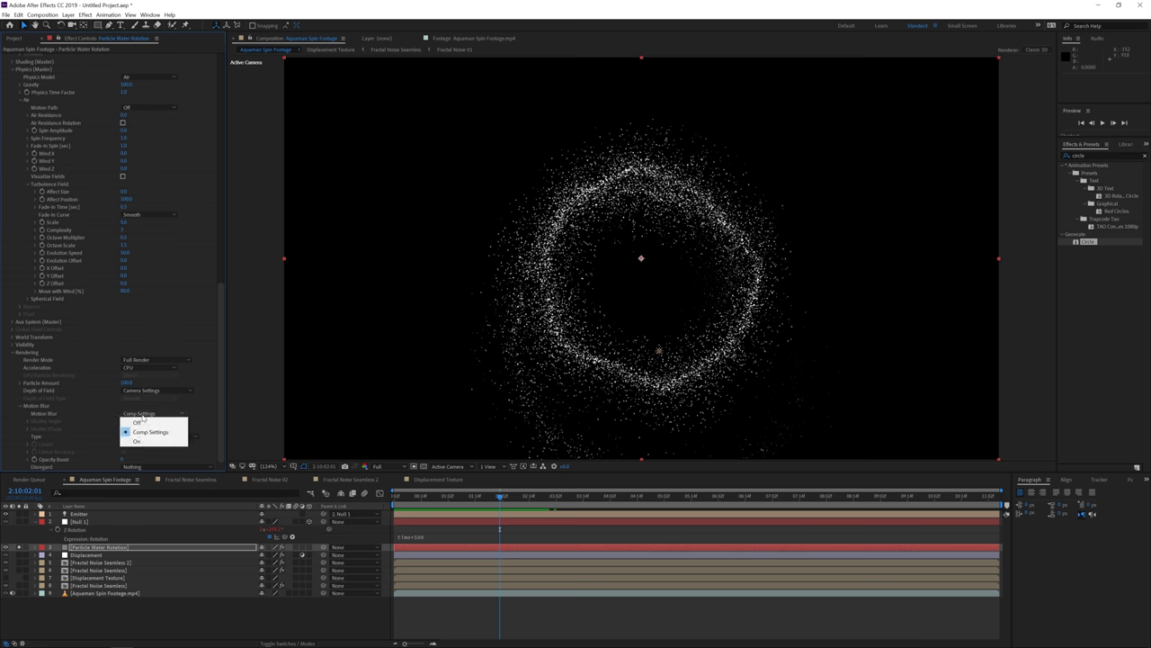
left_click(149, 441)
left_click(153, 413)
left_click(144, 421)
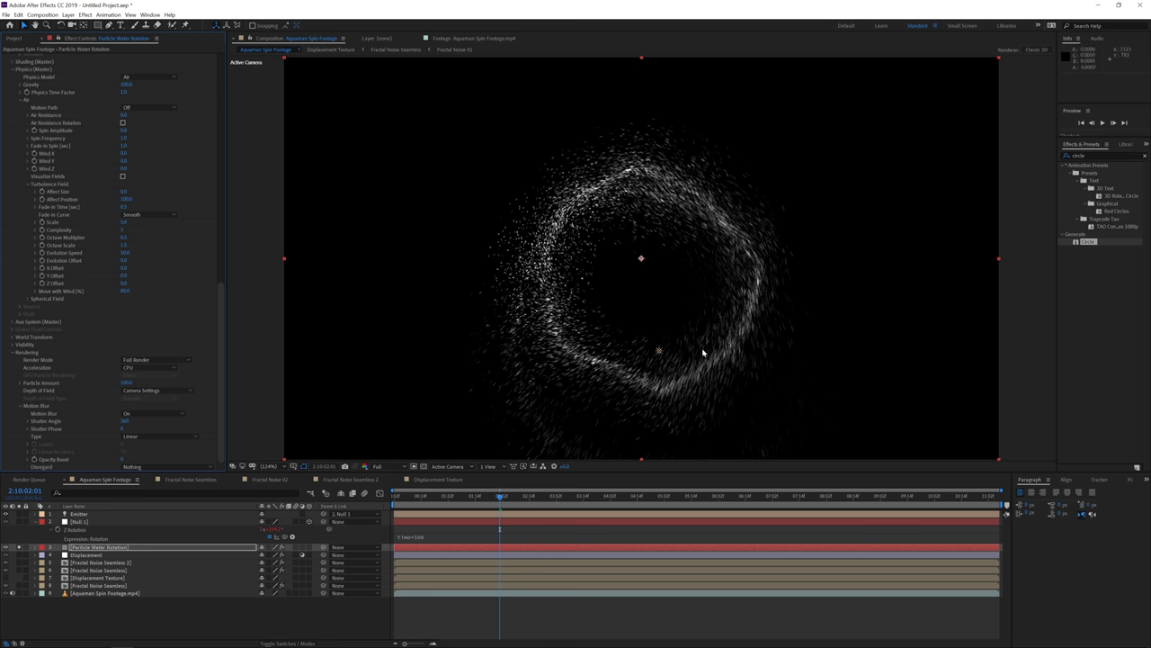
key("space")
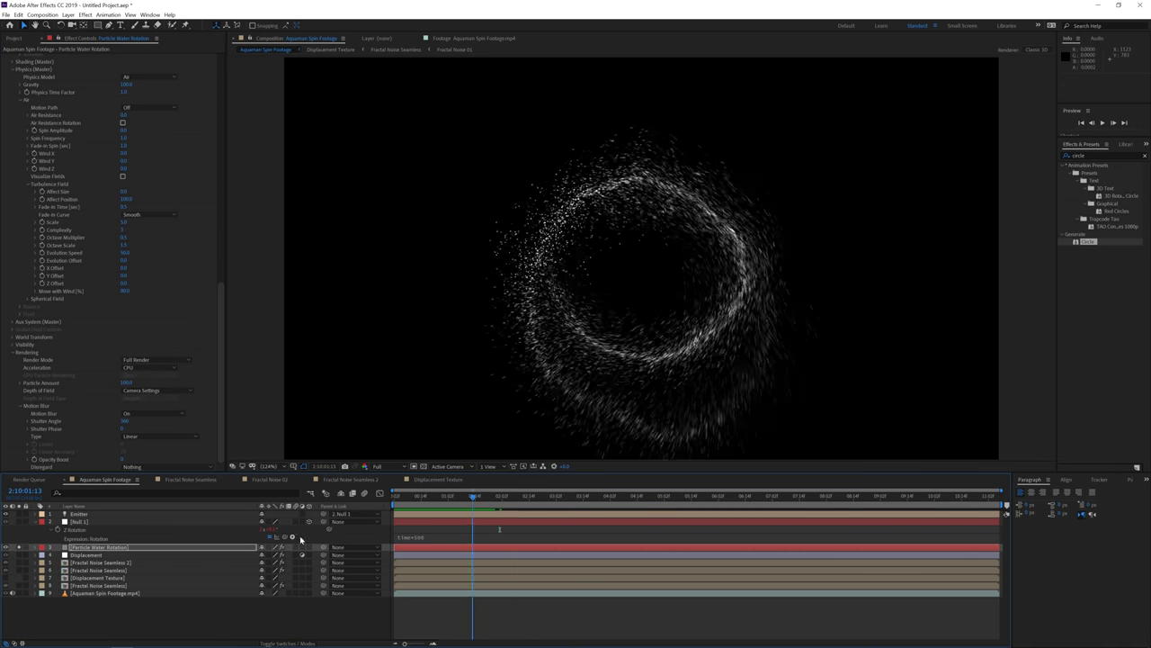
key("space")
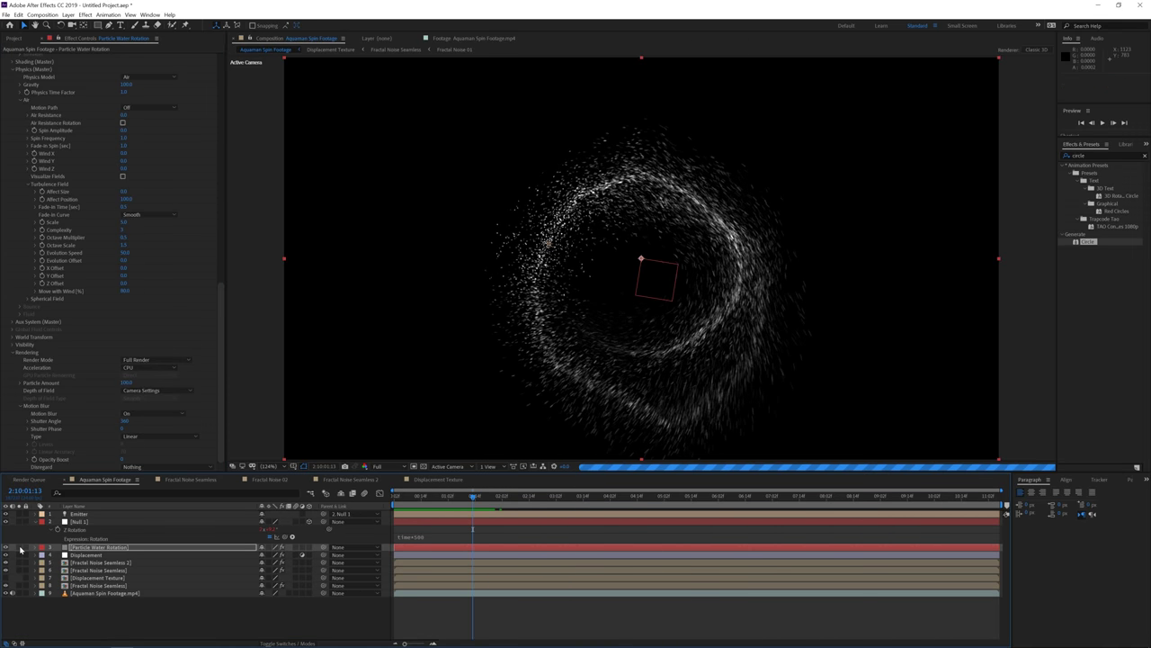
Unsolo the Particle Water Rotation layer, blending it over the footage with Screen mode and a reduced opacity.
left_click(20, 548)
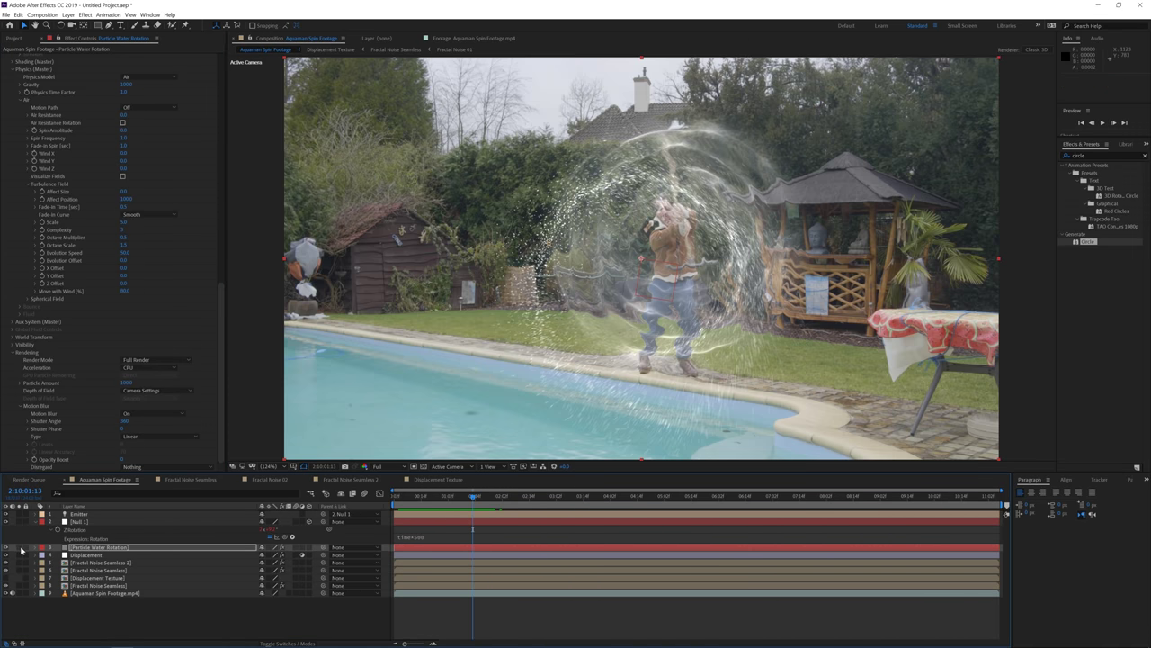
left_click(287, 643)
left_click(270, 547)
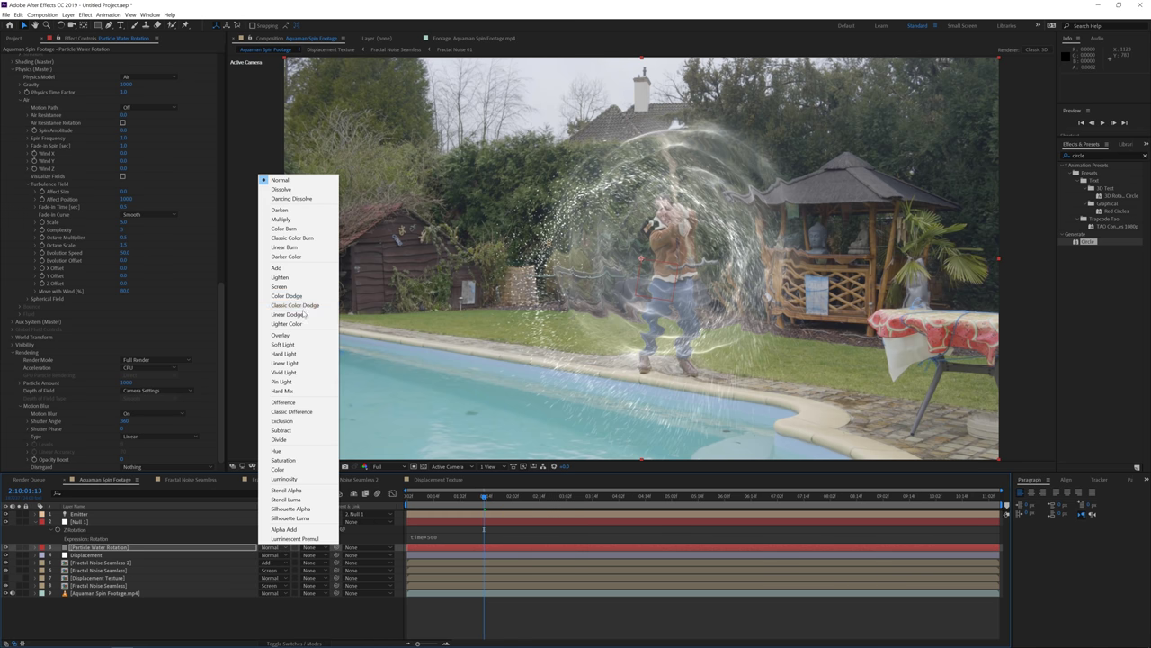
left_click(301, 289)
key("t")
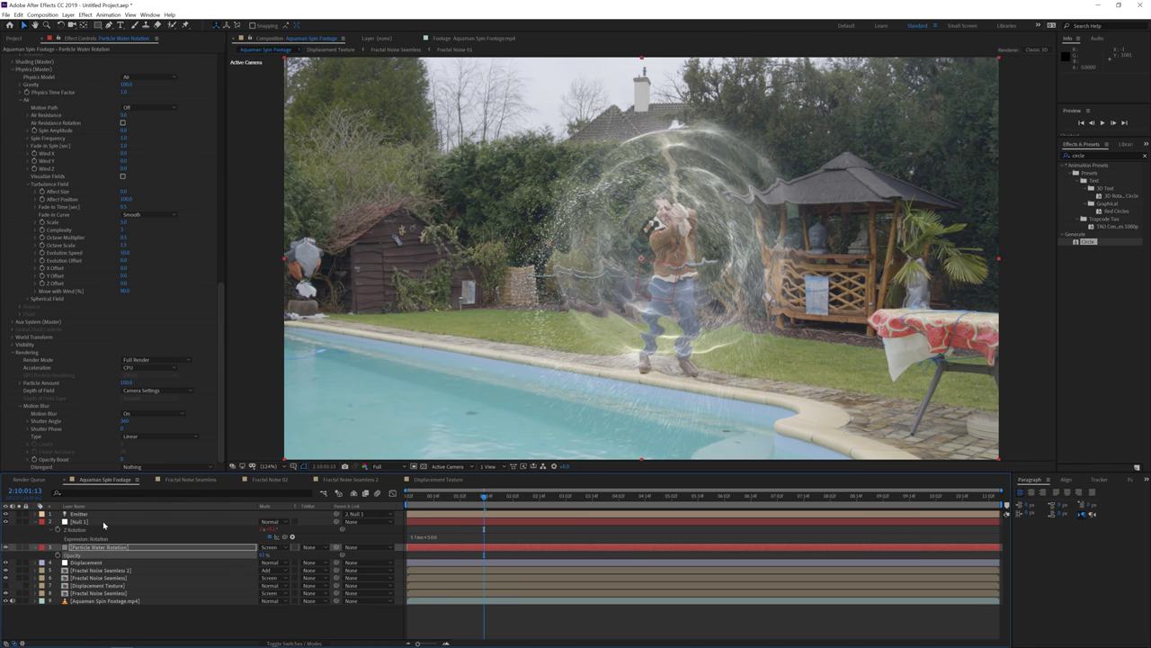
Move Null 1 up and to the right so the particle ring lines up with the water ring around the performer.
left_click(104, 524)
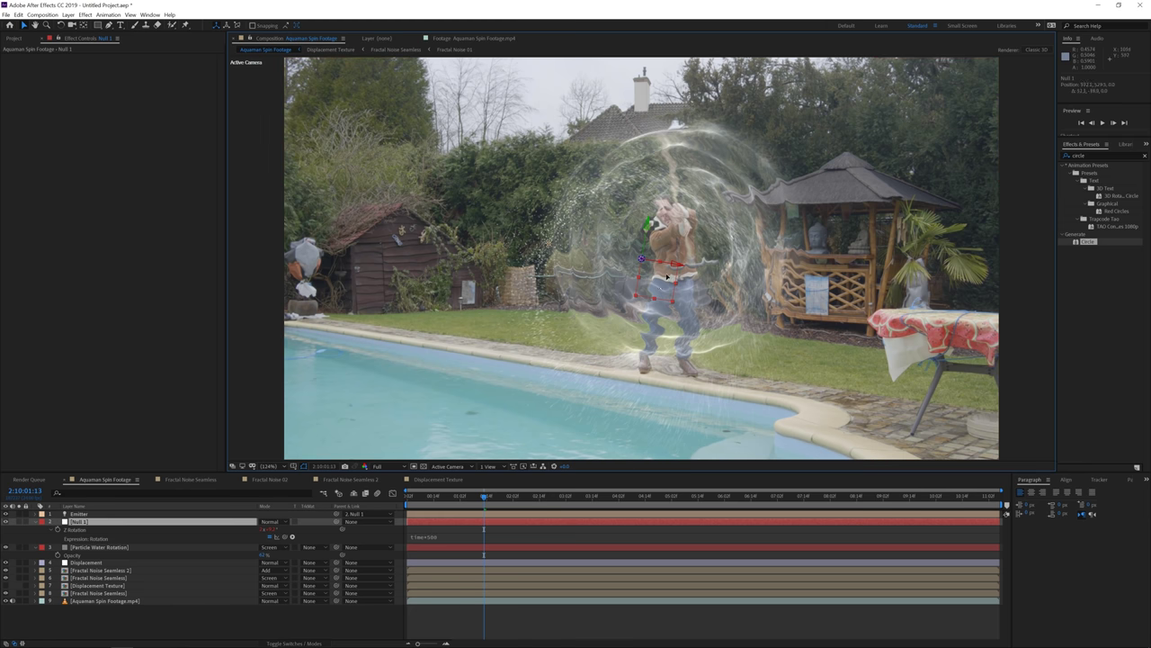
left_click_drag(667, 277, 695, 248)
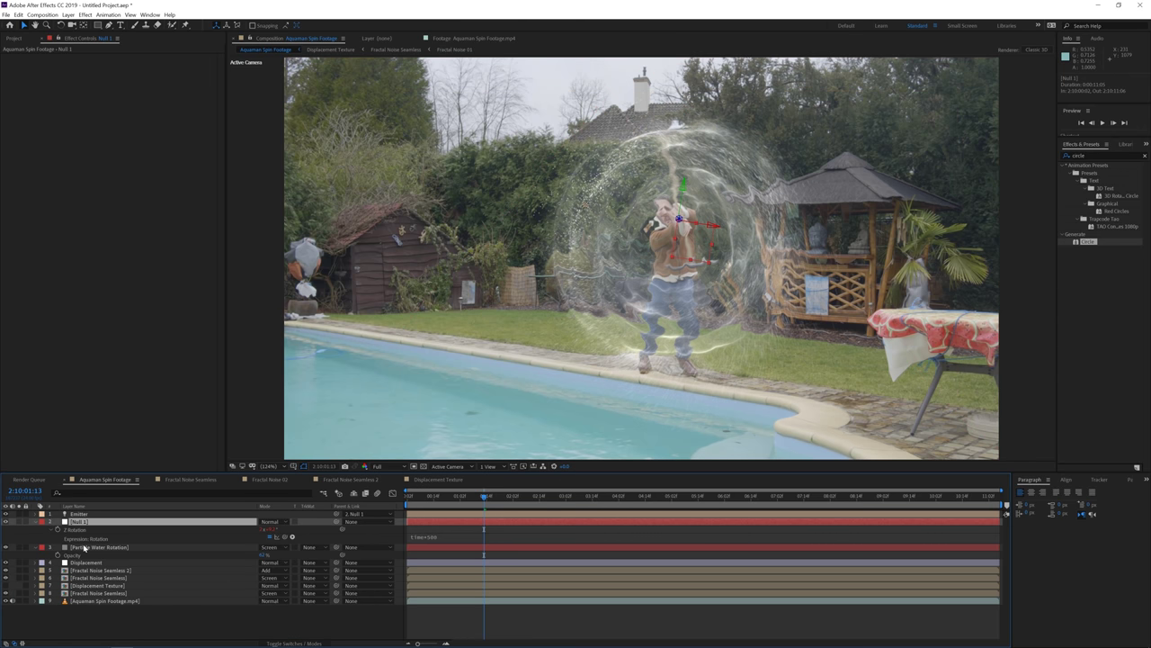
Set the Particle Water Rotation emitter's Emitter Size XYZ to 500 and Particles/sec to 25000.
left_click(84, 547)
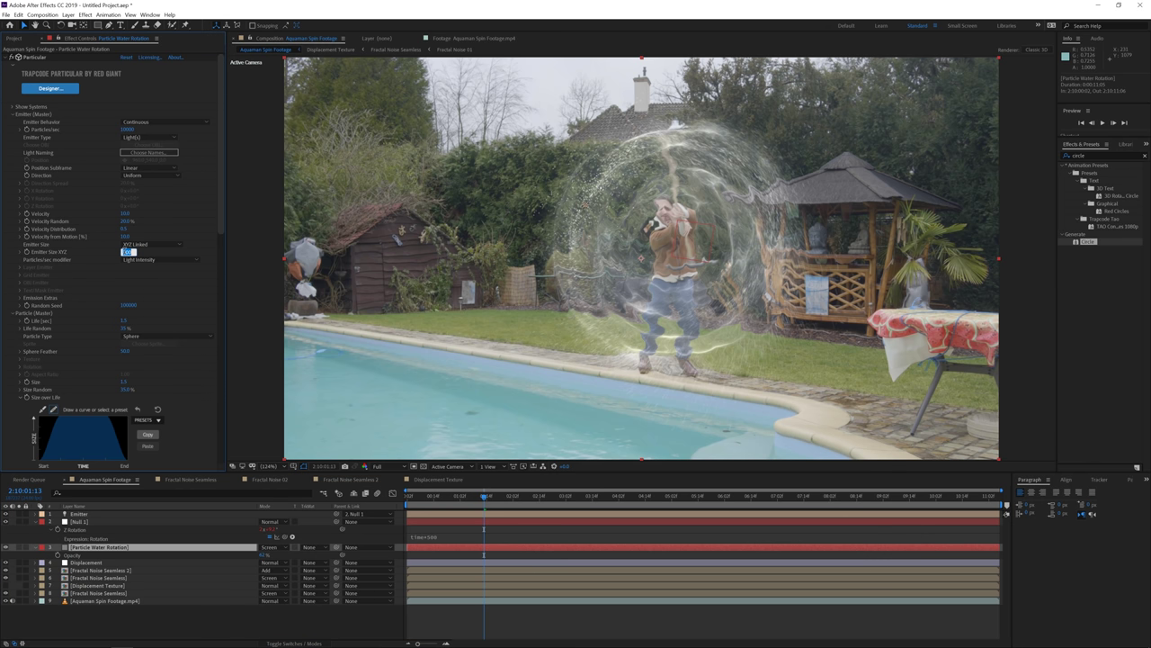
type("500")
left_click(127, 130)
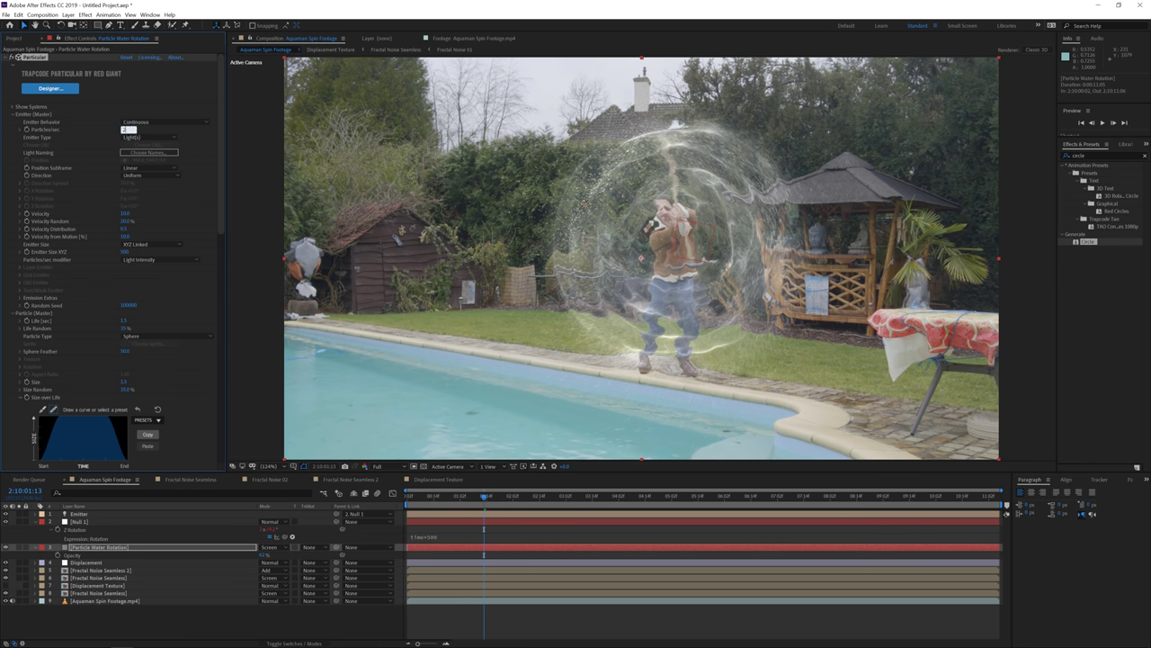
type("25000")
key("Return")
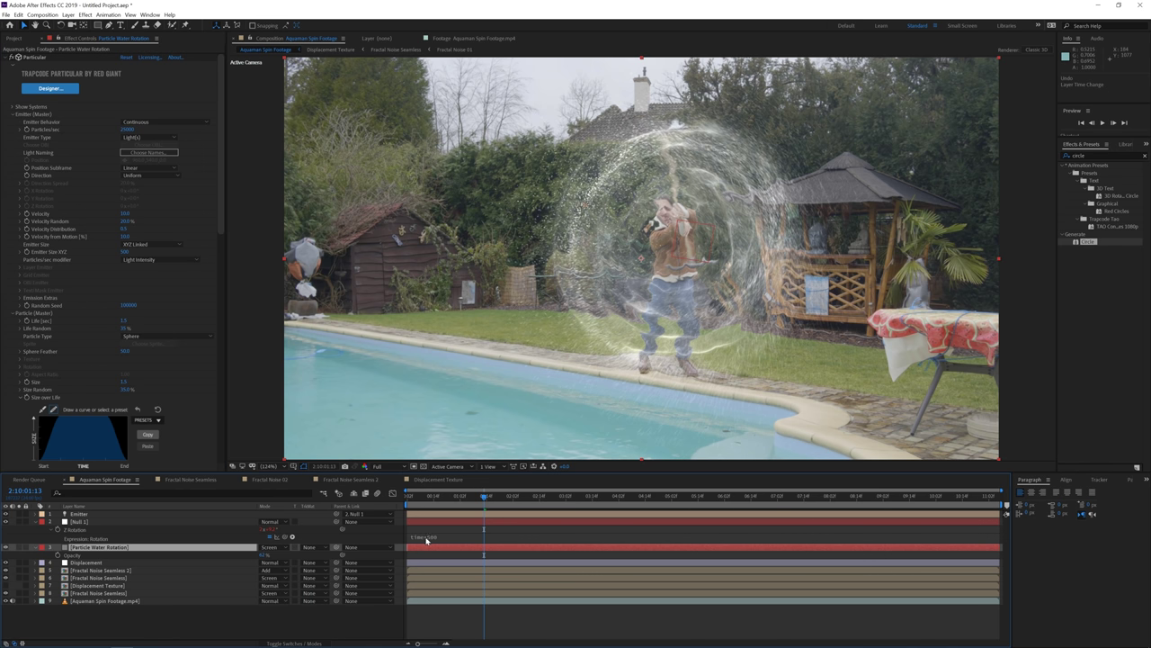
Shift the Emitter, Null 1 and Particle Water Rotation layers earlier, extend their ends past the composition's end, and preview the ring.
left_click(428, 515, "shift")
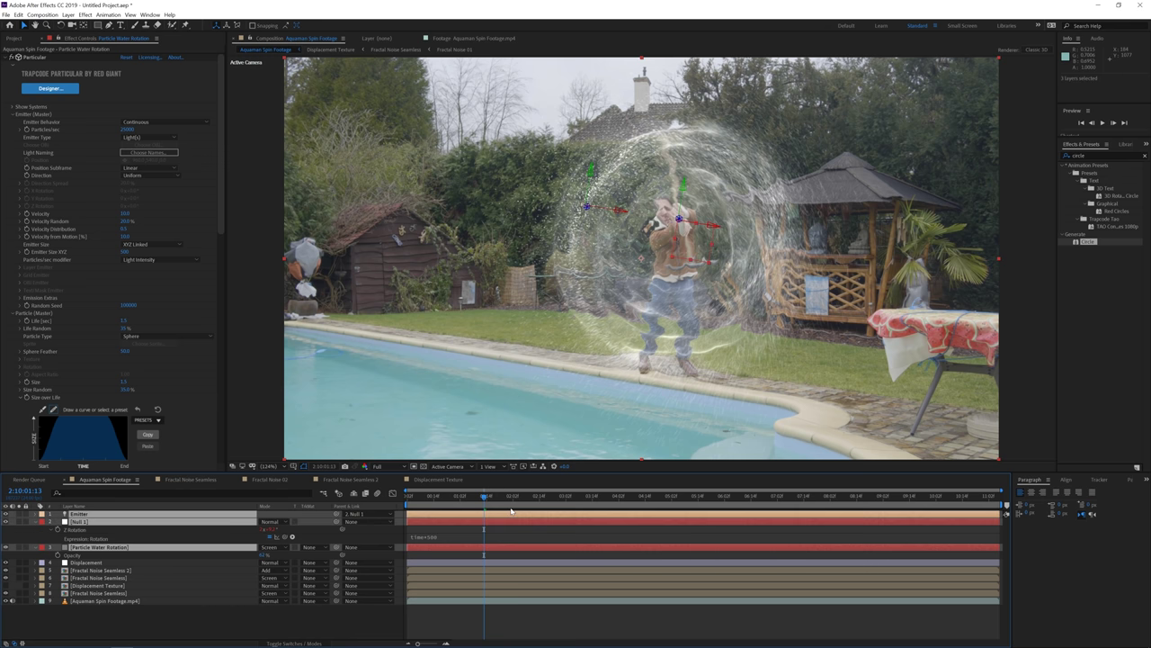
left_click_drag(483, 514, 412, 515)
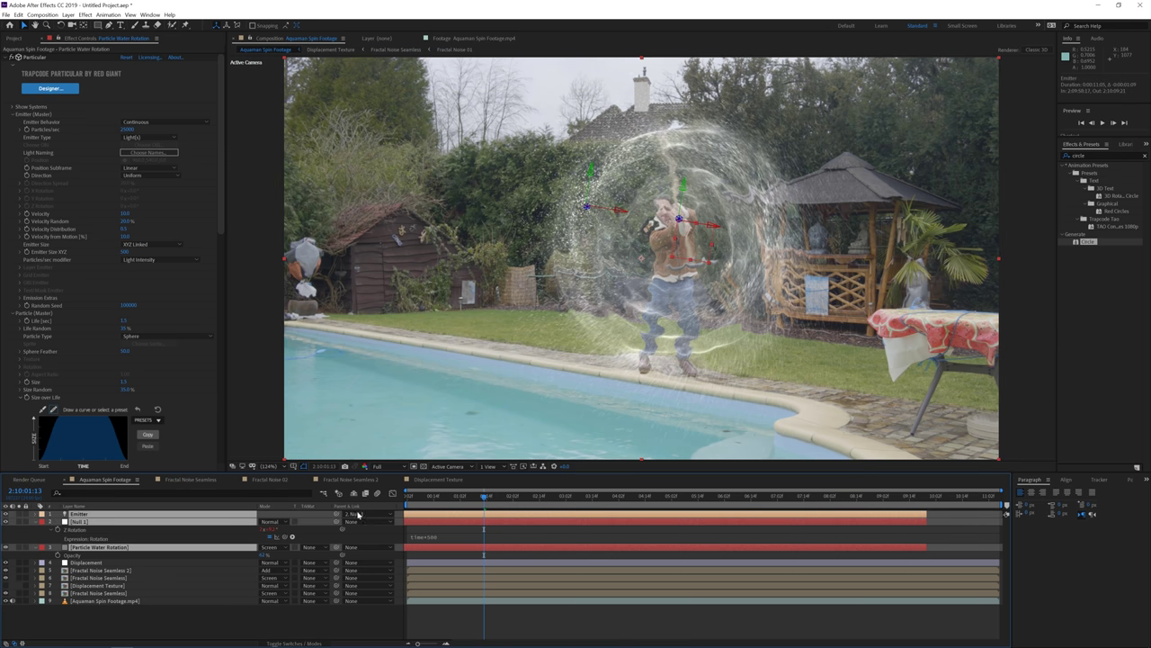
left_click_drag(1032, 513, 1037, 514)
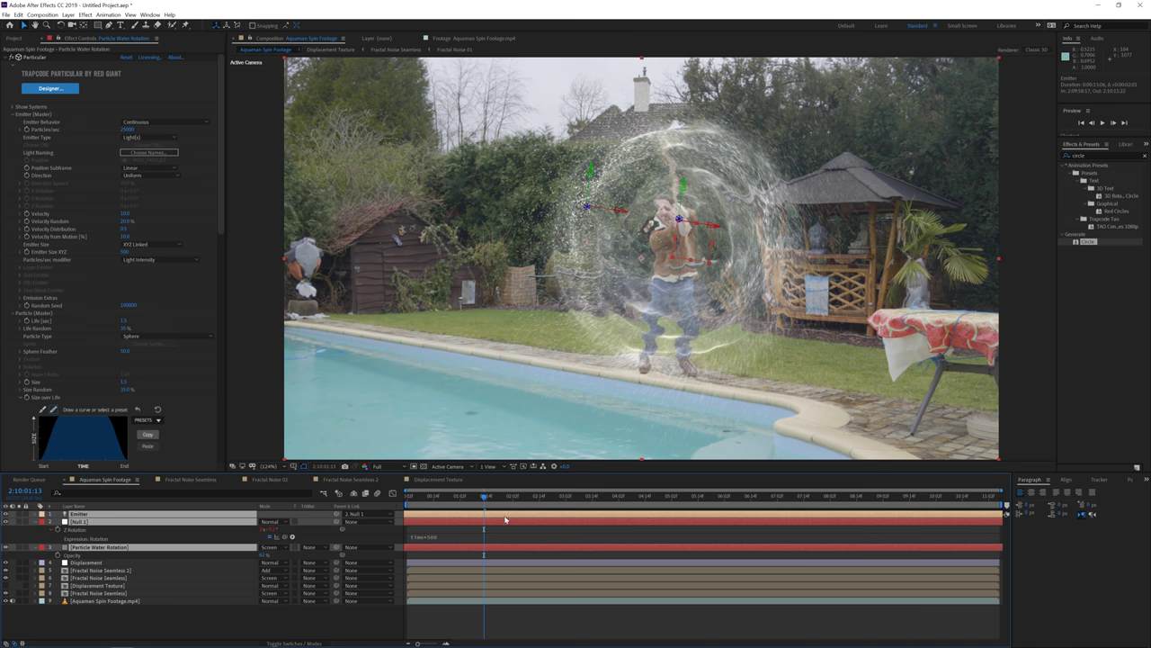
mouse_move(1003, 514)
left_mouse_down()
mouse_move(936, 515)
mouse_move(1021, 520)
left_mouse_up()
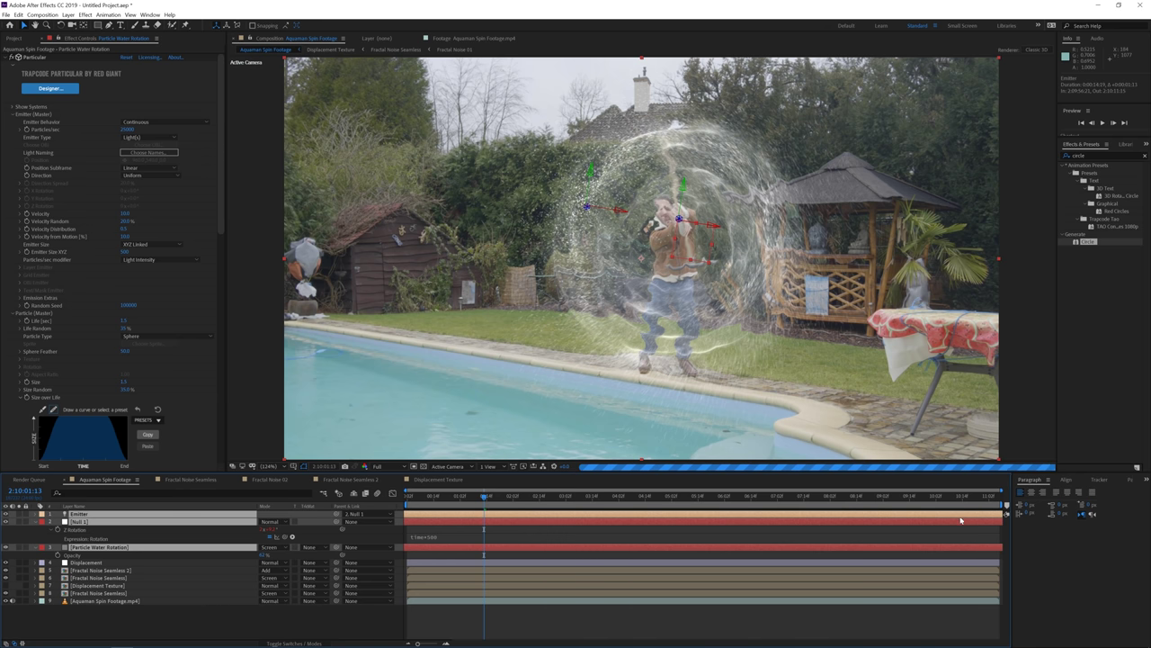
key("space")
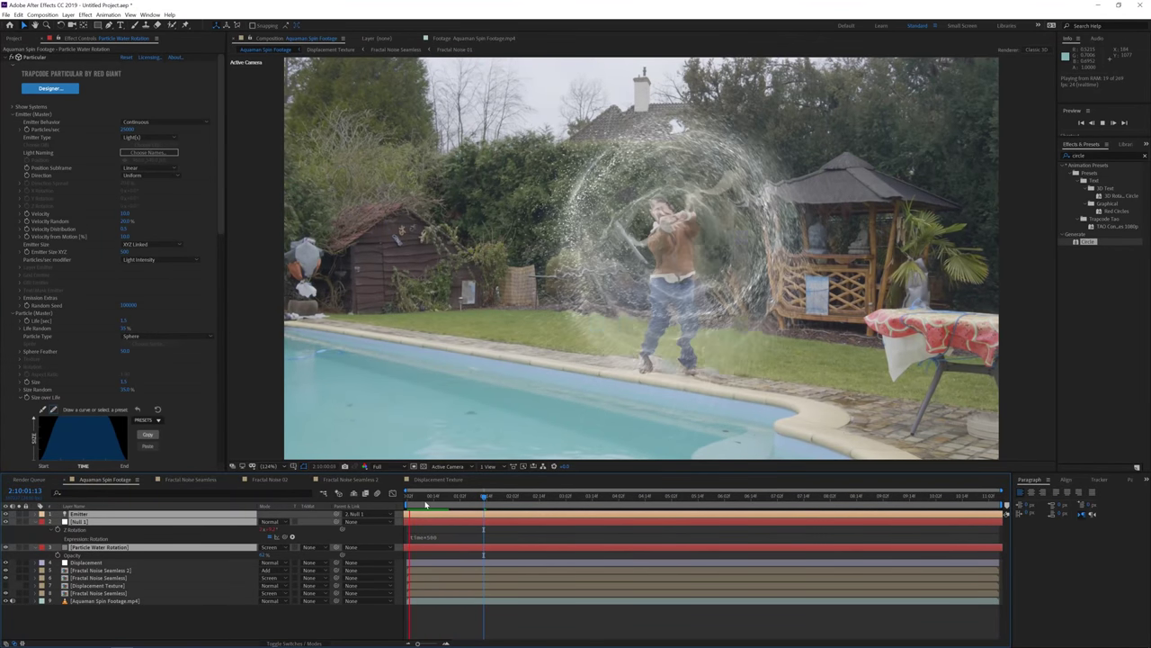
key("space")
Change Null 1's Z Rotation expression to time*1000 and set the water particles' Gravity to 200.
left_click(435, 537)
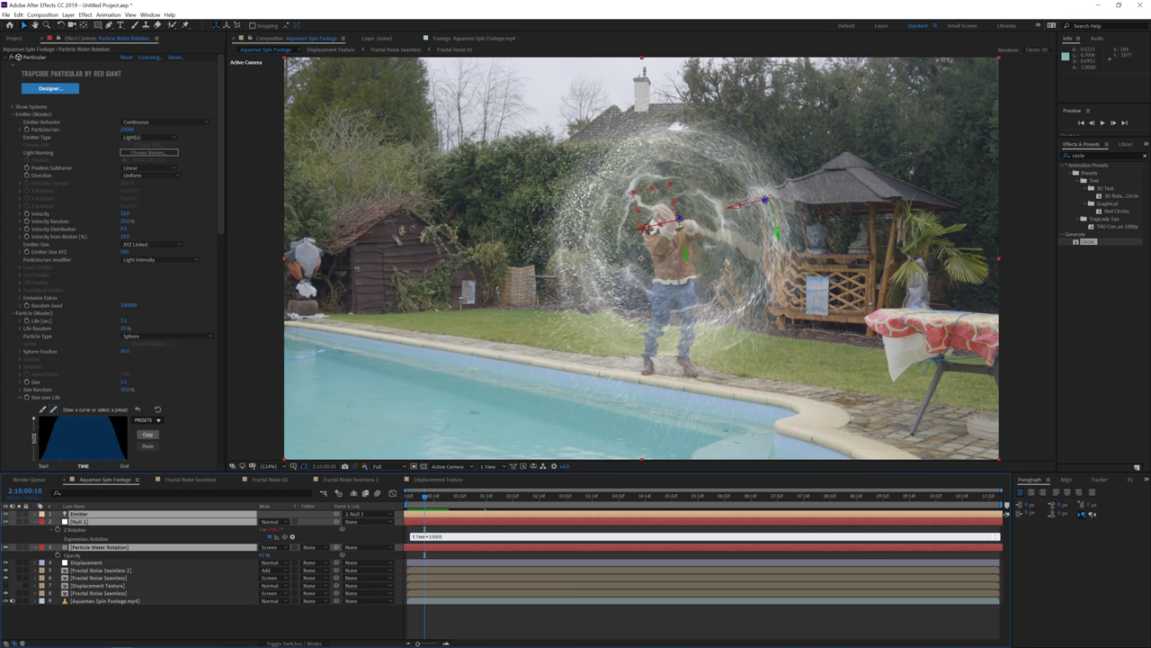
left_click(502, 532)
scroll(61, 361, "down", 4)
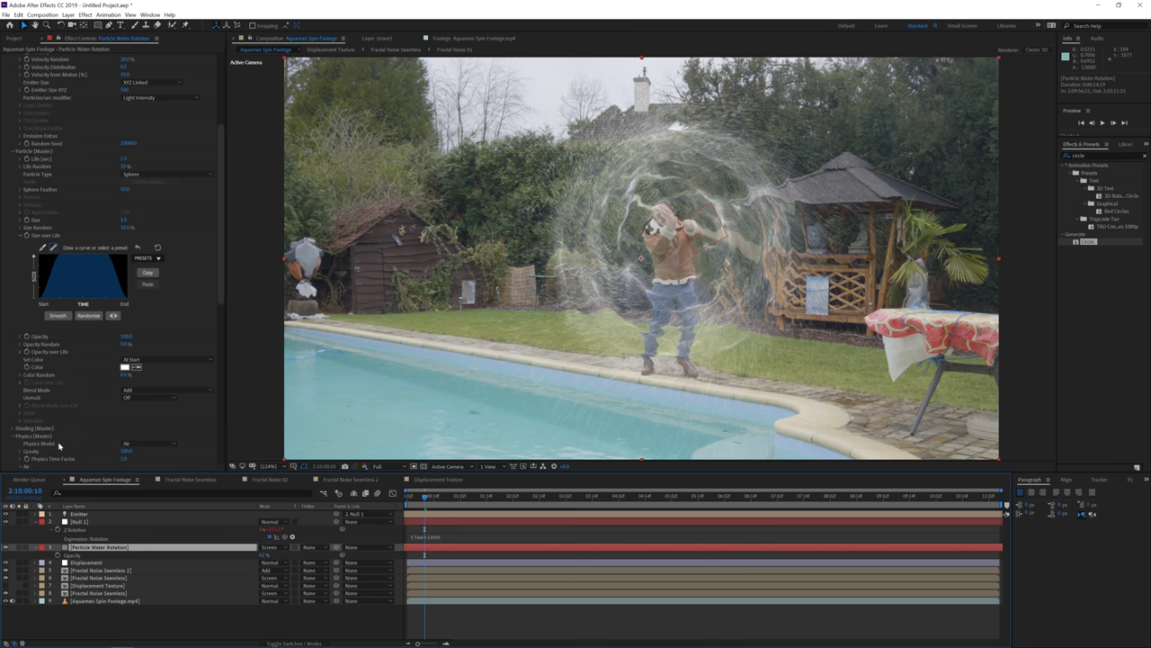
scroll(59, 445, "down", 1)
left_click(125, 431)
type("200")
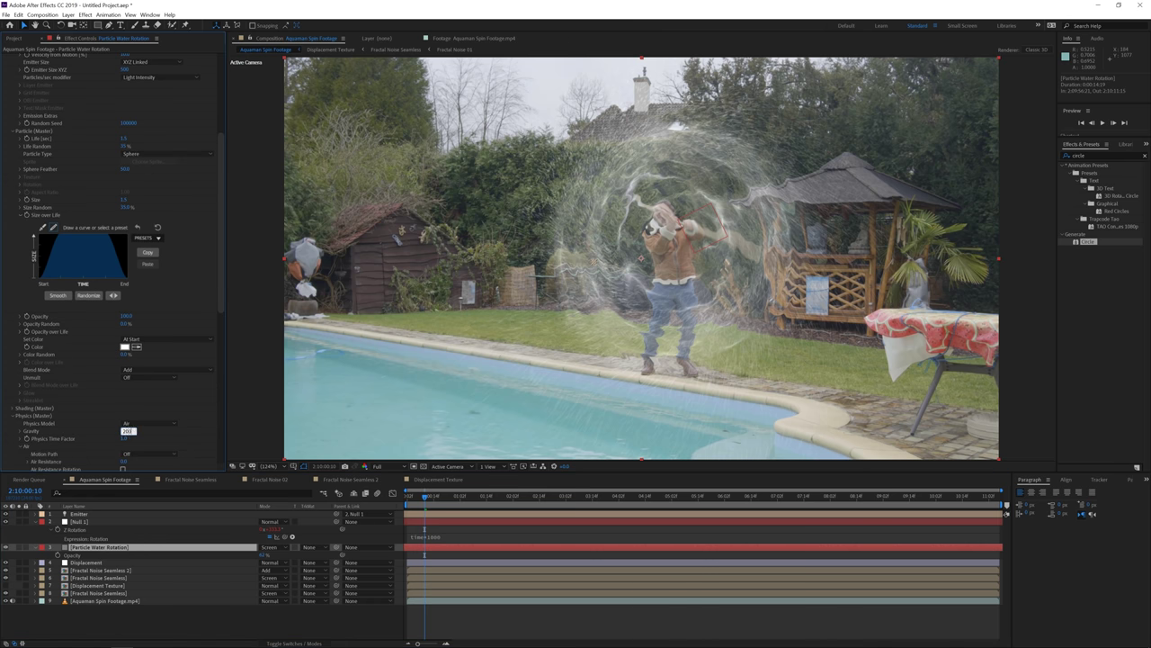
key("Return")
Try a strong Opacity Boost in the particles' Motion Blur settings and settle on a lower boost.
scroll(191, 446, "down", 7)
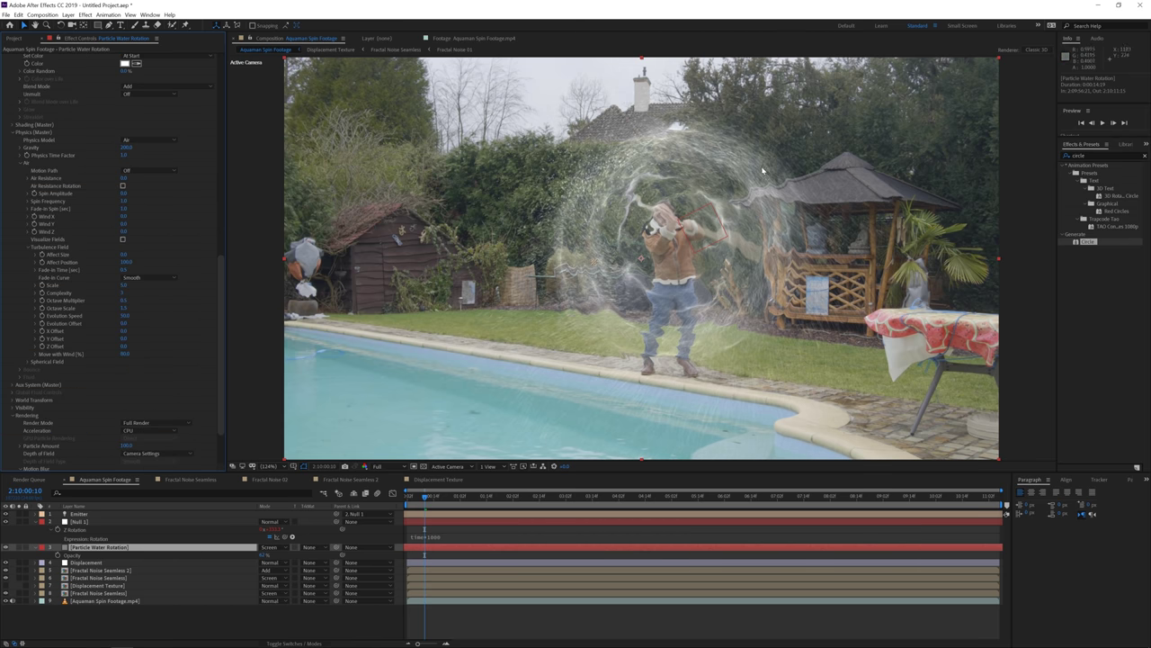
scroll(38, 405, "down", 1)
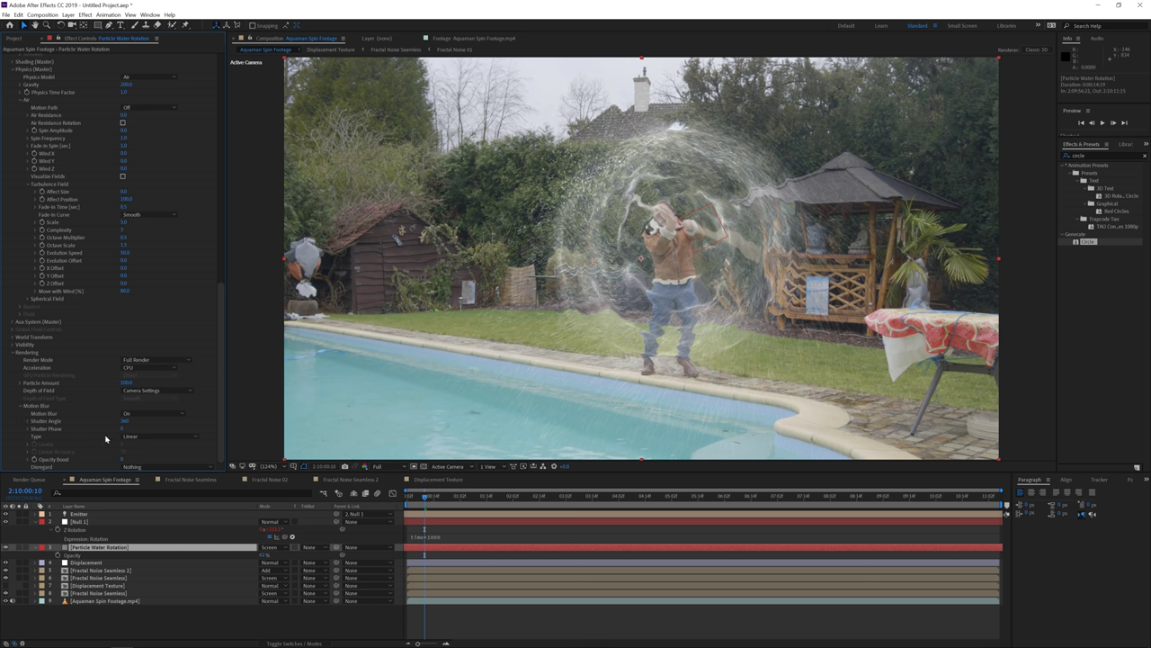
left_click(123, 459)
key("Return")
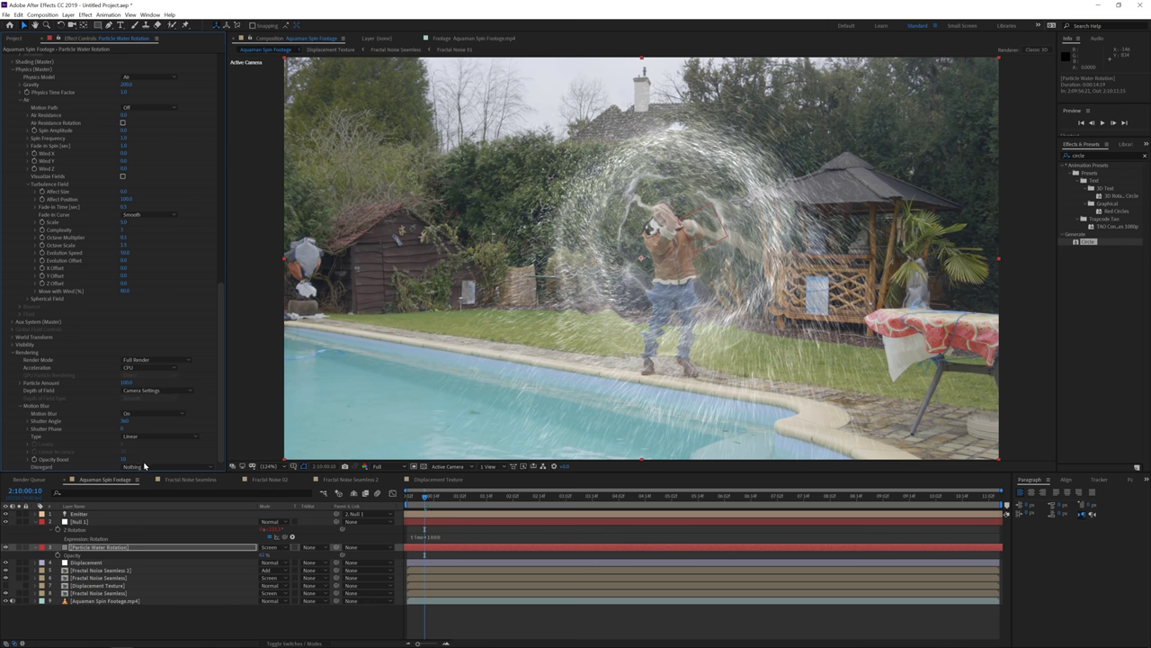
left_click(124, 460)
key("Return")
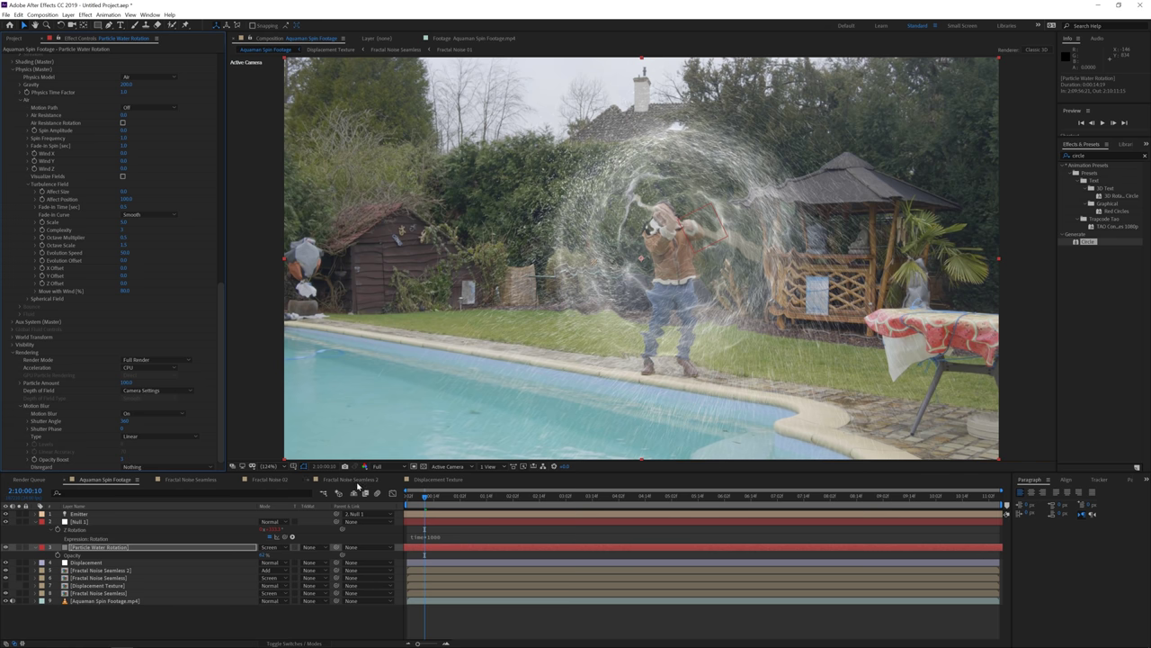
Preview the water ring at half resolution and move the current time to 2:10:00:18.
key("space")
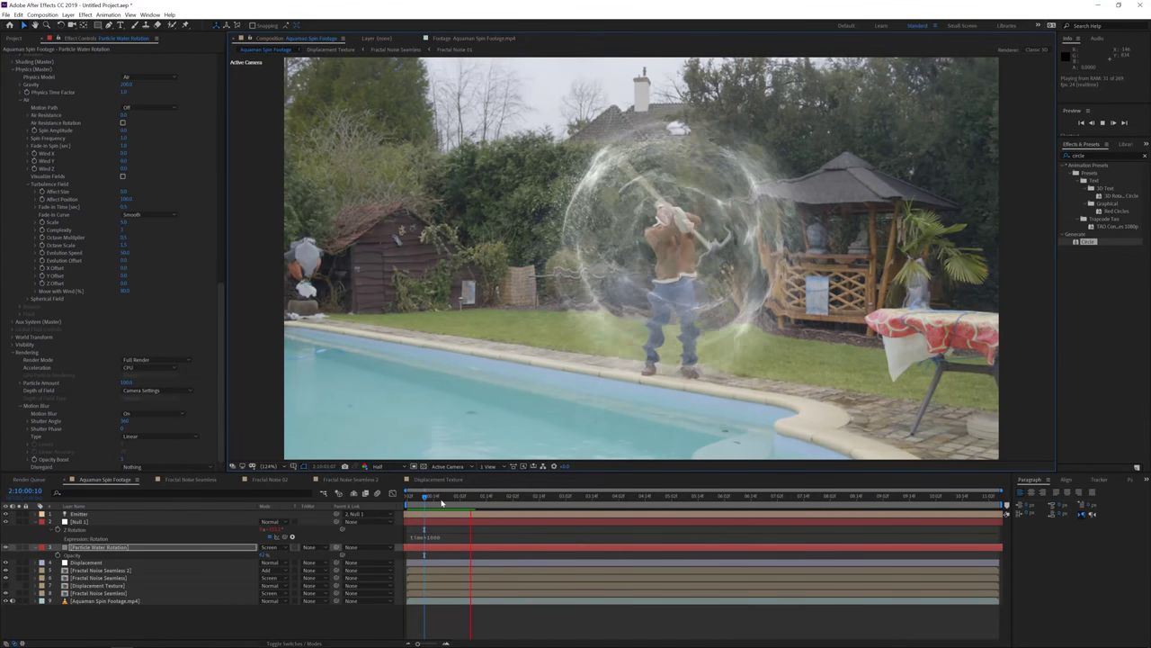
key("space")
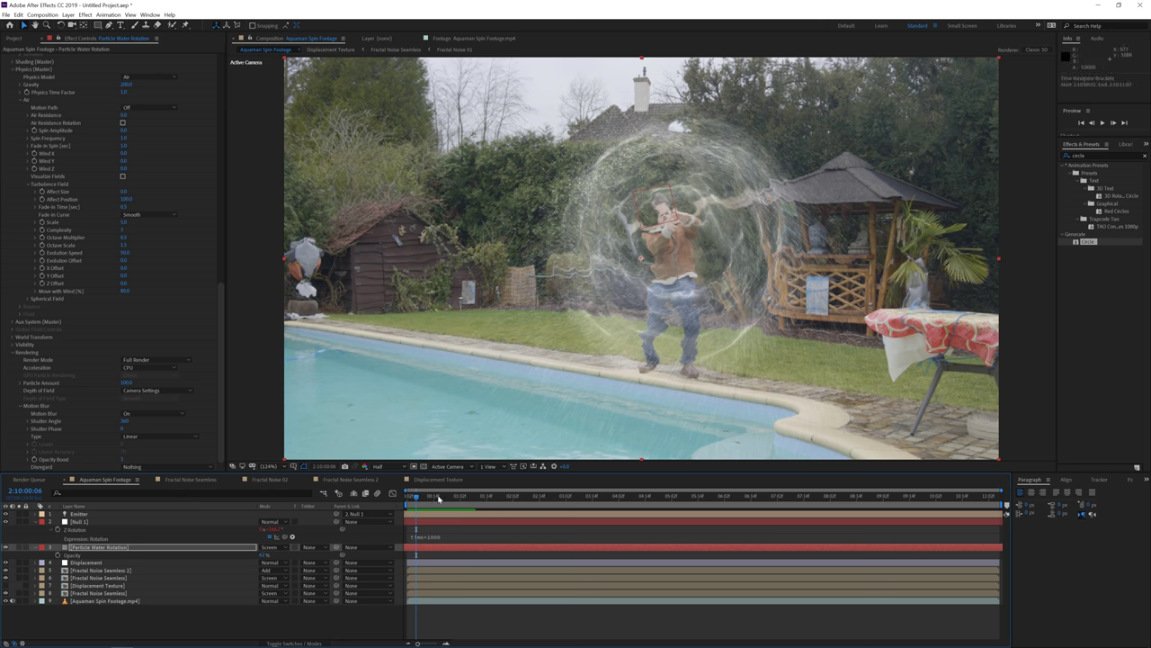
left_click_drag(416, 497, 441, 498)
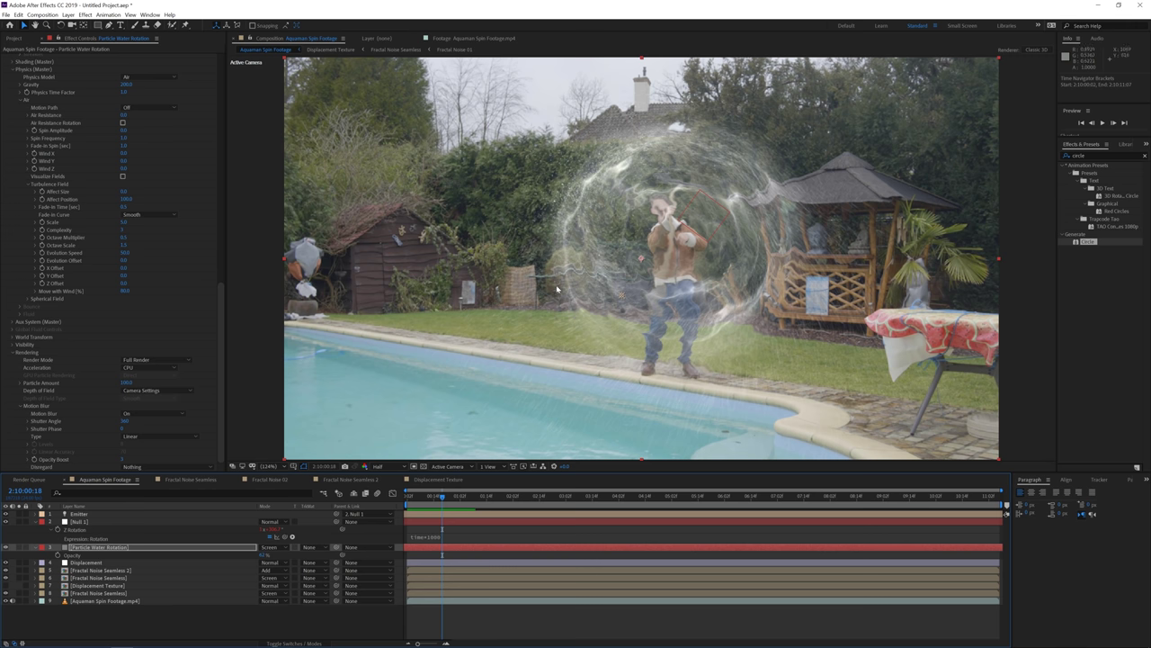
Create a new composition-sized solid layer named Fractal Noise above the Particle Water Rotation layer.
left_click(68, 15)
mouse_move(90, 24)
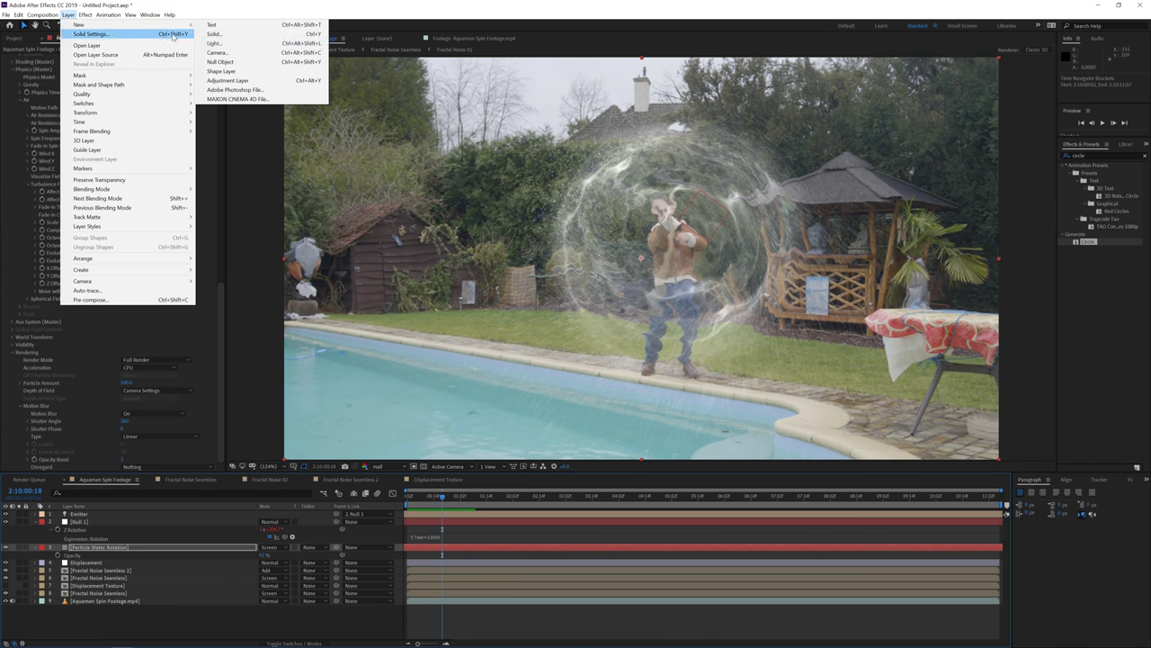
left_click(233, 34)
type("Frac")
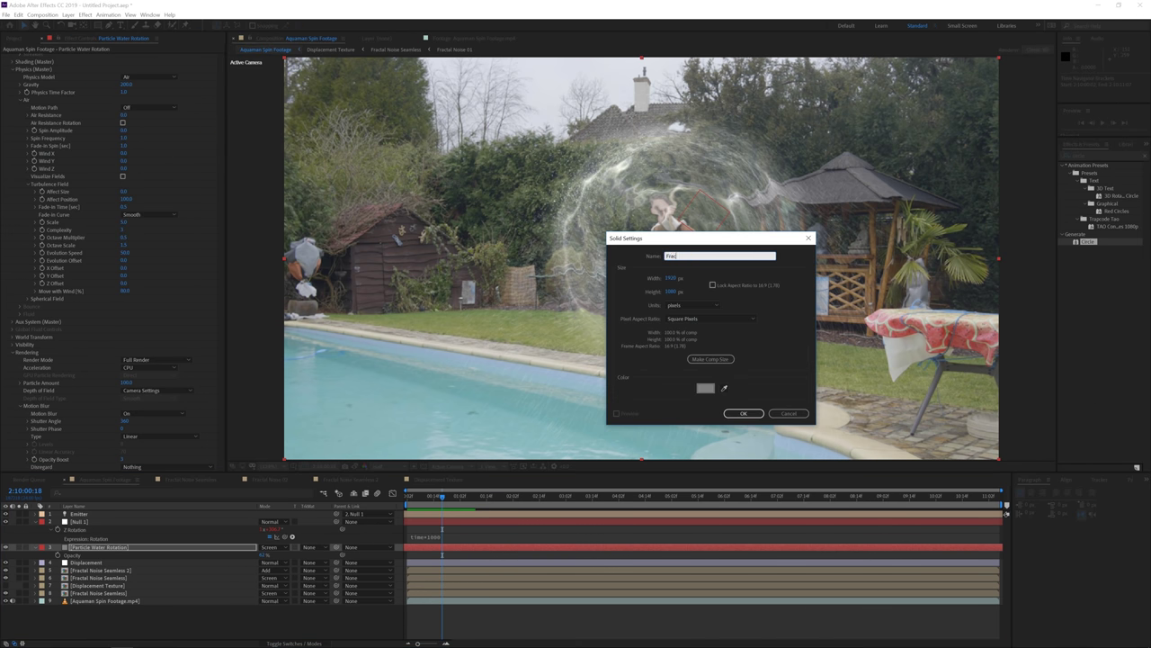
type("tal Noise")
key("Return")
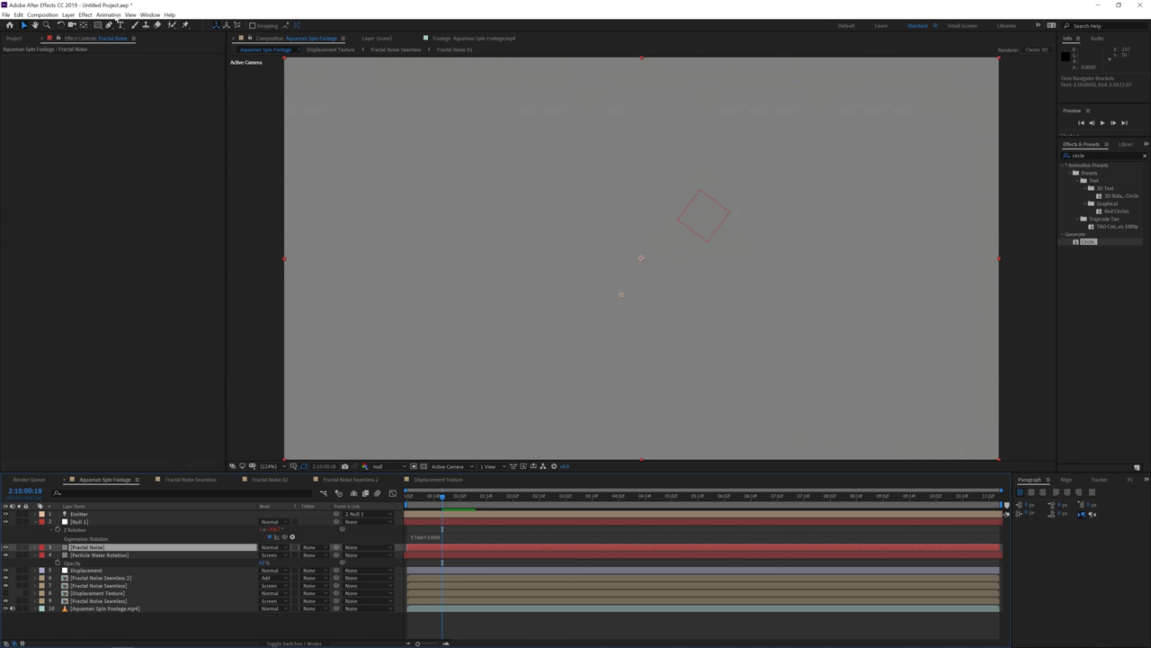
Apply the Fractal Noise effect to the new solid and increase its Scale to about 195.
left_click(85, 14)
mouse_move(140, 187)
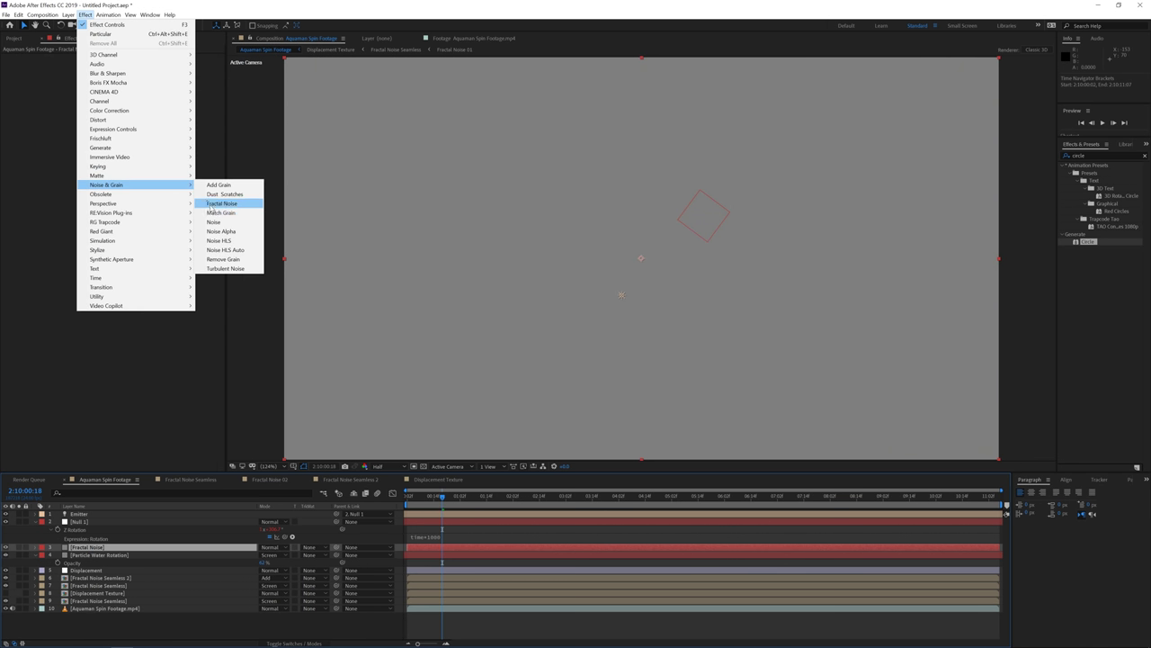
left_click(215, 205)
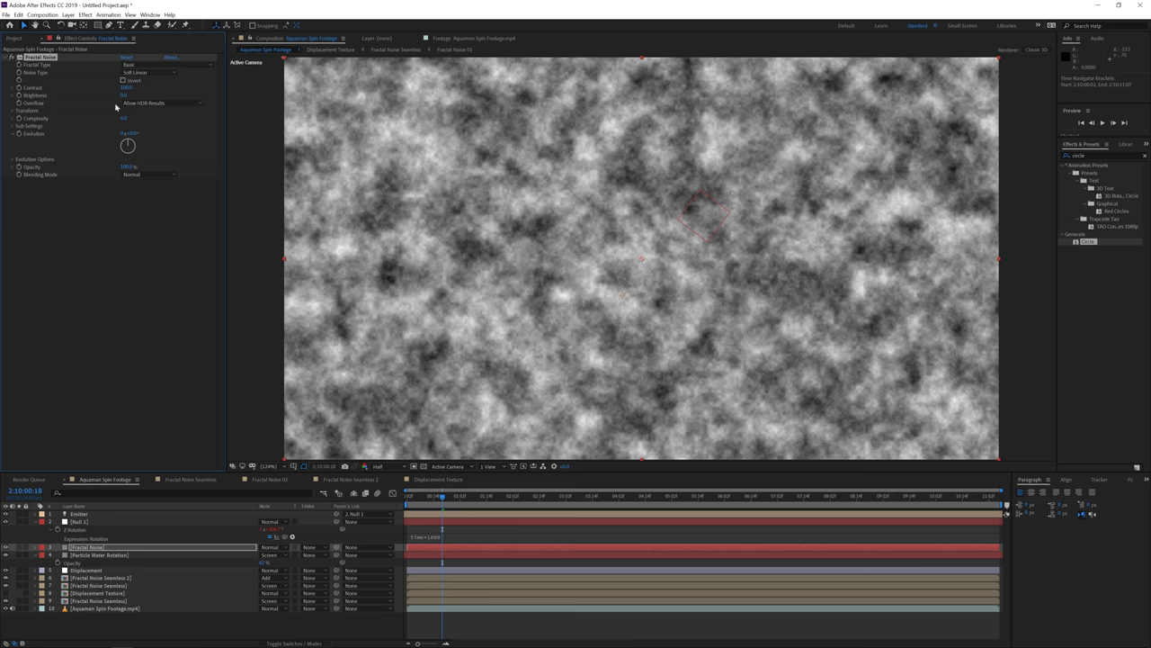
left_click(13, 111)
left_click_drag(126, 134, 174, 135)
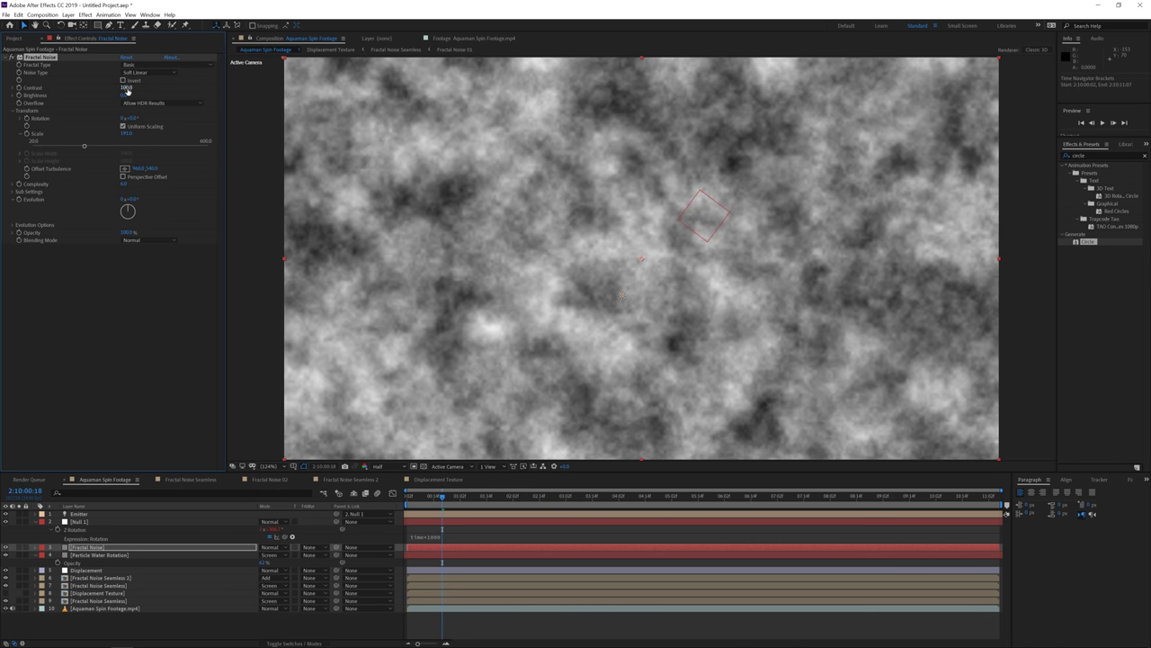
Raise the noise's Contrast slightly and keyframe Offset Turbulence, placing that keyframe at the start of the Fractal Noise layer.
left_click_drag(126, 89, 136, 90)
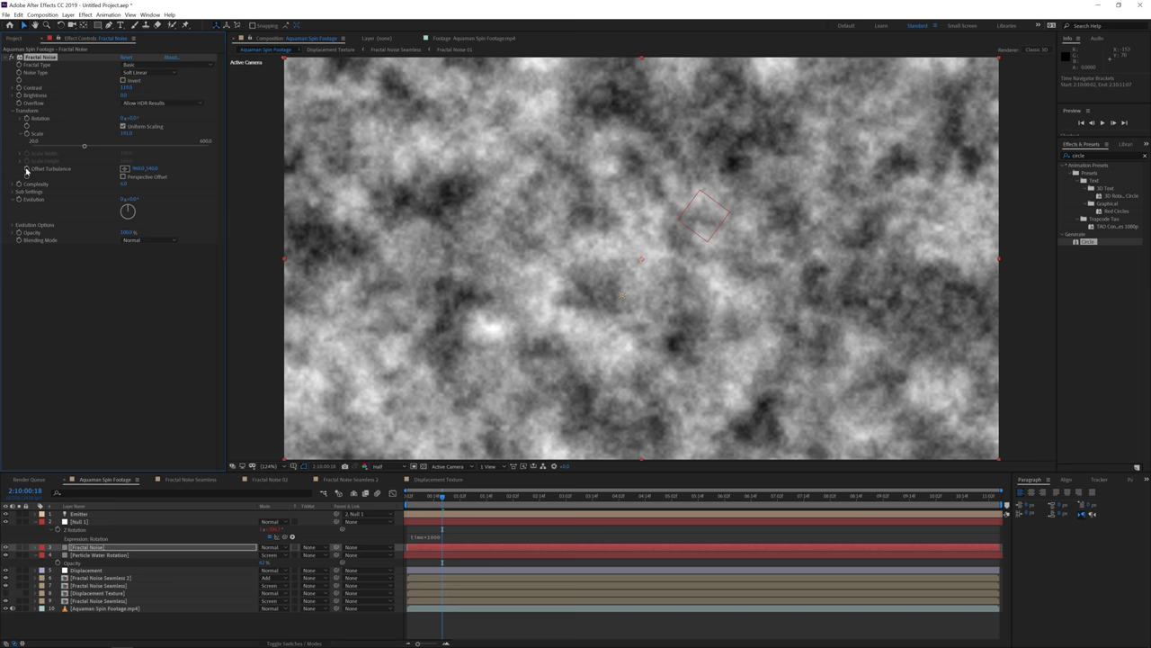
key("u")
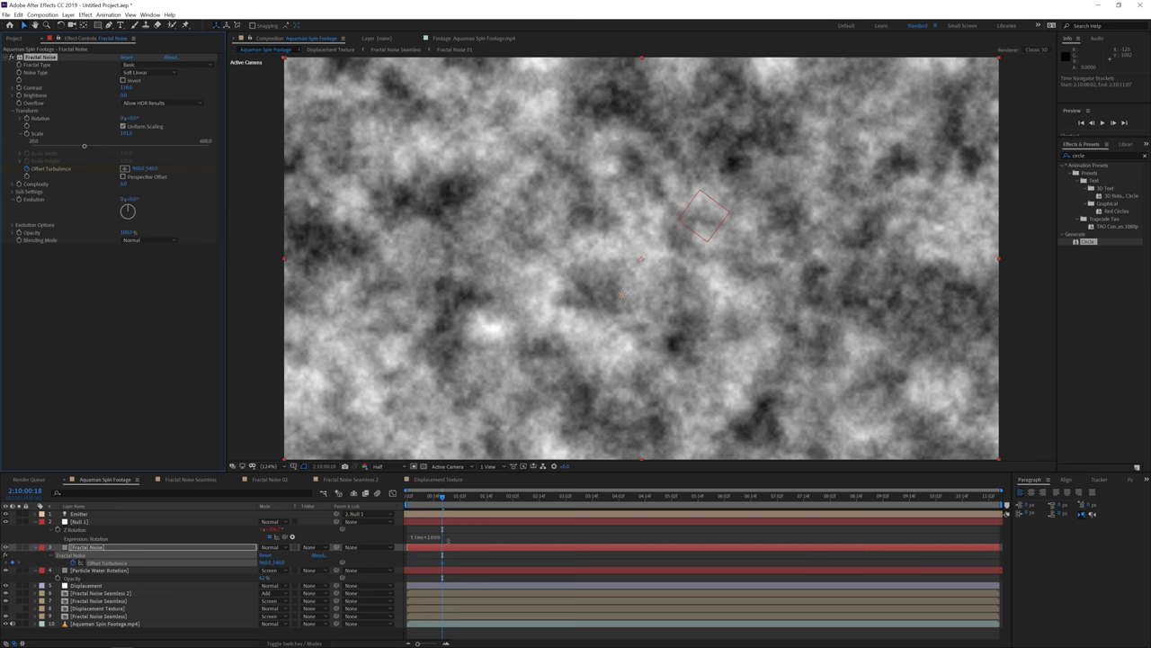
left_click(442, 564)
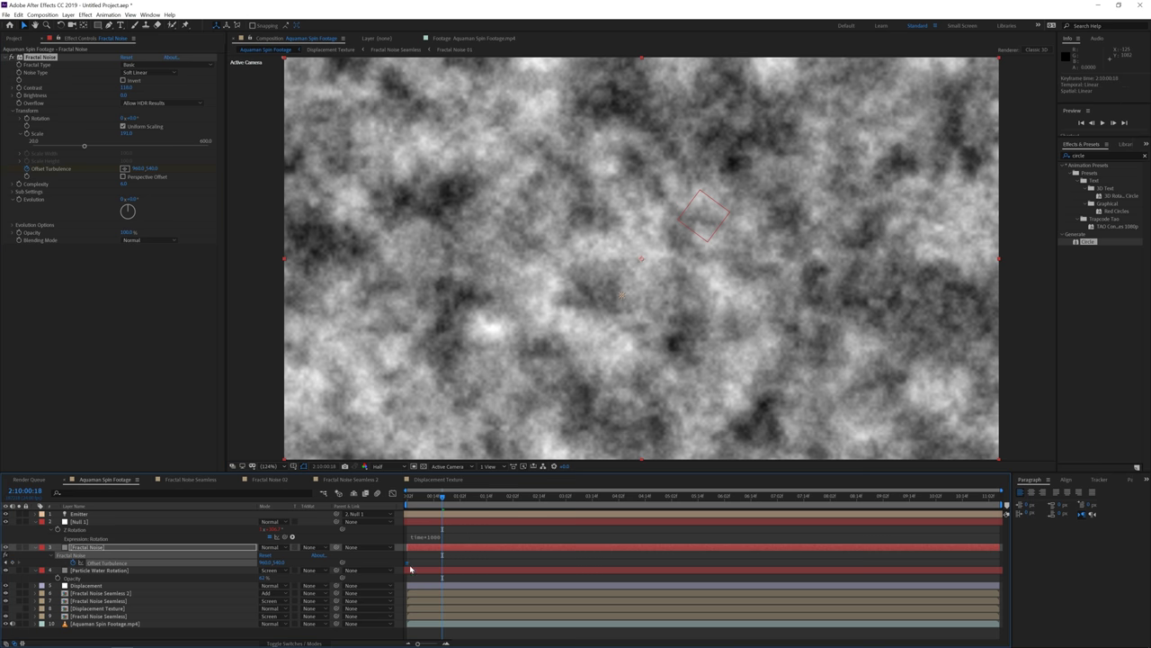
At 2:10:11:06, lower both Offset Turbulence values to negative to add an end keyframe, and preview the drifting noise.
left_click_drag(447, 501, 1018, 515)
left_click_drag(141, 169, 1, 169)
left_click_drag(136, 169, 125, 169)
key("space")
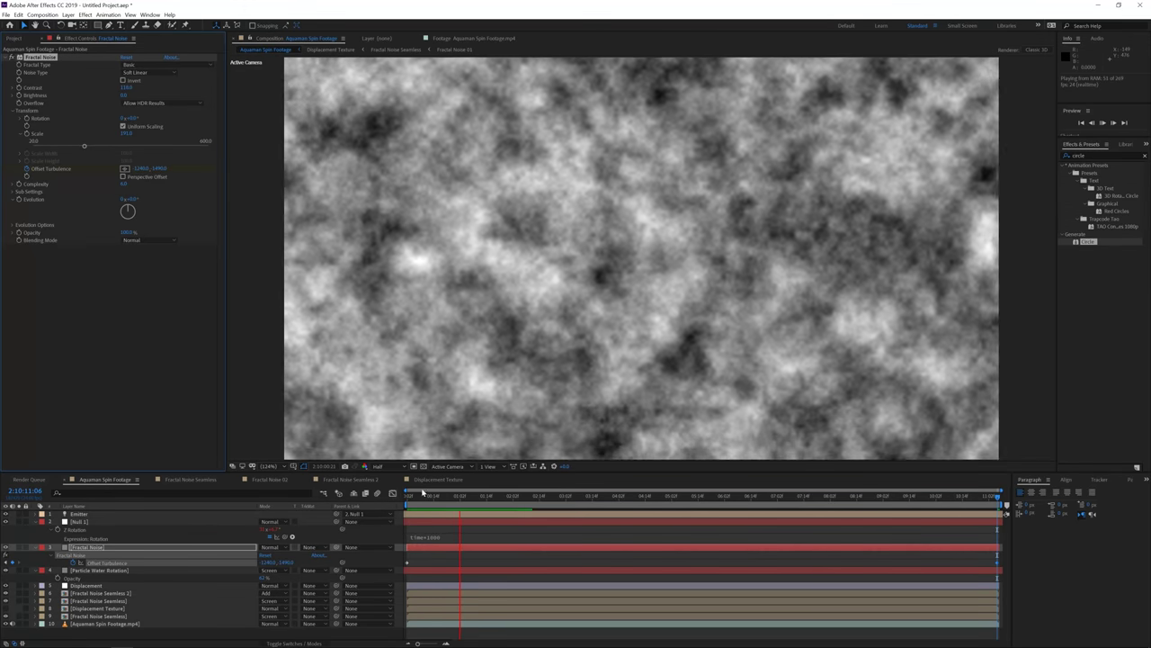
key("space")
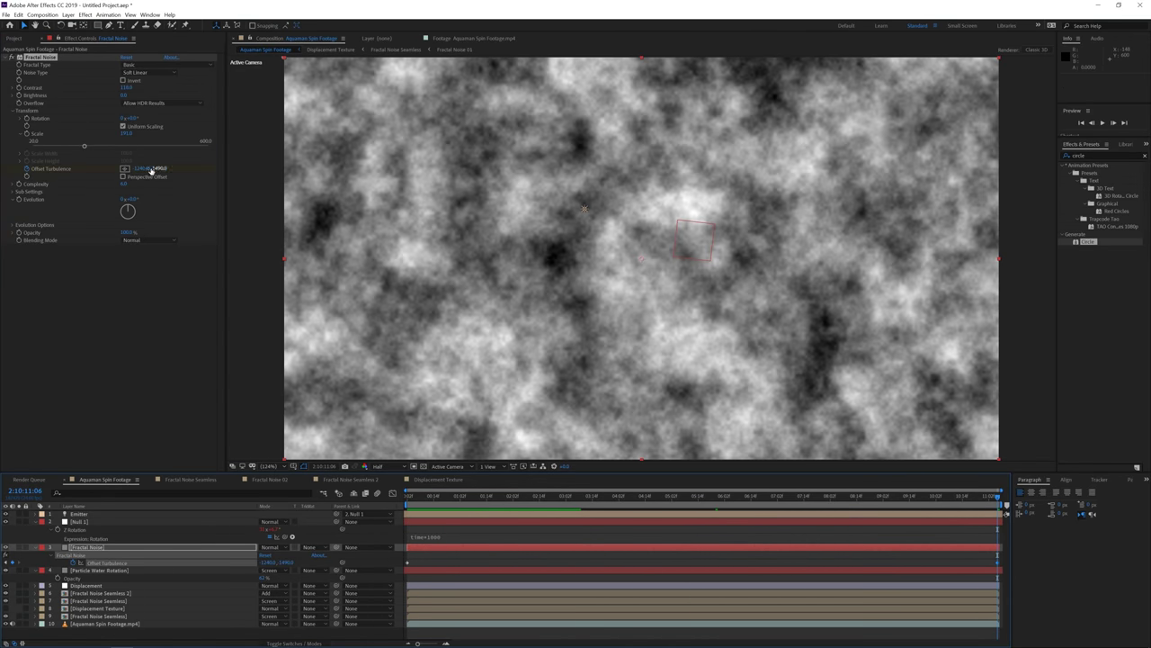
Push both Offset Turbulence values at the end keyframe much further negative for faster drift, previewing the motion.
left_click_drag(151, 169, 79, 171)
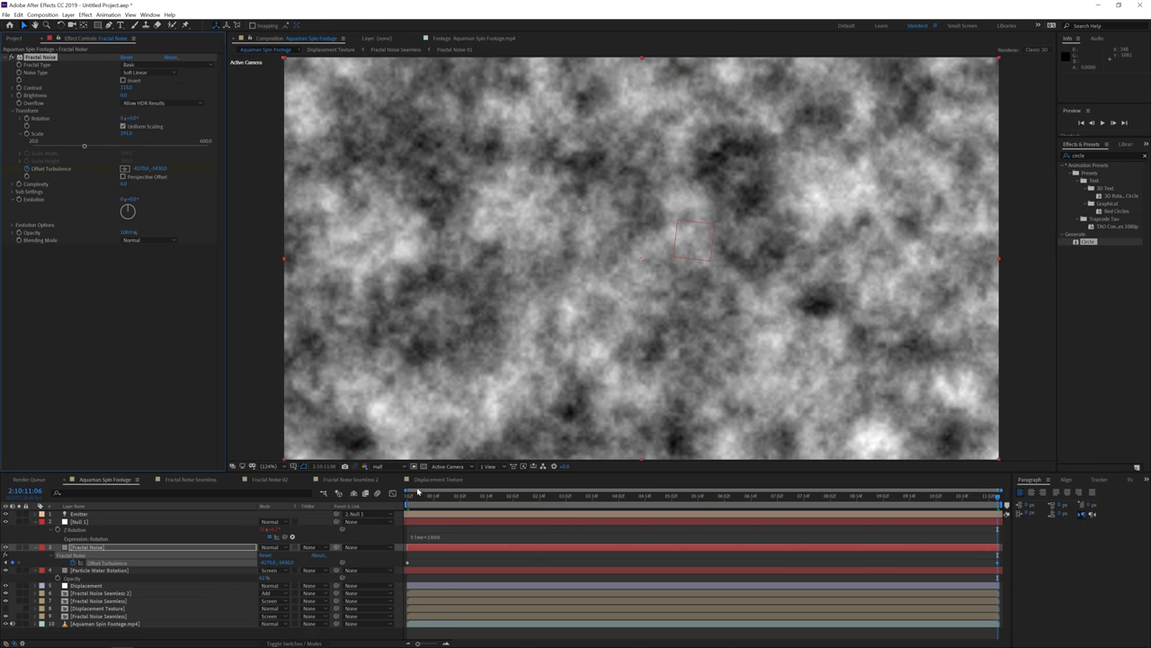
left_click(414, 498)
key("space")
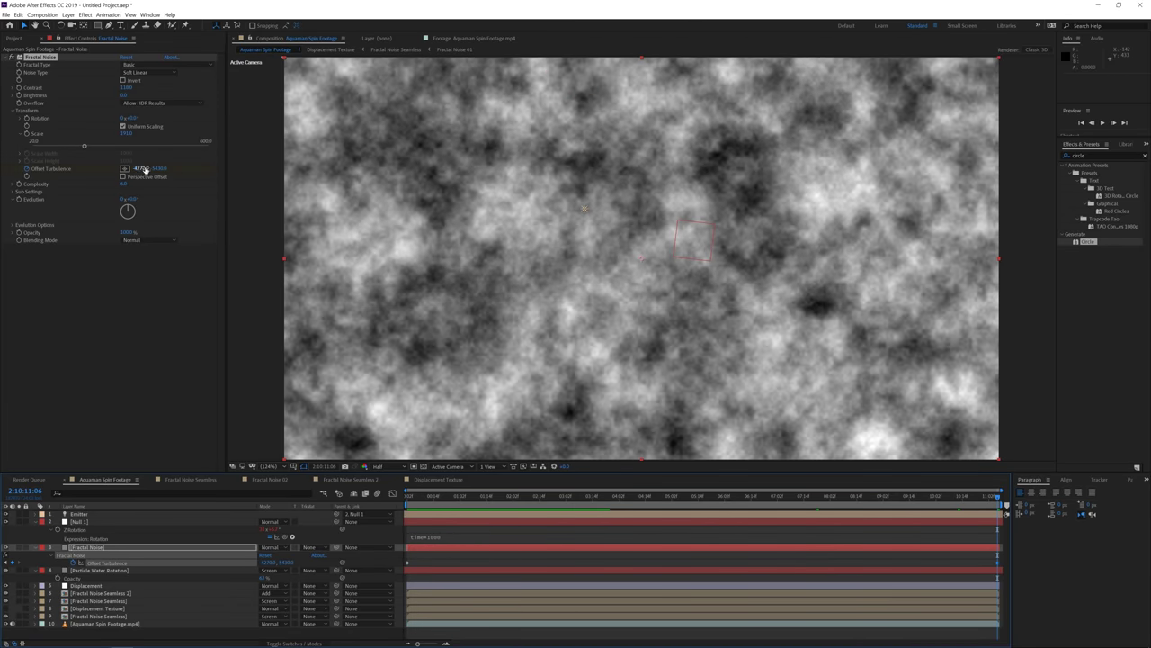
left_click_drag(145, 169, 56, 195)
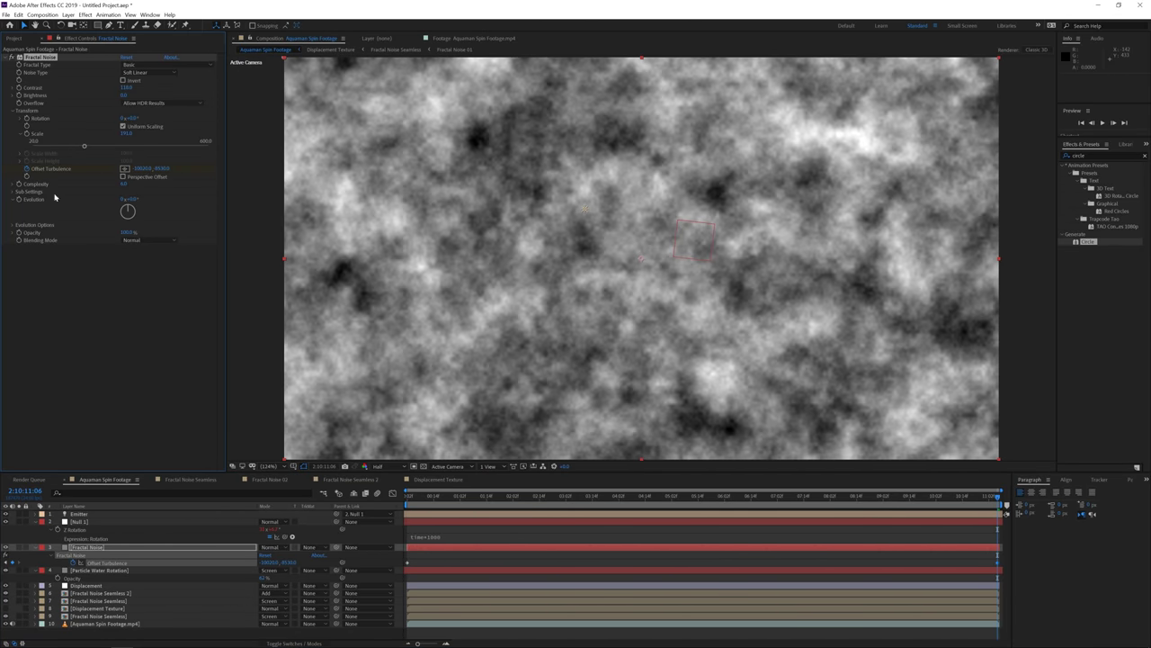
left_click_drag(166, 170, 56, 180)
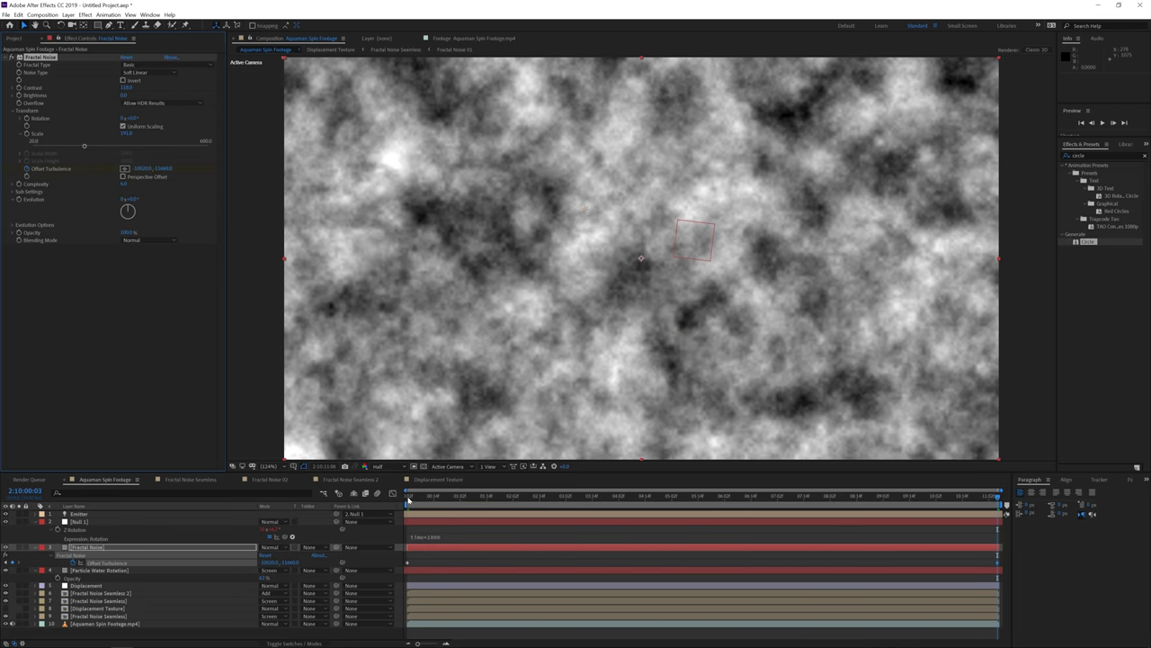
left_click(408, 500)
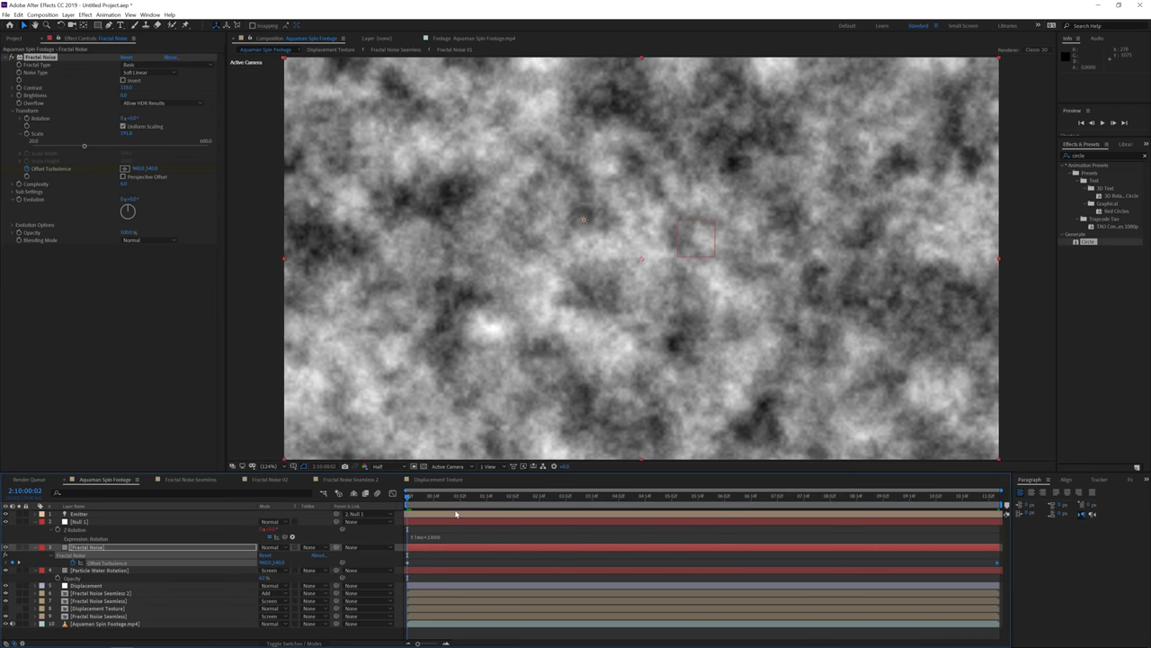
key("space")
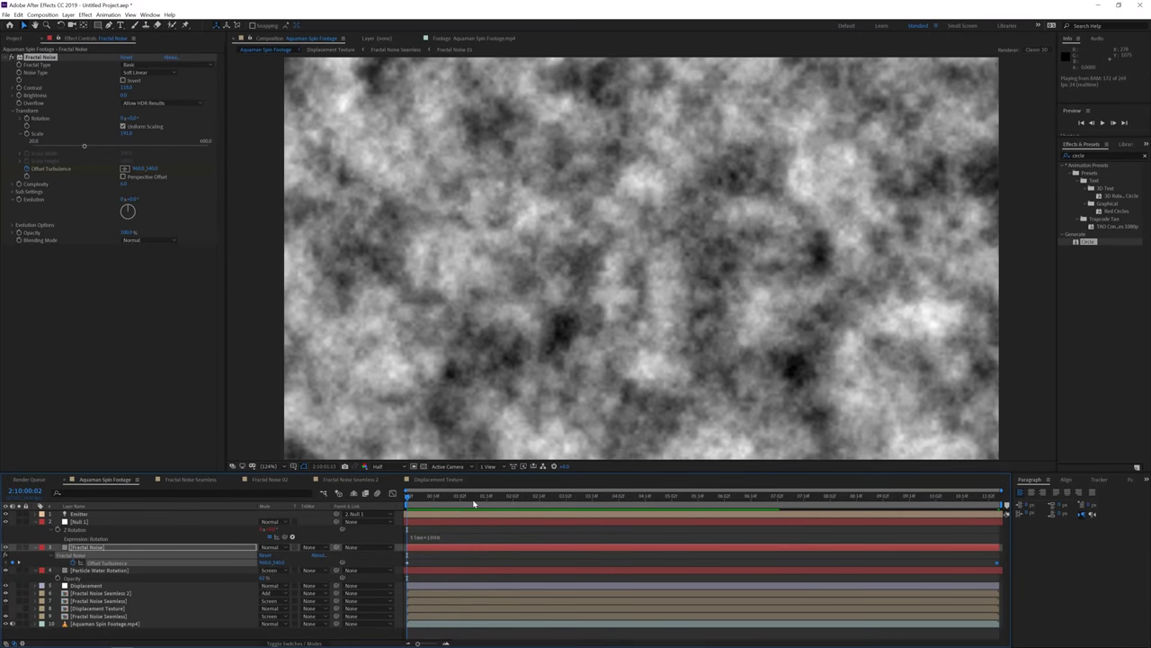
Return to the end keyframe at 2:10:11:06 and make both Offset Turbulence values less negative to slow the drift.
left_click_drag(474, 500, 1067, 494)
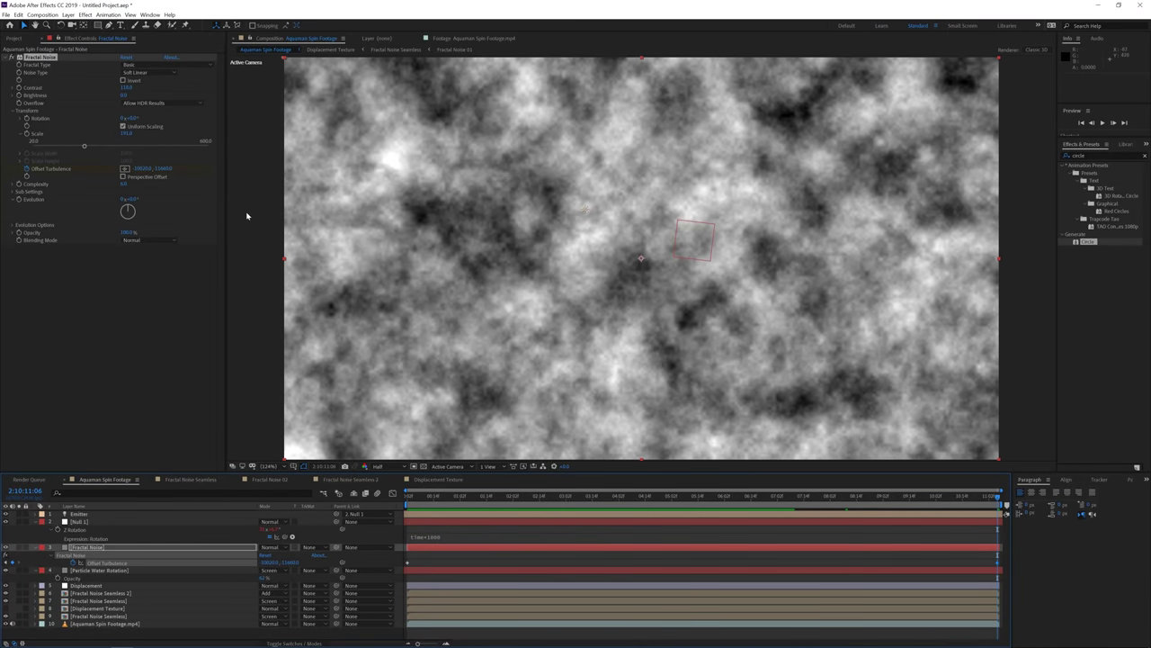
left_click_drag(141, 169, 275, 179)
left_click_drag(143, 169, 267, 174)
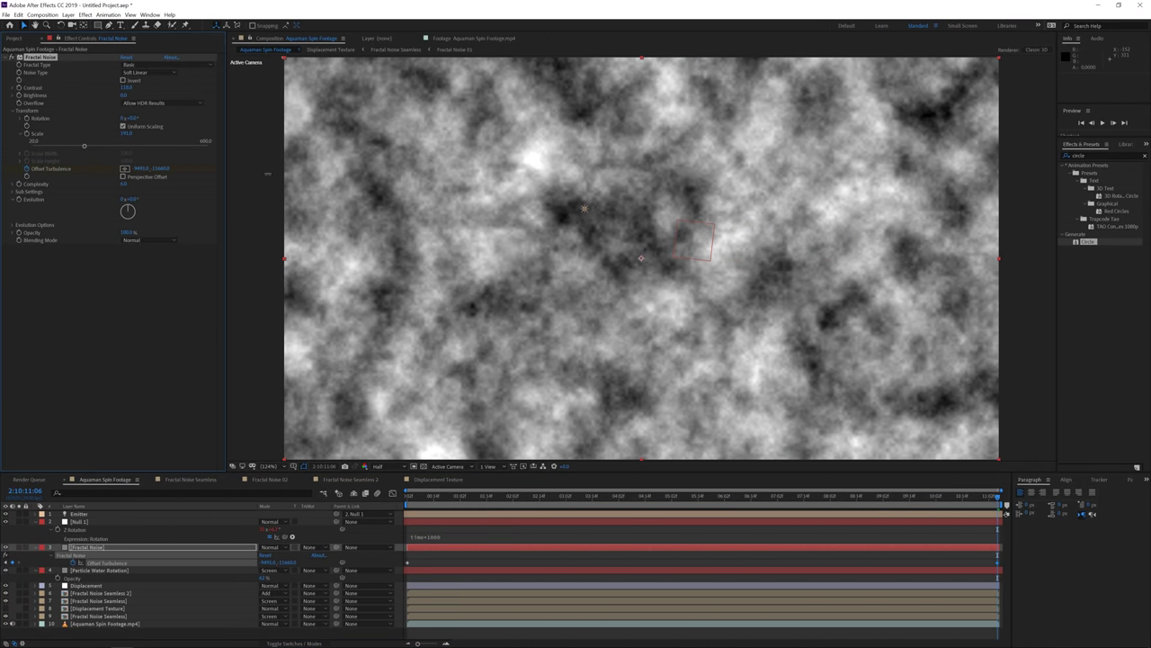
left_click_drag(193, 168, 342, 178)
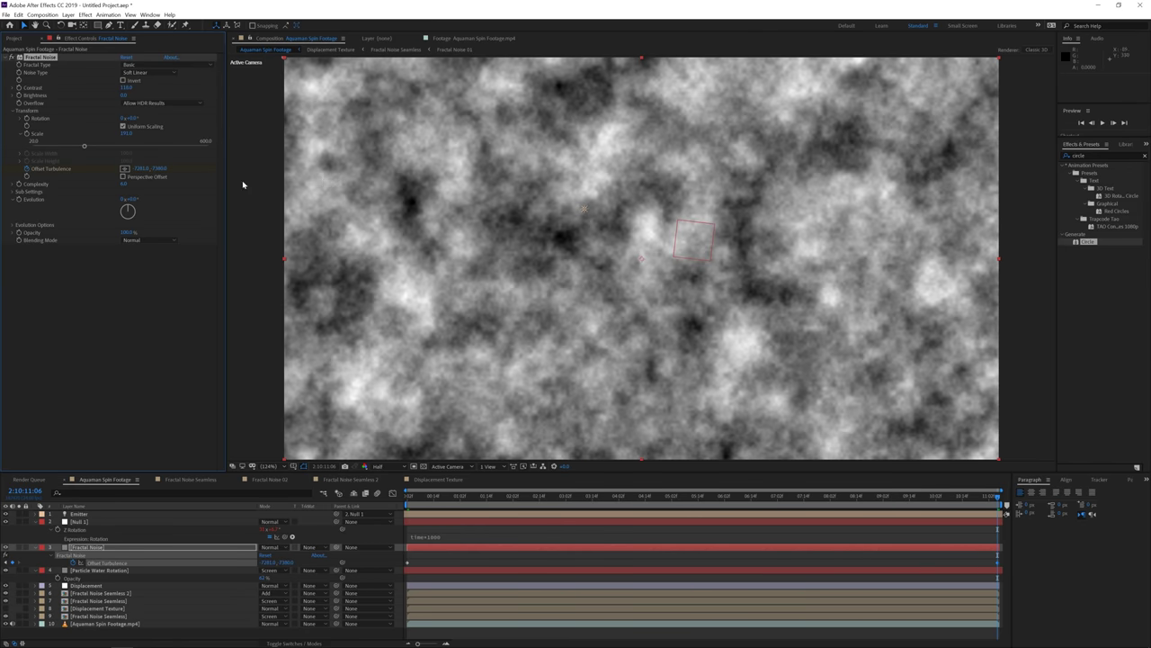
Drive the Fractal Noise Evolution with the expression time*500 and preview the animated noise.
left_click(18, 200, "alt")
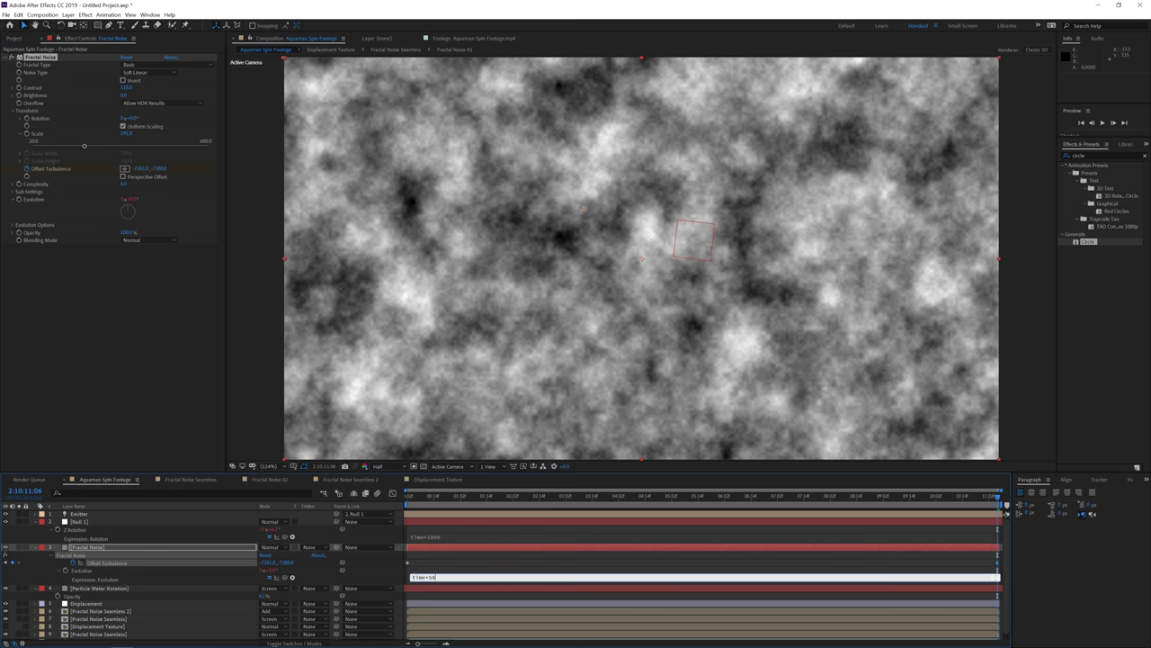
type("time*500")
left_click(464, 562)
key("space")
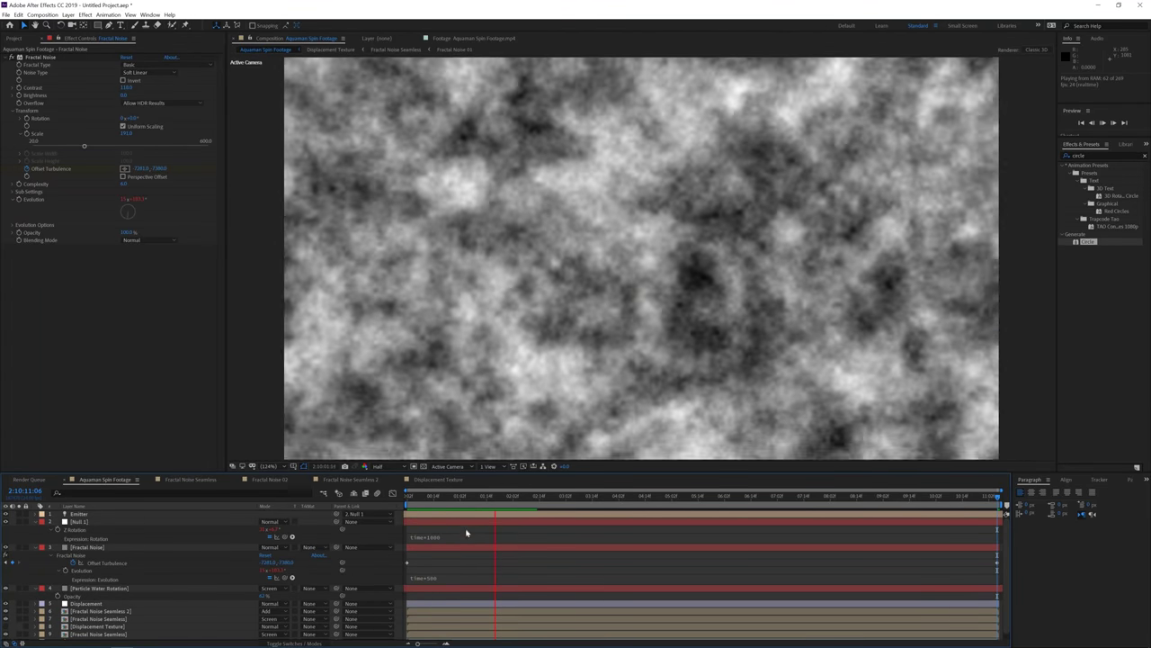
key("space")
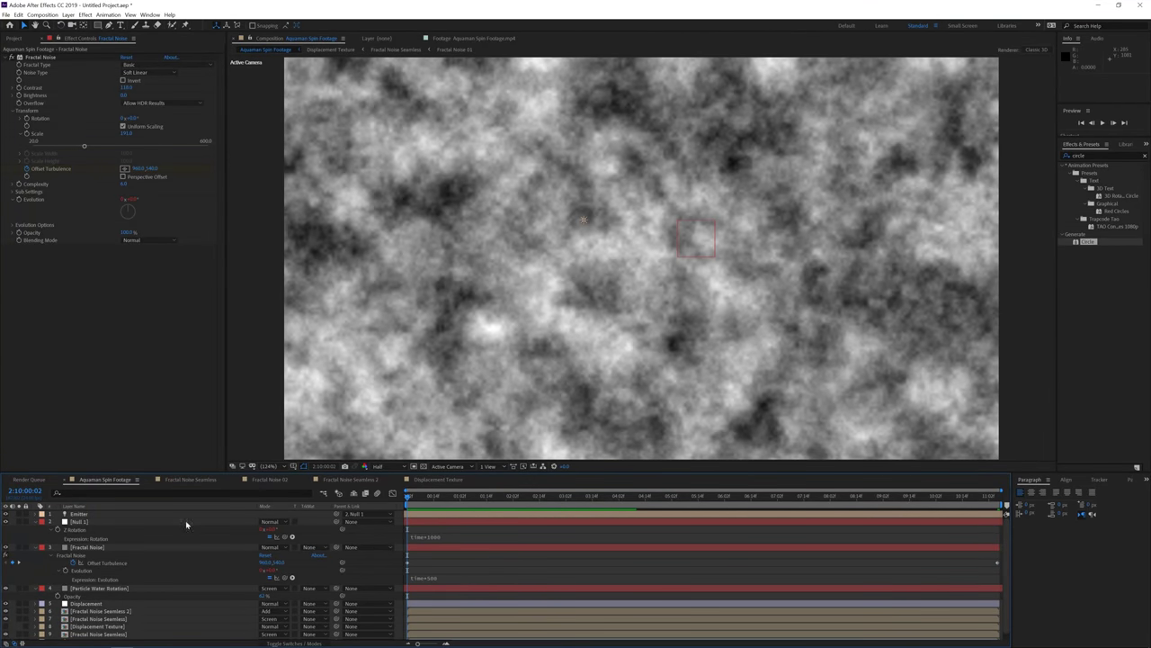
Hide the Fractal Noise layer, draw a curved Pen mask from the man across the area on his left side of the frame, and show the layer again.
left_click(86, 546)
left_click(107, 25)
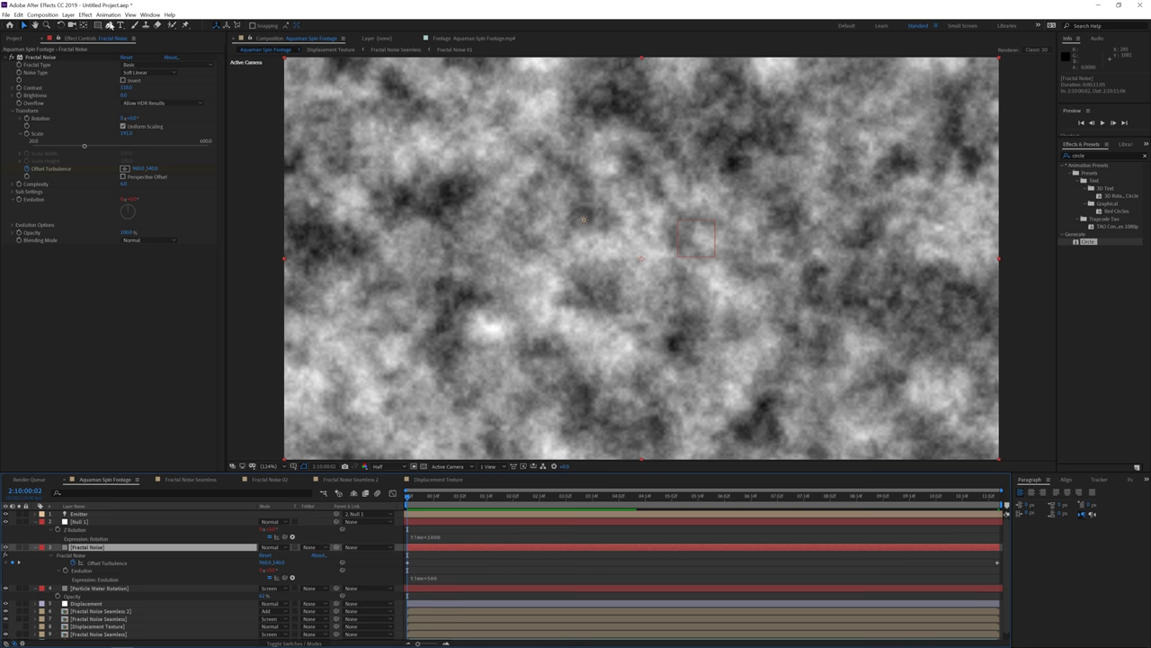
left_click(6, 547)
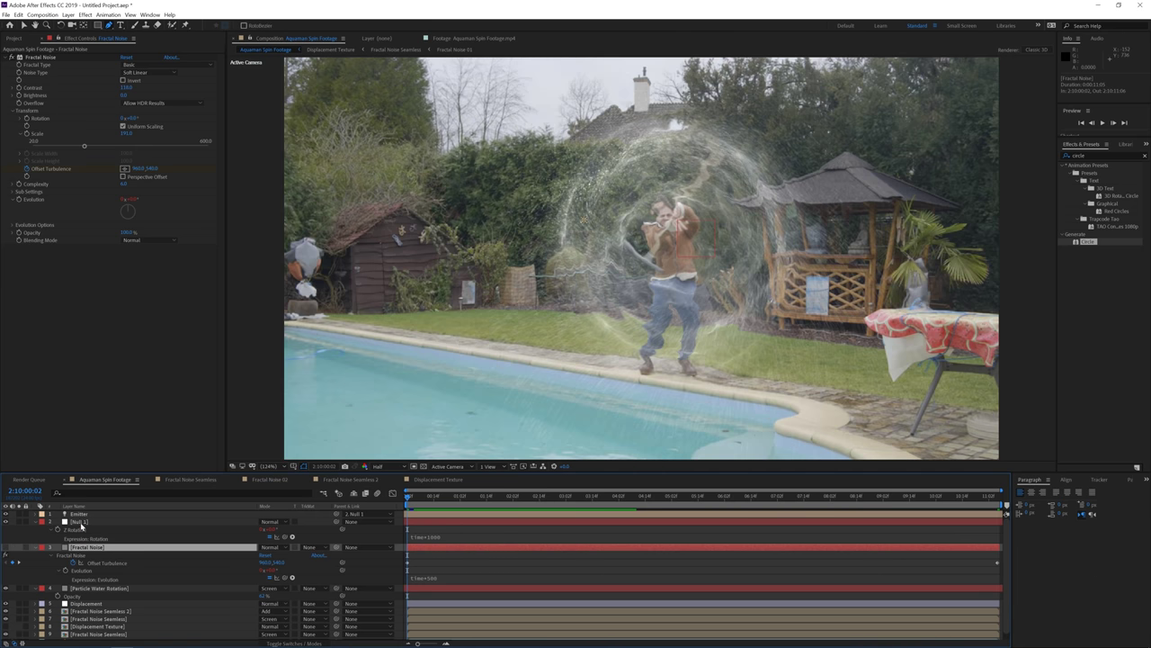
left_click(668, 241)
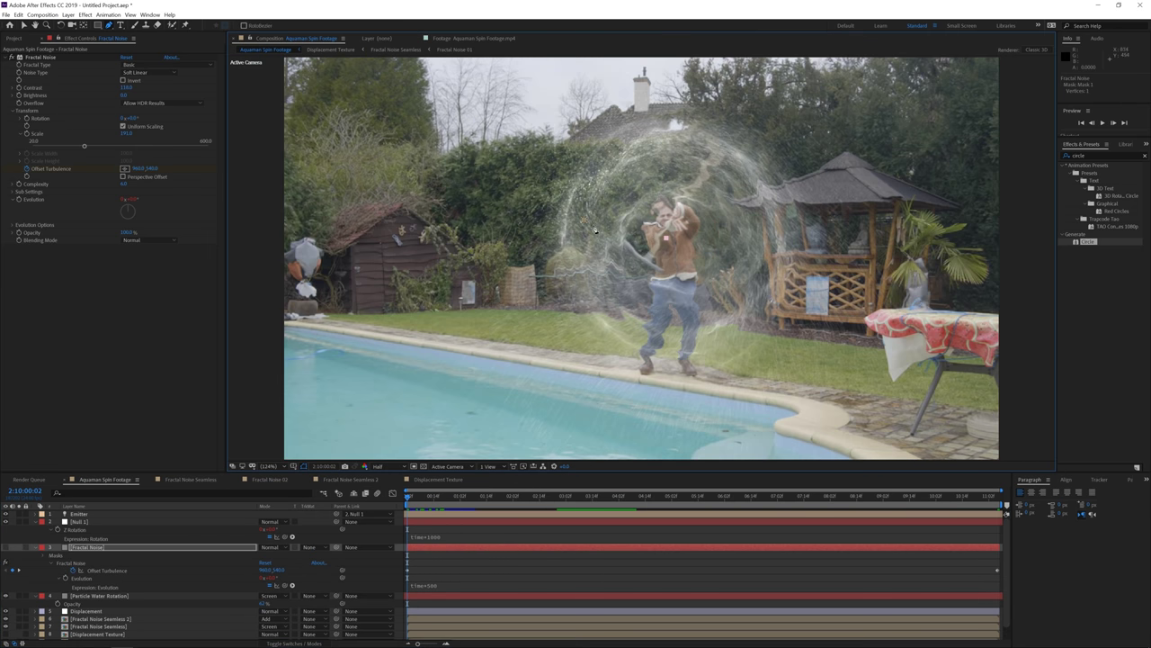
left_click_drag(378, 129, 281, 155)
left_click_drag(261, 227, 264, 276)
left_click_drag(272, 320, 360, 363)
left_click_drag(397, 366, 486, 381)
left_click_drag(614, 365, 709, 253)
left_click(665, 238)
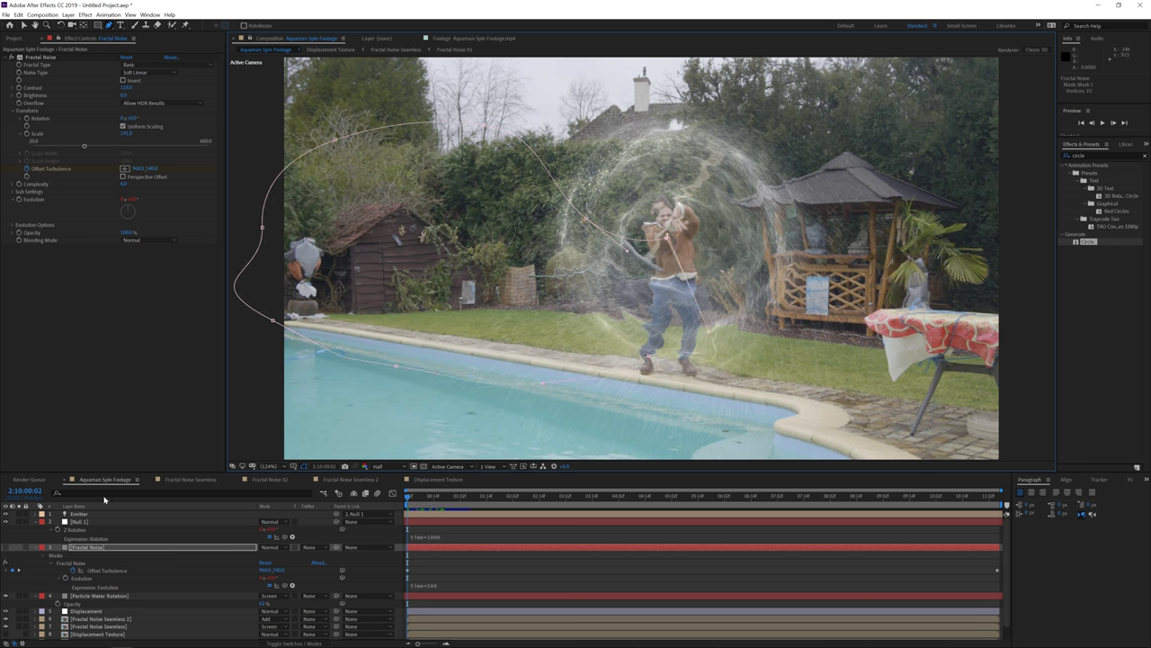
left_click(6, 547)
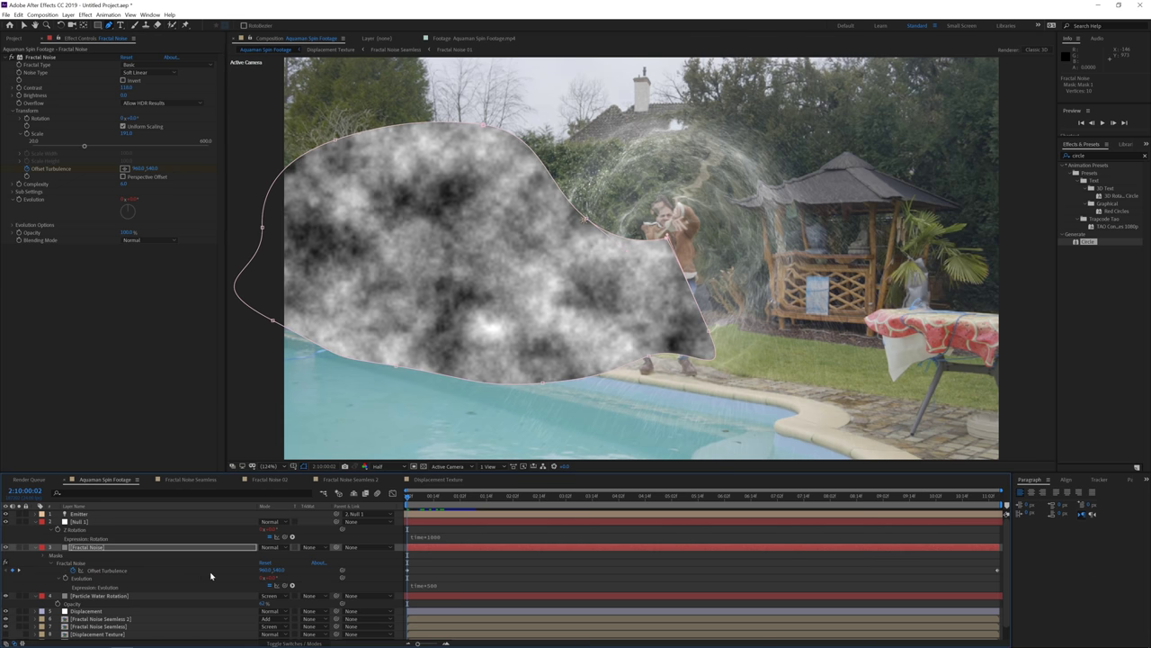
Feather the Fractal Noise mask heavily and set the layer's blending mode to Screen.
key("f")
left_click_drag(277, 562, 409, 560)
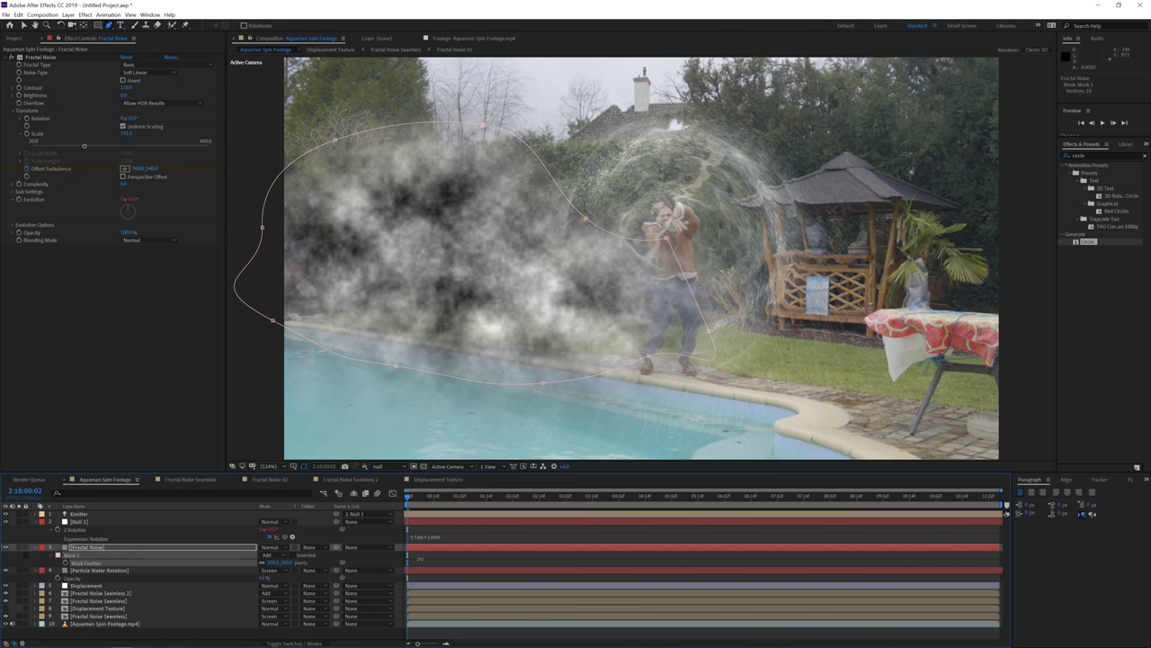
left_click(275, 547)
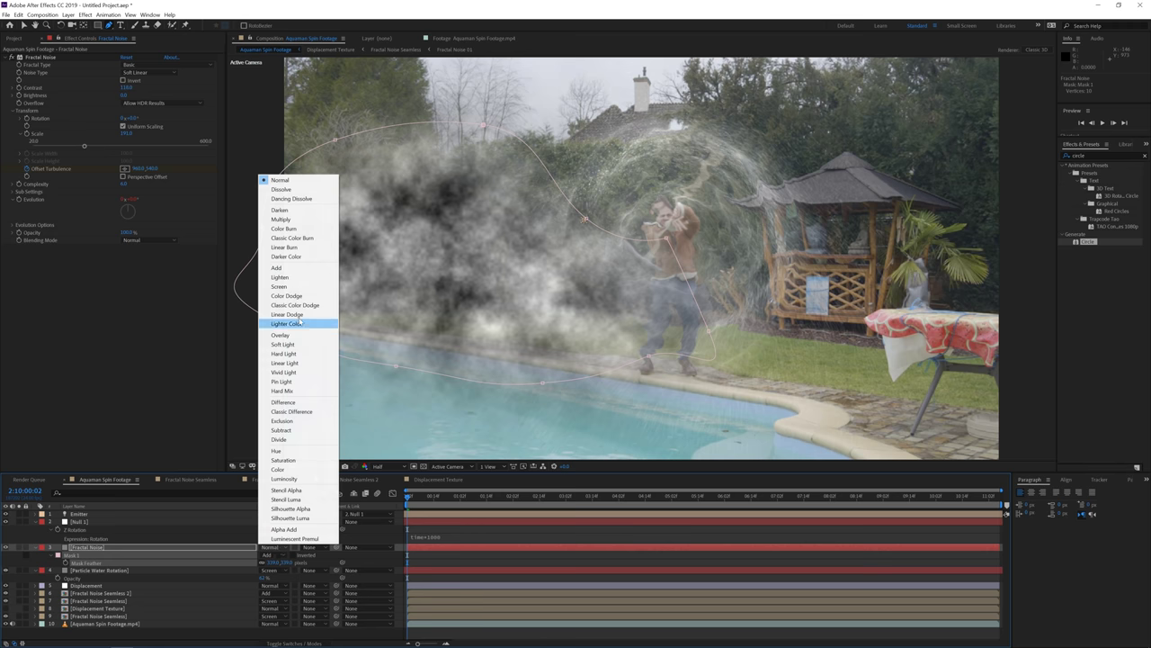
left_click(297, 290)
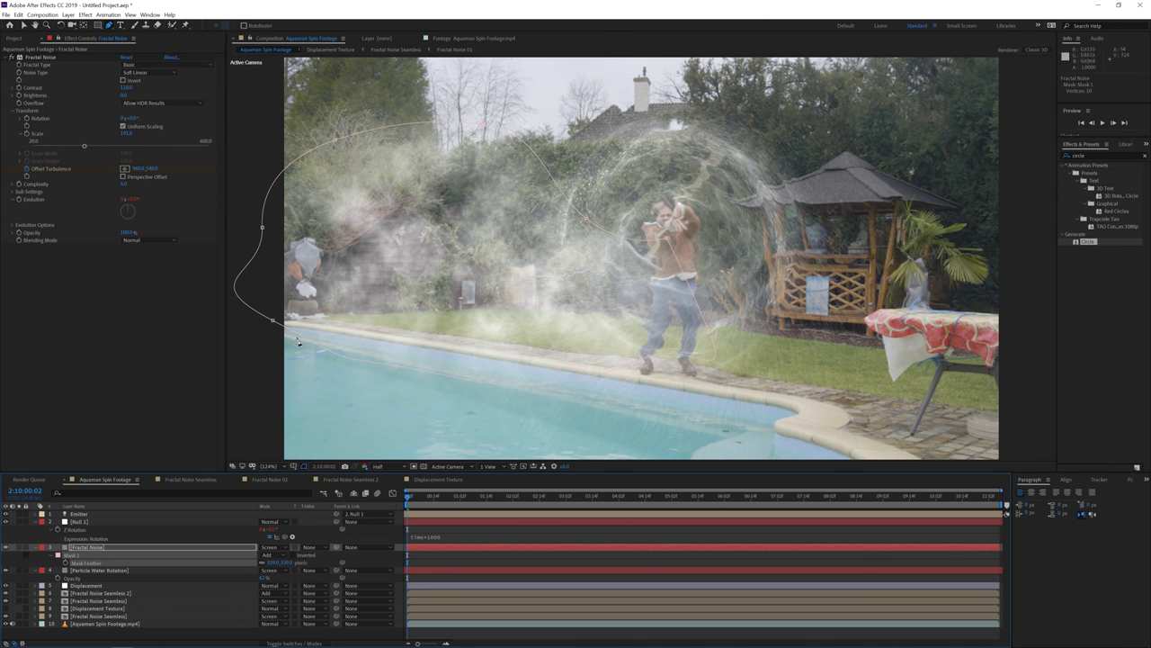
Set the masked Fractal Noise layer's Opacity to 10%, preview the composite and move the current time to 2:10:00:14.
key("t")
left_click(264, 555)
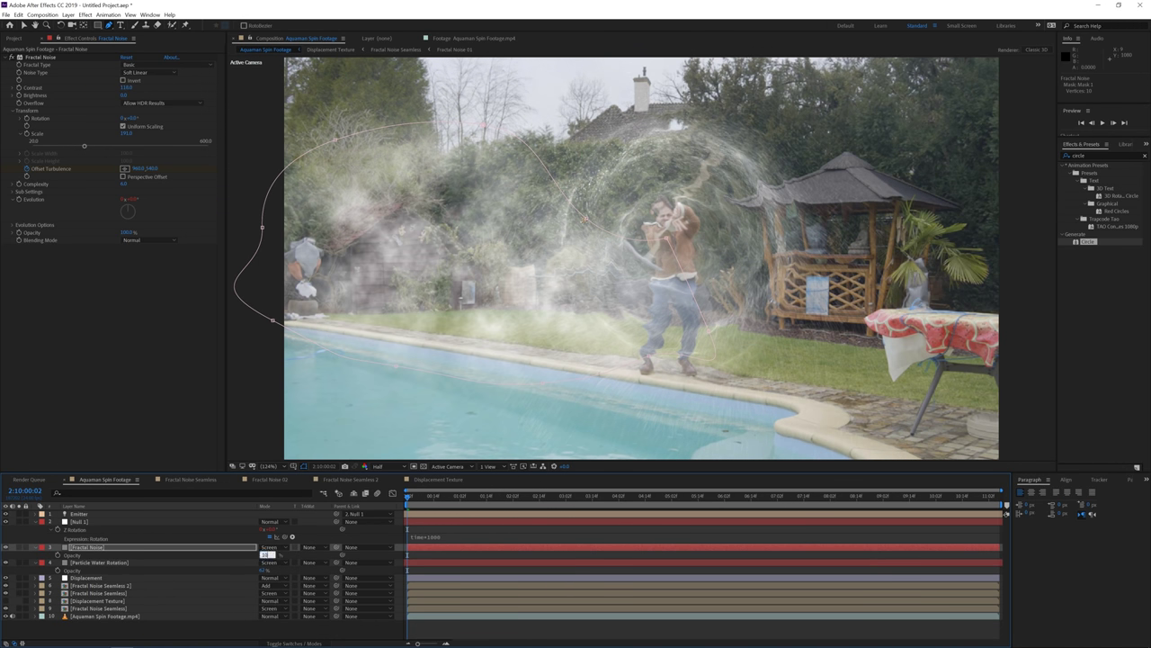
type("10")
key("Return")
key("space")
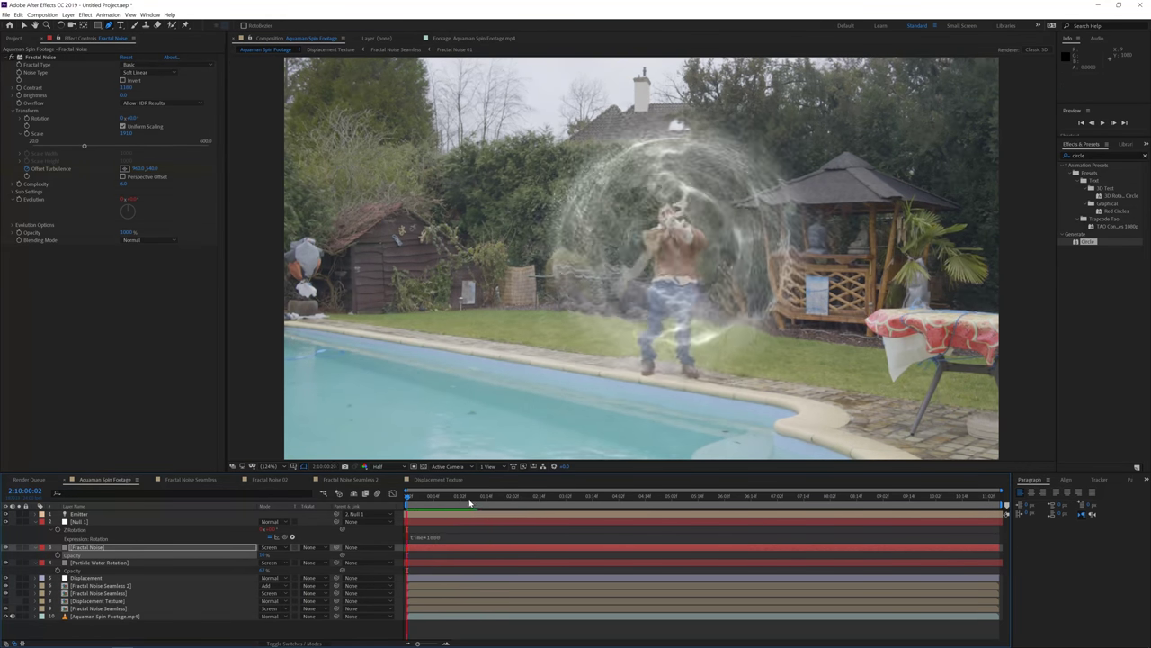
left_click(433, 498)
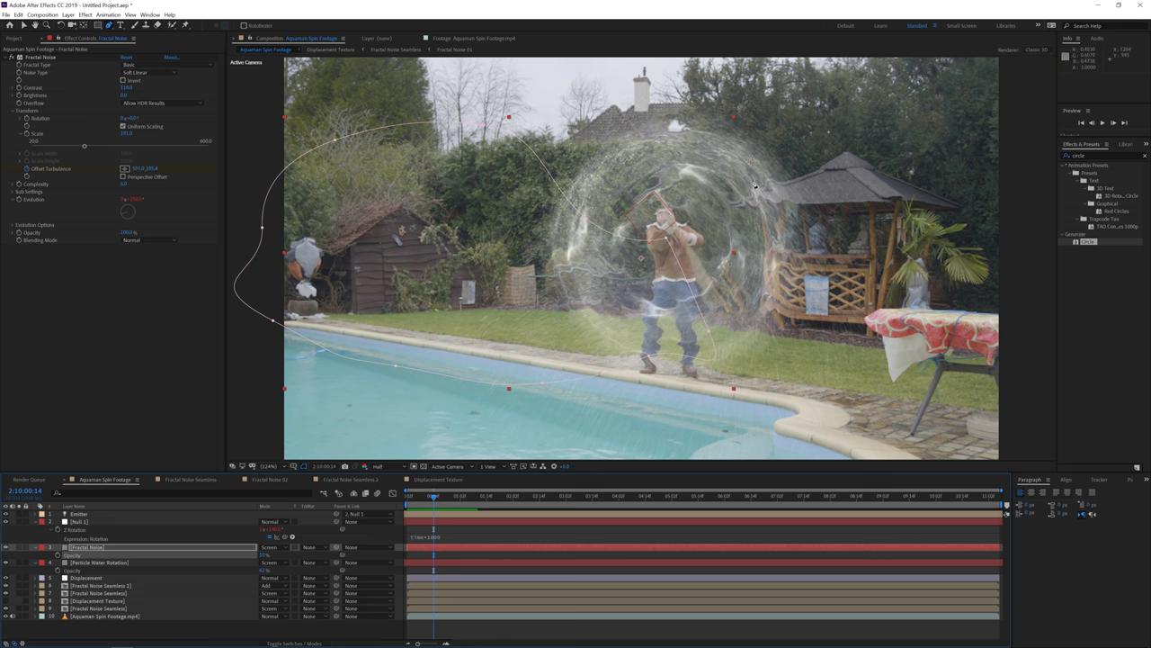
Duplicate the masked Fractal Noise layer and delete Mask 1 from the upper copy.
left_click(68, 14)
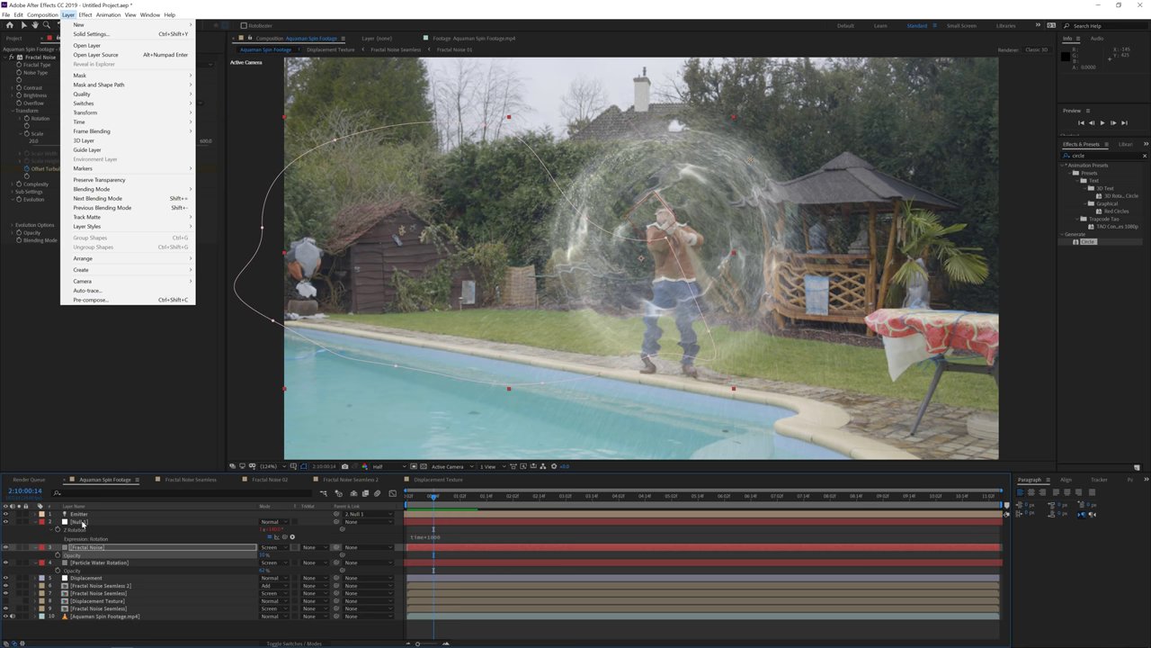
left_click(87, 547)
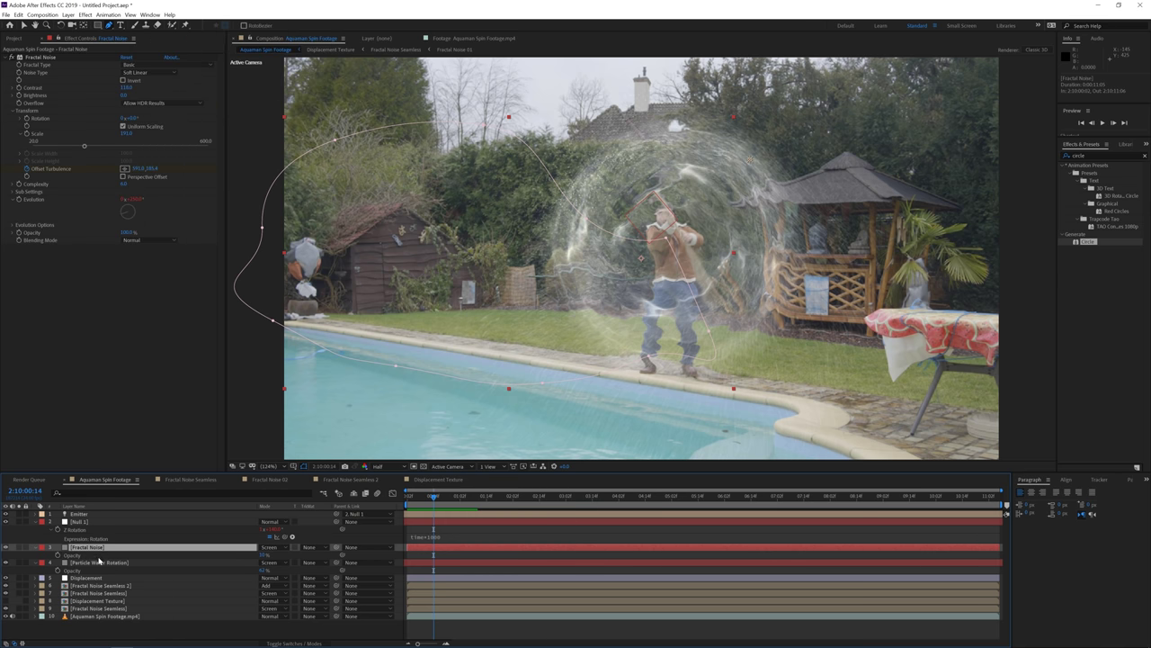
key("ctrl+d")
key("m")
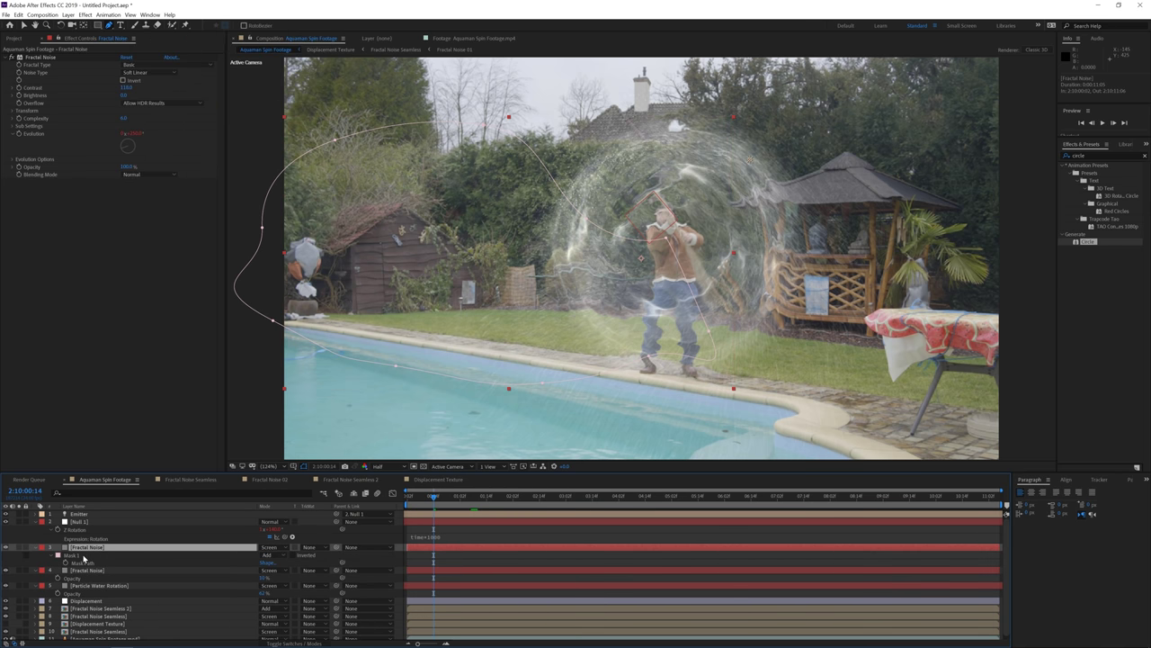
left_click(84, 556)
key("Delete")
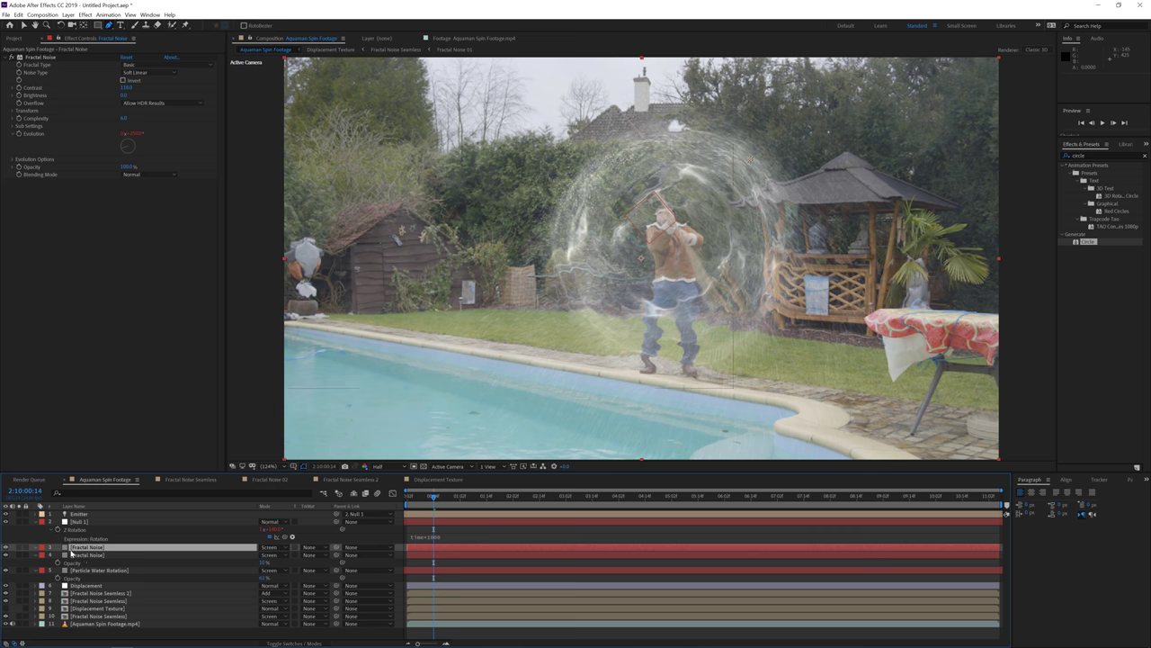
Solo the duplicated Fractal Noise layer and raise its Opacity to 100%.
left_click(18, 547)
key("t")
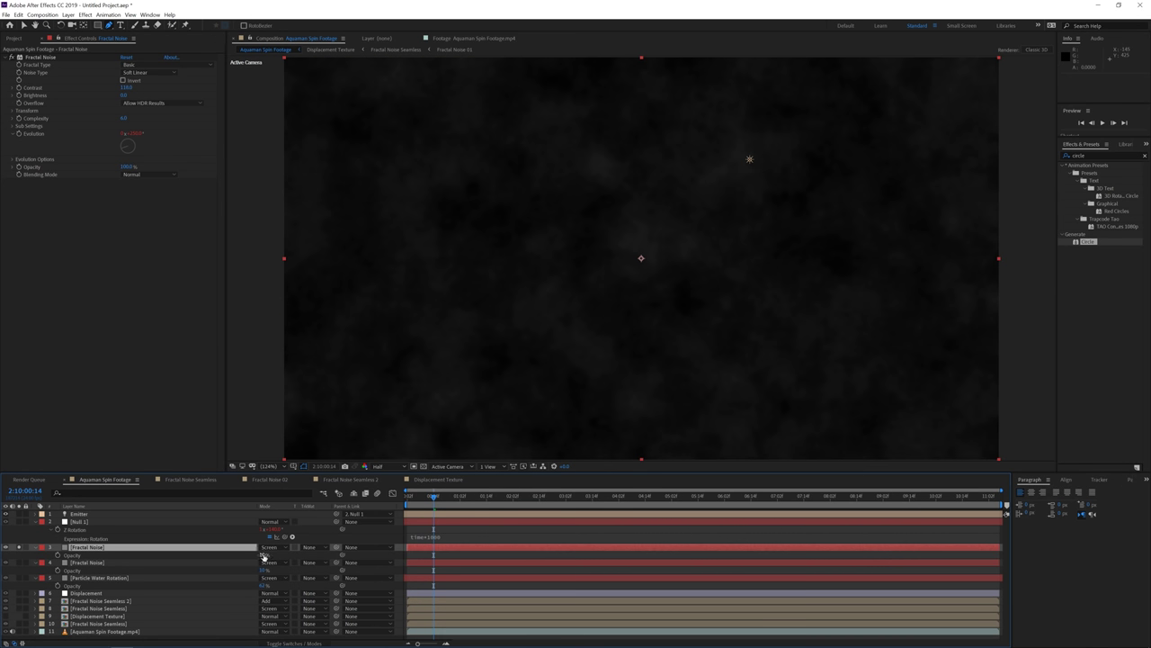
left_click_drag(263, 555, 327, 519)
left_click(217, 553)
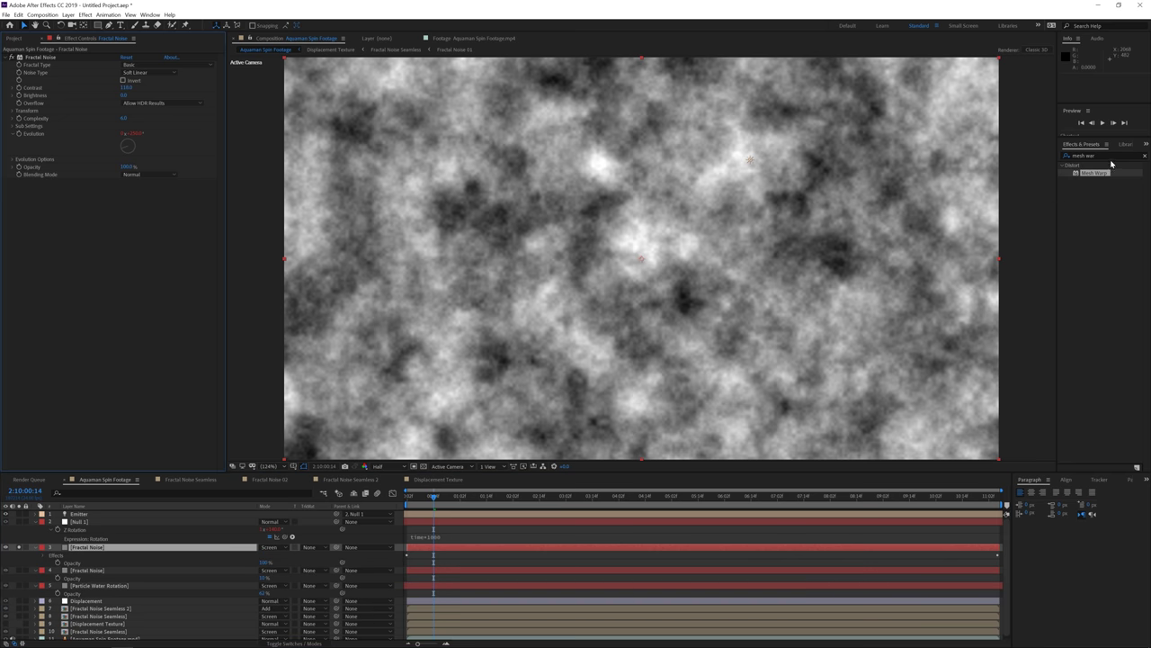
Find the Bezier Warp effect and apply it to the soloed upper Fractal Noise layer.
left_click(1108, 156)
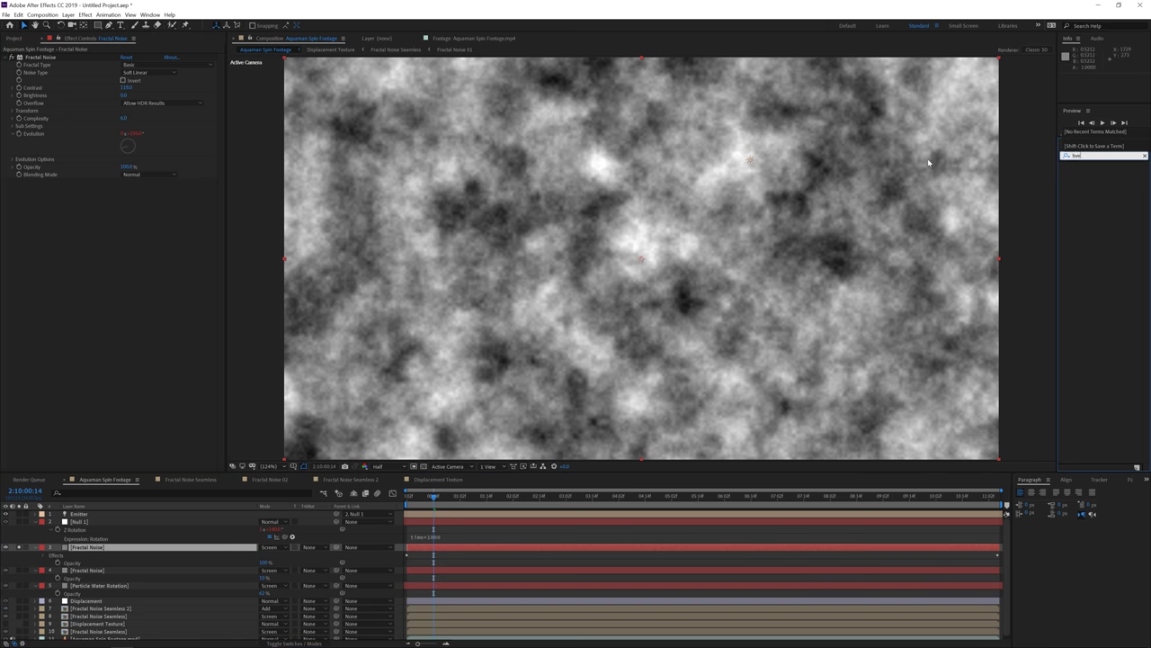
type("warp")
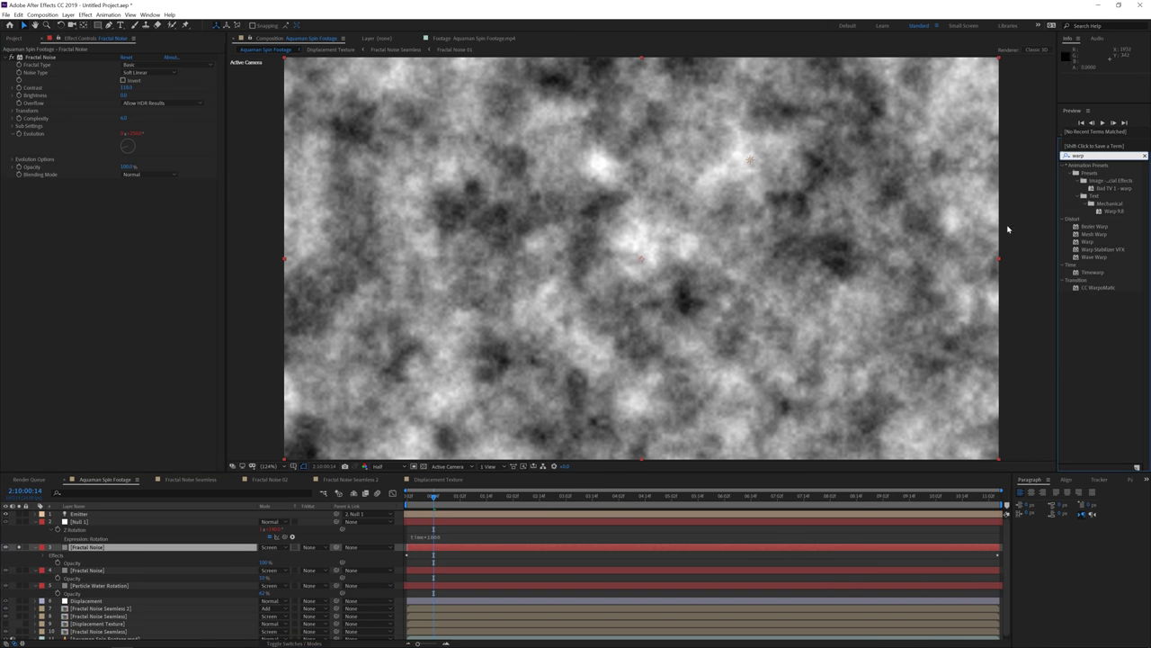
left_click_drag(1096, 231, 144, 235)
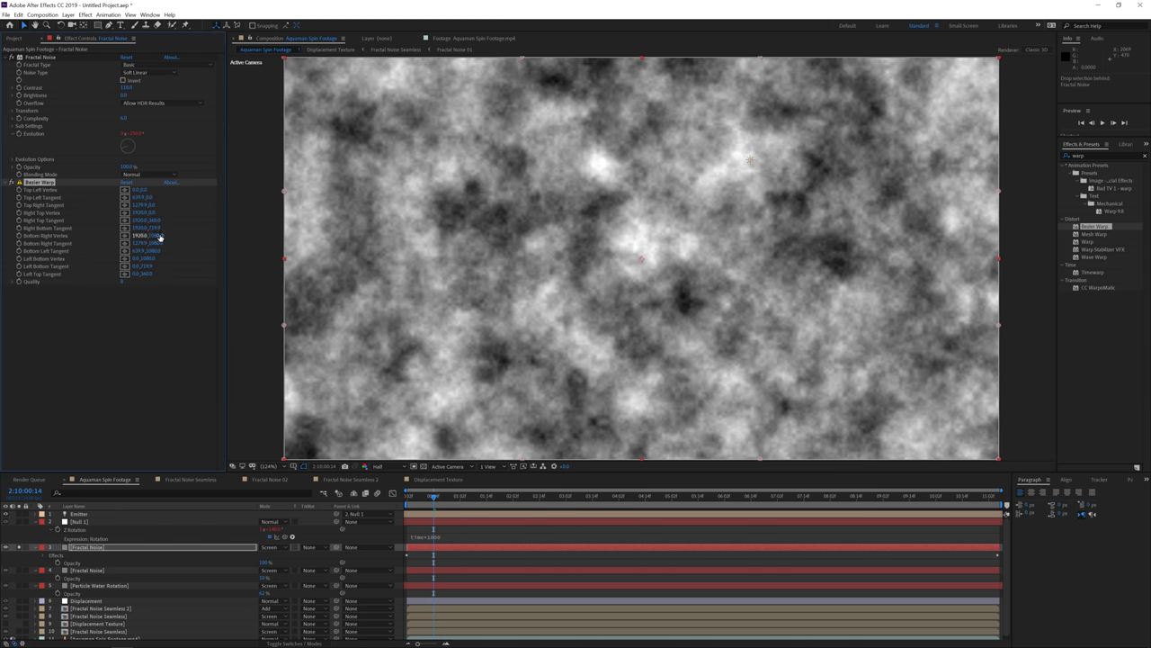
Pull the Bezier Warp's two upper vertices and the tangents of its upper and right edges inward to form a slanted sheet.
scroll(411, 215, "down", 1)
left_click_drag(353, 99, 468, 269)
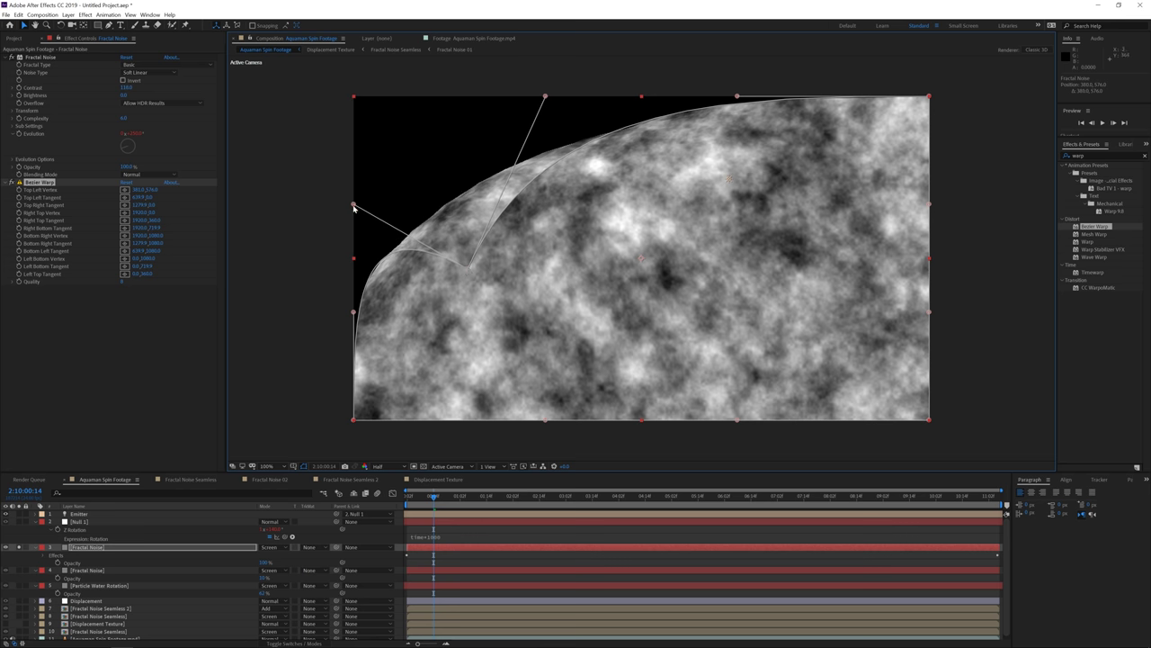
left_click_drag(353, 205, 425, 312)
left_click_drag(546, 96, 579, 245)
left_click_drag(737, 97, 653, 241)
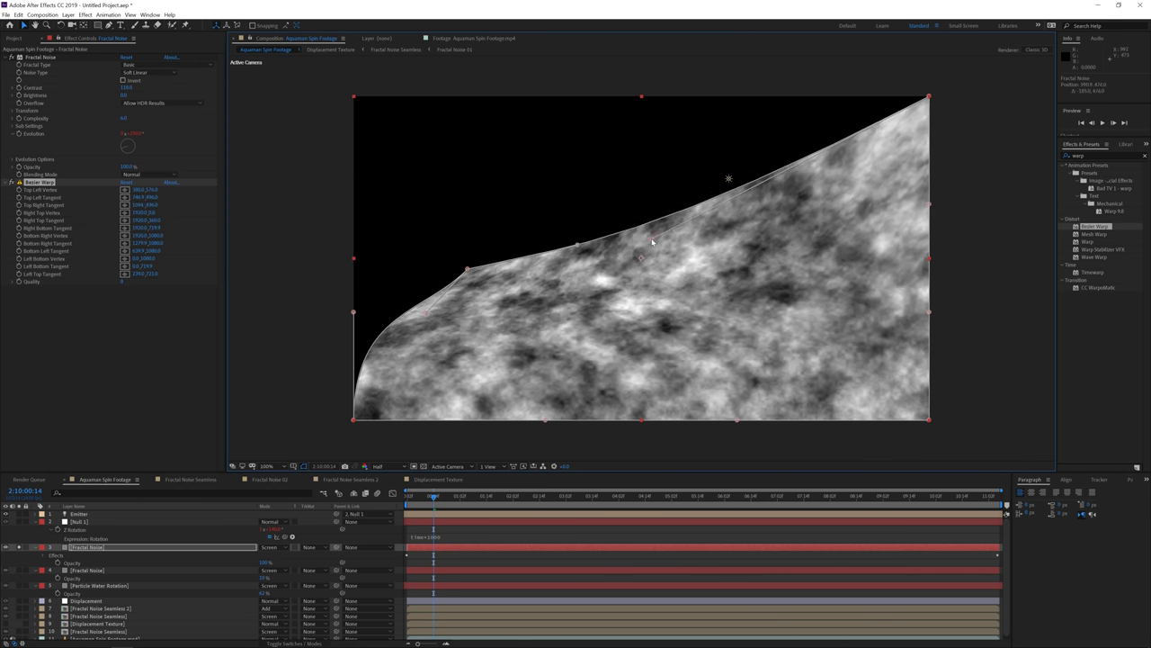
left_click_drag(929, 97, 776, 198)
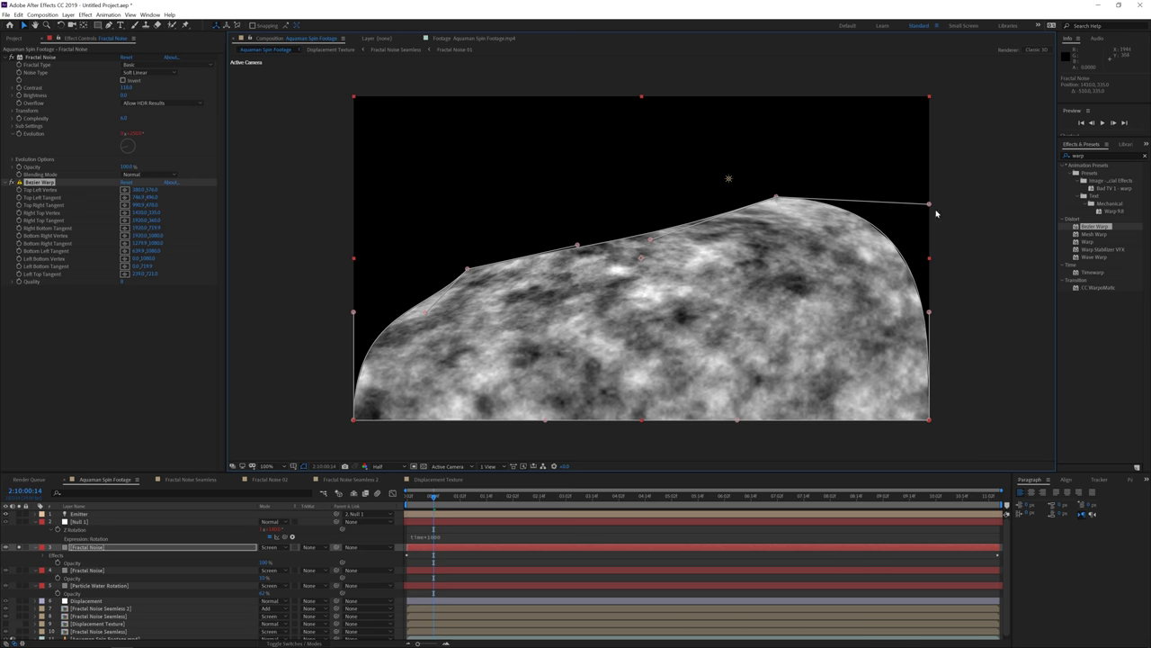
left_click_drag(930, 205, 851, 294)
left_click_drag(929, 313, 831, 308)
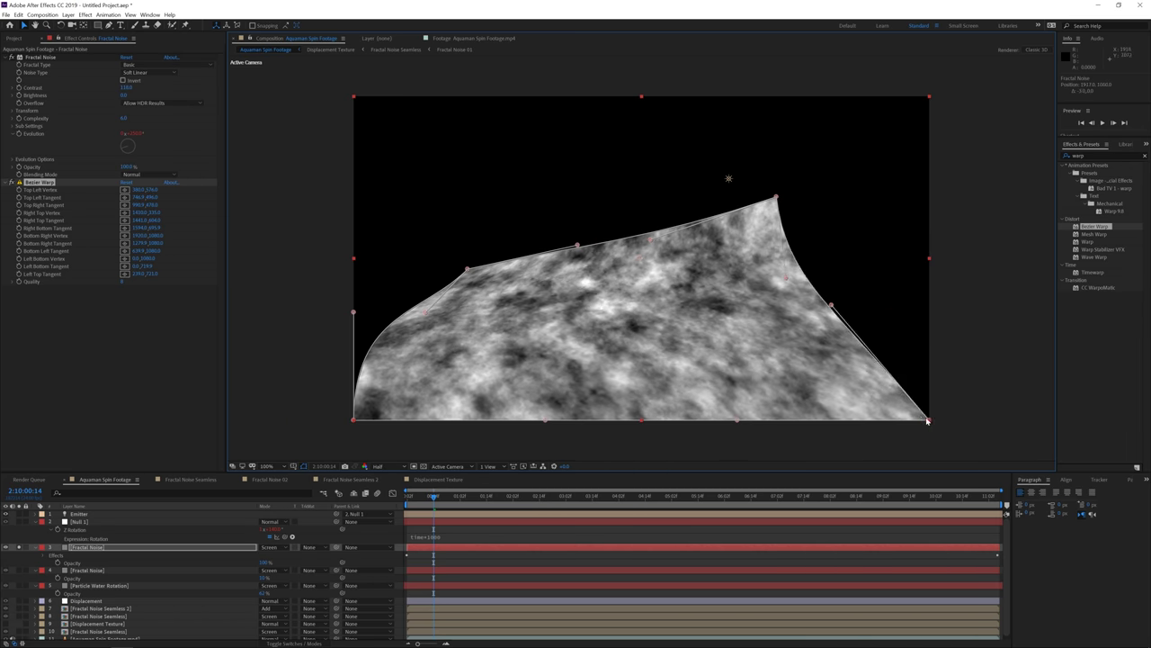
Bring the Bezier Warp's lower vertices and remaining side tangents inward to shrink the noise into a small curved patch.
left_click_drag(929, 419, 757, 329)
left_click_drag(354, 419, 540, 380)
left_click_drag(353, 312, 518, 339)
left_click_drag(545, 419, 601, 358)
left_click_drag(737, 419, 721, 353)
left_click_drag(832, 305, 766, 281)
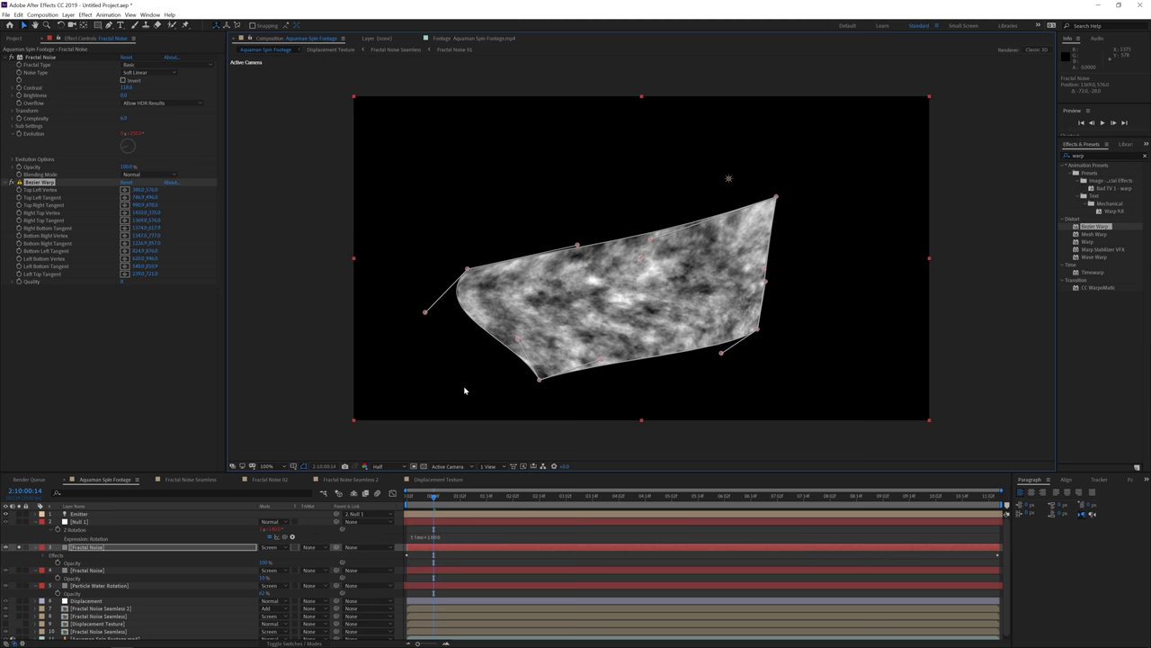
Unsolo the layer and reshape the Bezier Warp into a narrow water column rising from the pool toward the ring's left side.
left_click(18, 548)
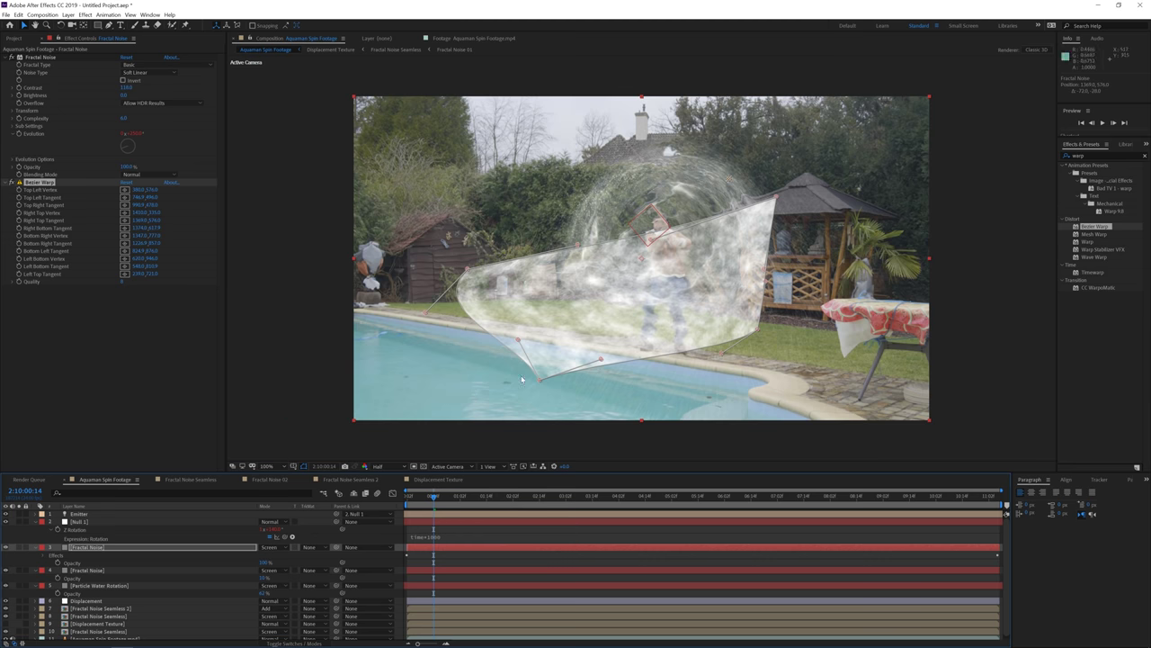
left_click_drag(539, 379, 604, 368)
left_click_drag(522, 349, 572, 394)
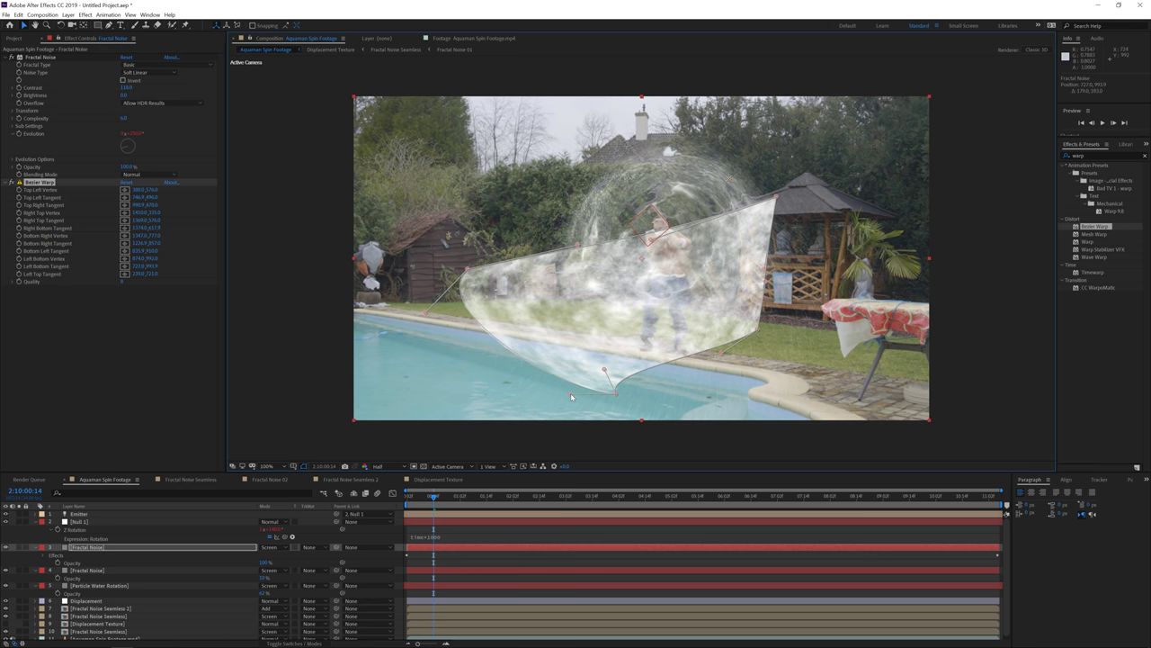
left_click_drag(467, 270, 551, 273)
left_click_drag(765, 273, 549, 321)
left_click_drag(765, 282, 574, 275)
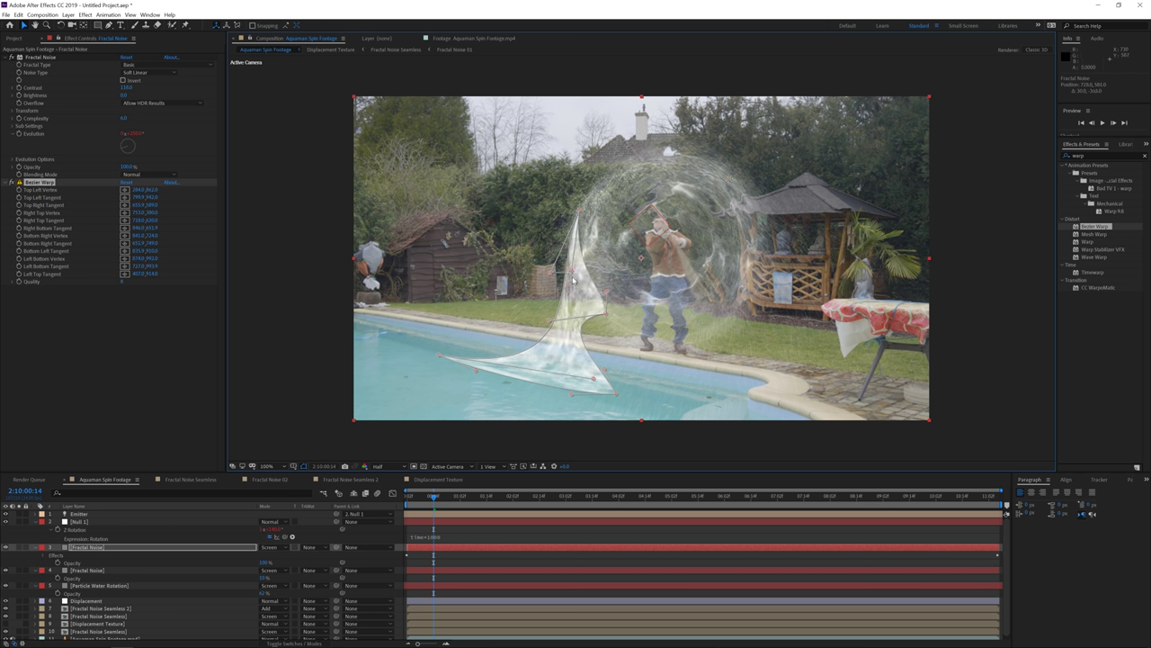
Apply a strong Gaussian Blur to the warped Fractal Noise layer to soften the water column.
left_click(437, 517)
left_click(430, 569)
left_click(84, 15)
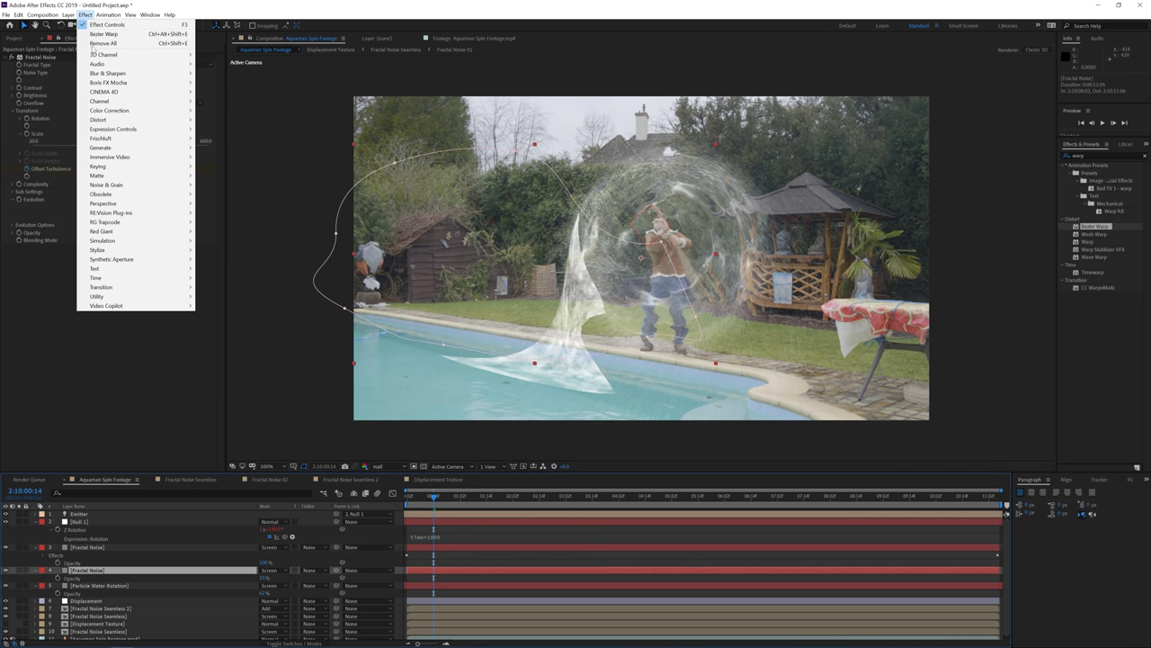
left_click(85, 14)
left_click(84, 14)
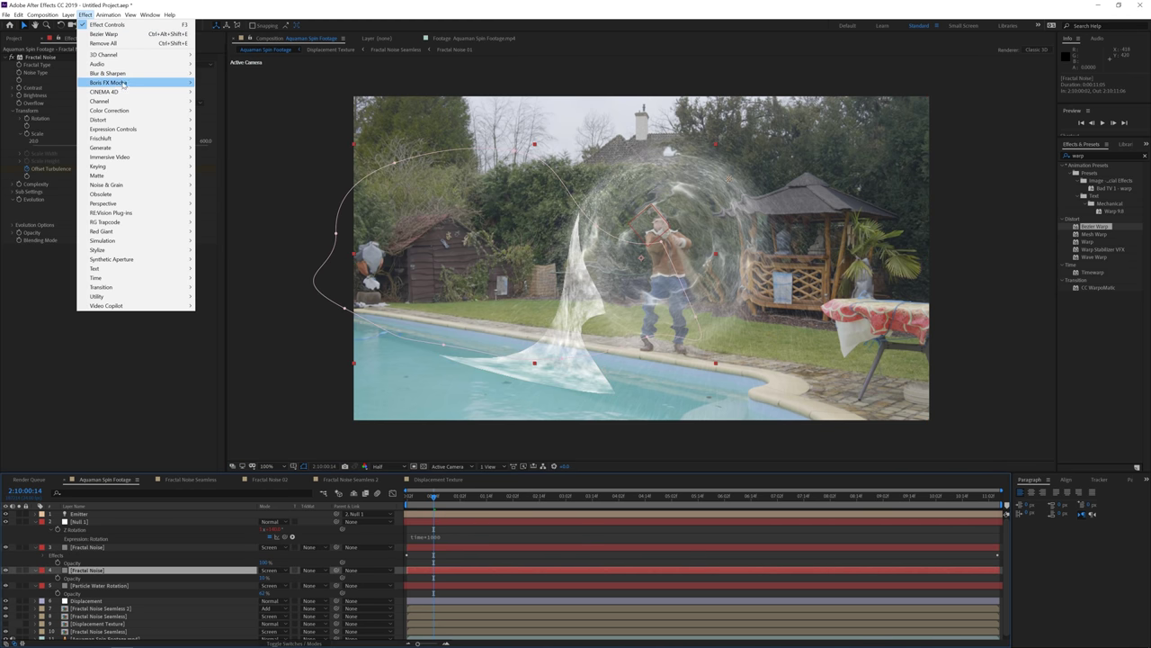
mouse_move(127, 73)
left_click(223, 176)
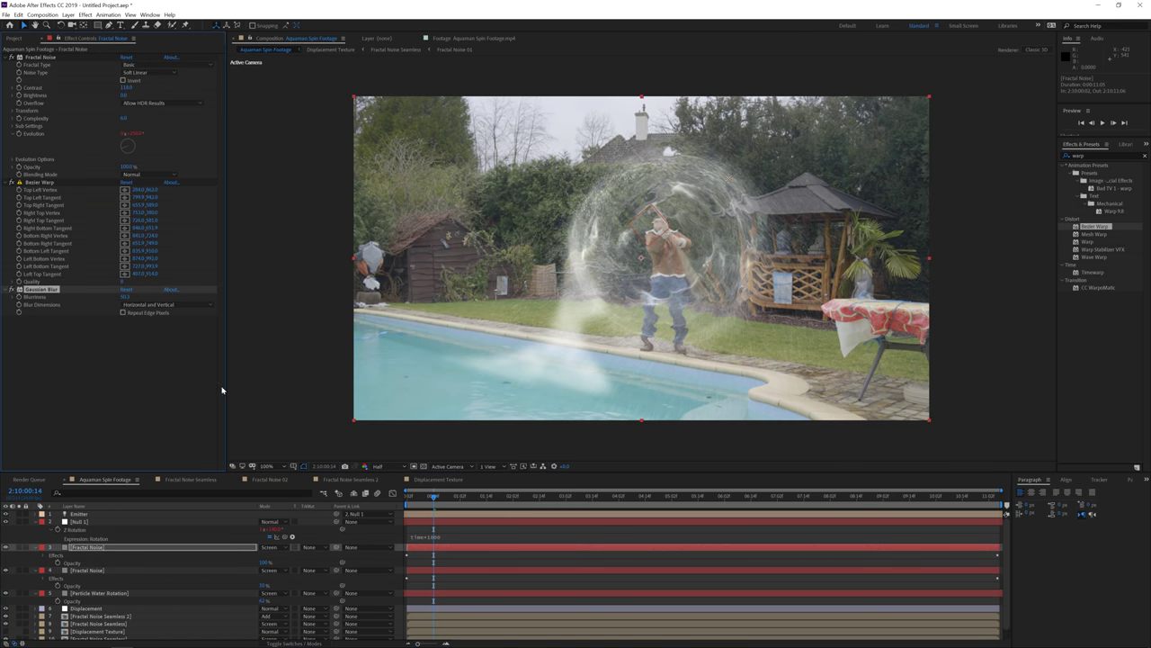
Add a Curves effect to the warped Fractal Noise layer and bend the RGB curve down in the shadows.
left_click(84, 14)
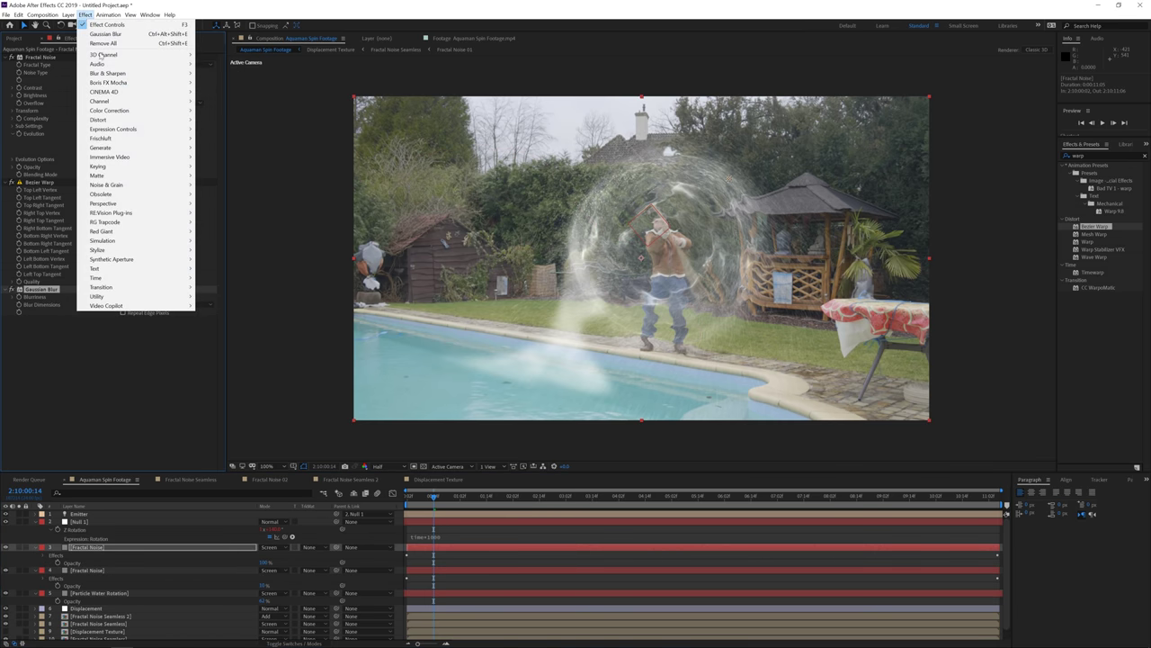
mouse_move(123, 112)
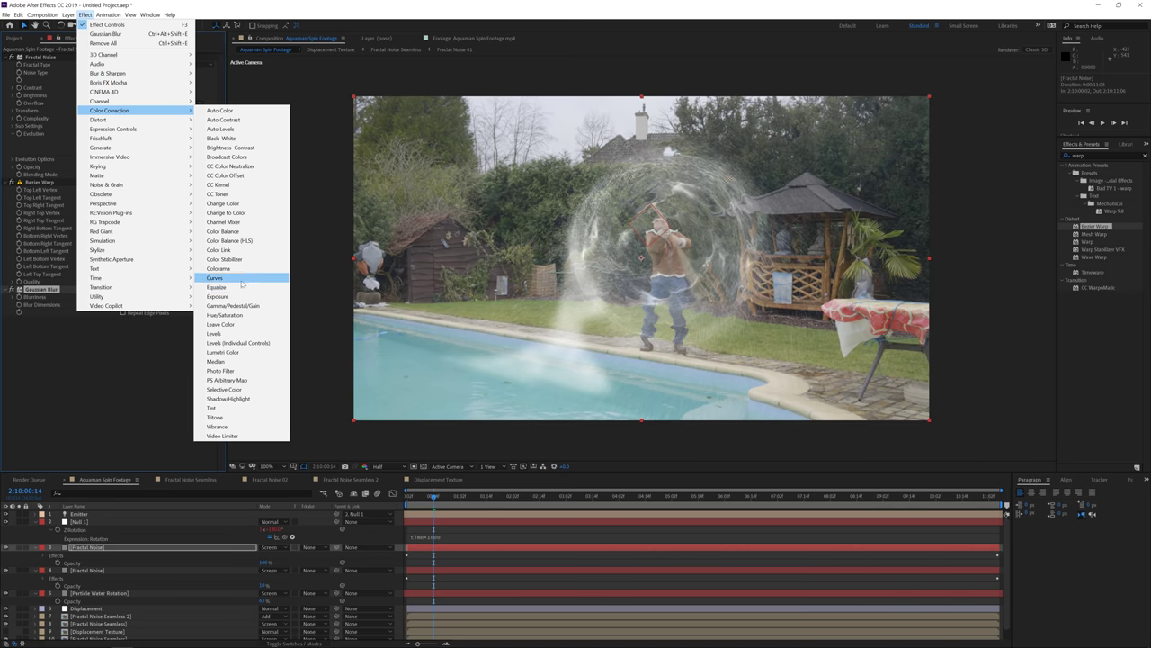
left_click(225, 277)
left_click_drag(78, 400, 65, 423)
left_click_drag(93, 387, 88, 384)
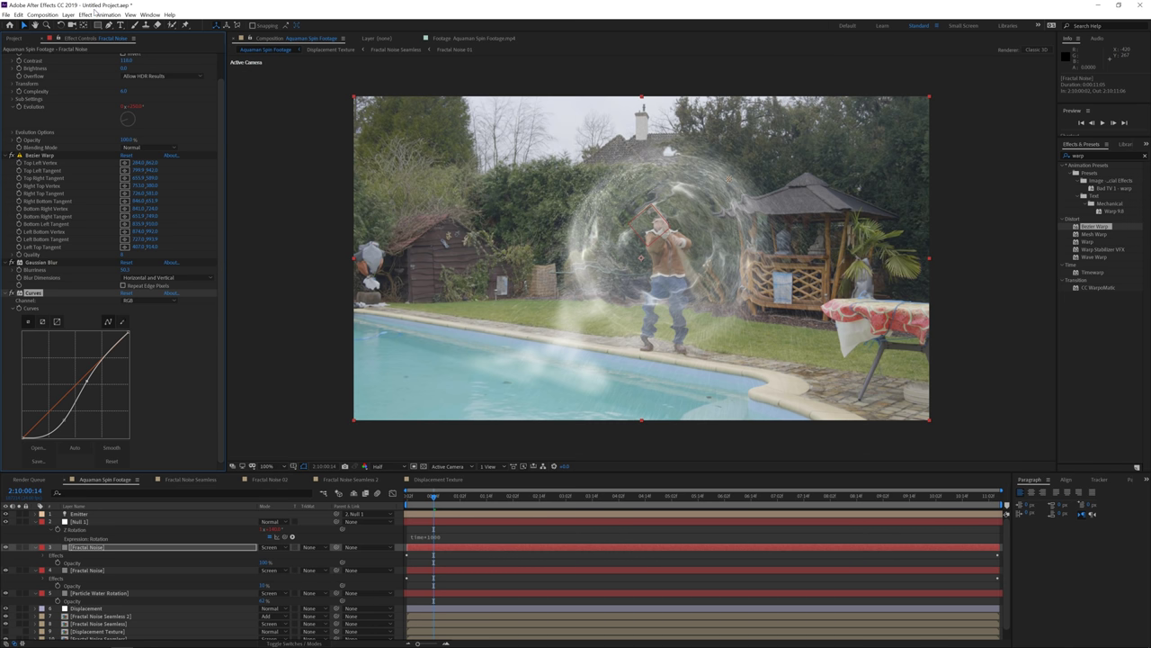
Add a CC Vector Blur effect with the Natural type to the warped Fractal Noise layer.
left_click(84, 14)
mouse_move(114, 73)
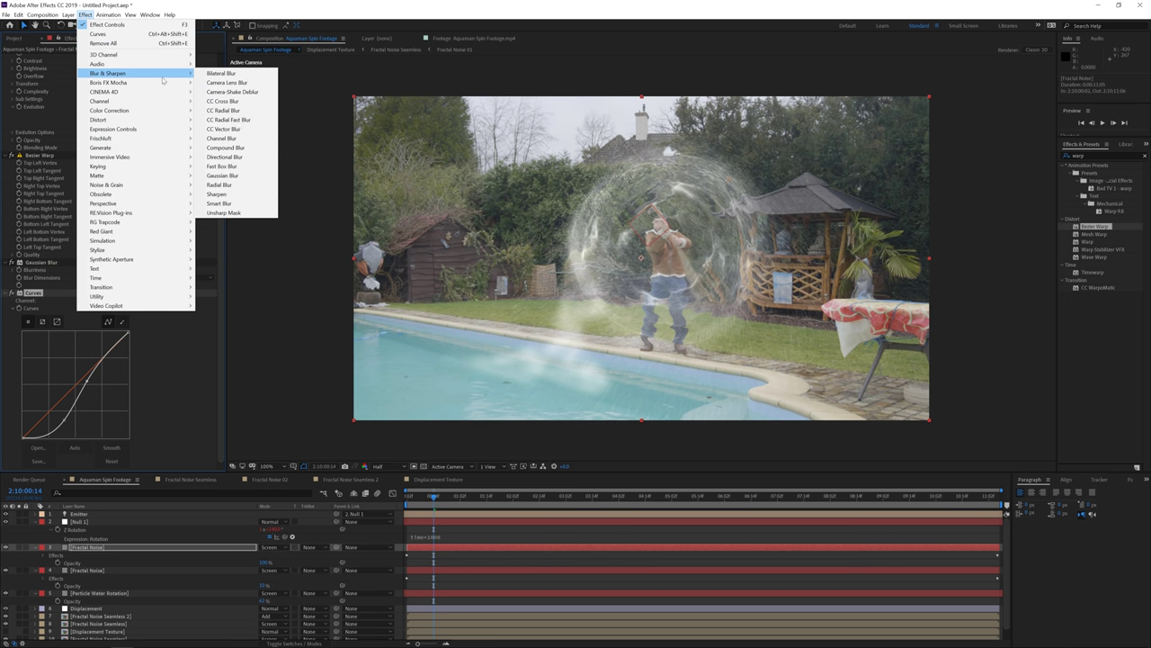
left_click(230, 137)
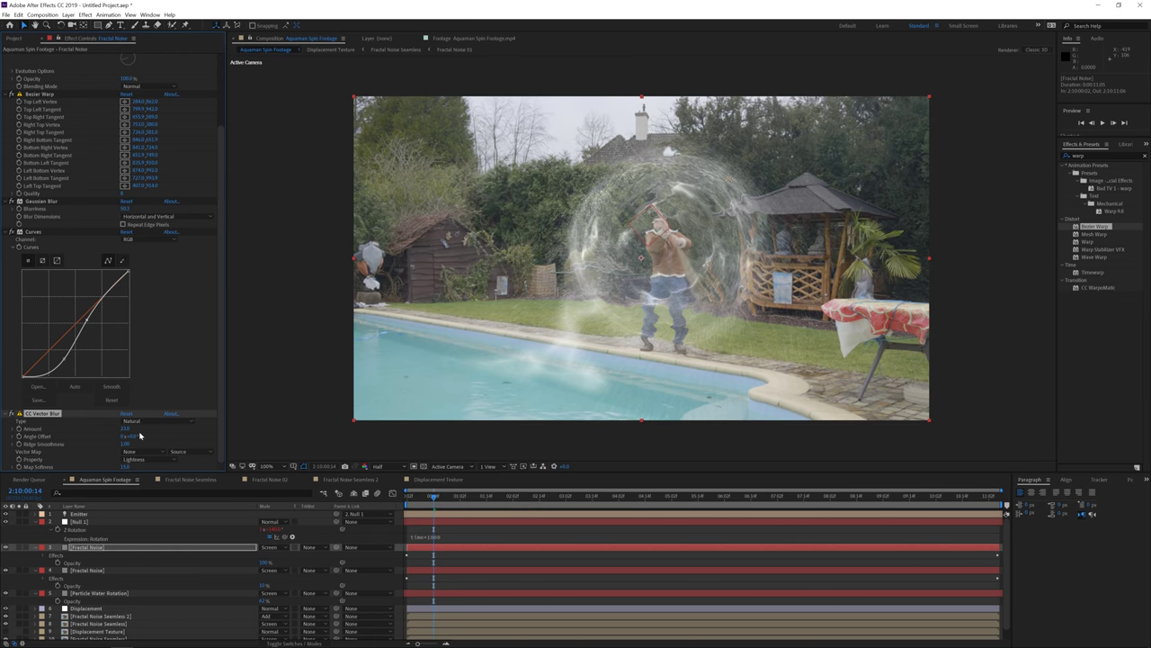
Reduce the Opacity of the warped Fractal Noise layer and preview the composite.
key("t")
key("t")
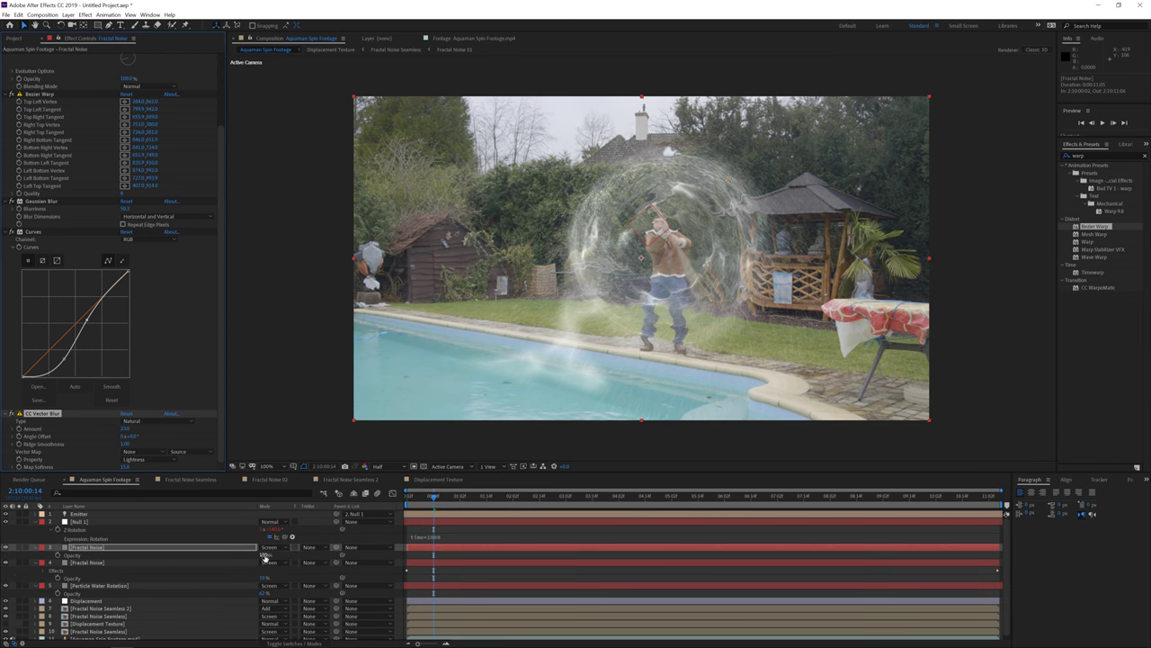
left_click_drag(251, 557, 248, 557)
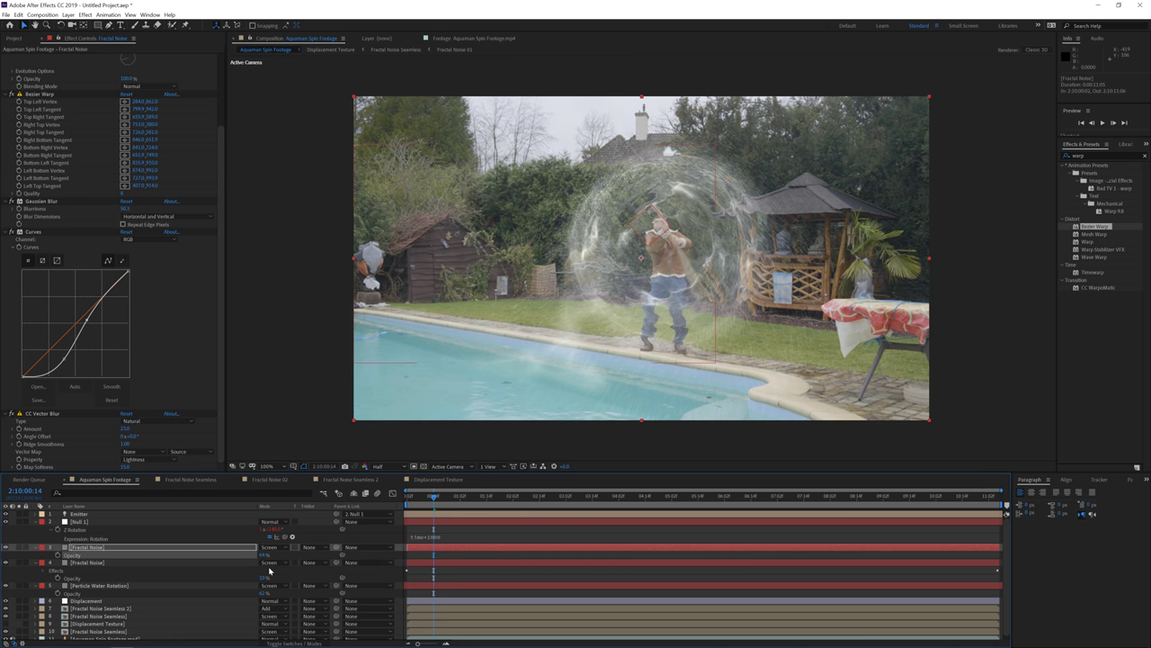
key("space")
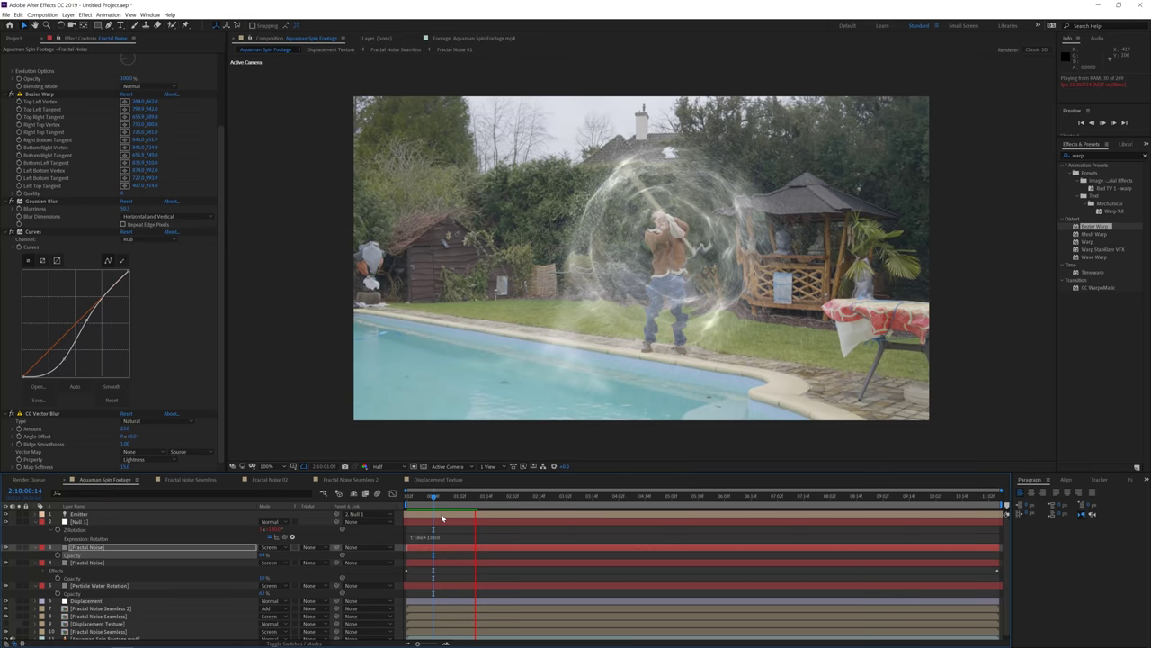
key("space")
Swap the start and end Offset Turbulence keyframes of the warped Fractal Noise layer to reverse its motion, and preview the animation.
left_click(126, 550)
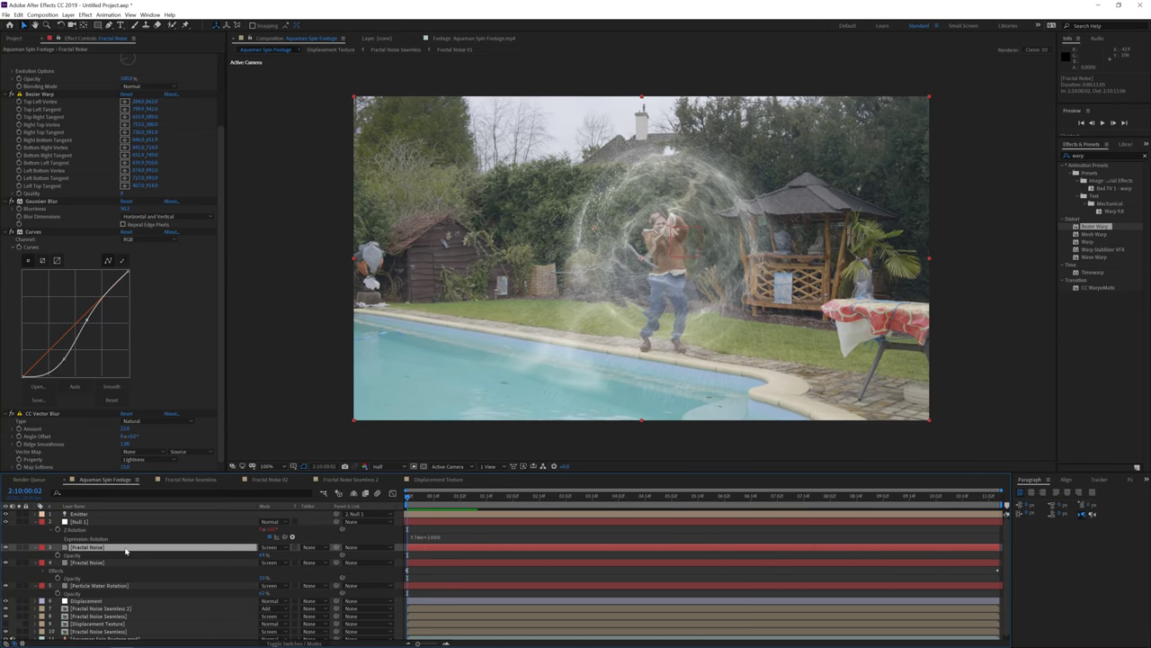
key("u")
left_click(410, 567)
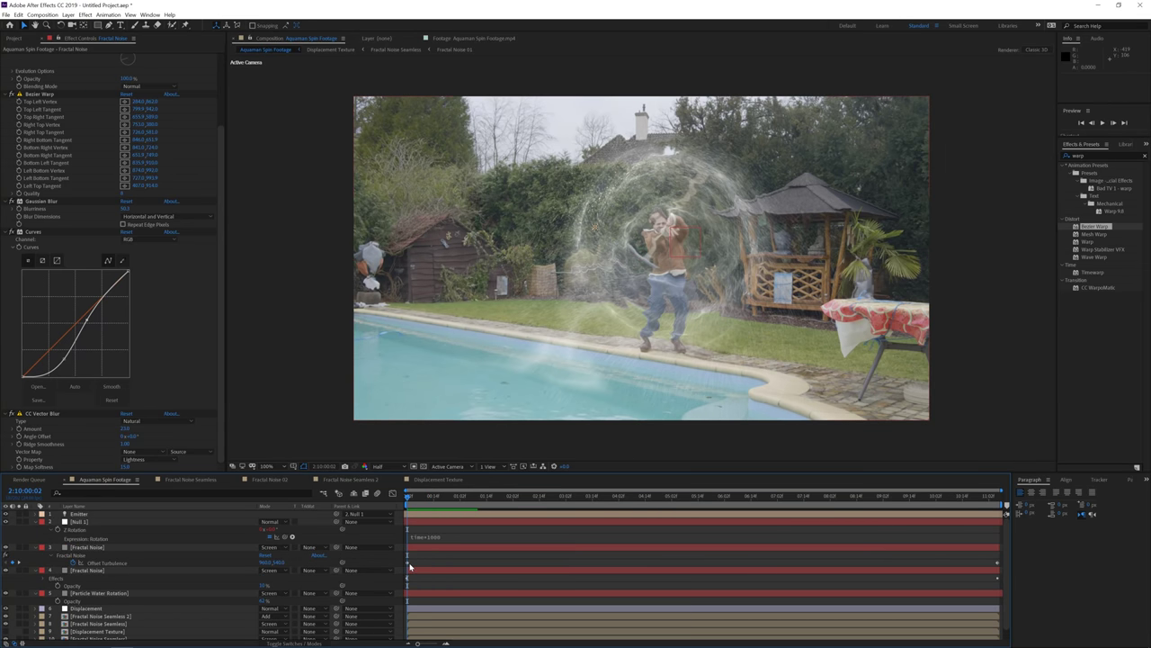
left_click_drag(408, 564, 718, 562)
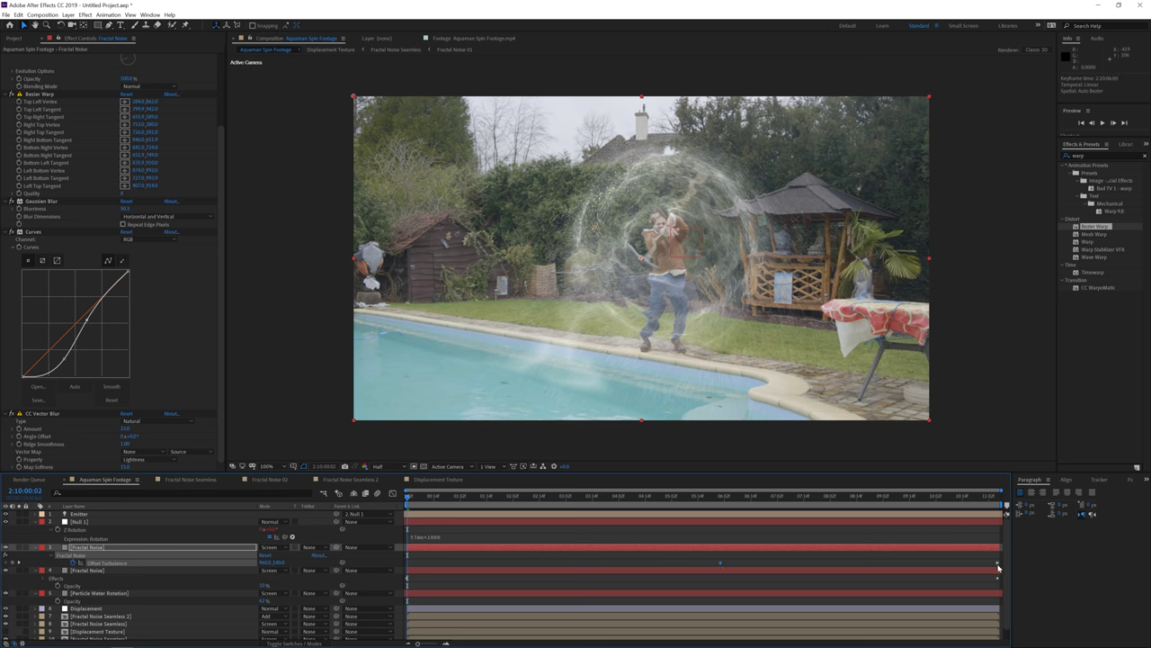
left_click_drag(542, 562, 430, 562)
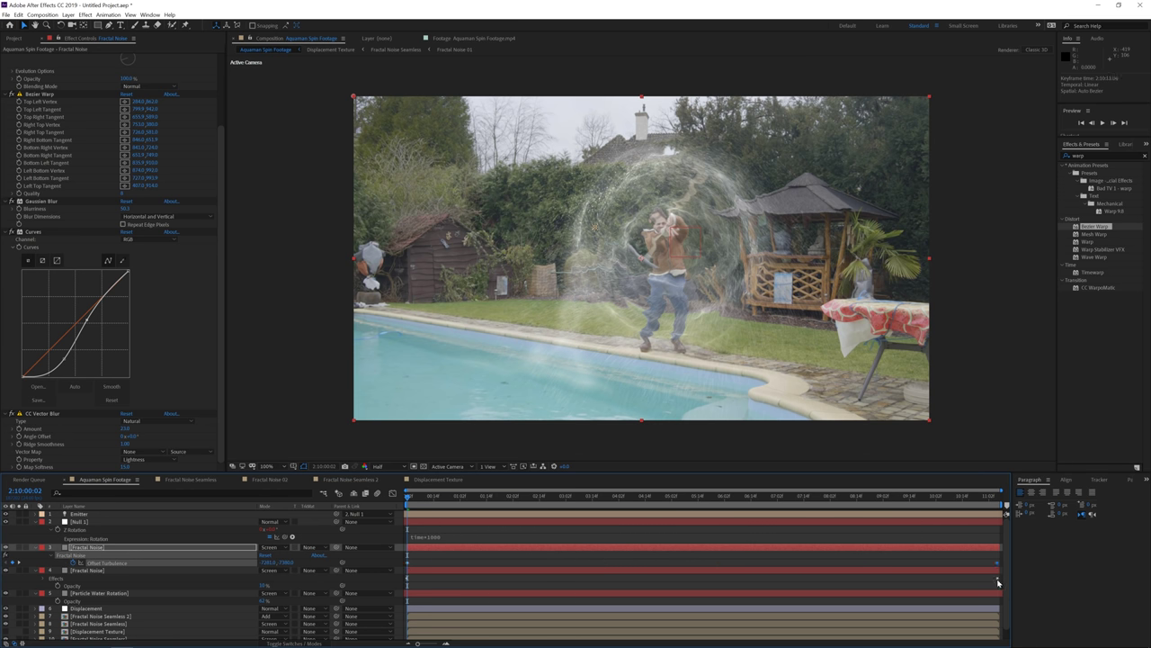
key("space")
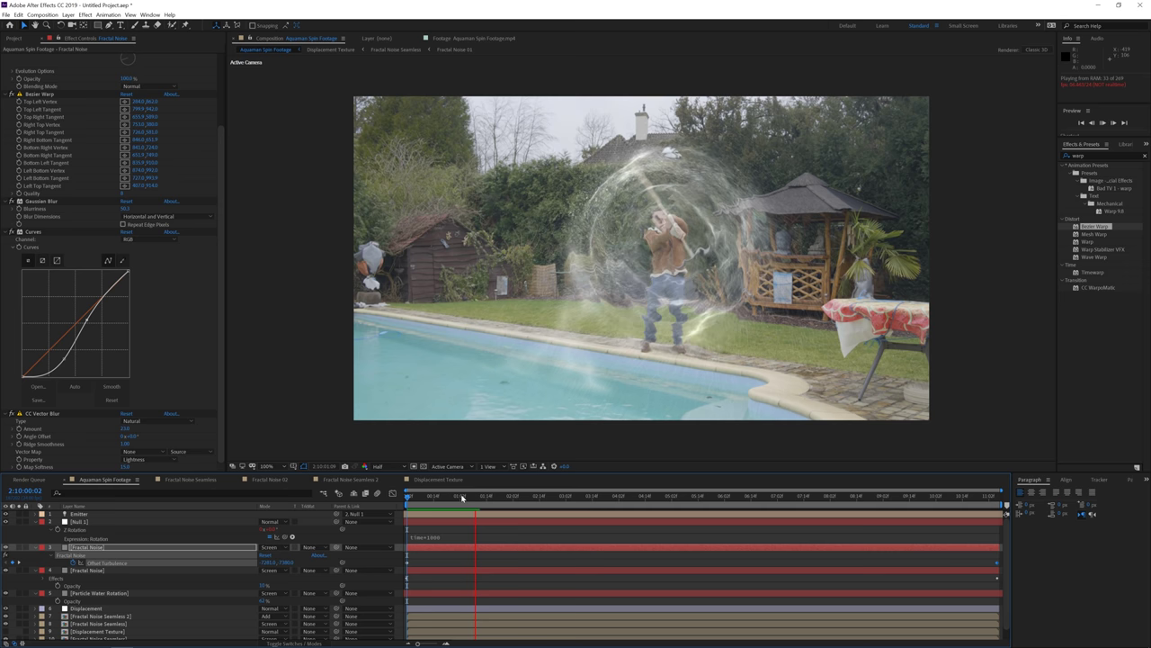
key("space")
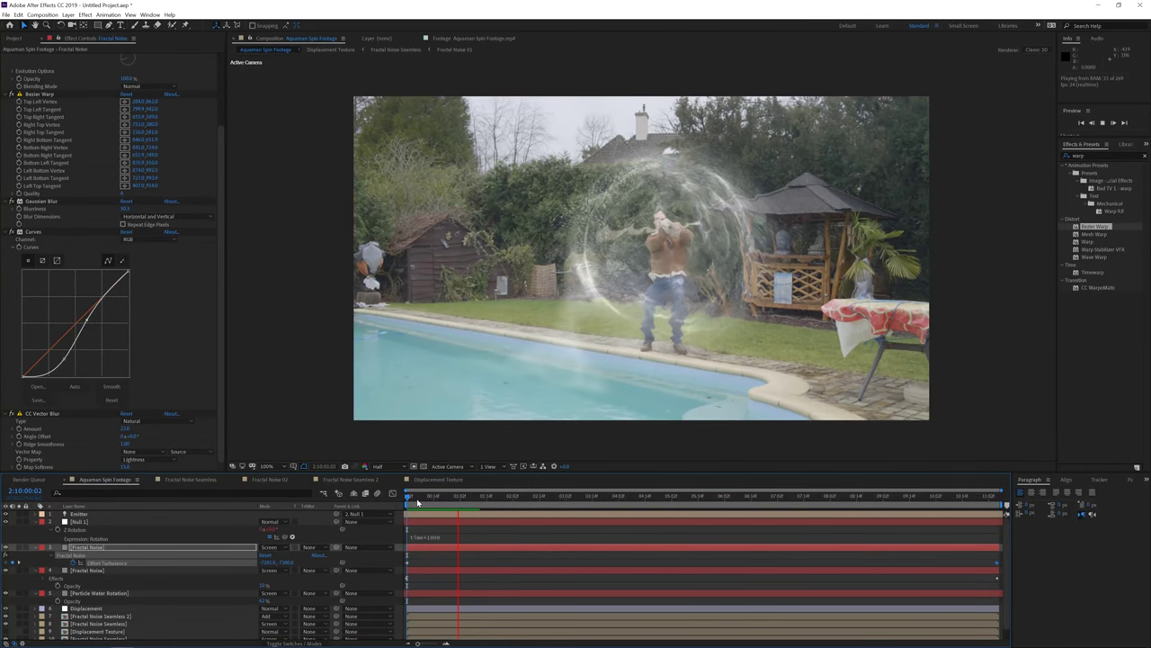
key("space")
At 2:10:01:03, lower the Opacity of the bottommost Fractal Noise Seamless layer and of the Fractal Noise Seamless 2 layer.
left_click(462, 495)
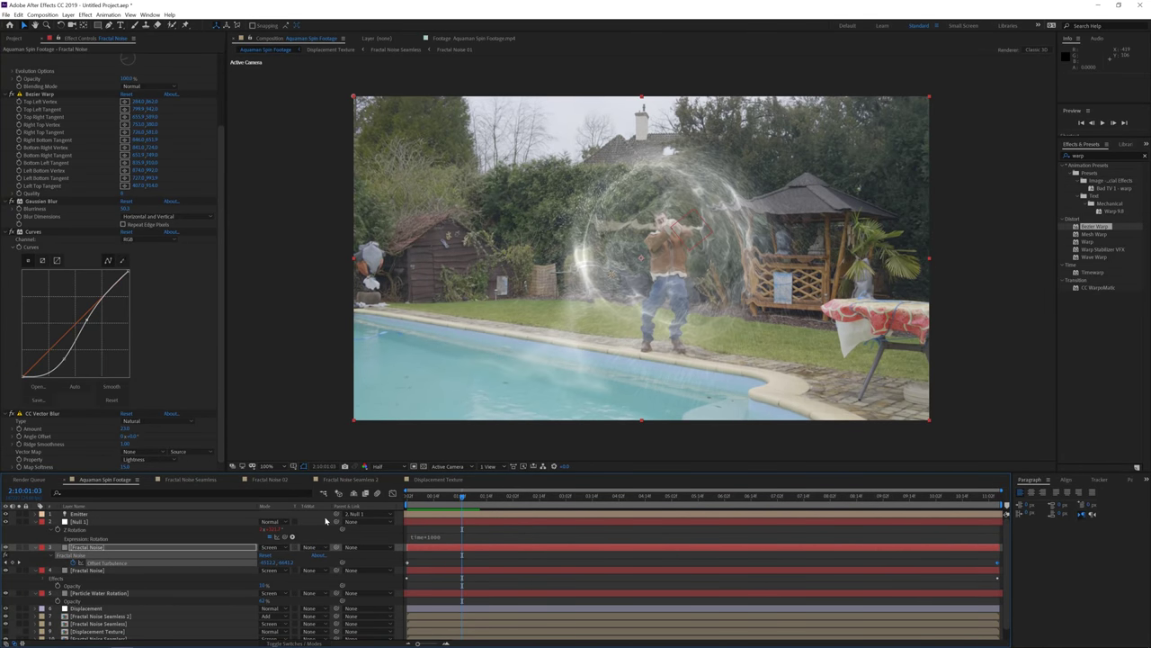
scroll(172, 558, "down", 1)
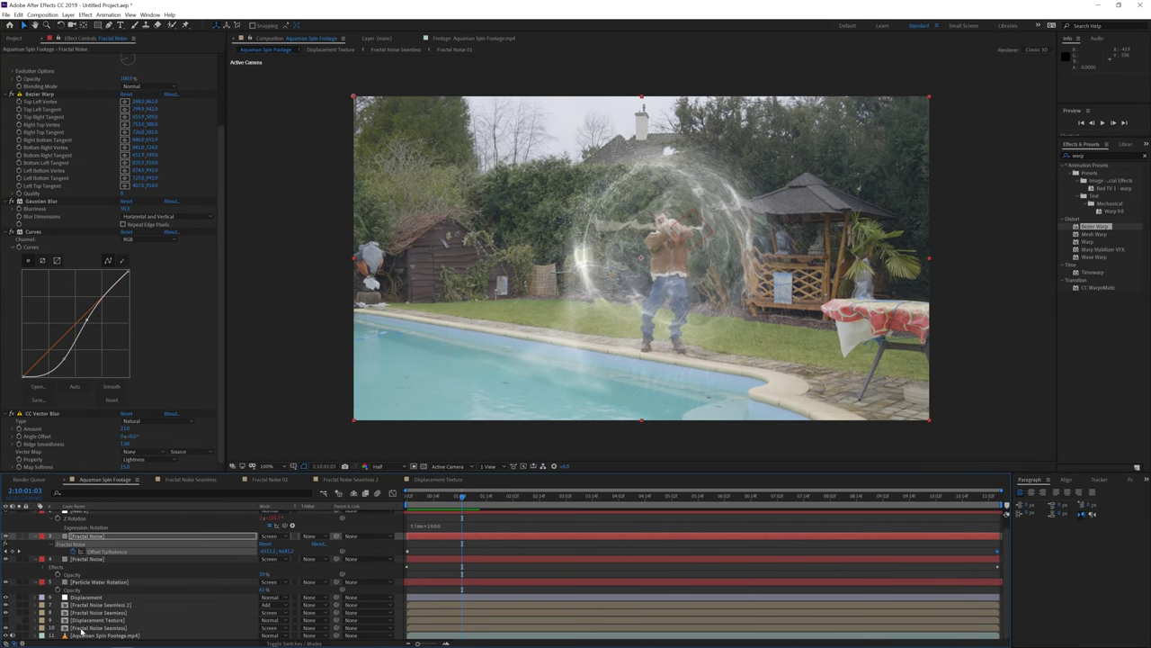
left_click(134, 627)
scroll(238, 628, "down", 1)
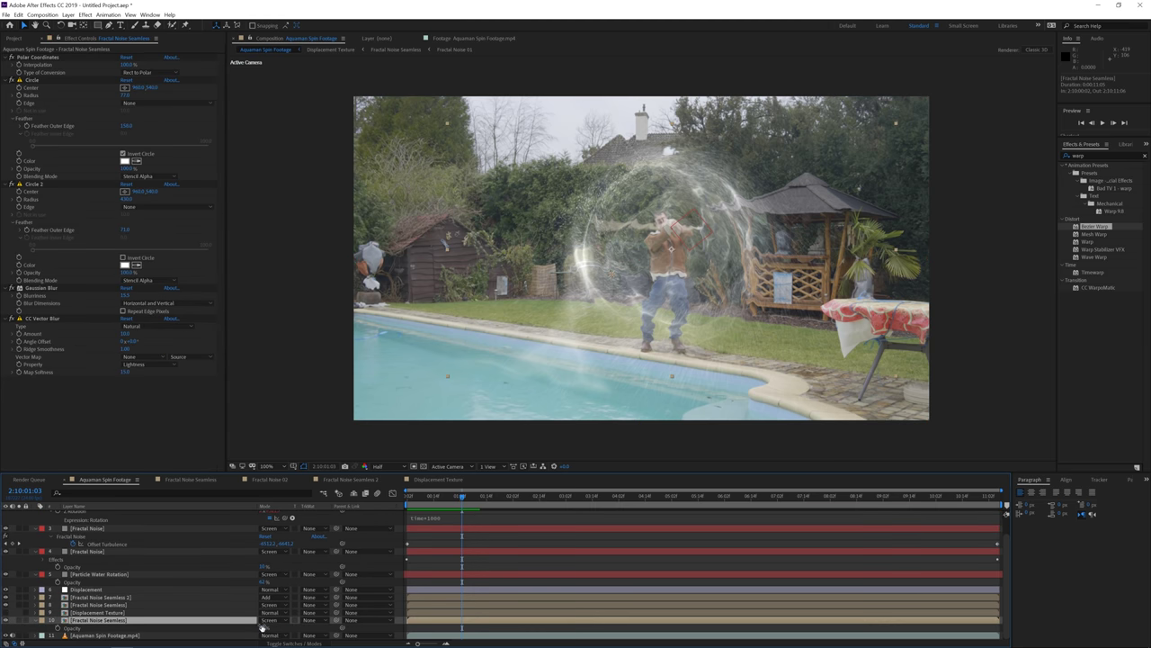
left_click_drag(263, 627, 245, 605)
left_click(90, 597)
key("t")
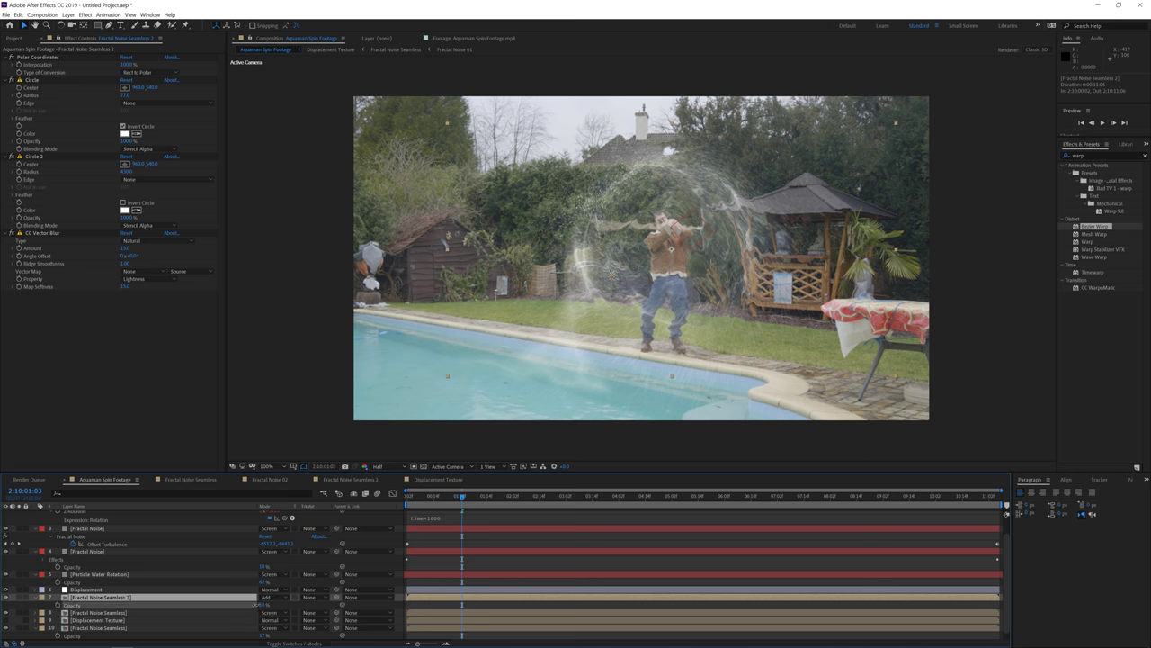
Preview the toned-down ring and readjust the Opacity and Gaussian Blur of the bottommost Fractal Noise Seamless layer.
key("space")
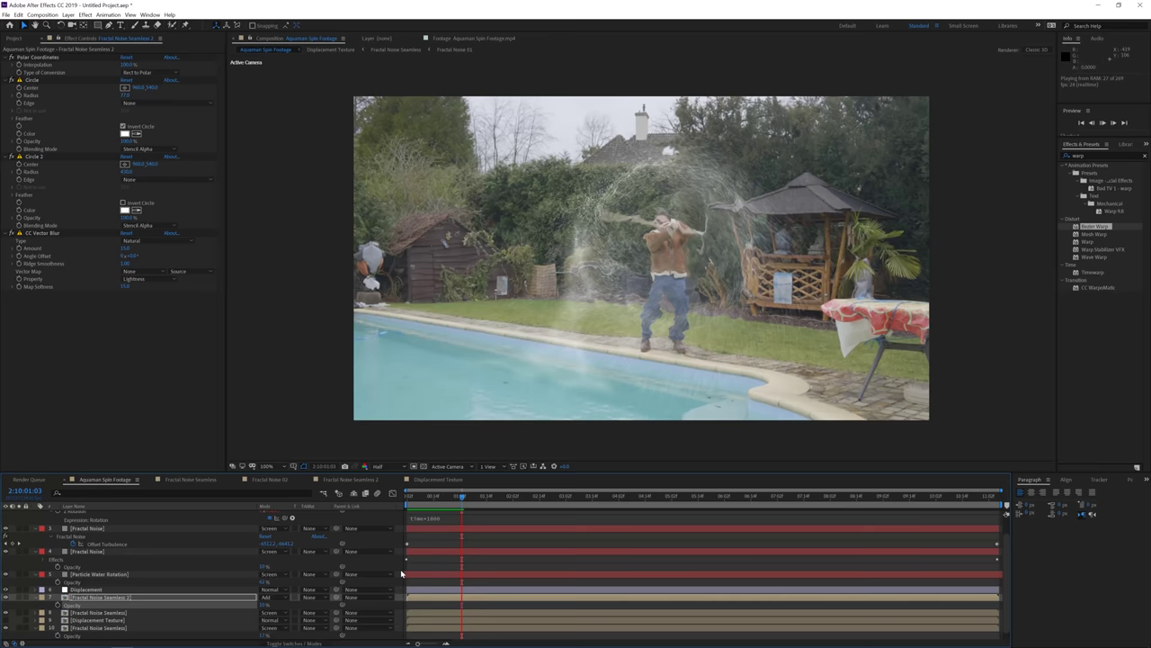
key("space")
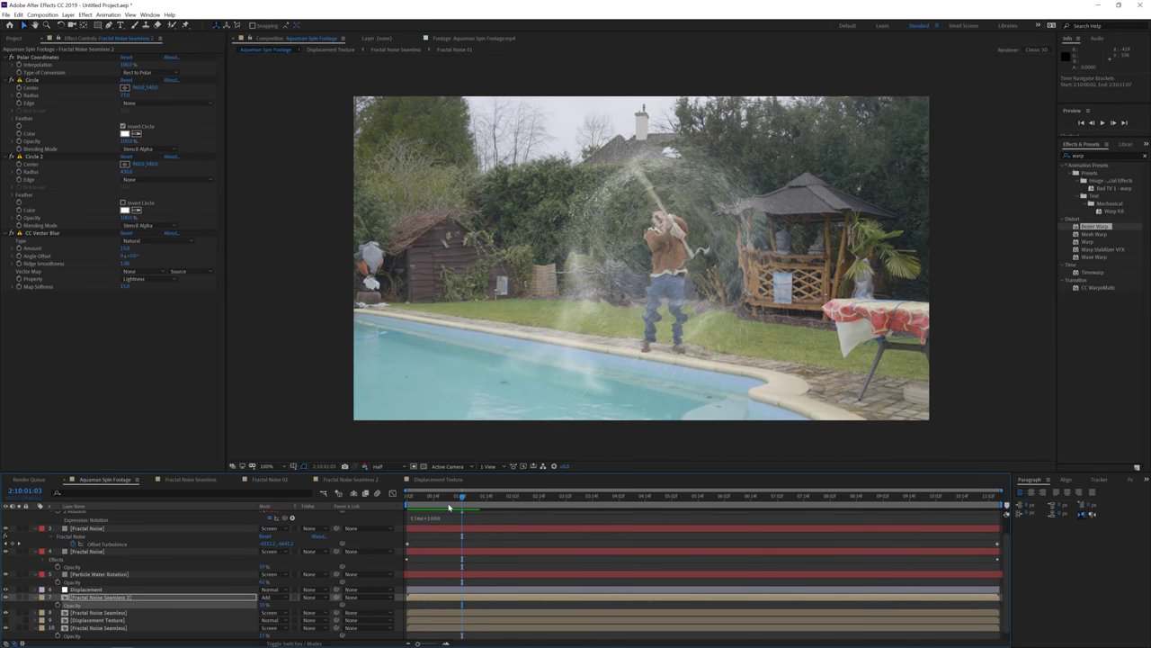
left_click(78, 627)
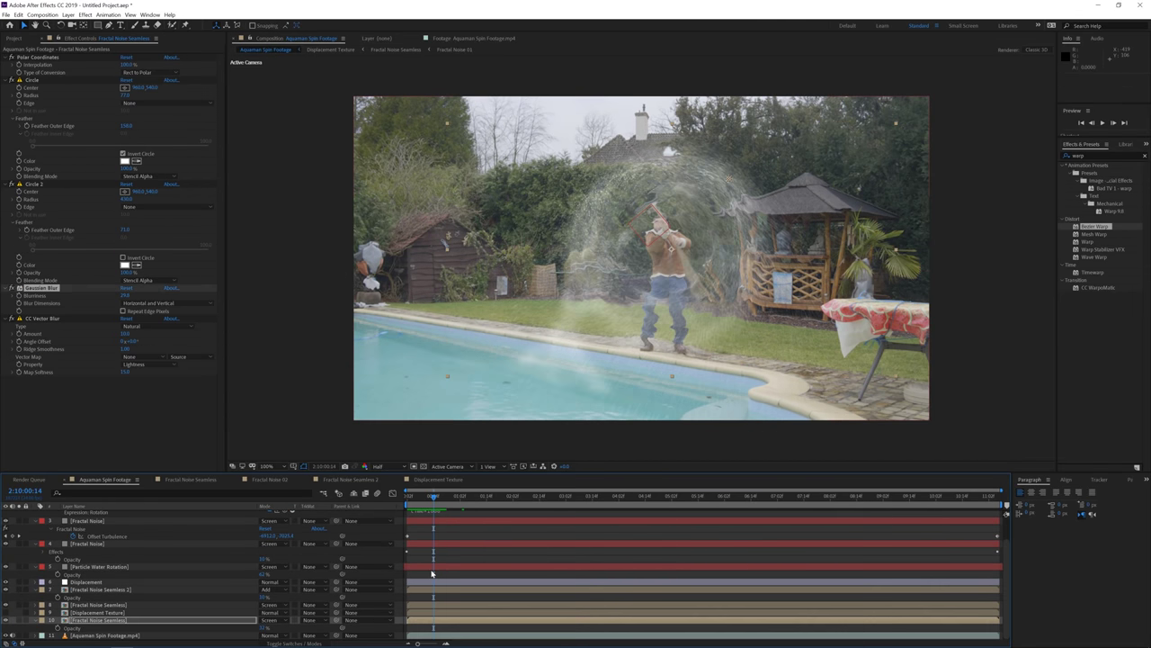
Create a new solid layer named Particles in the Aquaman Spin Footage composition.
scroll(432, 573, "up", 1)
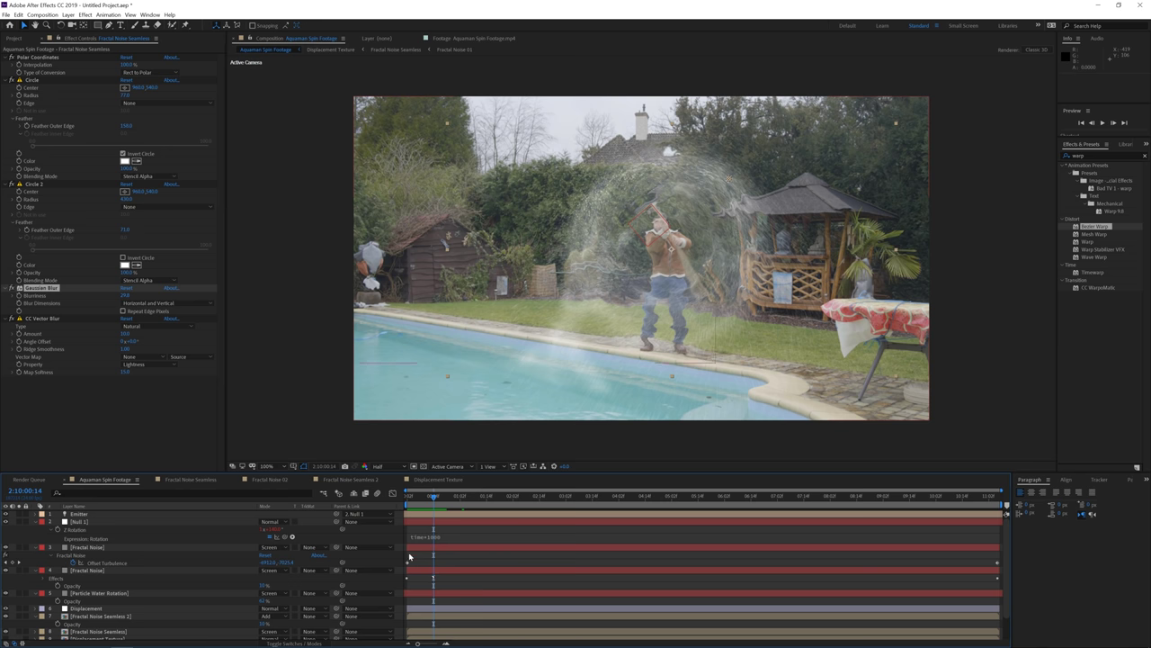
left_click(69, 14)
mouse_move(104, 28)
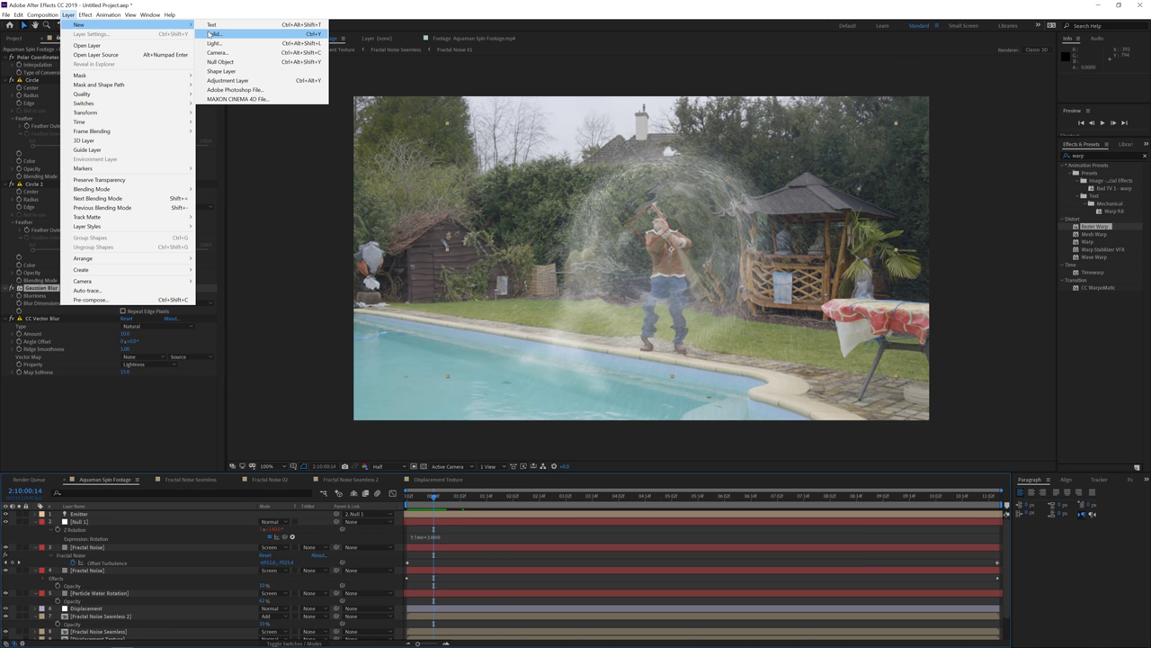
left_click(214, 34)
type("B")
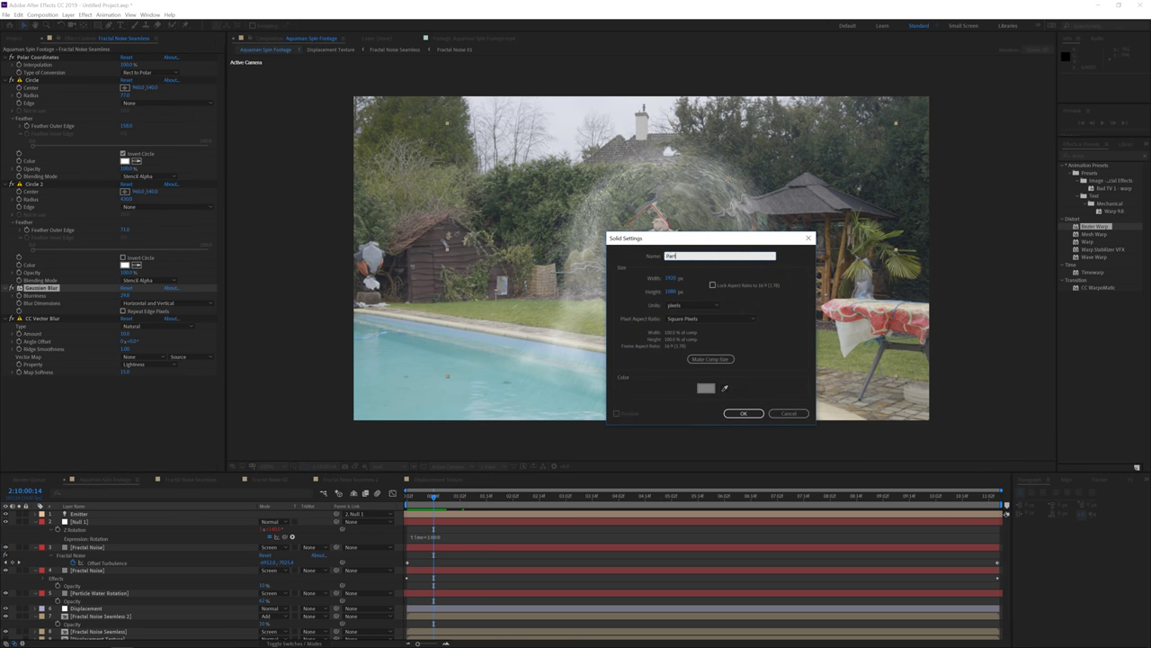
key("Return")
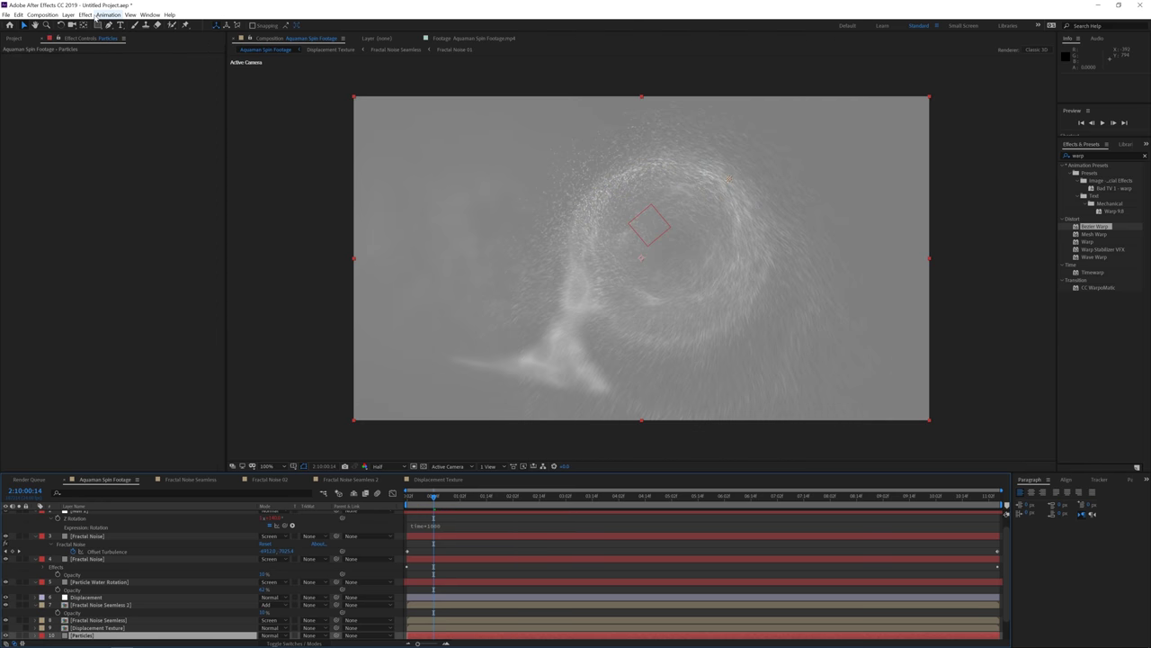
Apply Trapcode Particular to the Particles solid, move the layer to the top of the stack and solo it.
left_click(84, 15)
mouse_move(122, 223)
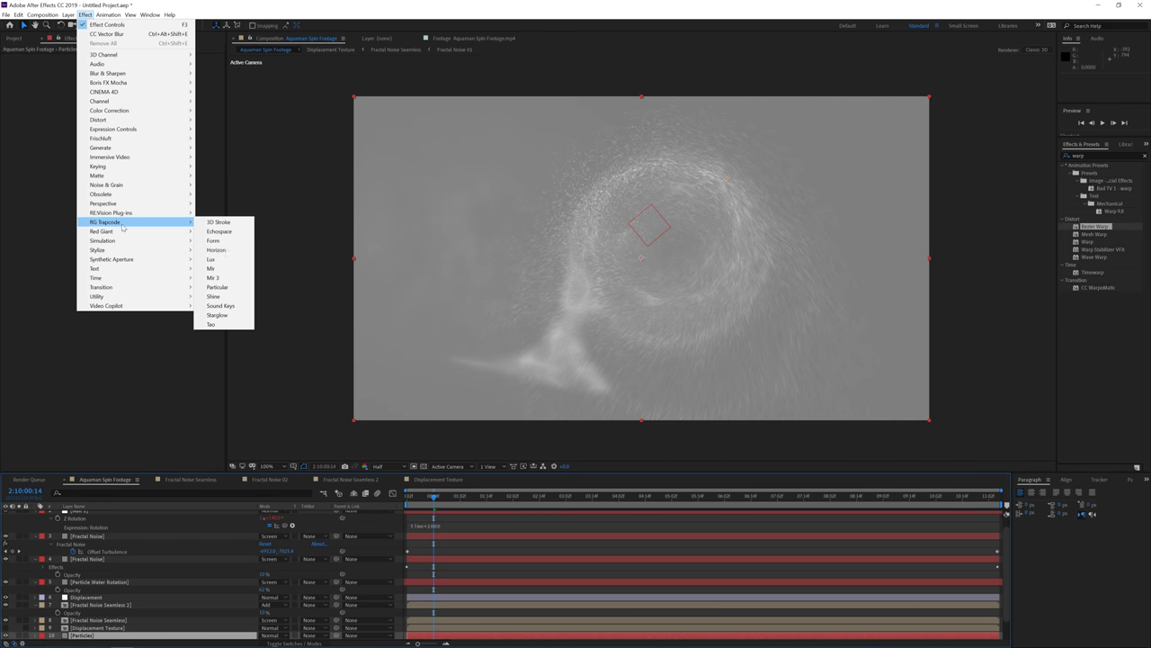
left_click(216, 287)
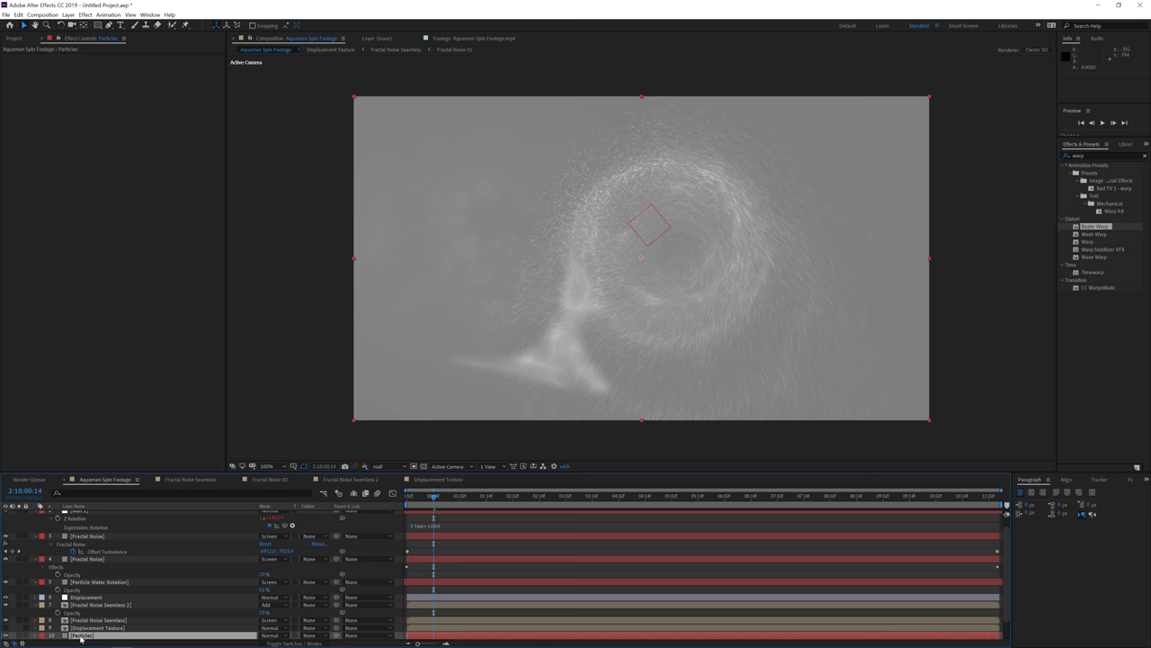
left_click_drag(80, 638, 89, 517)
left_click(20, 514)
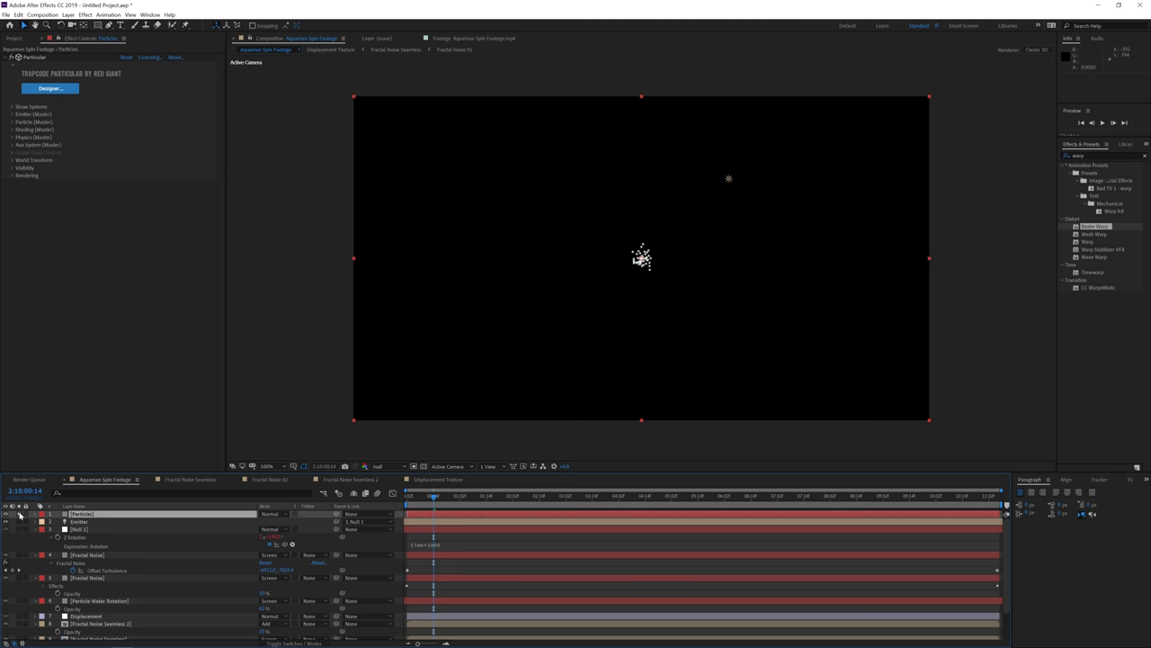
In Particular's Designer, set the Physics Model of the master system to Fluid.
left_click(54, 88)
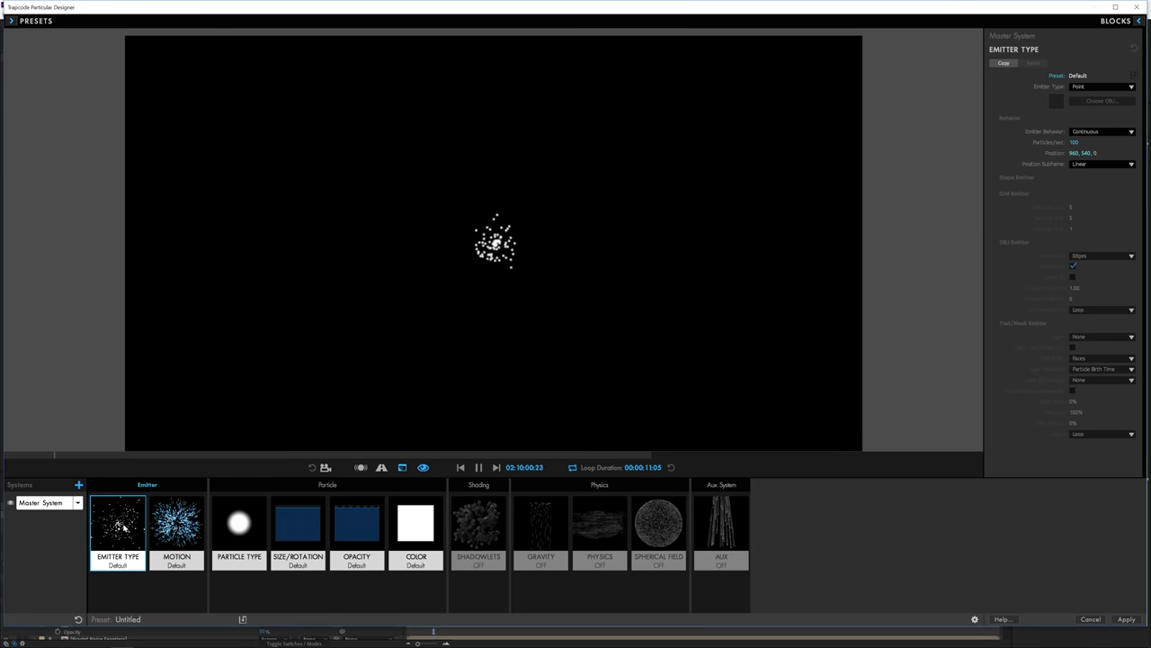
left_click(600, 523)
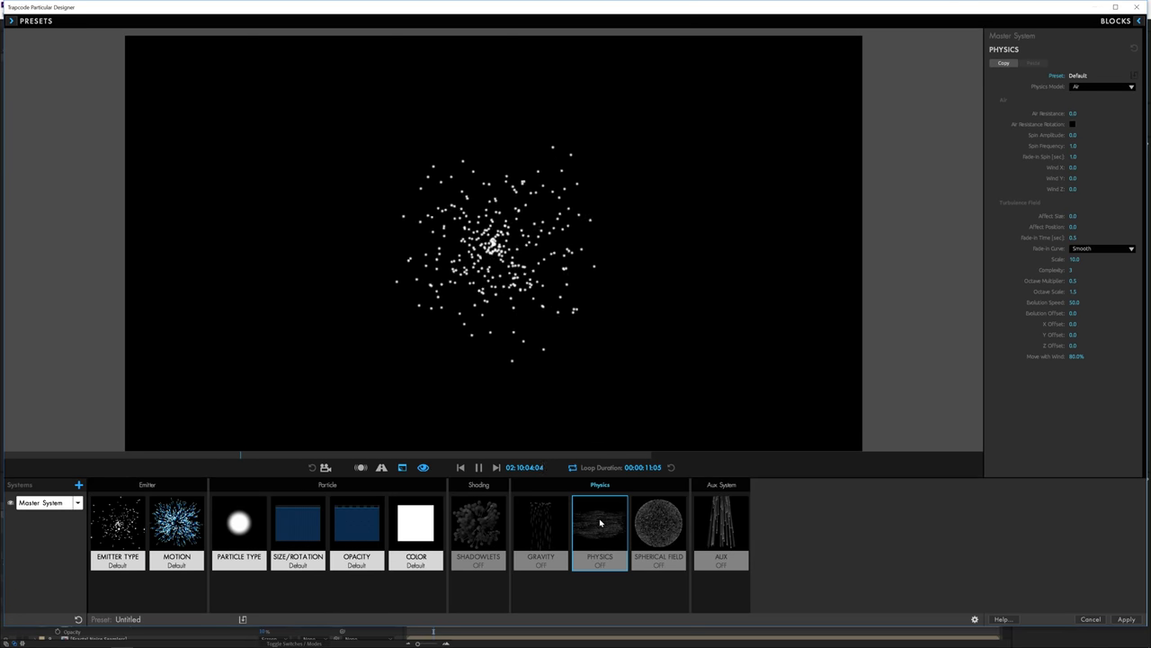
left_click(1088, 89)
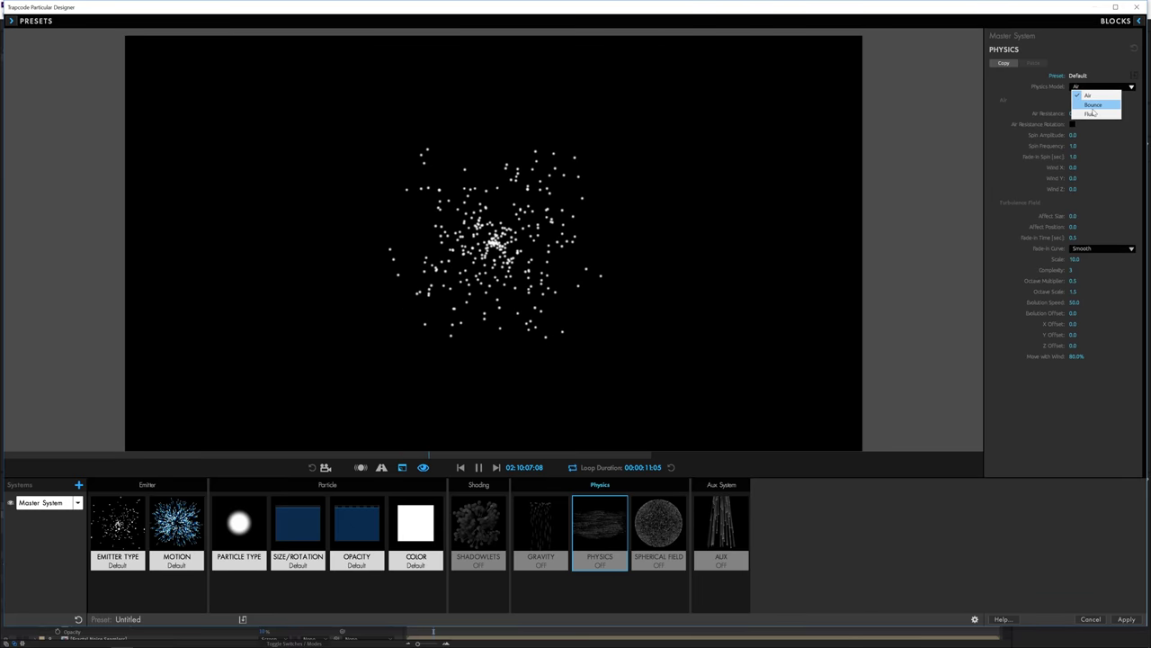
left_click(1093, 114)
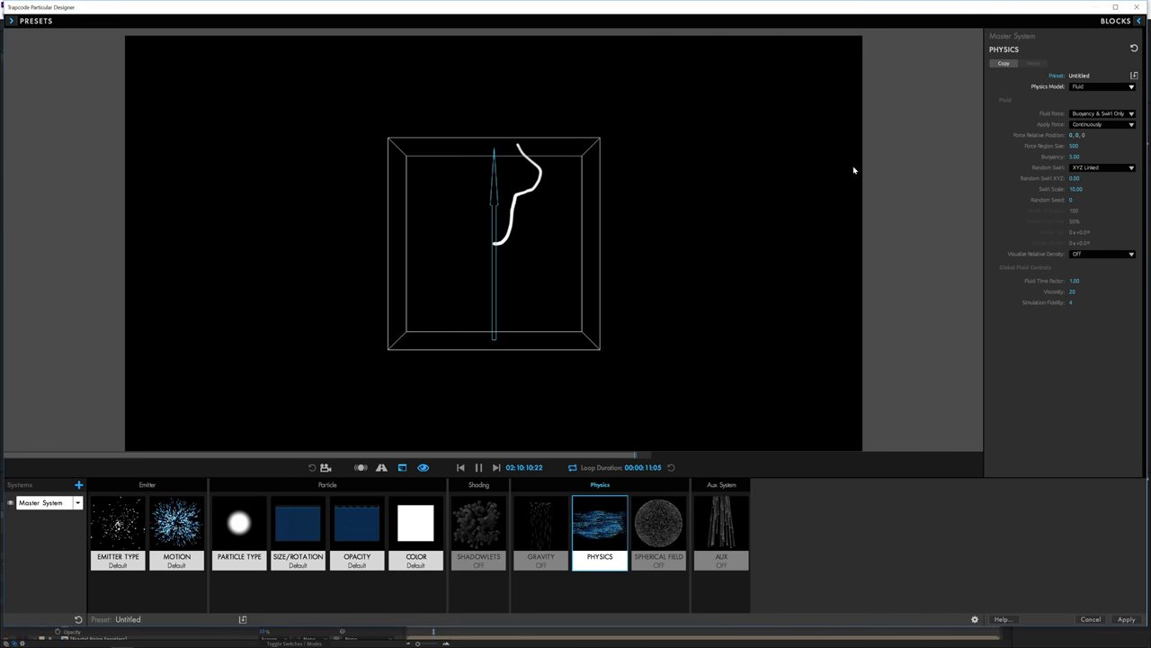
Set the master system's Emitter Type to Sphere.
left_click(117, 531)
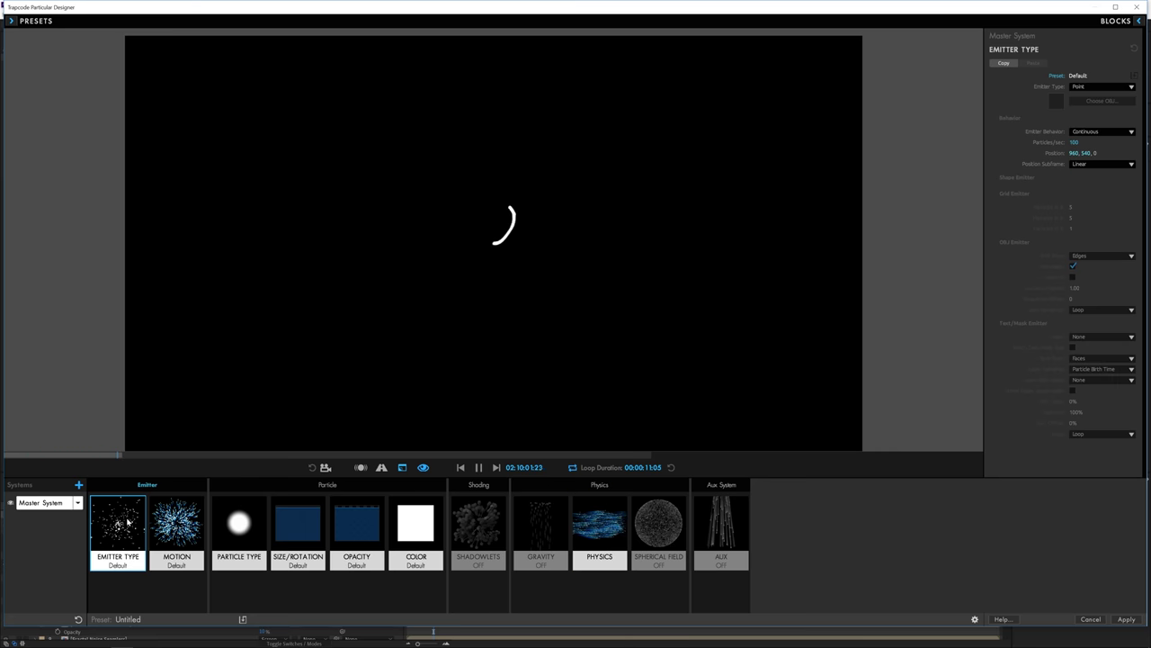
left_click(1103, 87)
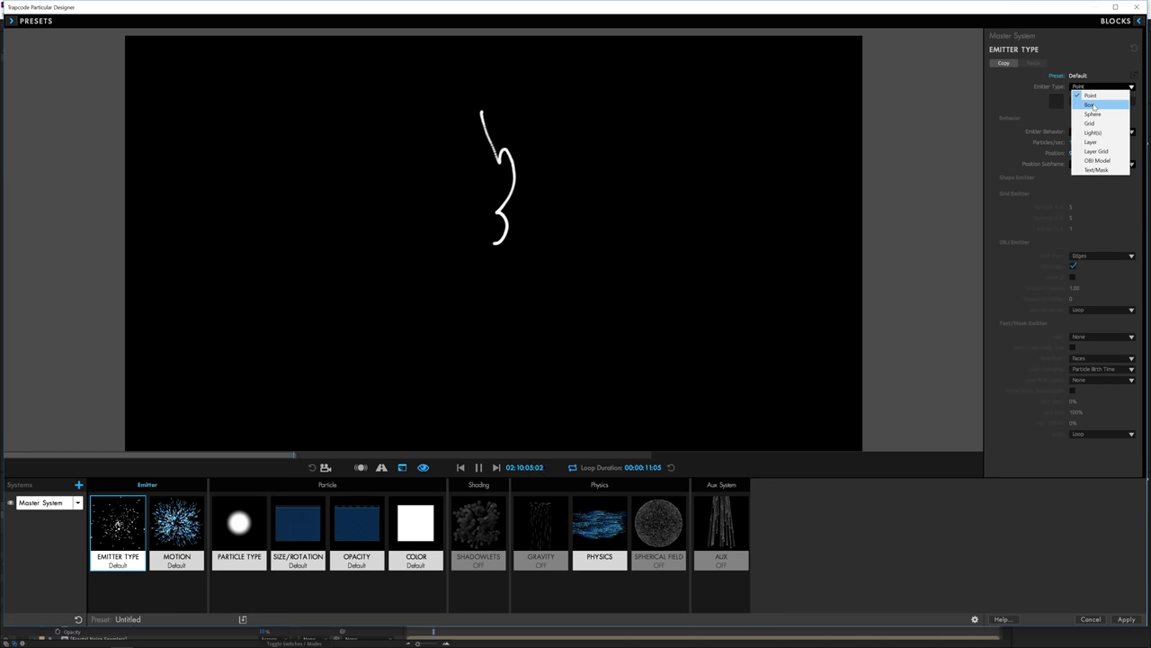
left_click(1093, 114)
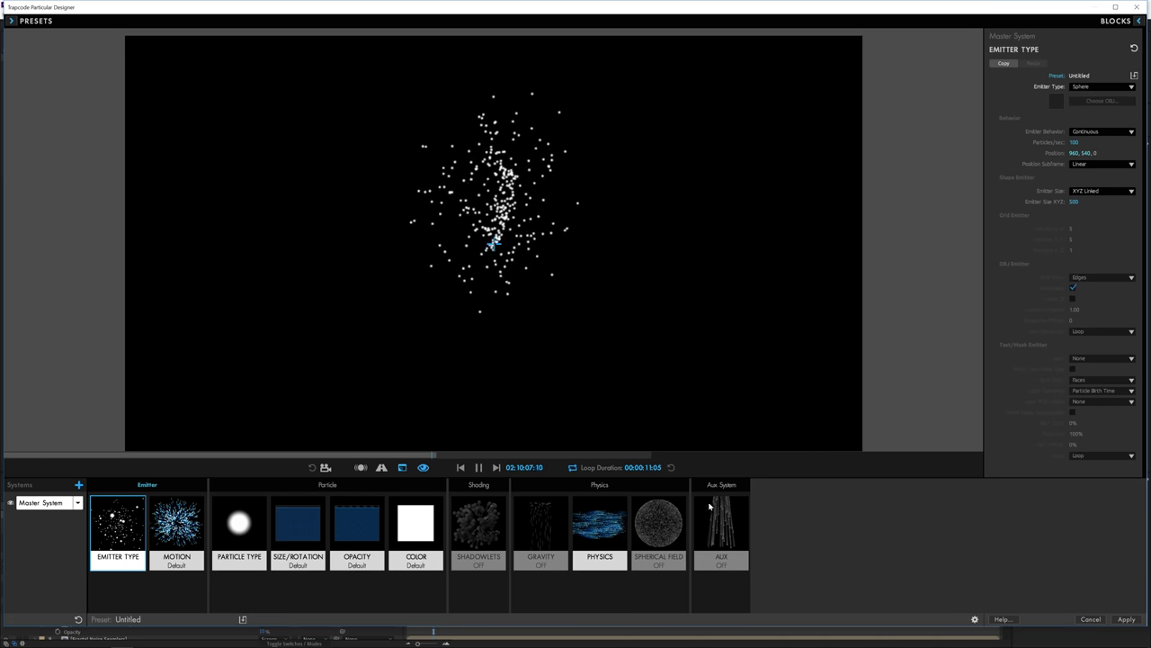
Set the Fluid Force to Vortex Ring with a Vortex Tilt of 65° and apply the Designer settings to the Particles layer.
left_click(595, 530)
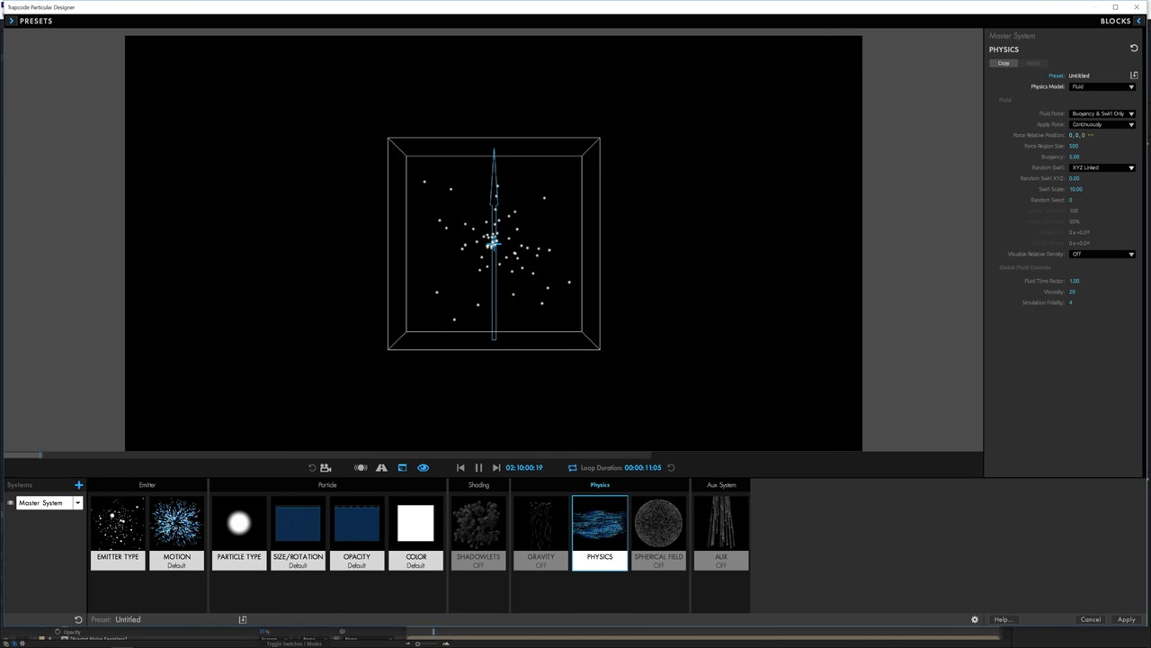
left_click(1094, 115)
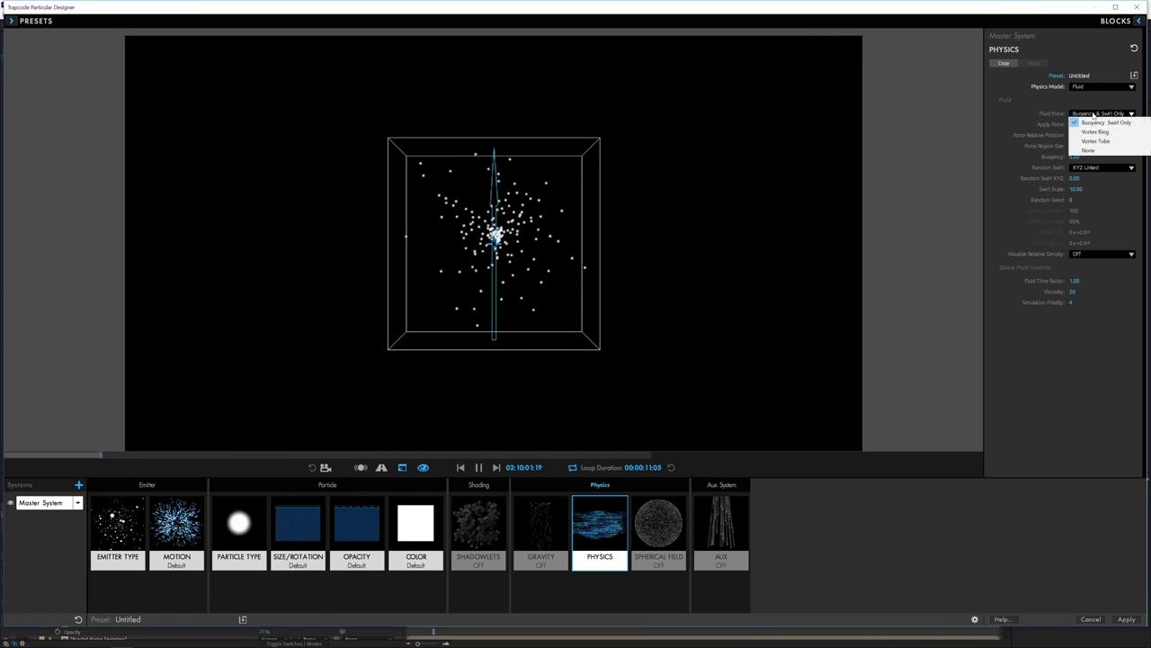
left_click(1096, 131)
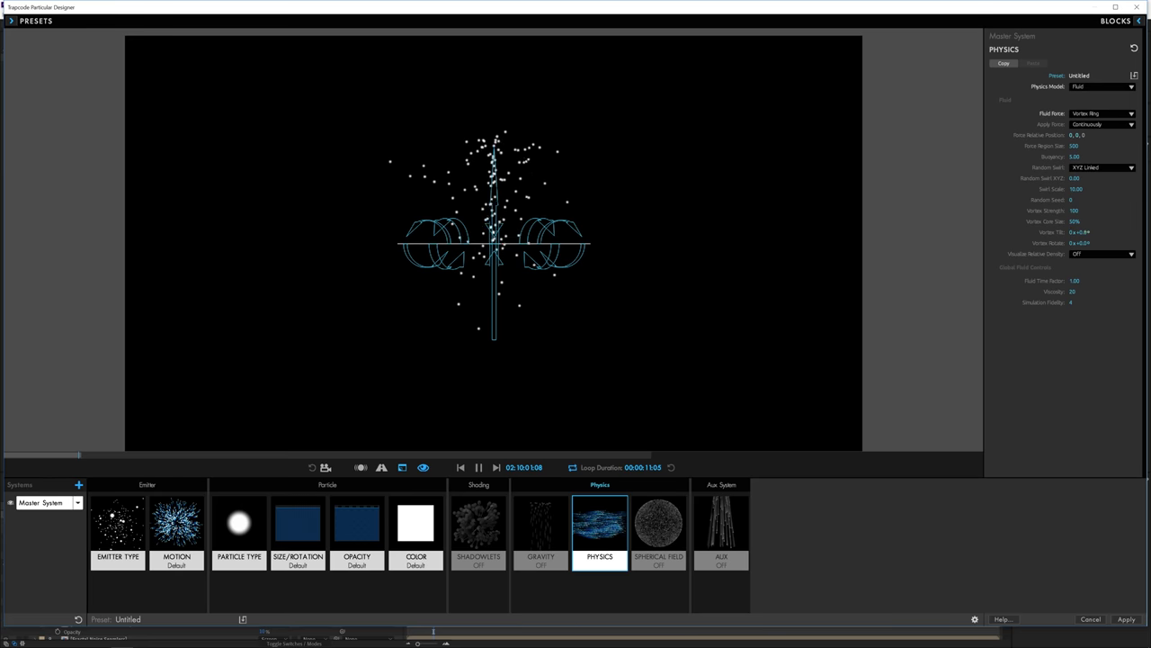
left_click(1086, 232)
type("65")
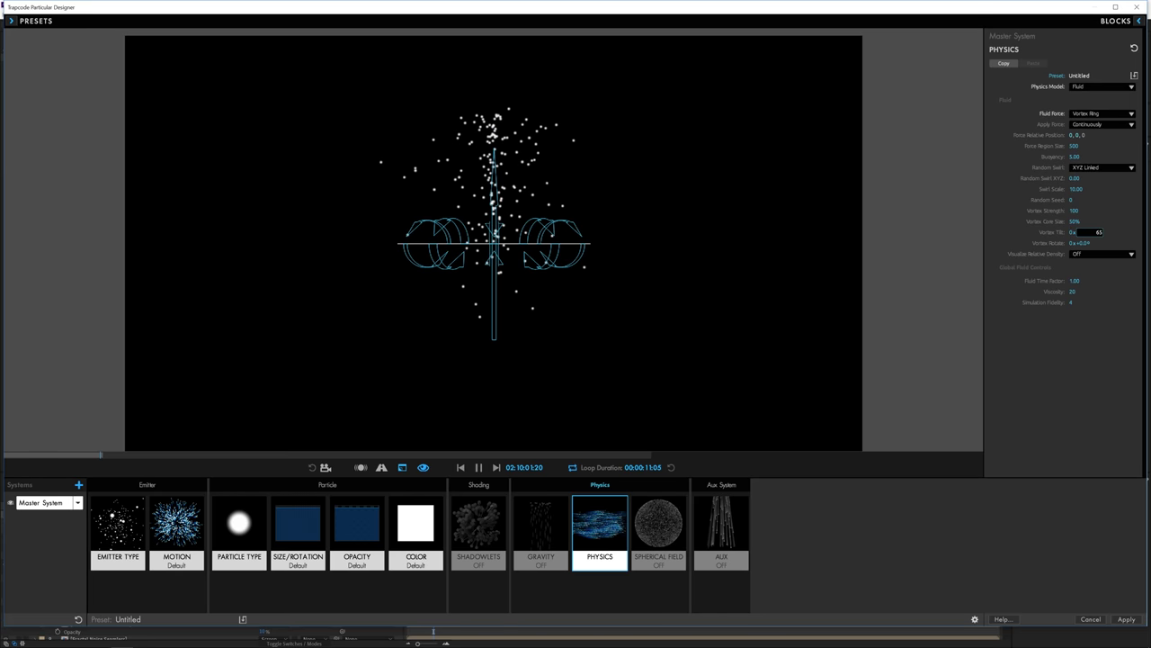
key("Return")
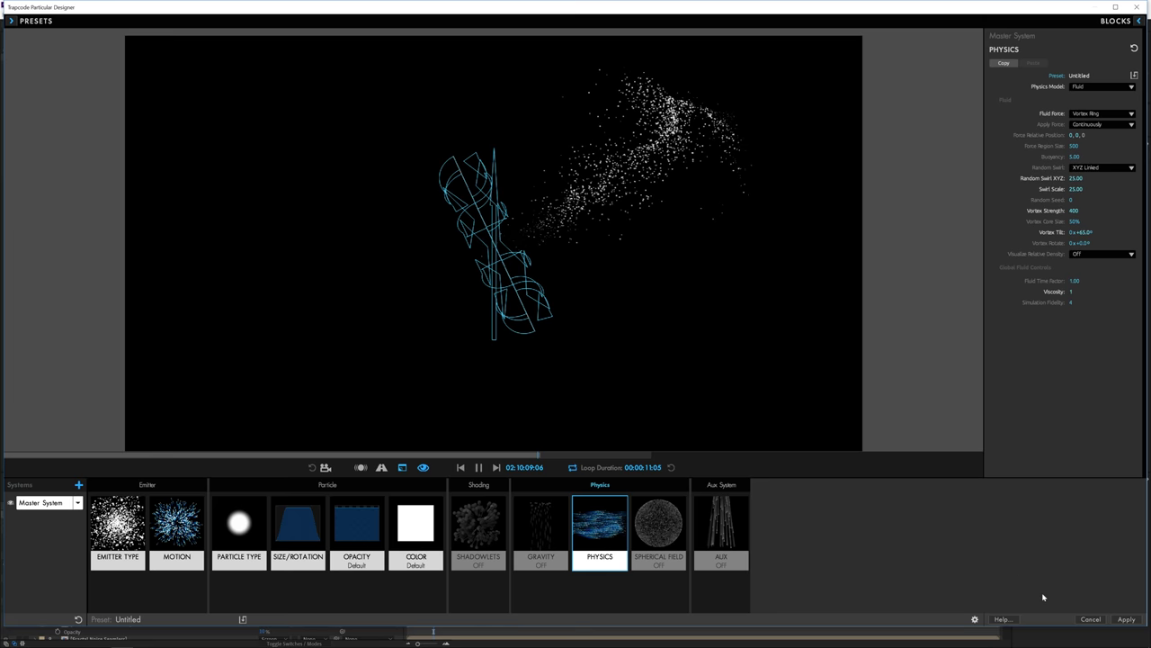
left_click(1128, 619)
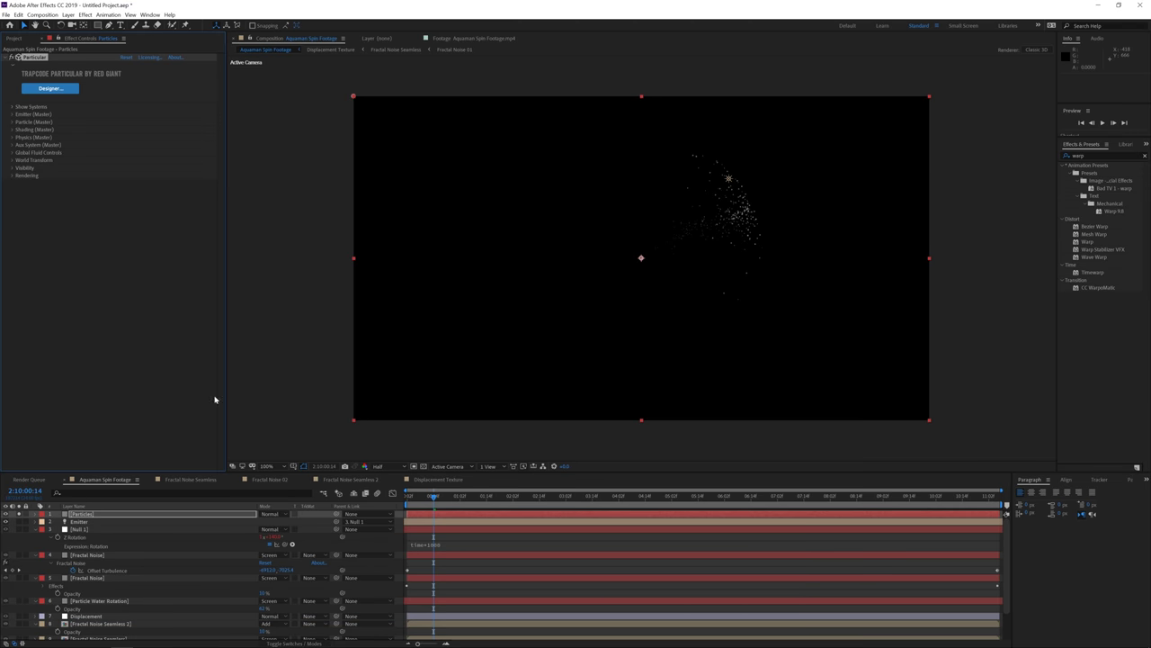
Switch Particular's rendering Motion Blur to On and check the particles at several times up to 2:10:08:07.
left_click(13, 175)
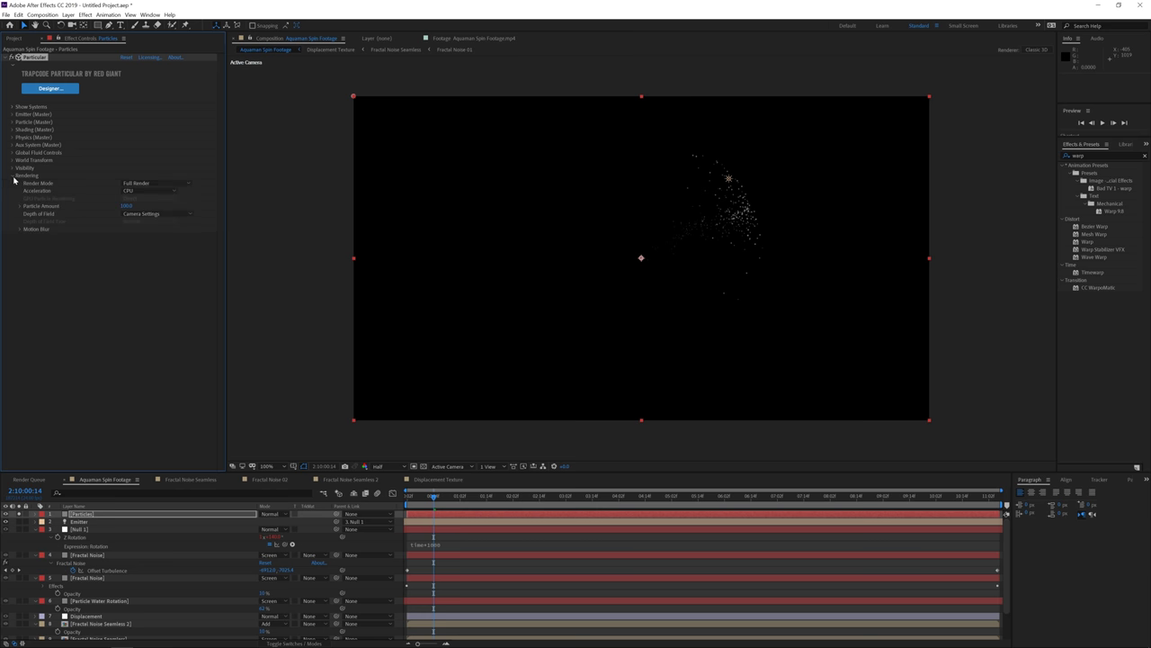
left_click(18, 230)
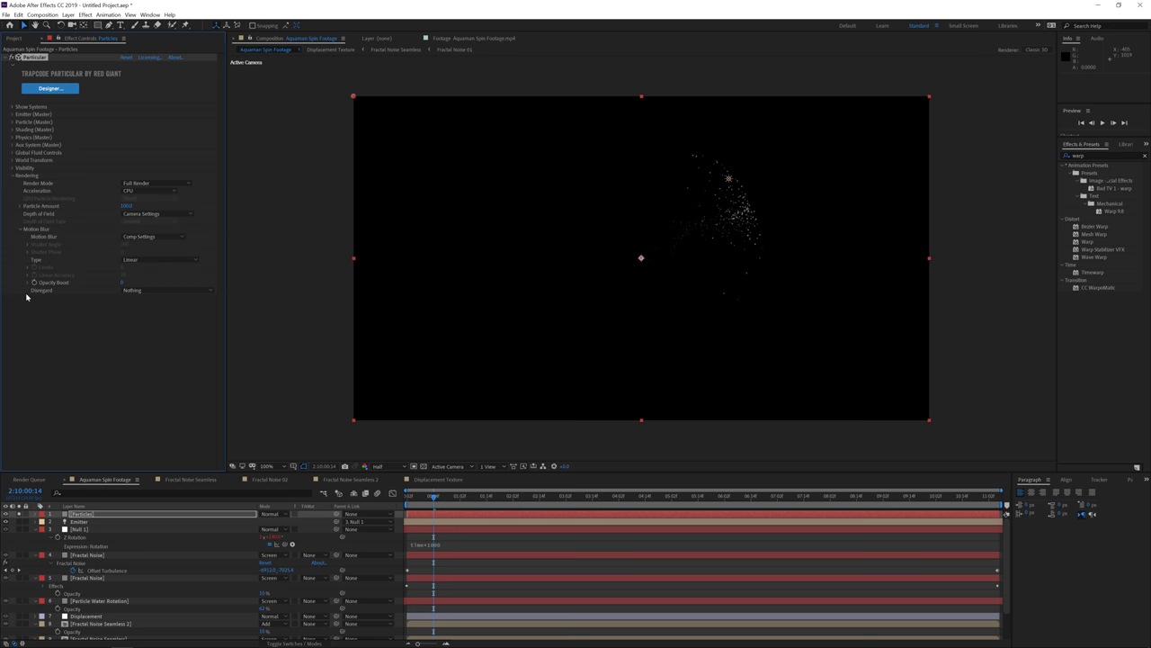
left_click(136, 260)
left_click(142, 261)
left_click(749, 497)
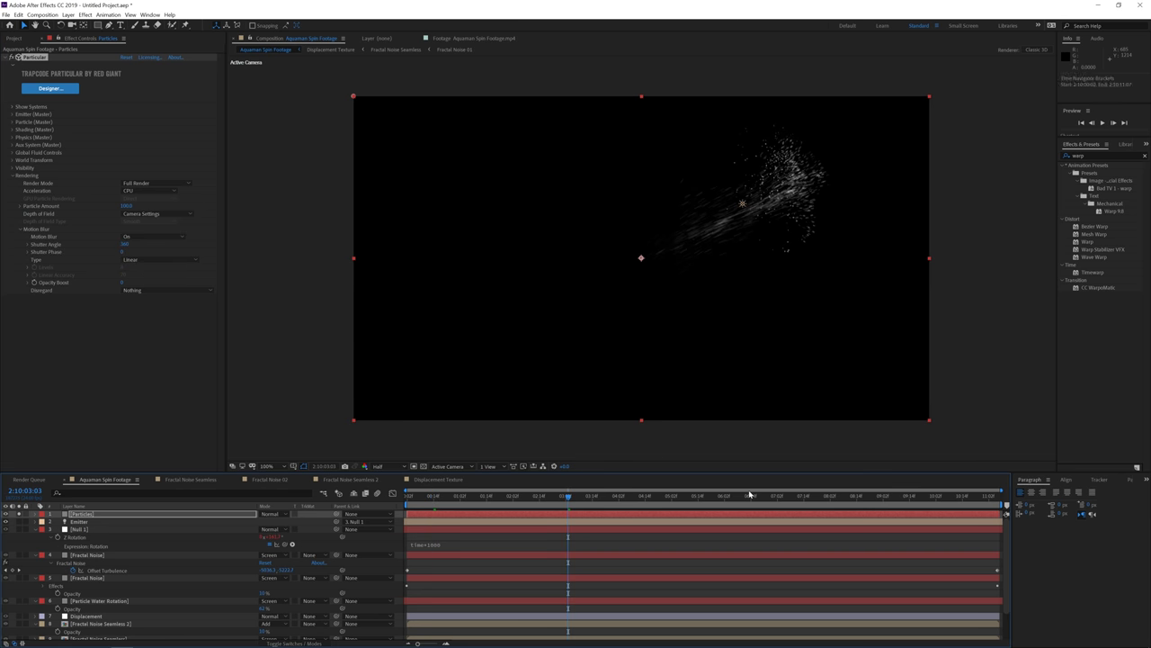
left_click(841, 497)
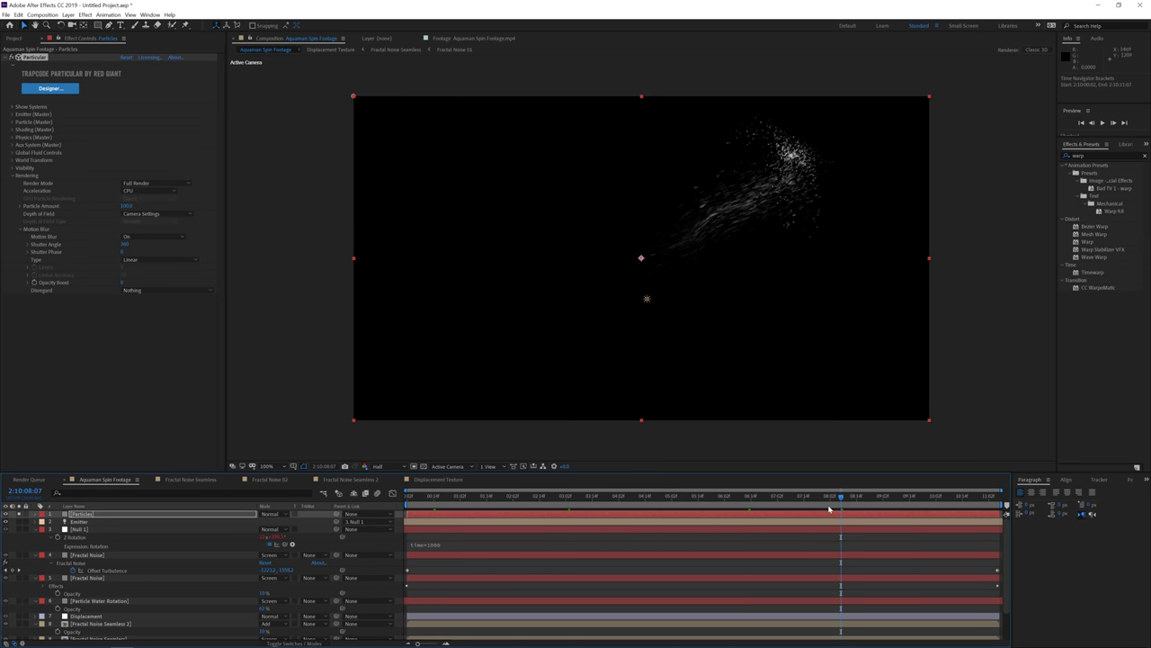
Shift the Particles layer earlier in time, extend its out point to the composition's end, and unsolo it.
left_click_drag(842, 517, 591, 520)
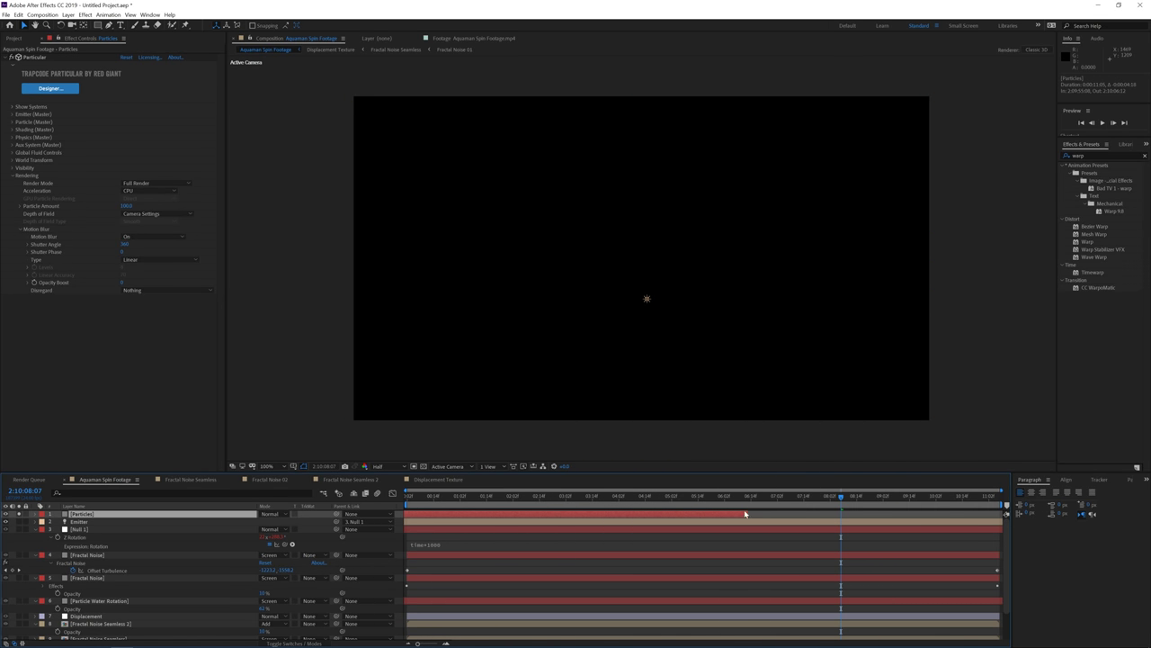
left_click_drag(765, 514, 867, 515)
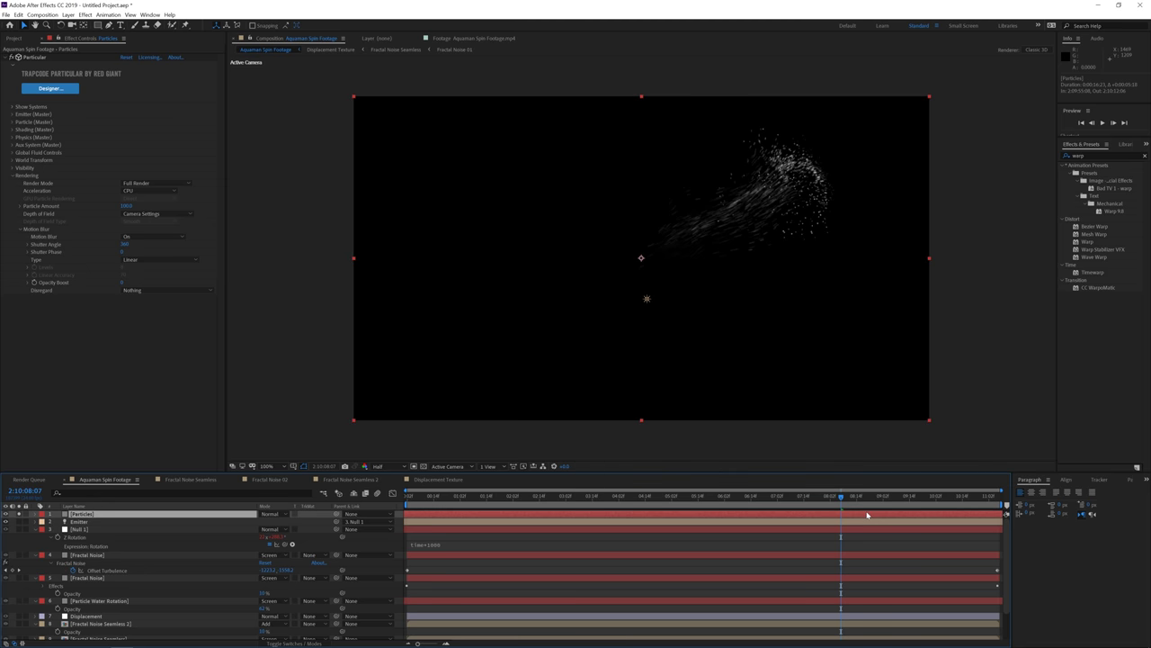
left_click(19, 513)
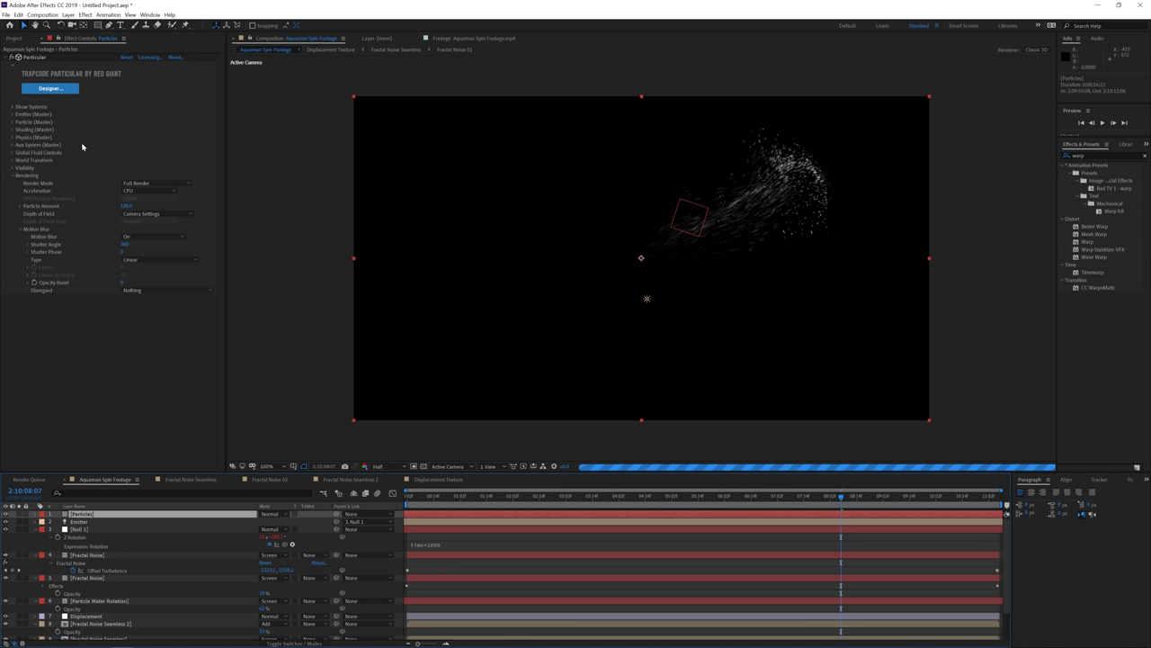
Move Particular's emitter Position from the frame centre down onto the pool water at the lower left of the footage, and preview the composite.
left_click(11, 114)
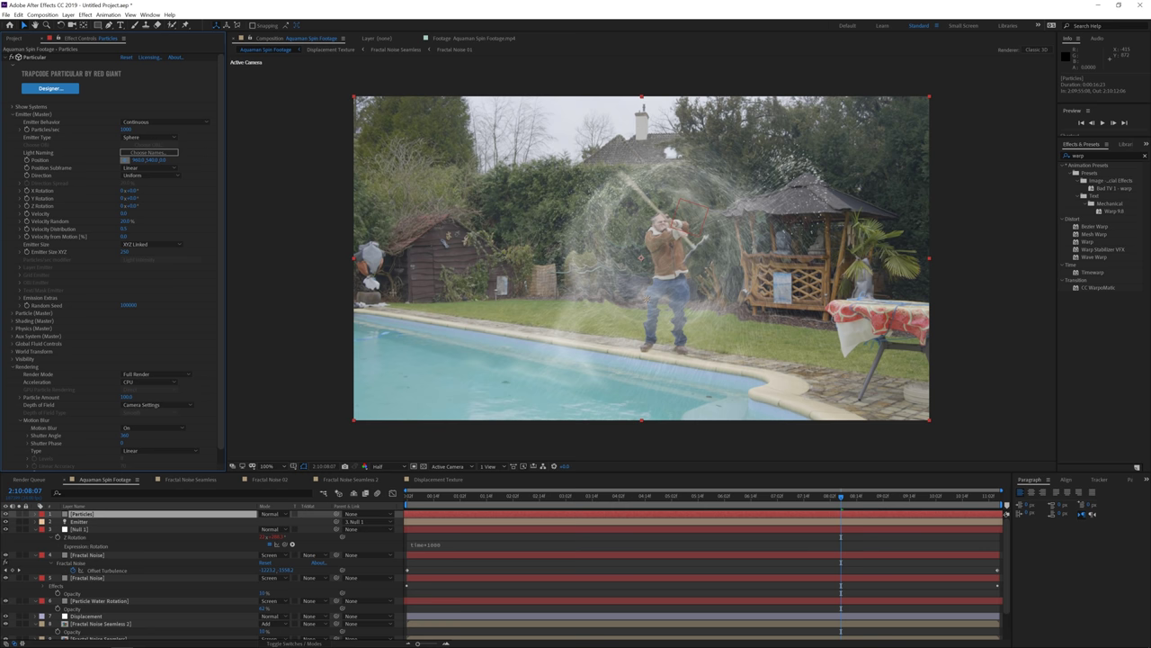
left_click_drag(641, 258, 493, 365)
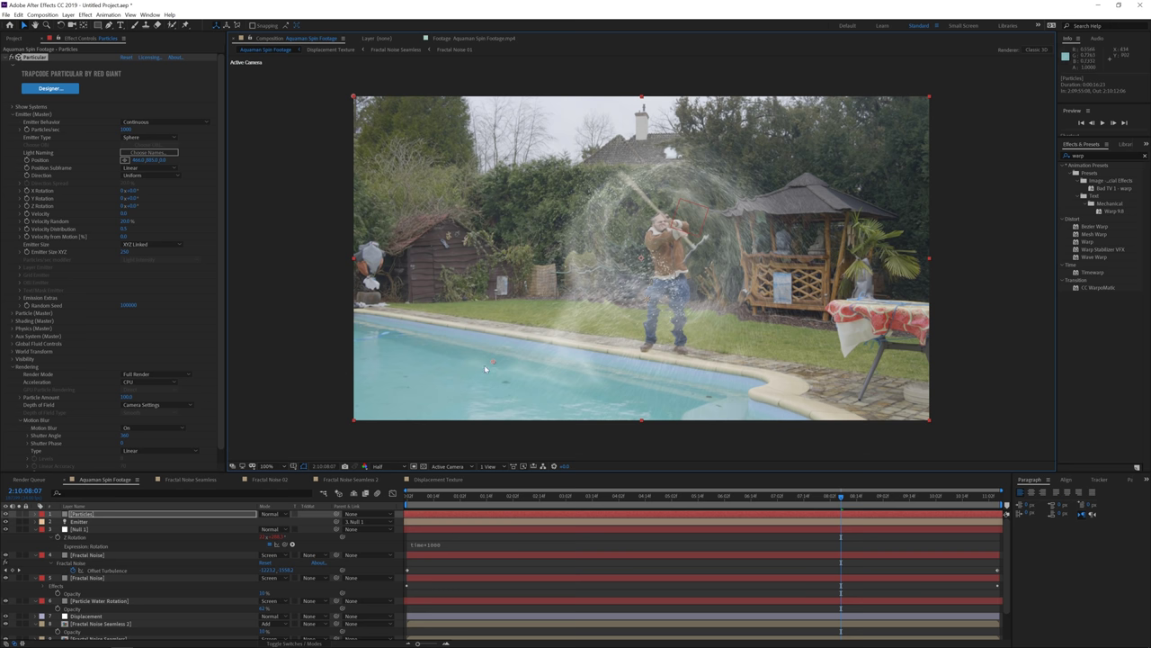
left_click(457, 383)
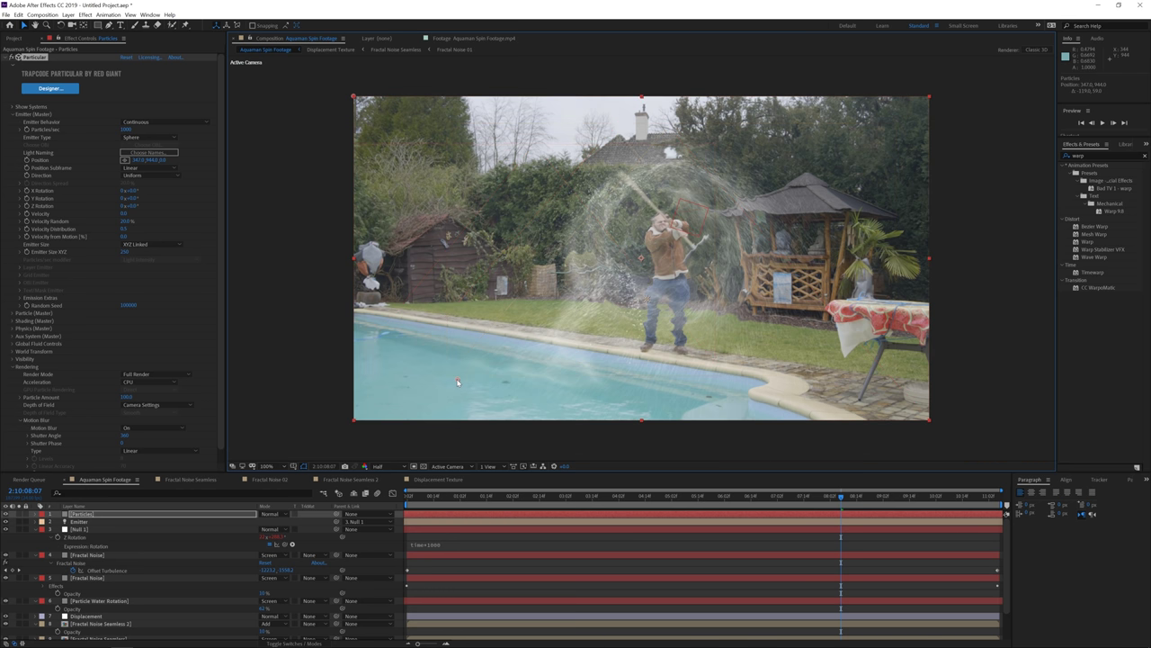
left_click(432, 395)
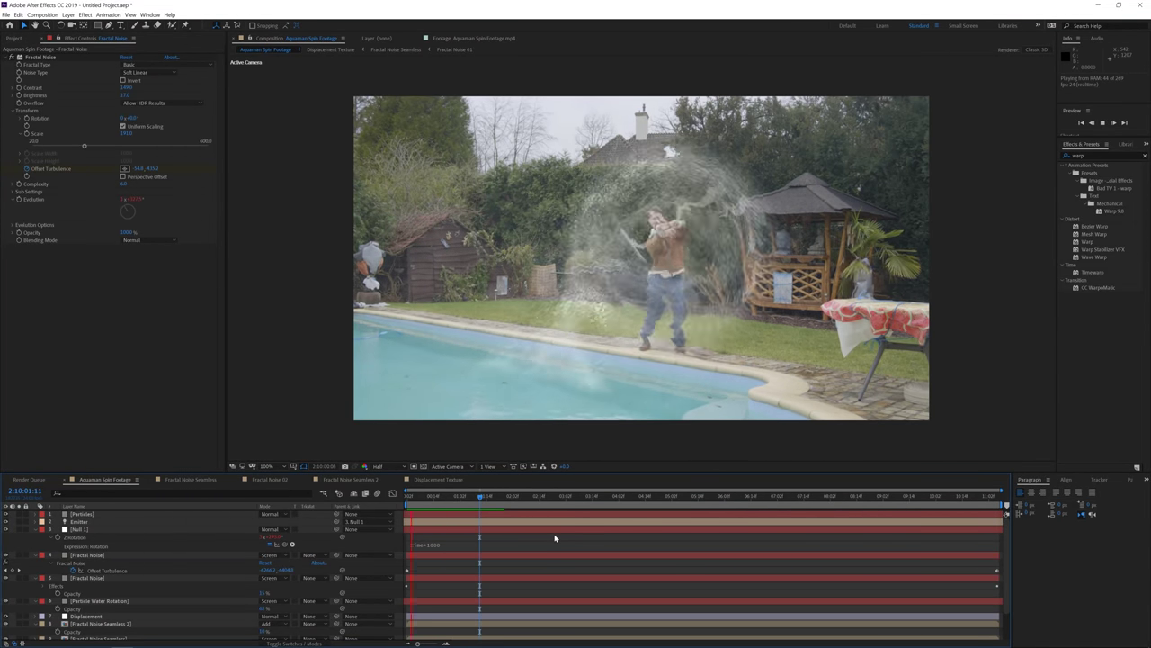
key("space")
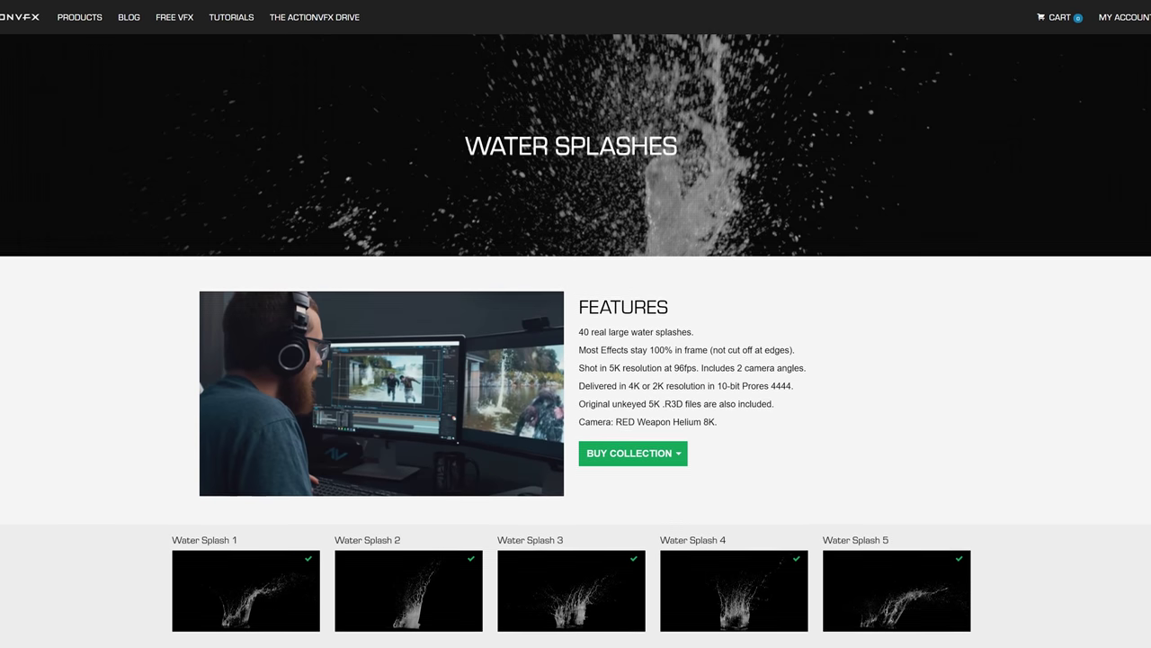
Browse the clips in the ActionVFX Water Splashes collection page.
scroll(576, 360, "down", 3)
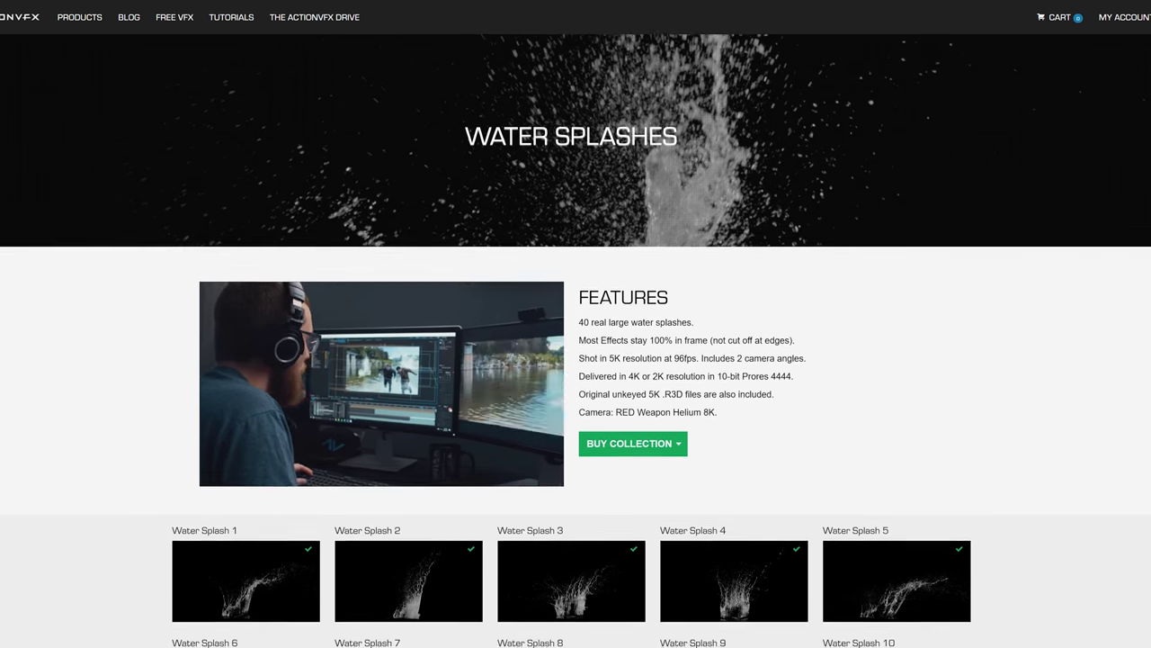
scroll(576, 359, "down", 1)
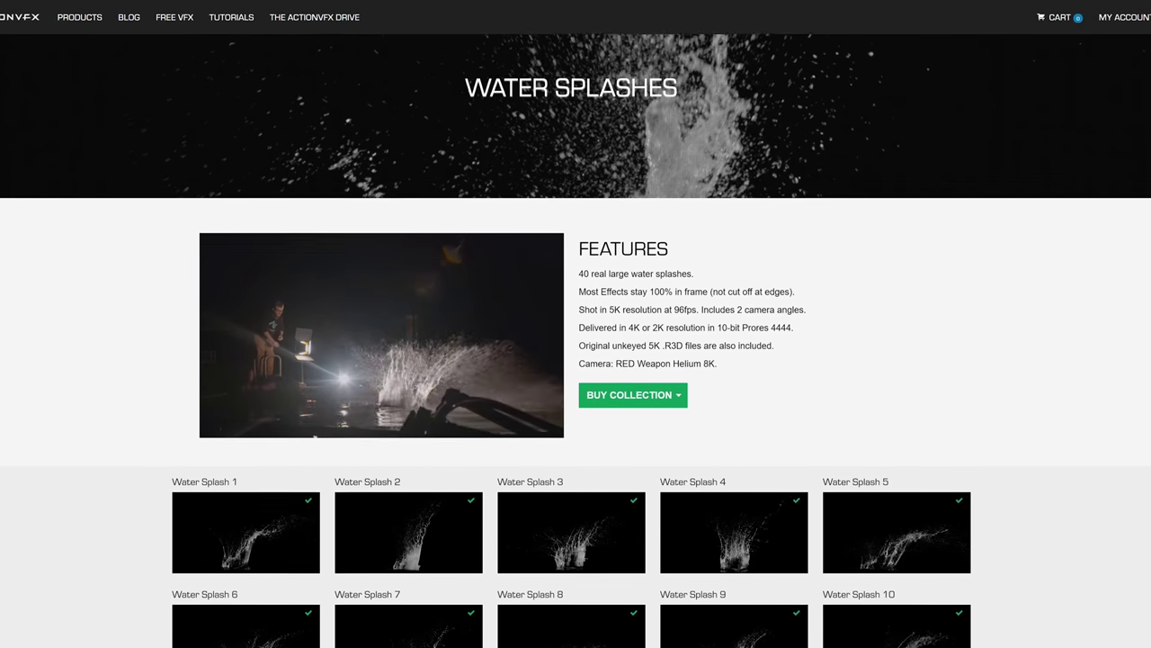
scroll(575, 359, "down", 1)
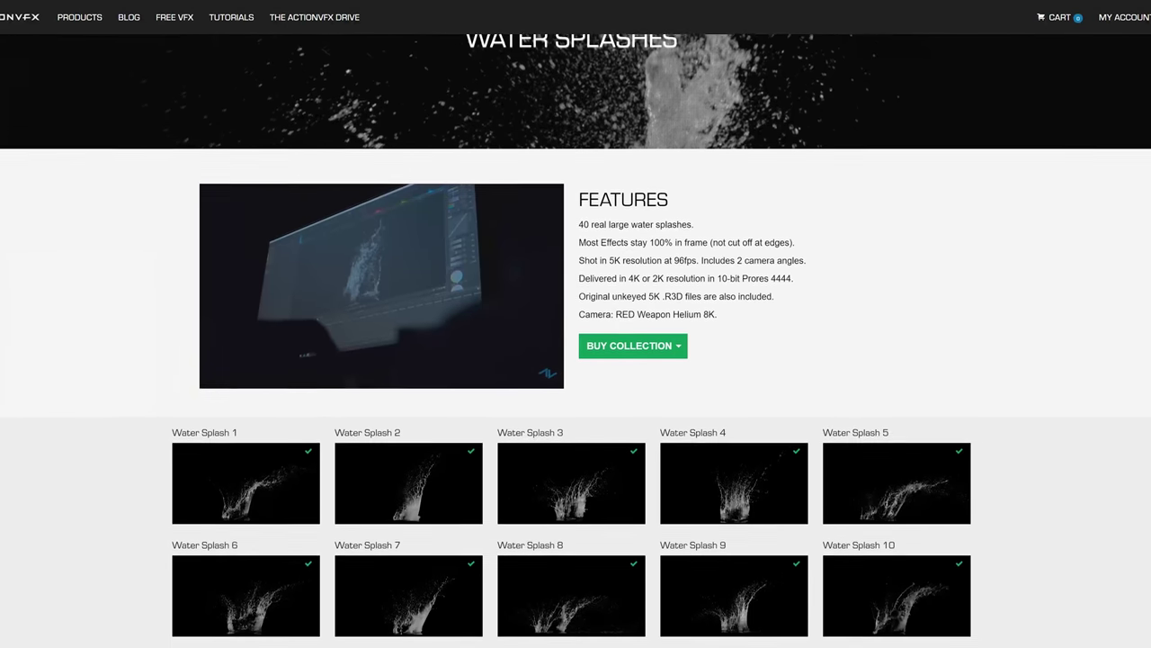
Look through the Water Splash 1 to 20 previews listed beneath the collection's features.
scroll(576, 360, "down", 1)
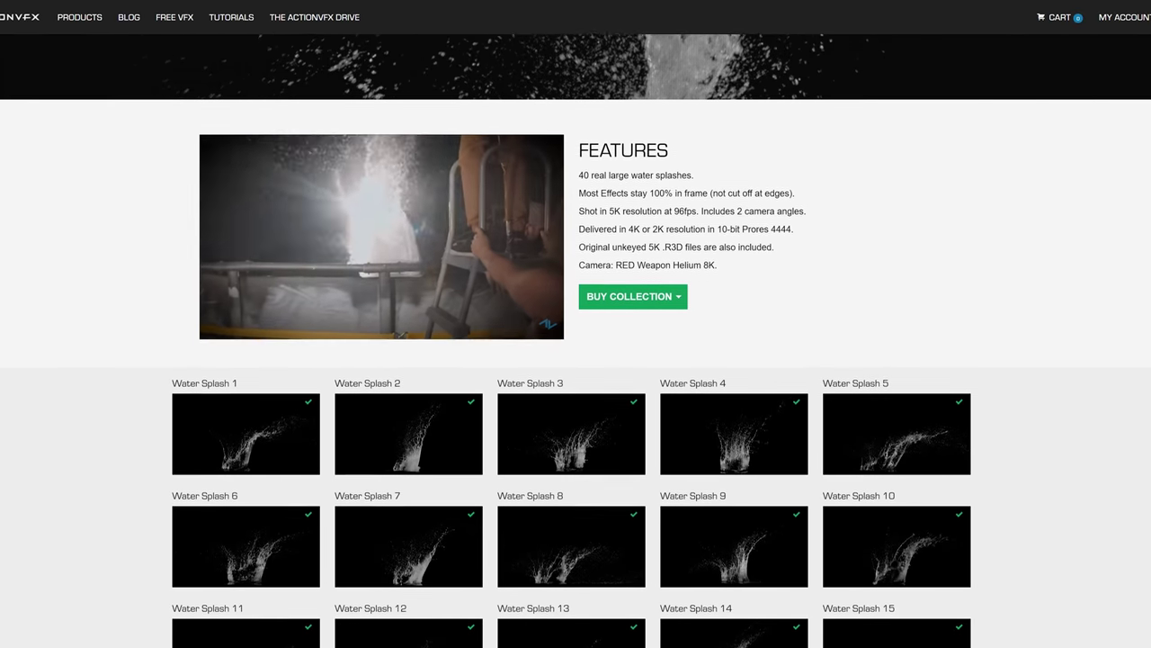
scroll(576, 359, "down", 1)
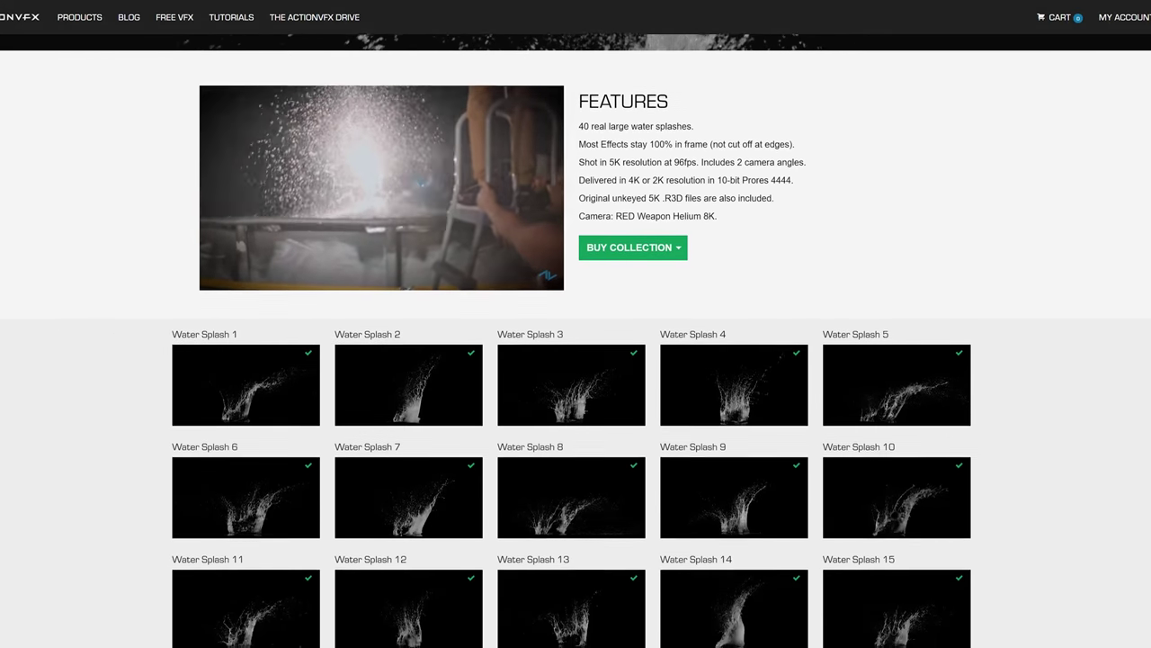
scroll(576, 360, "down", 1)
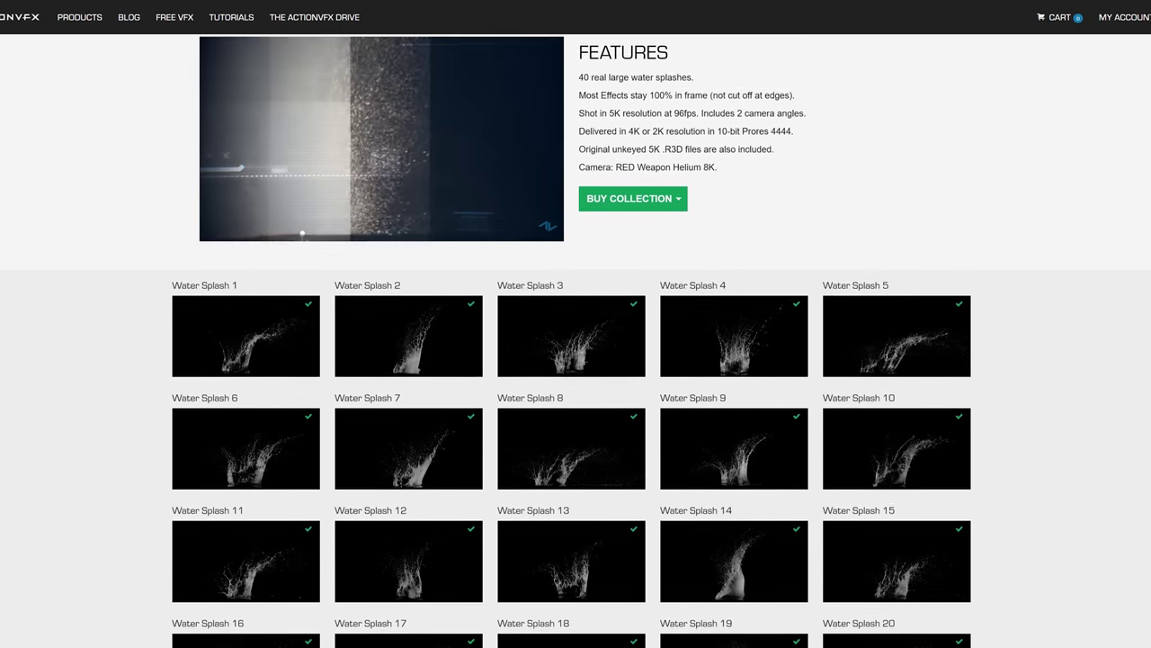
scroll(576, 359, "down", 1)
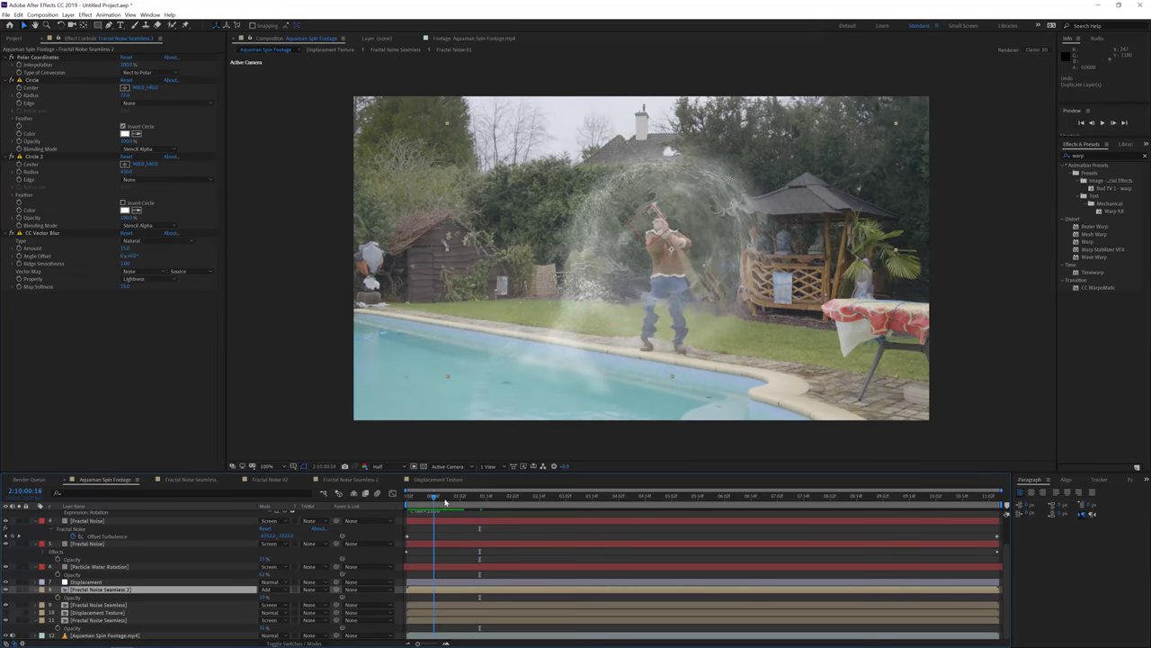
Return to After Effects and check the water ring composite at 2:10:04:01 and 2:10:06:01.
left_click_drag(445, 501, 617, 501)
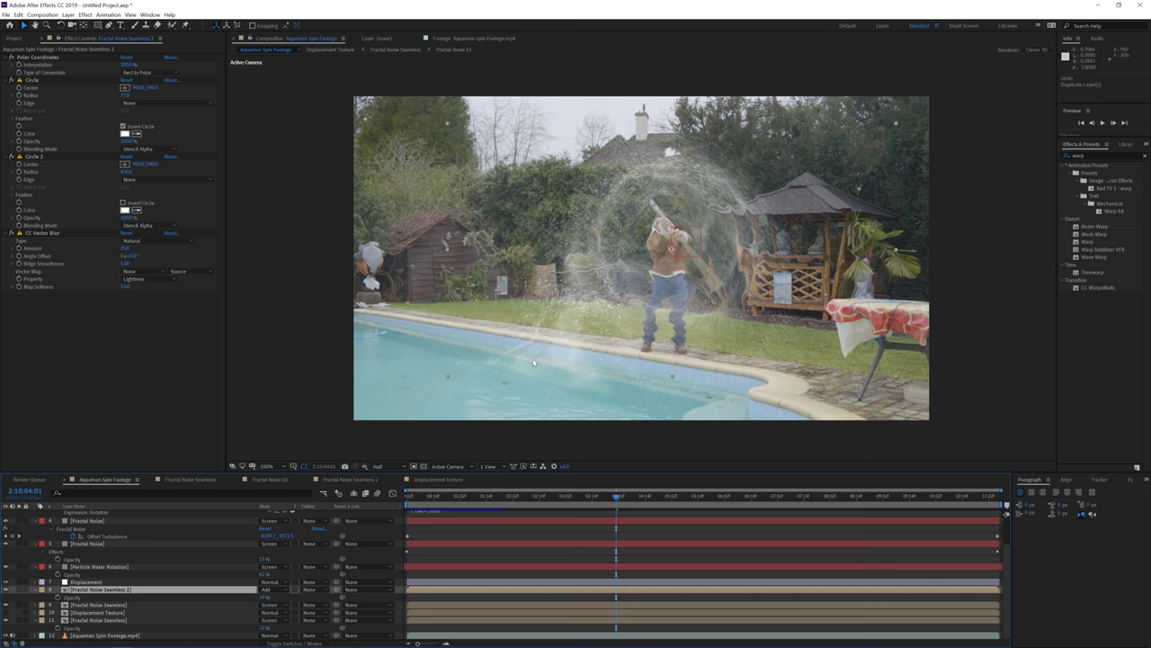
left_click(722, 495)
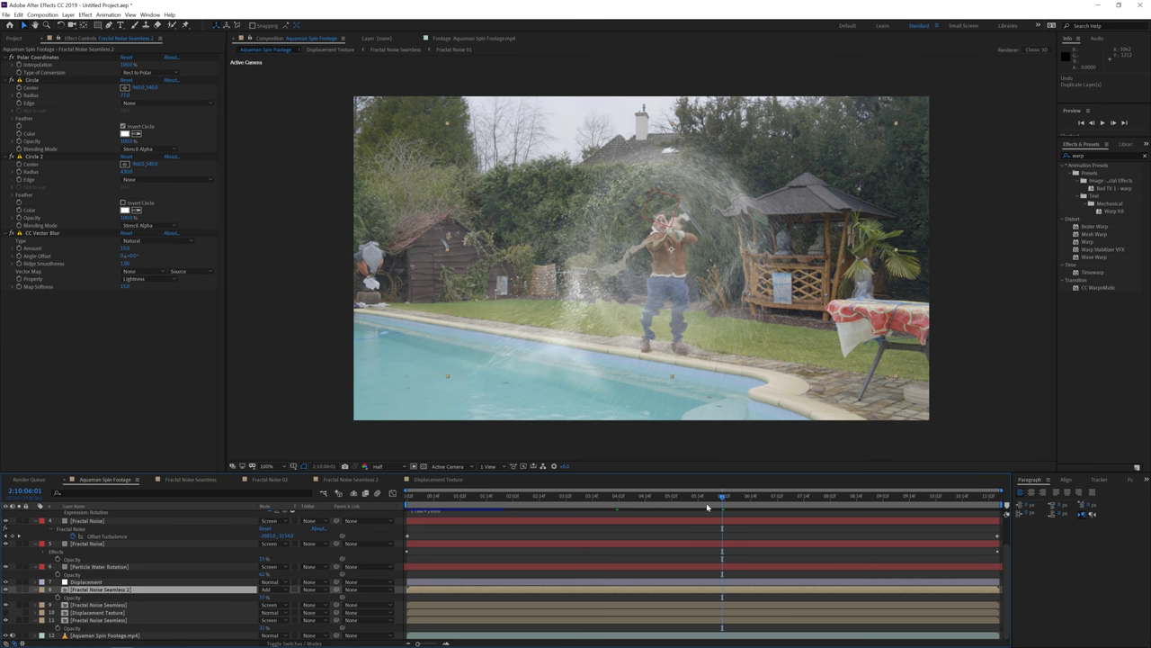